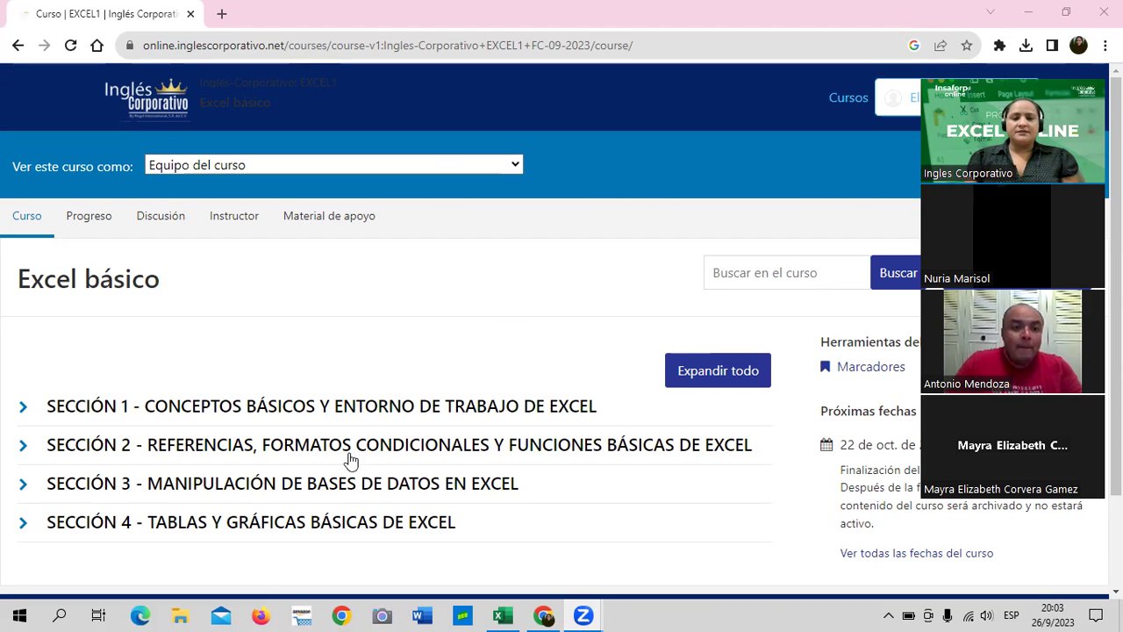
- Expand SECCIÓN 1 and open the 'Conceptos básicos y entorno de trabajo de Excel' lesson
{"action": "scroll", "coordinate": [353, 431], "scroll_direction": "down", "scroll_amount": 1}
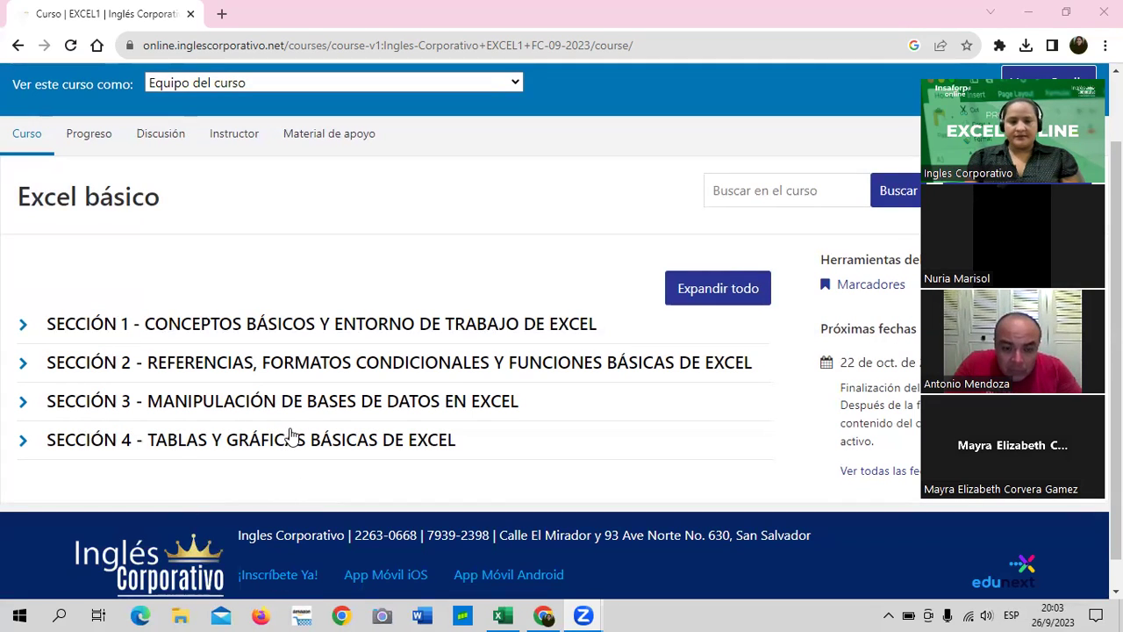
{"action": "left_click", "coordinate": [347, 325]}
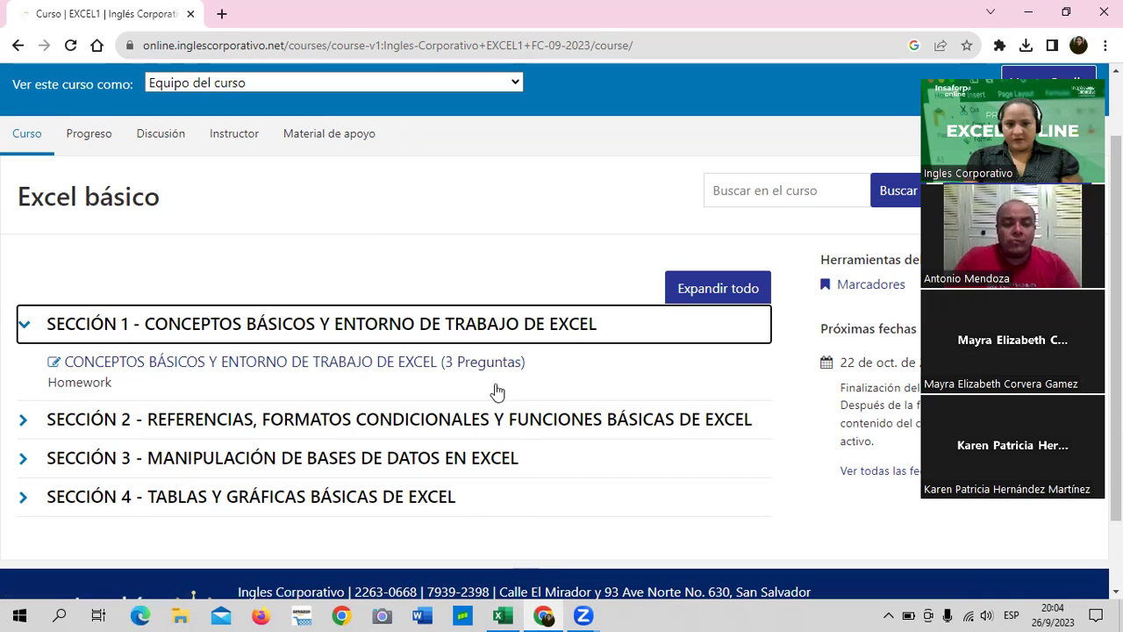
{"action": "left_click", "coordinate": [285, 366]}
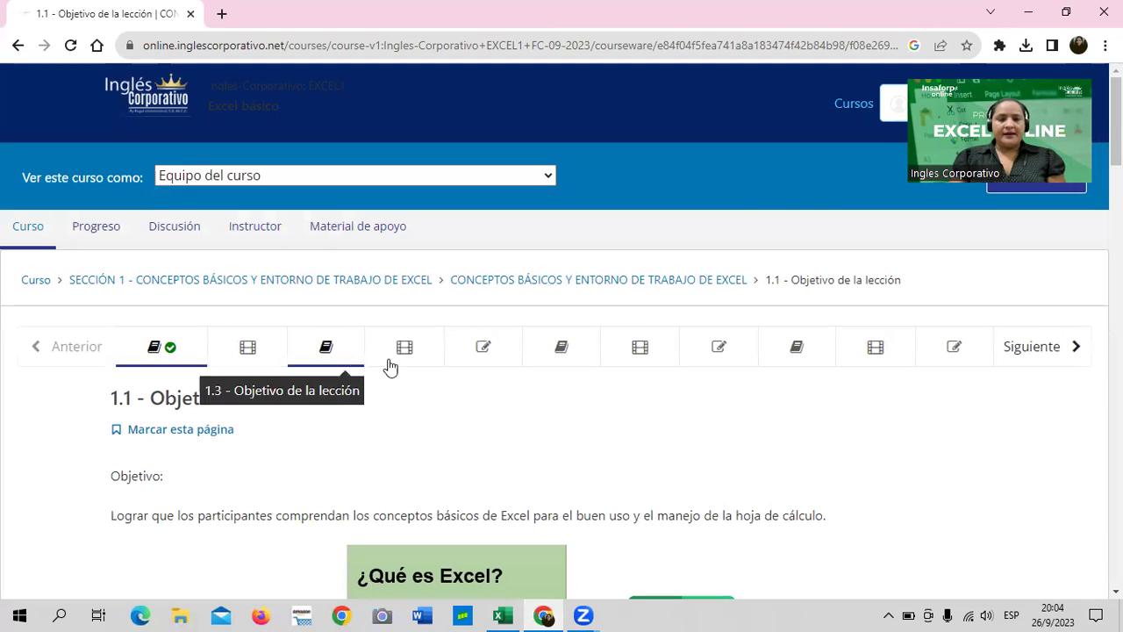
{"action": "left_click", "coordinate": [181, 347]}
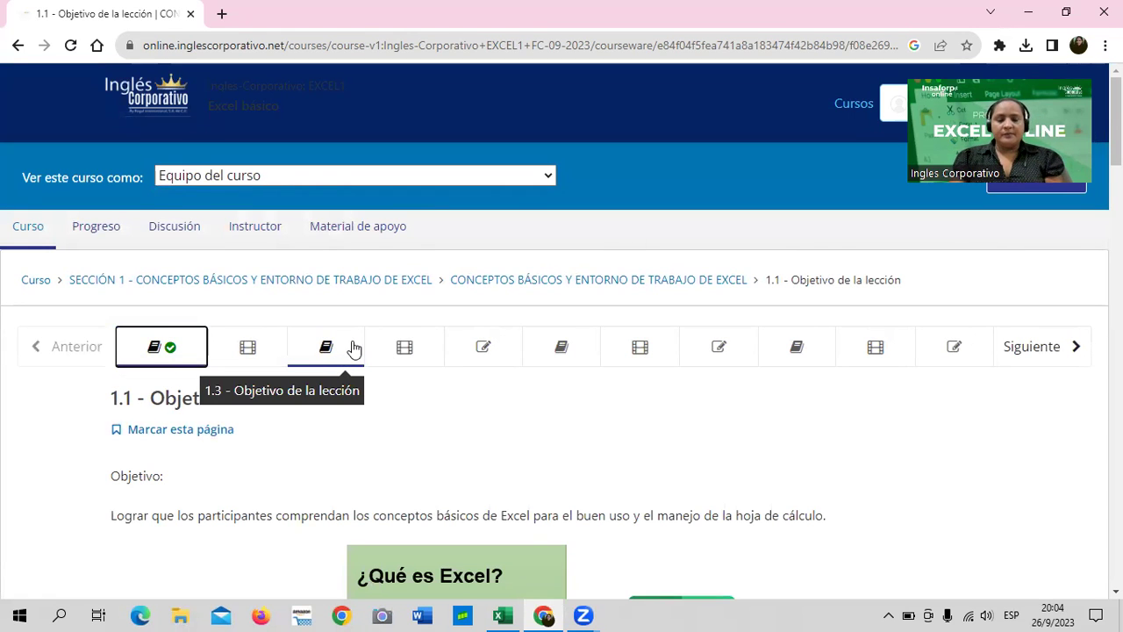
{"action": "scroll", "coordinate": [429, 429], "scroll_direction": "down", "scroll_amount": 2}
{"action": "scroll", "coordinate": [429, 429], "scroll_direction": "down", "scroll_amount": 2}
{"action": "scroll", "coordinate": [430, 429], "scroll_direction": "down", "scroll_amount": 3}
{"action": "scroll", "coordinate": [431, 429], "scroll_direction": "down", "scroll_amount": 1}
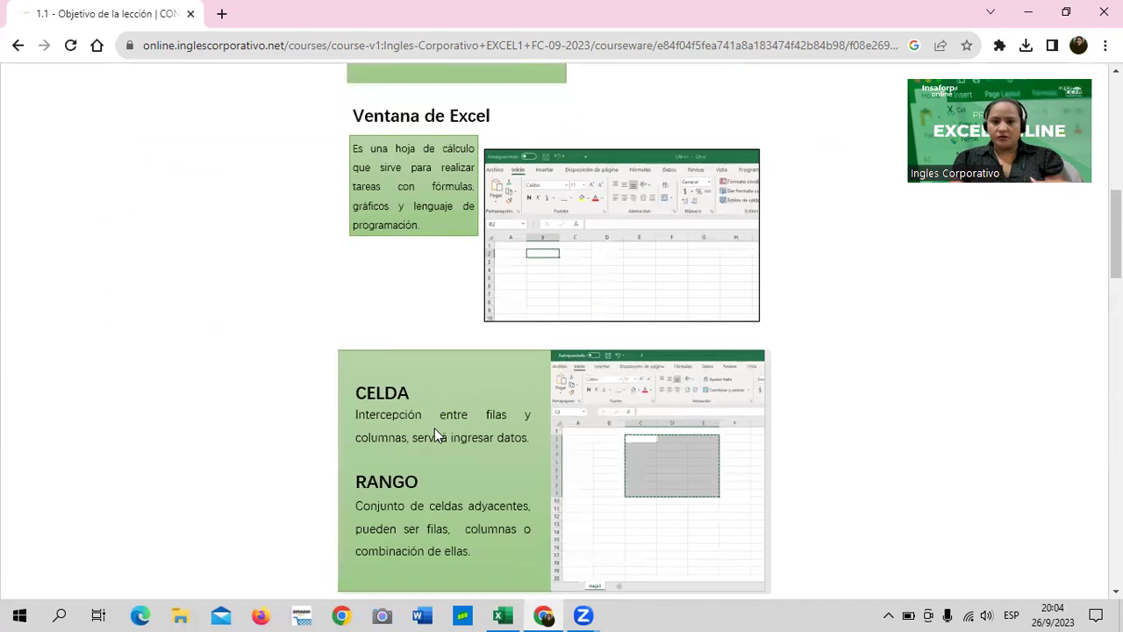
{"action": "scroll", "coordinate": [434, 430], "scroll_direction": "down", "scroll_amount": 2}
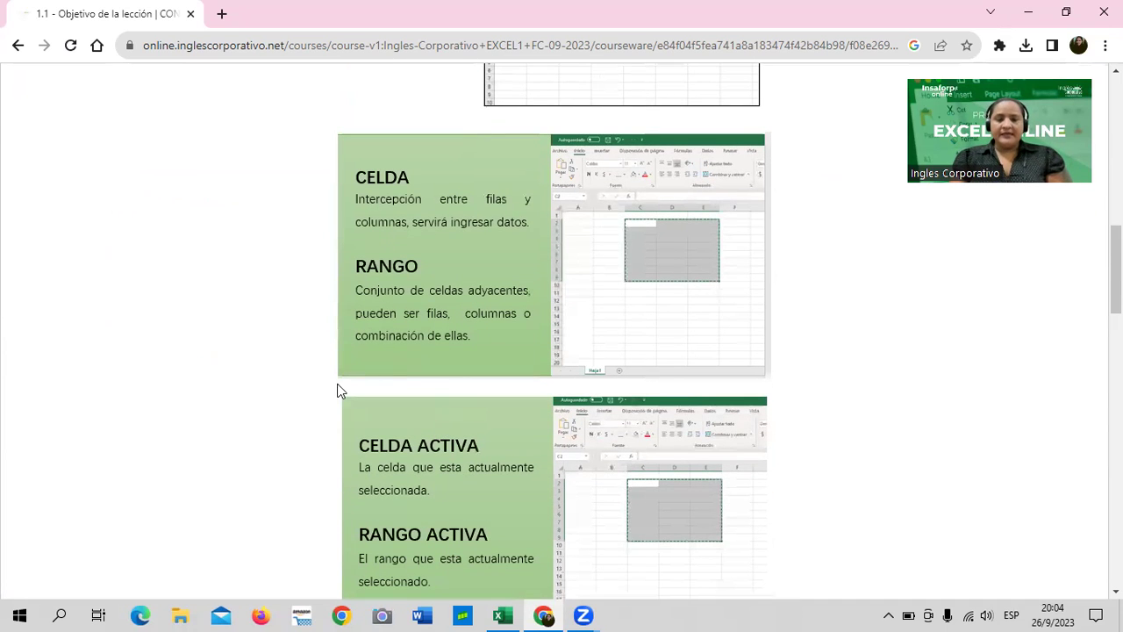
{"action": "scroll", "coordinate": [335, 393], "scroll_direction": "down", "scroll_amount": 3}
{"action": "scroll", "coordinate": [333, 398], "scroll_direction": "down", "scroll_amount": 3}
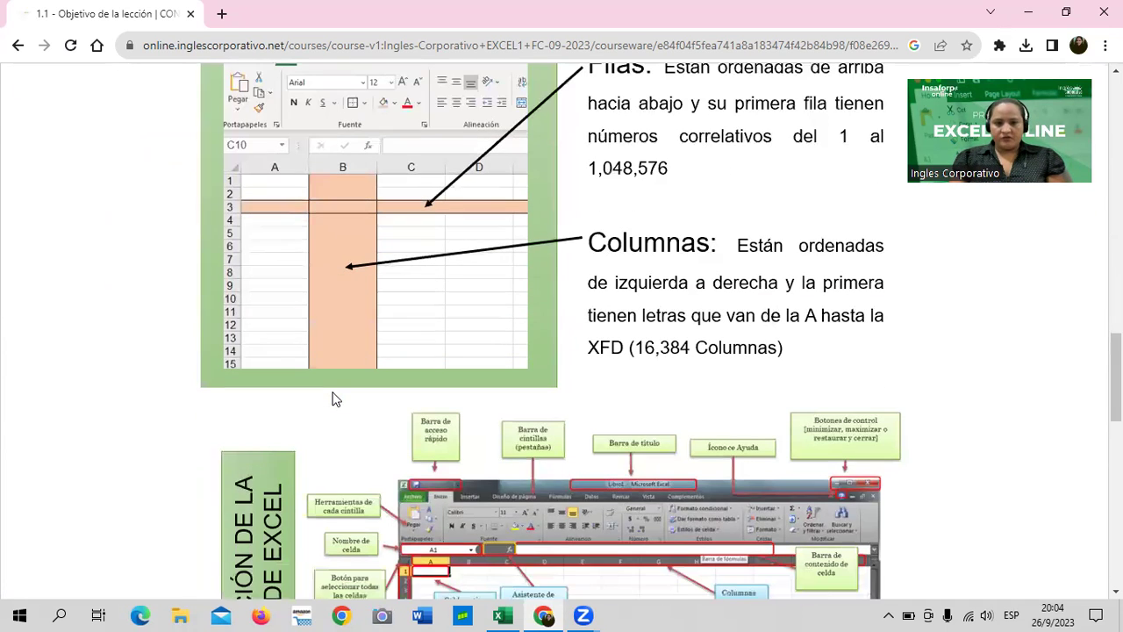
{"action": "scroll", "coordinate": [332, 398], "scroll_direction": "up", "scroll_amount": 4}
{"action": "scroll", "coordinate": [332, 395], "scroll_direction": "up", "scroll_amount": 1}
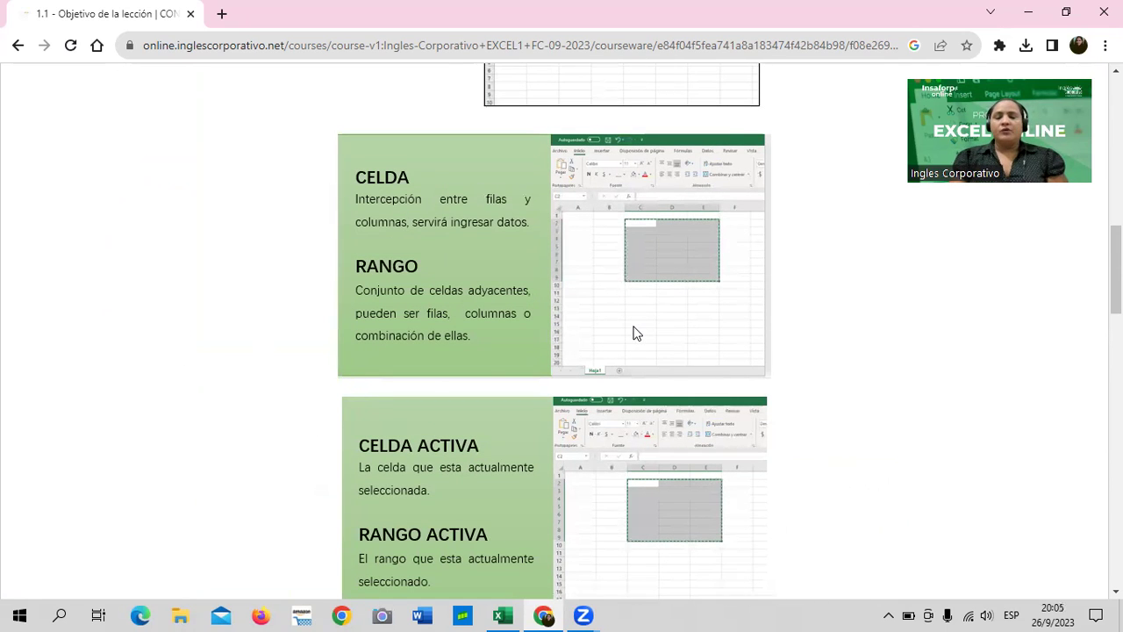
{"action": "scroll", "coordinate": [643, 306], "scroll_direction": "up", "scroll_amount": 6}
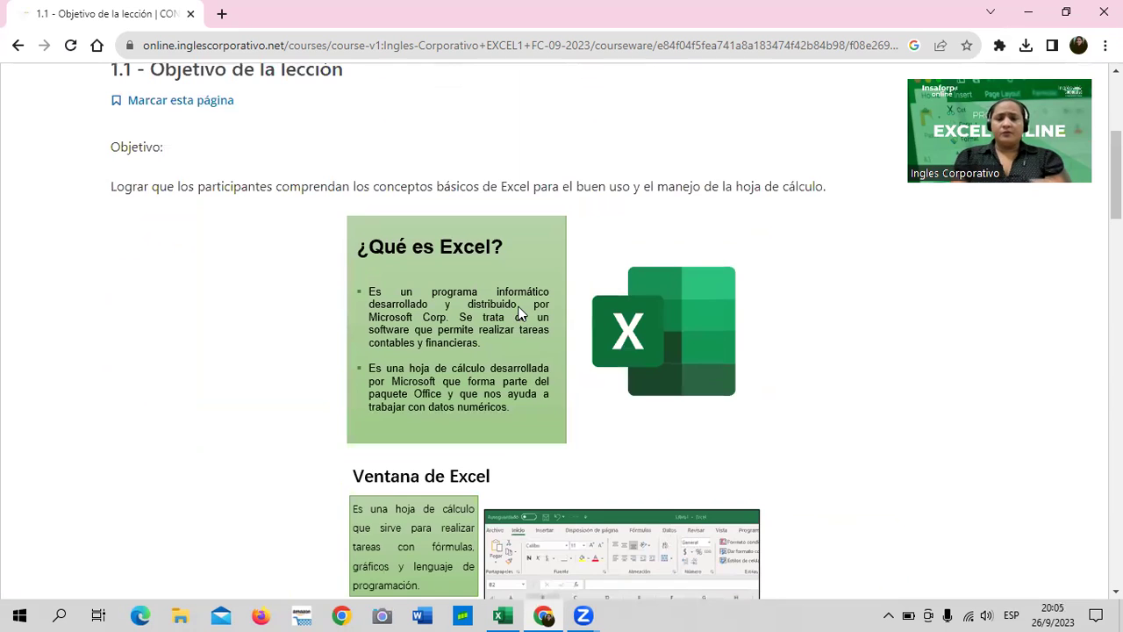
{"action": "scroll", "coordinate": [474, 315], "scroll_direction": "up", "scroll_amount": 1}
{"action": "scroll", "coordinate": [386, 321], "scroll_direction": "up", "scroll_amount": 2}
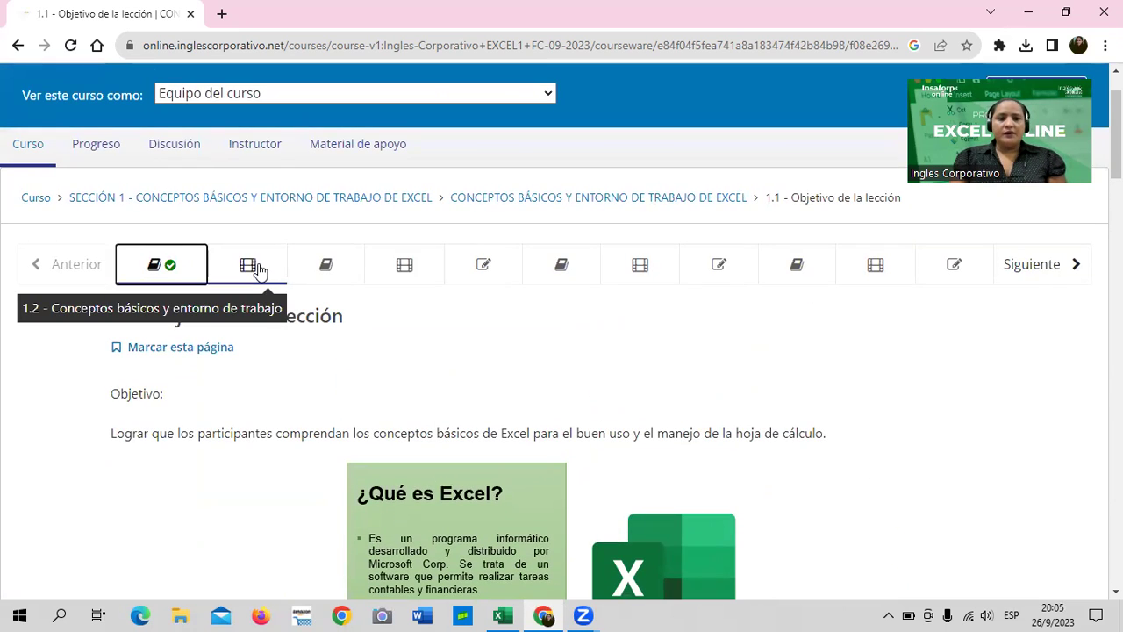
- Open lesson 1.2 and scroll through its concepts video page
{"action": "left_click", "coordinate": [261, 266]}
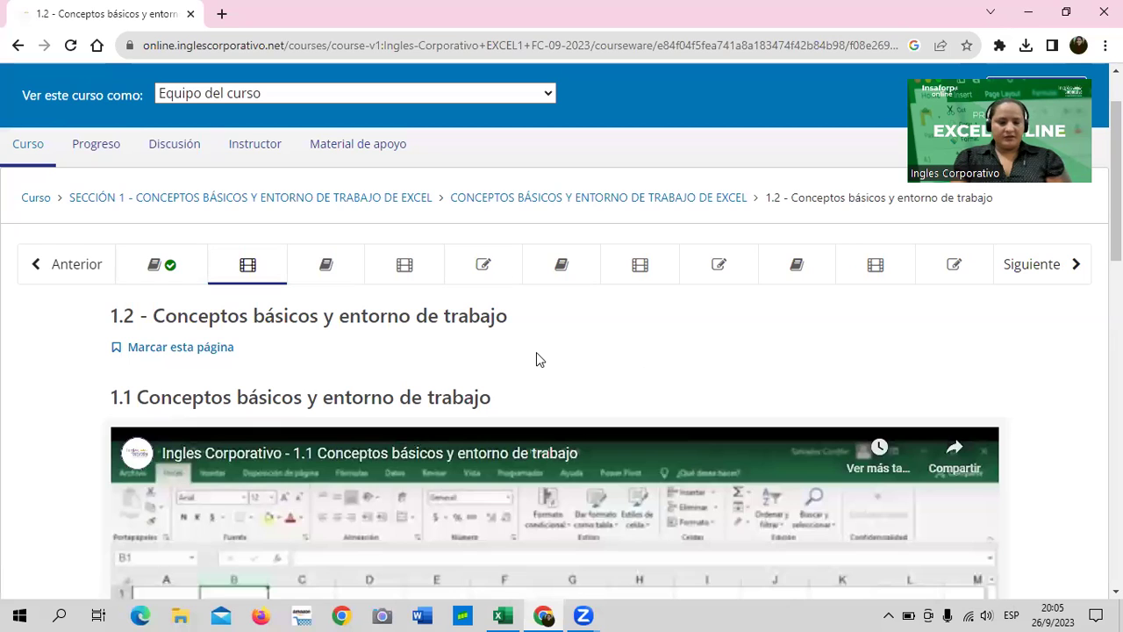
{"action": "scroll", "coordinate": [533, 357], "scroll_direction": "down", "scroll_amount": 2}
{"action": "scroll", "coordinate": [533, 351], "scroll_direction": "down", "scroll_amount": 4}
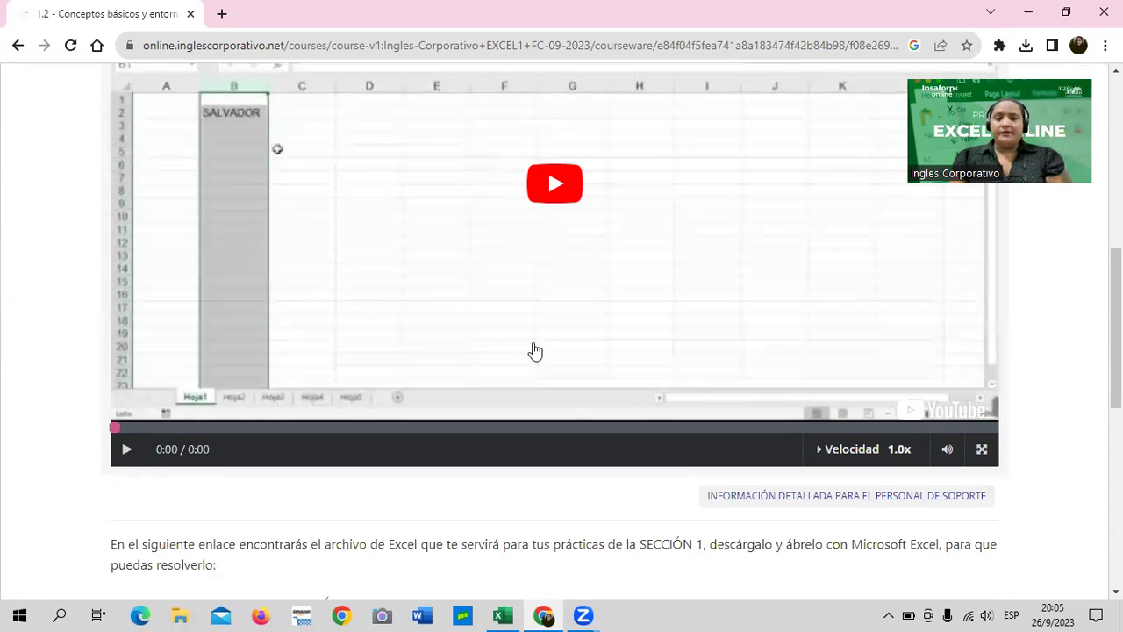
{"action": "scroll", "coordinate": [564, 416], "scroll_direction": "up", "scroll_amount": 3}
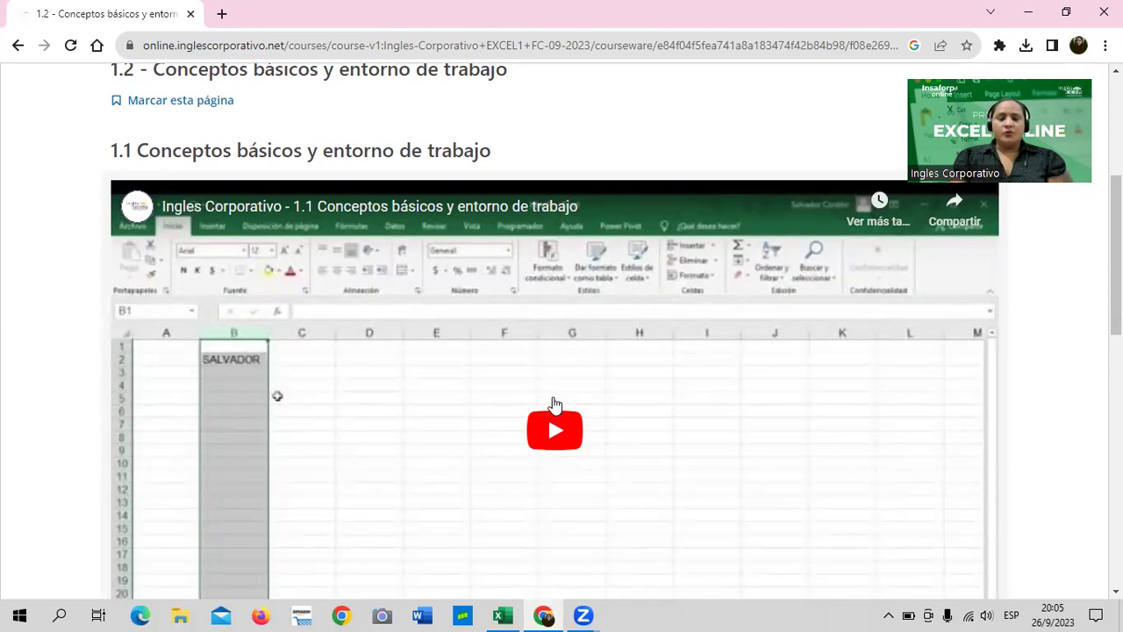
{"action": "scroll", "coordinate": [558, 392], "scroll_direction": "up", "scroll_amount": 1}
{"action": "scroll", "coordinate": [558, 393], "scroll_direction": "down", "scroll_amount": 3}
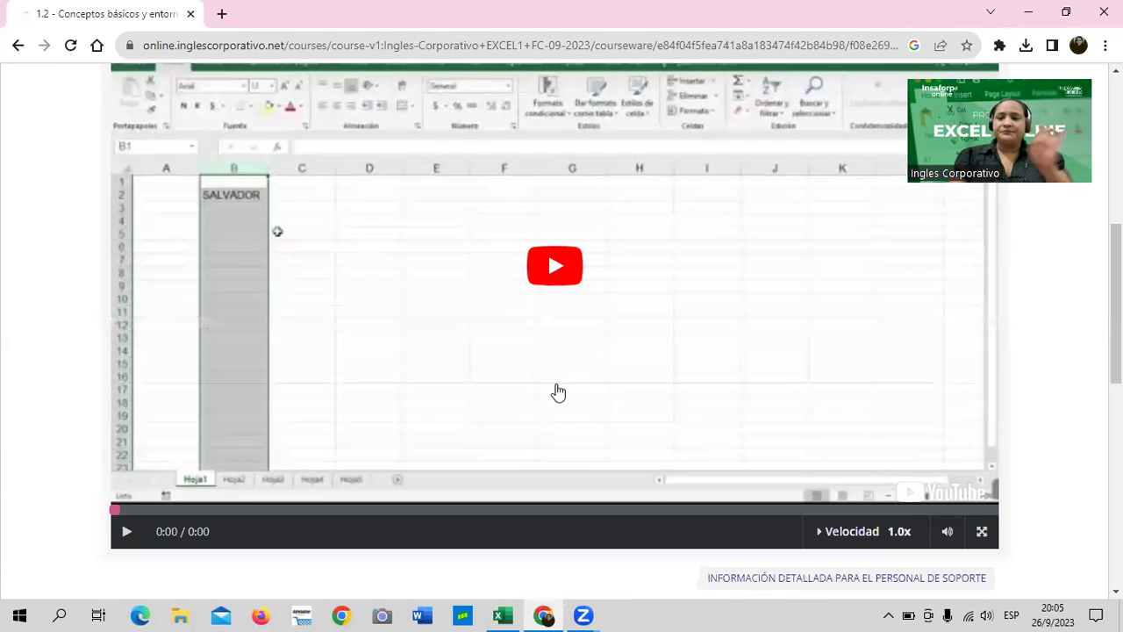
{"action": "scroll", "coordinate": [383, 476], "scroll_direction": "down", "scroll_amount": 1}
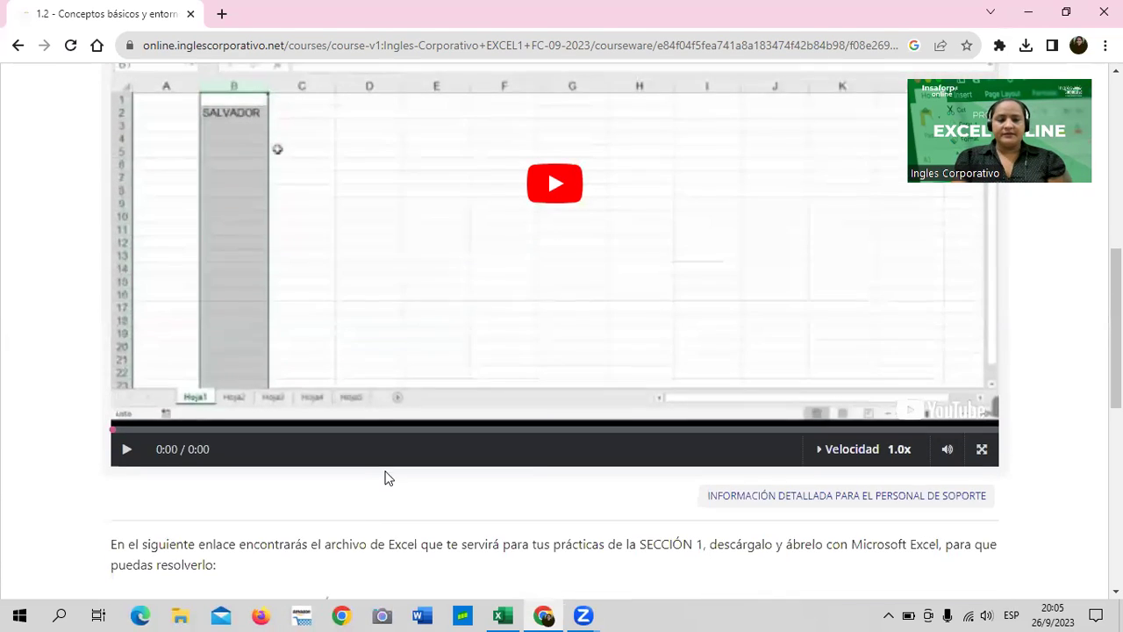
{"action": "scroll", "coordinate": [378, 477], "scroll_direction": "down", "scroll_amount": 1}
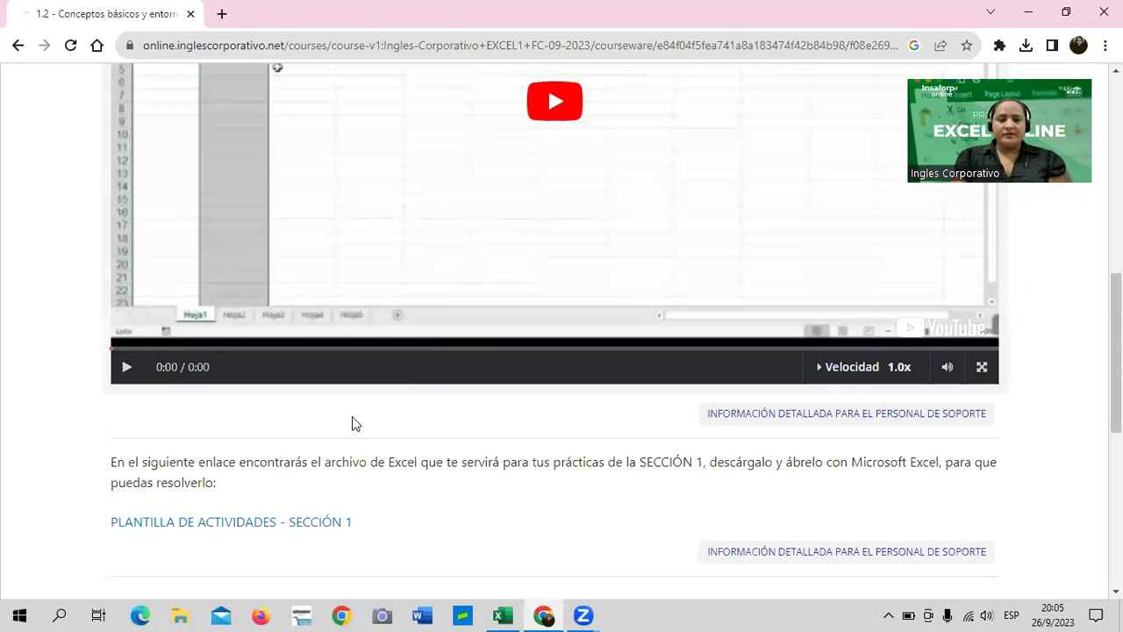
{"action": "scroll", "coordinate": [351, 430], "scroll_direction": "down", "scroll_amount": 1}
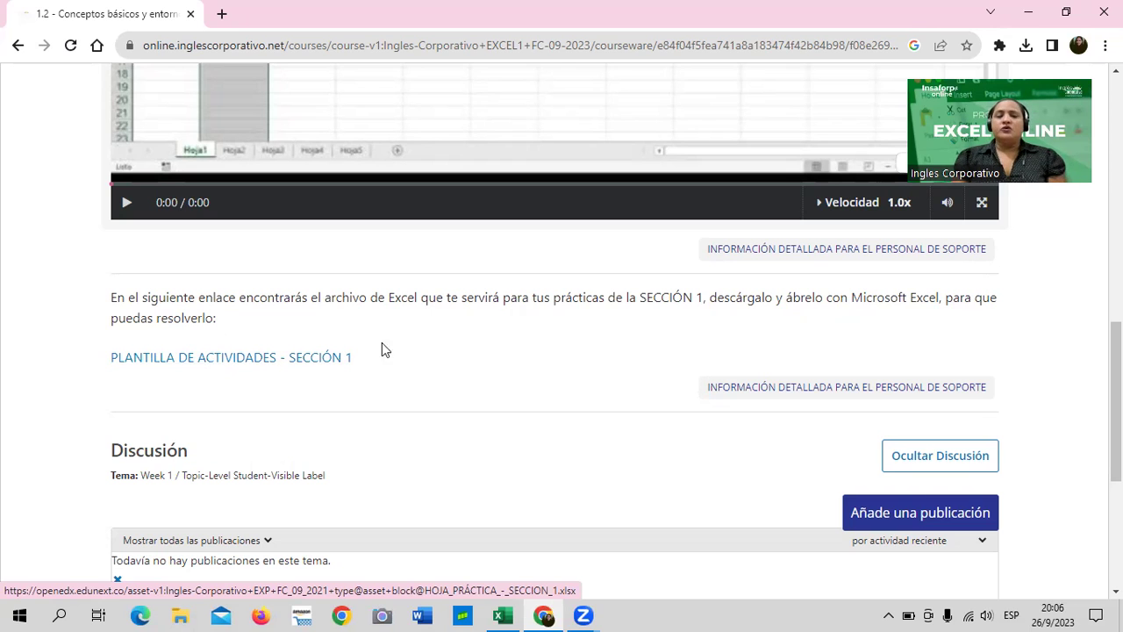
- Scroll to the PLANTILLA DE ACTIVIDADES link and bring the Section 1 practice workbook forward in Excel
{"action": "scroll", "coordinate": [485, 410], "scroll_direction": "up", "scroll_amount": 3}
{"action": "scroll", "coordinate": [485, 410], "scroll_direction": "up", "scroll_amount": 3}
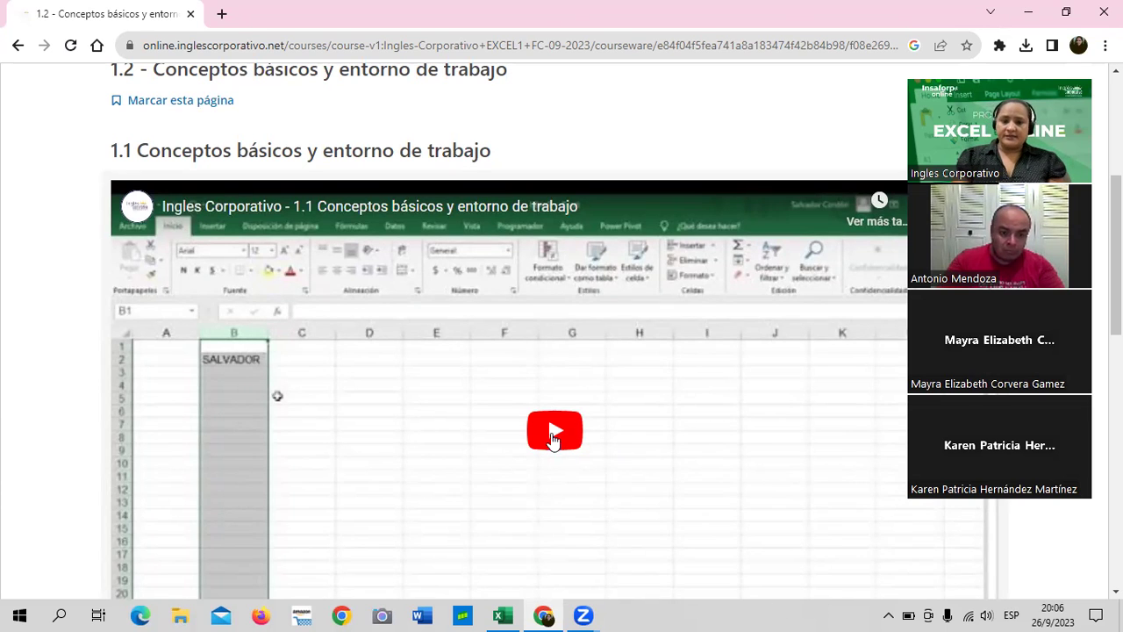
{"action": "scroll", "coordinate": [553, 443], "scroll_direction": "down", "scroll_amount": 2}
{"action": "scroll", "coordinate": [185, 532], "scroll_direction": "down", "scroll_amount": 1}
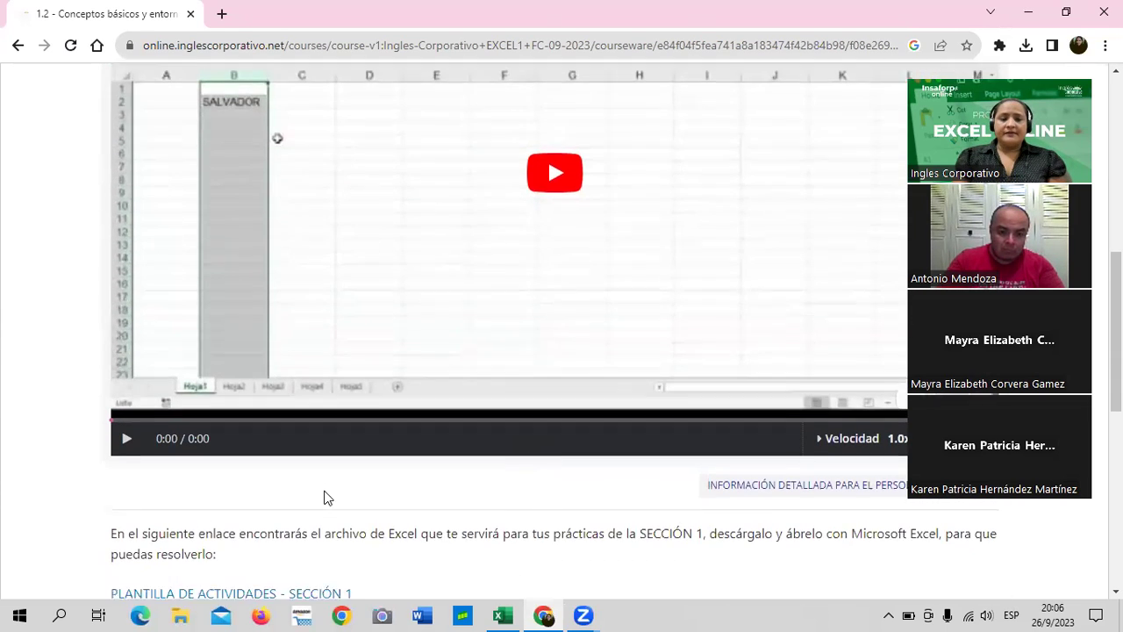
{"action": "scroll", "coordinate": [324, 497], "scroll_direction": "down", "scroll_amount": 1}
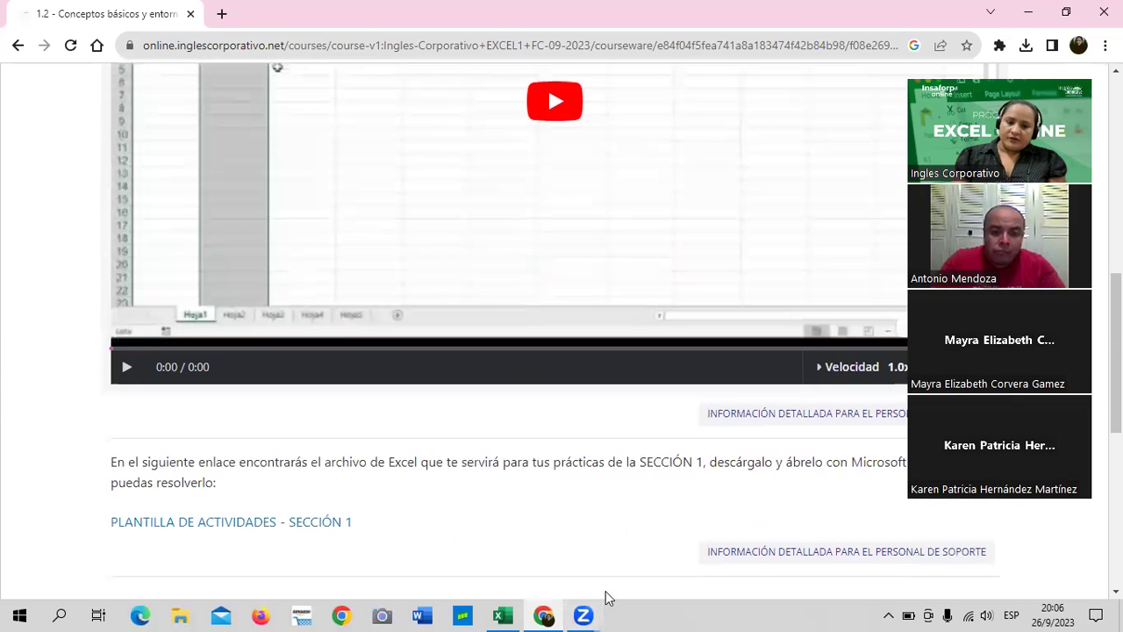
{"action": "left_click", "coordinate": [503, 615]}
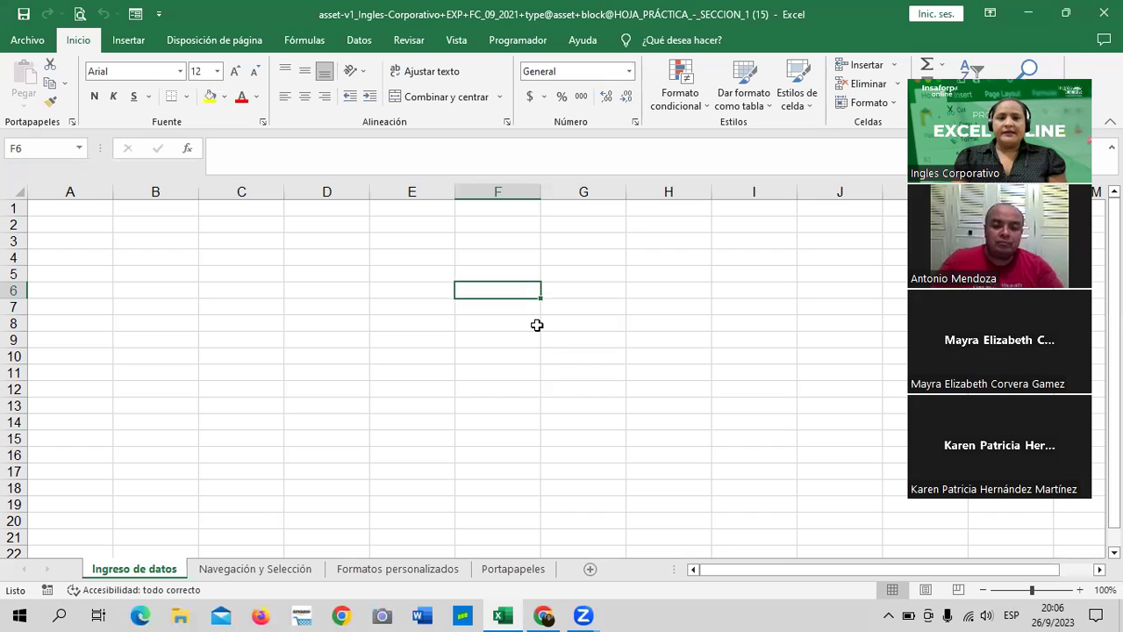
- Select a block of cells starting at A1, then make D7 the active cell
{"action": "mouse_move", "coordinate": [97, 211]}
{"action": "left_mouse_down"}
{"action": "mouse_move", "coordinate": [178, 437]}
{"action": "mouse_move", "coordinate": [565, 444]}
{"action": "mouse_move", "coordinate": [817, 498]}
{"action": "left_mouse_up"}
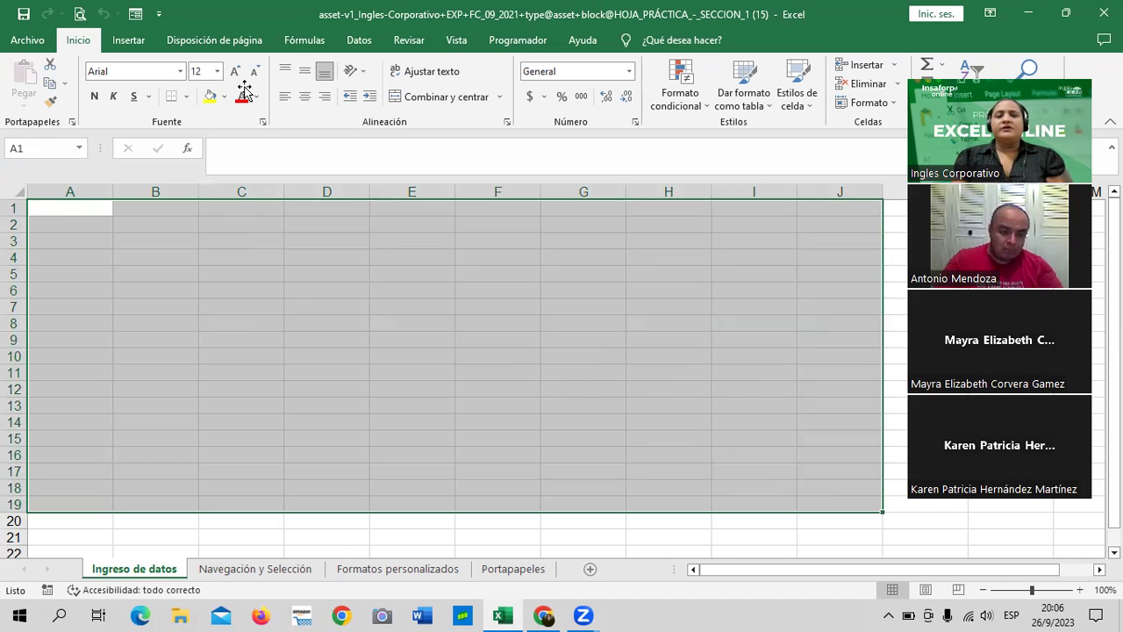
{"action": "left_click", "coordinate": [508, 532]}
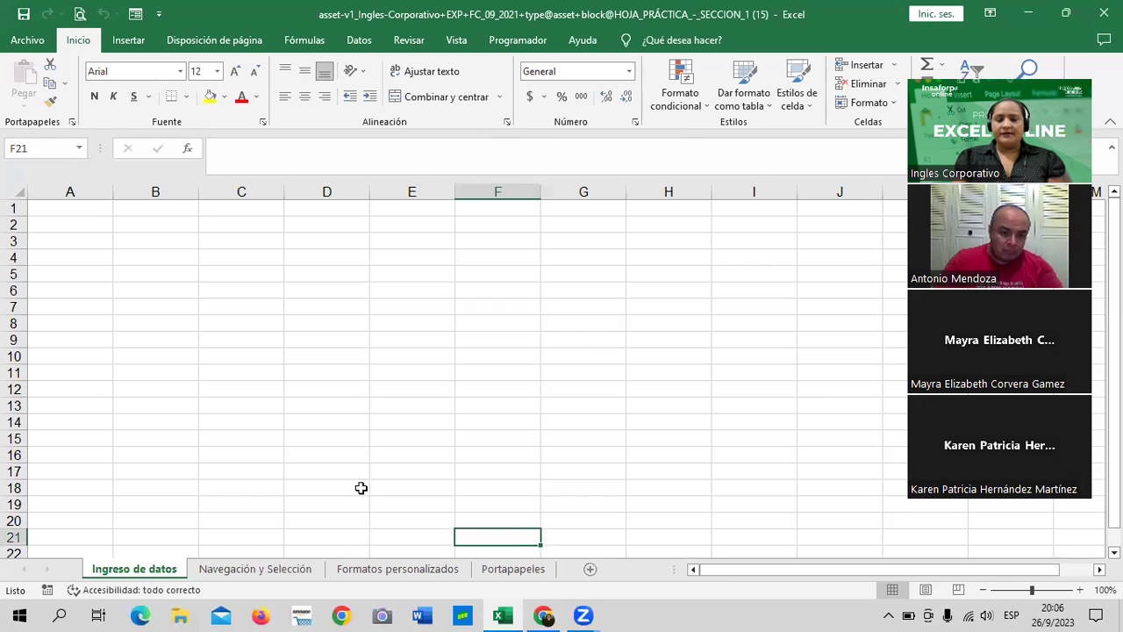
{"action": "left_click", "coordinate": [336, 305]}
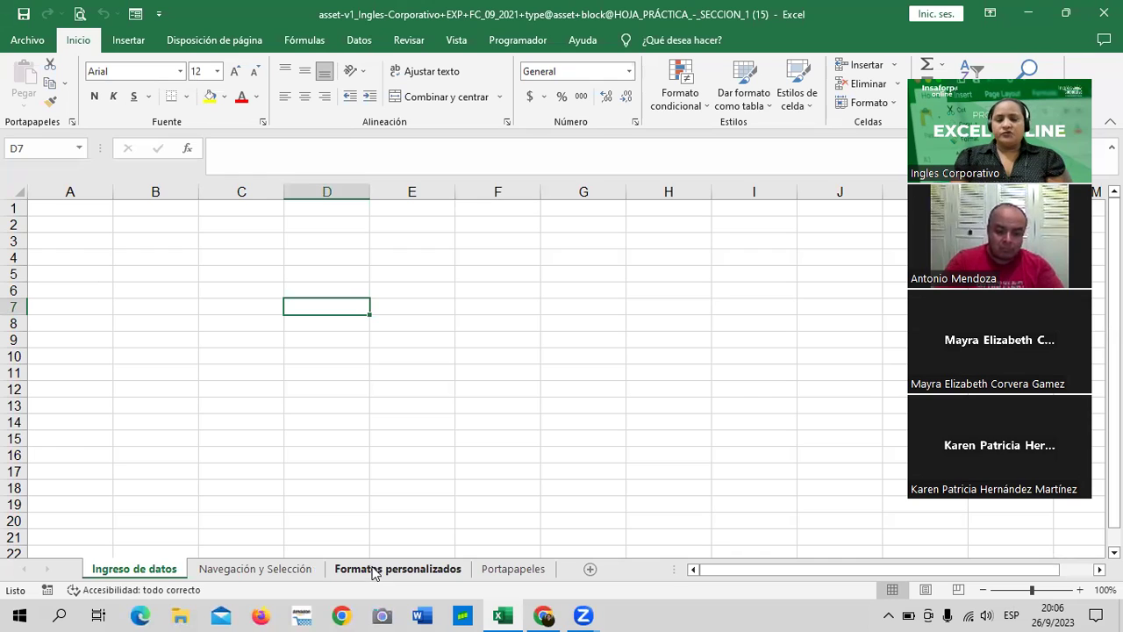
- View the Navegación y Selección, Formatos personalizados and Portapapeles sheets in turn
{"action": "left_click", "coordinate": [275, 571]}
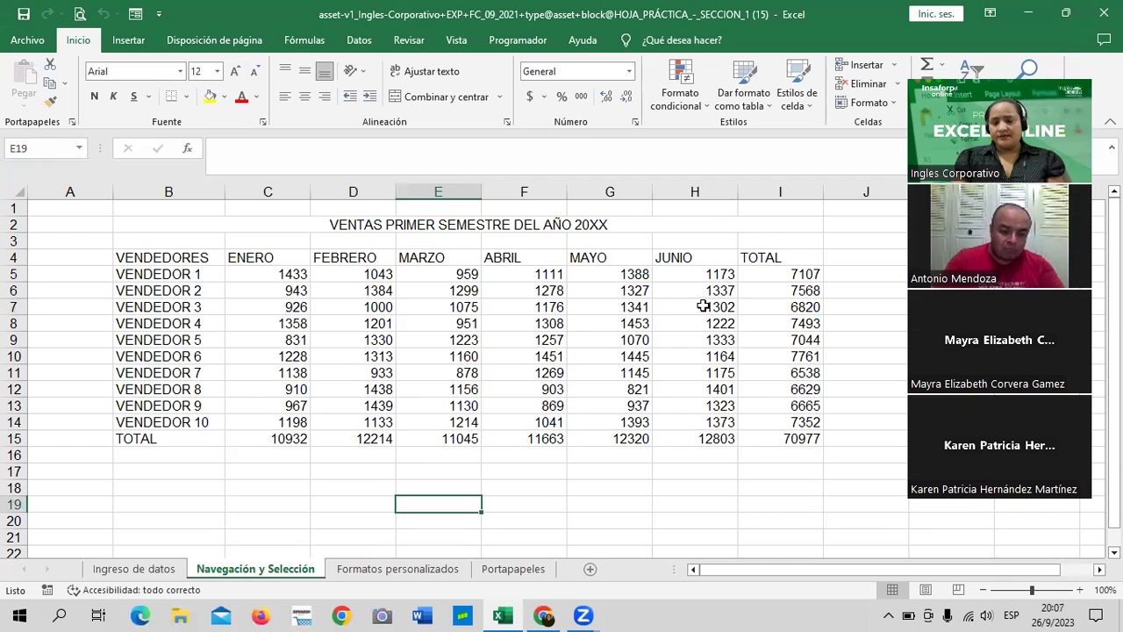
{"action": "left_click", "coordinate": [417, 572]}
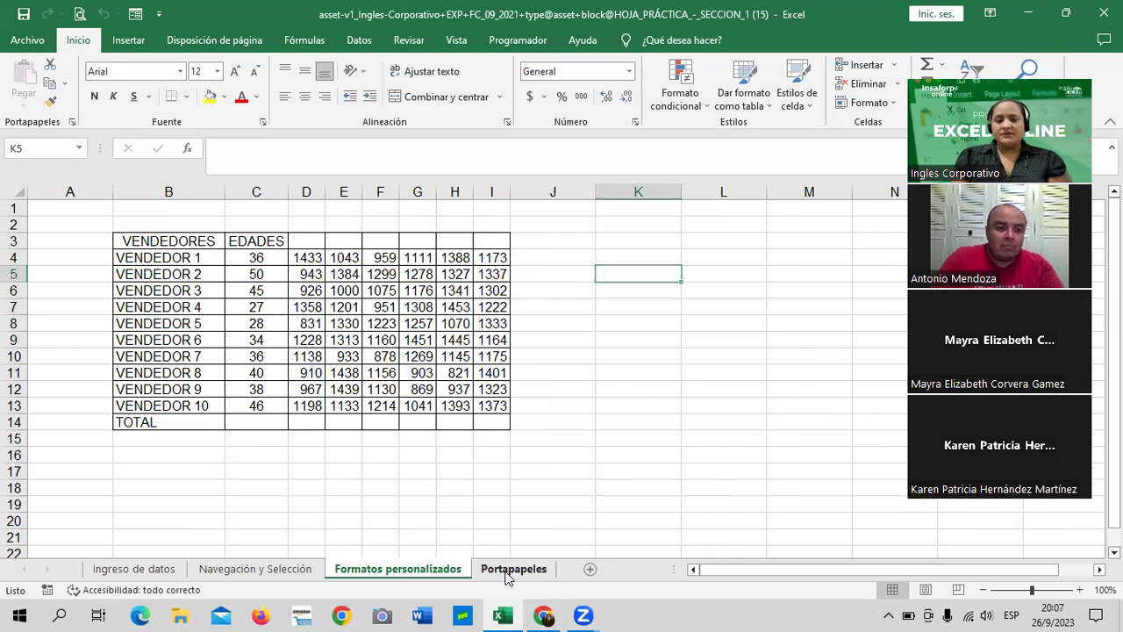
{"action": "left_click", "coordinate": [513, 569]}
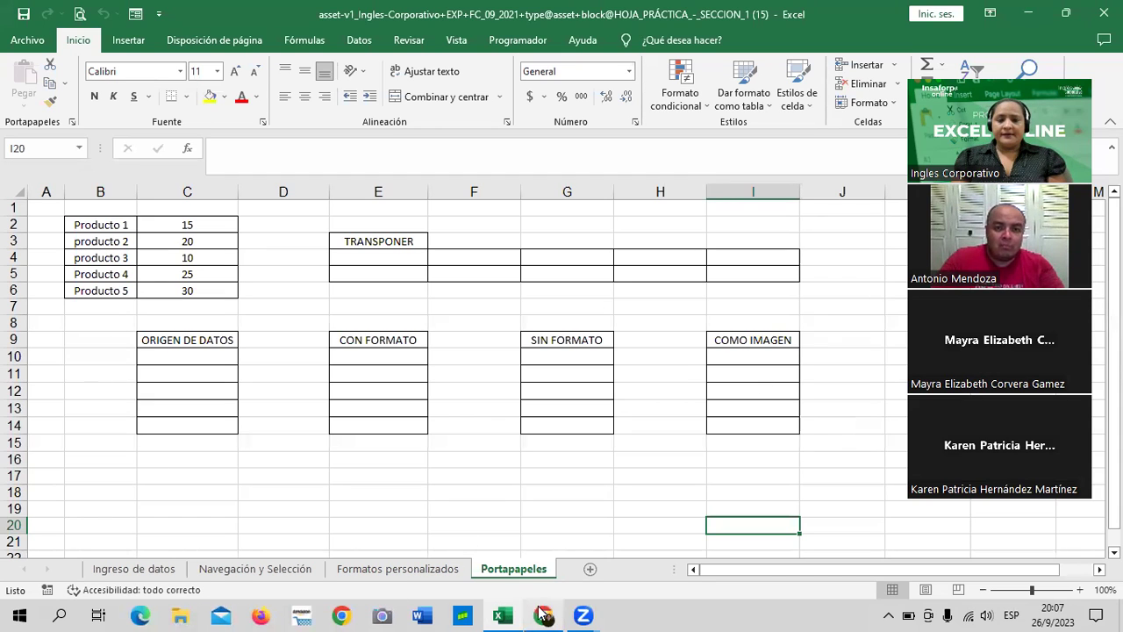
{"action": "mouse_move", "coordinate": [544, 615]}
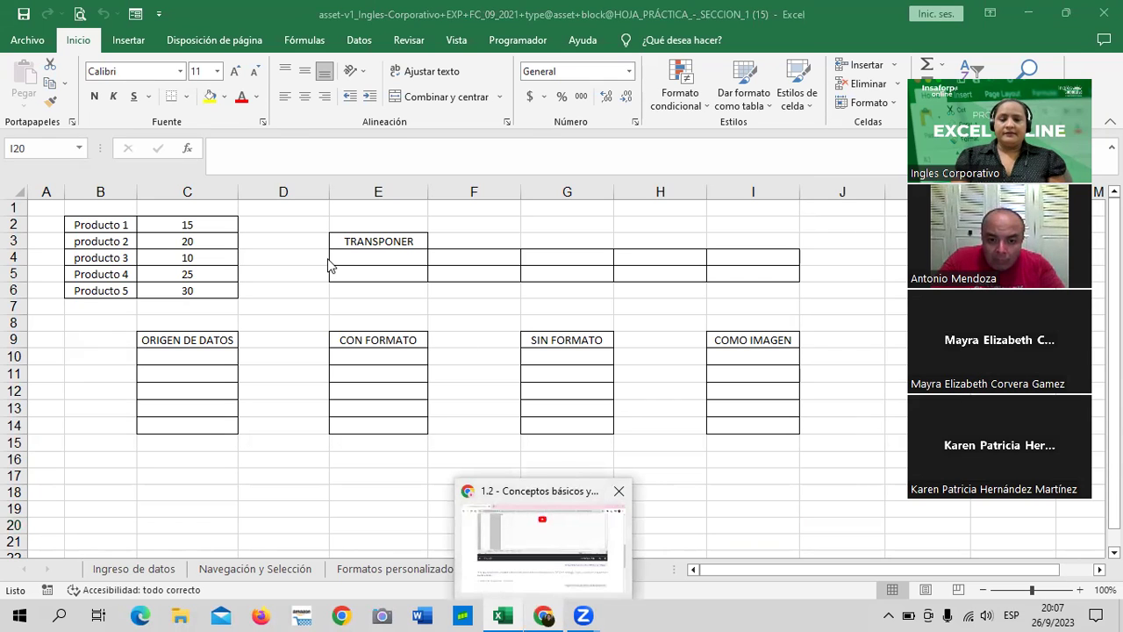
- Return to the lesson 1.2 course page in Chrome with Alt+Tab
{"action": "key", "text": "alt+Tab"}
{"action": "scroll", "coordinate": [527, 396], "scroll_direction": "up", "scroll_amount": 5}
{"action": "scroll", "coordinate": [515, 398], "scroll_direction": "up", "scroll_amount": 5}
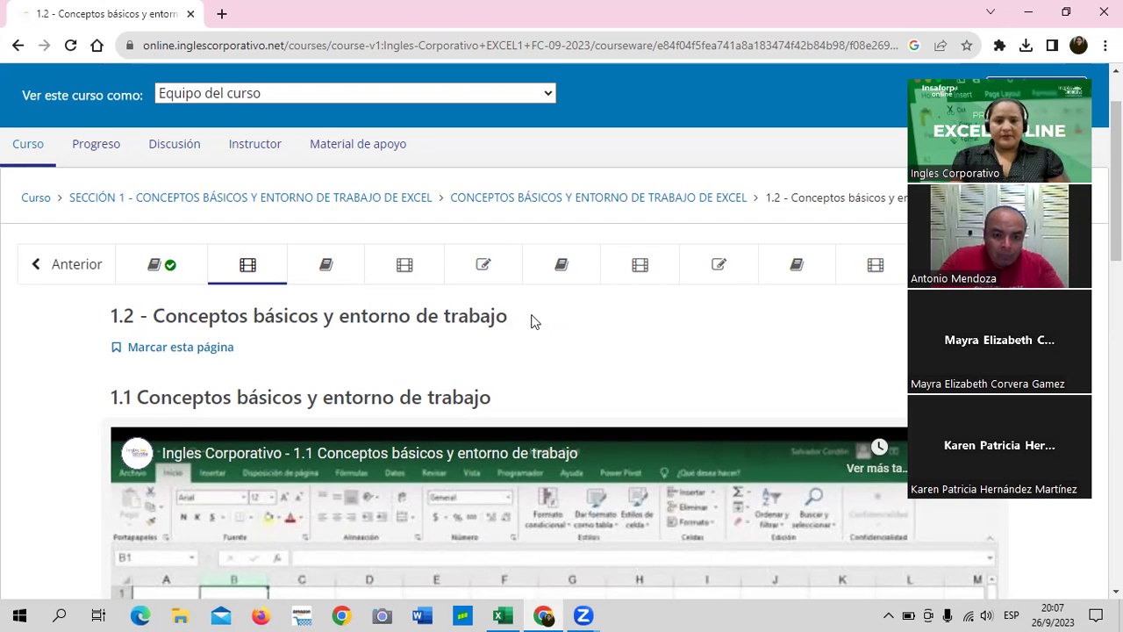
{"action": "scroll", "coordinate": [541, 393], "scroll_direction": "down", "scroll_amount": 1}
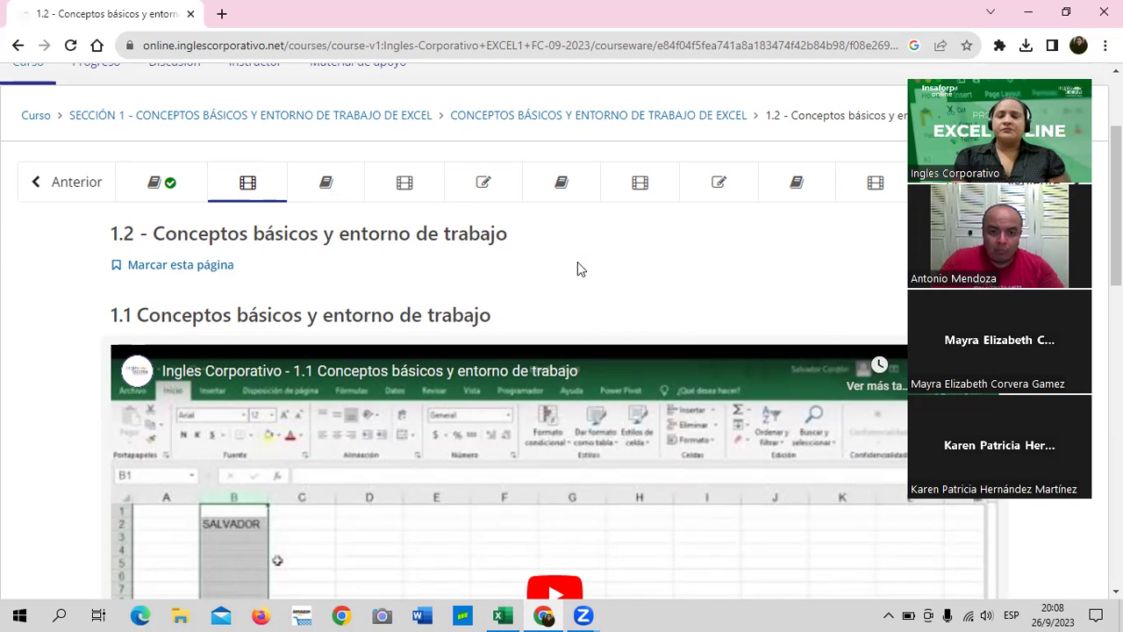
{"action": "scroll", "coordinate": [554, 266], "scroll_direction": "down", "scroll_amount": 2}
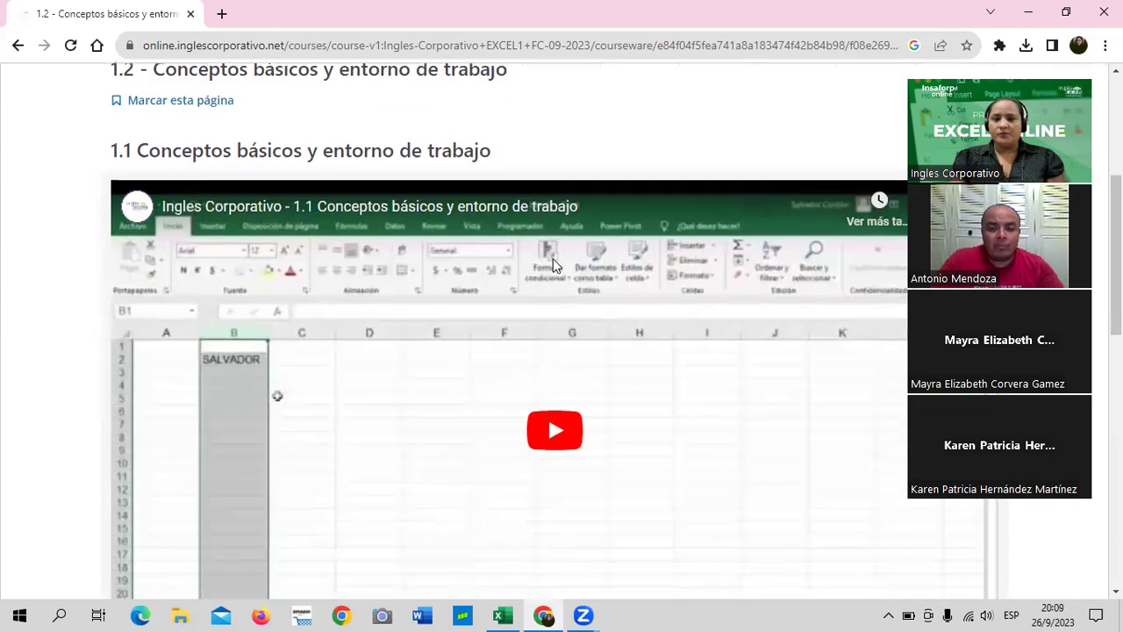
{"action": "scroll", "coordinate": [555, 266], "scroll_direction": "down", "scroll_amount": 2}
{"action": "scroll", "coordinate": [555, 266], "scroll_direction": "down", "scroll_amount": 2}
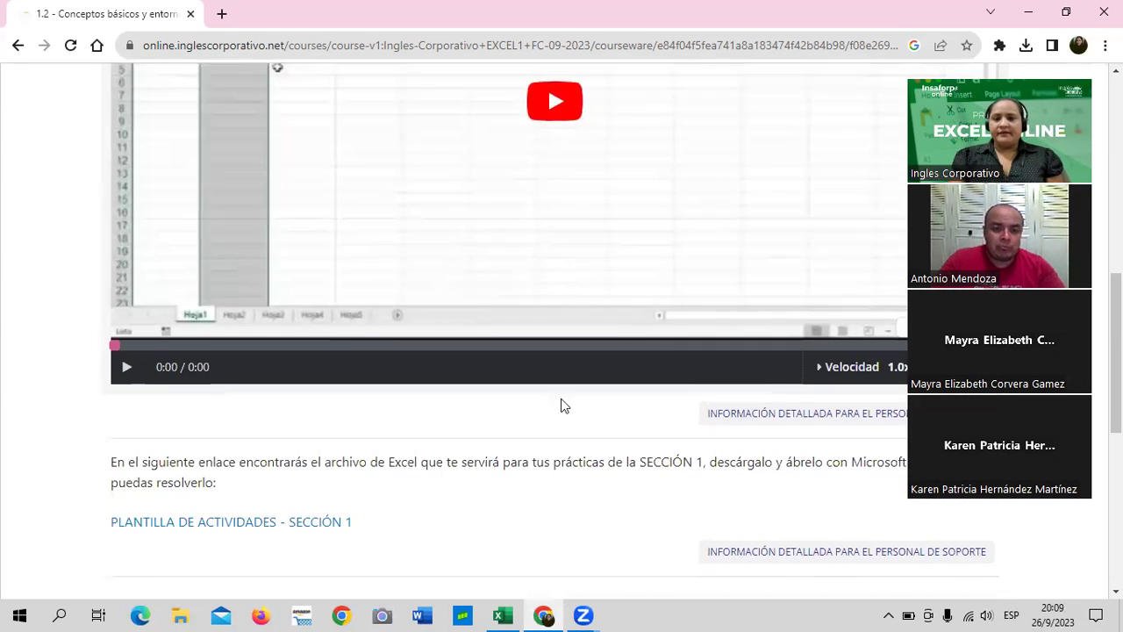
{"action": "scroll", "coordinate": [606, 492], "scroll_direction": "up", "scroll_amount": 1}
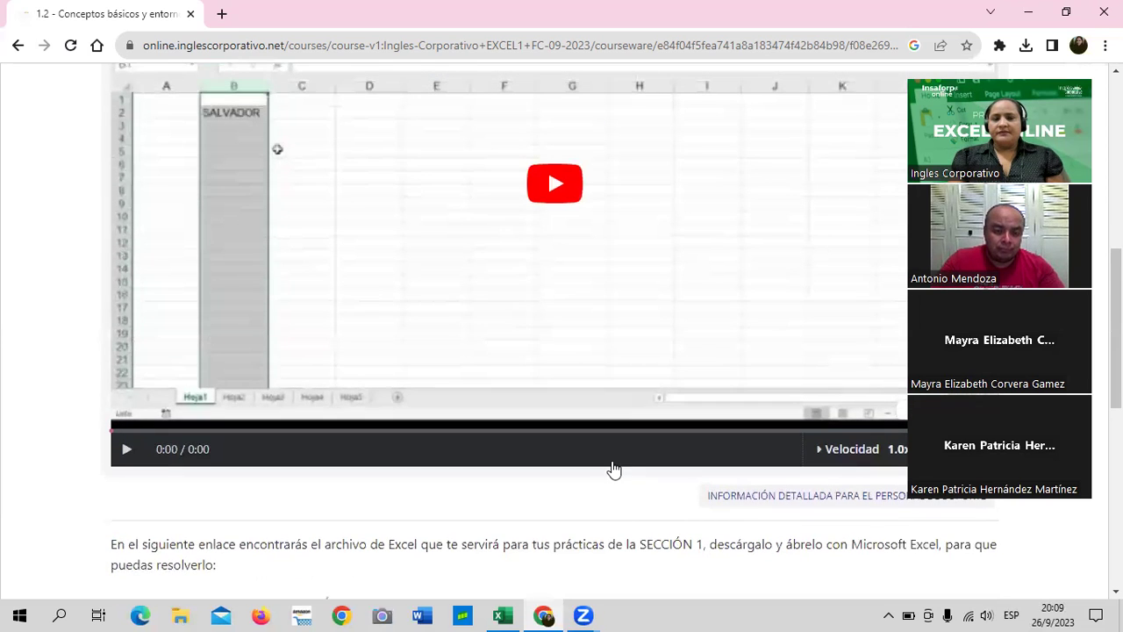
{"action": "scroll", "coordinate": [609, 469], "scroll_direction": "up", "scroll_amount": 1}
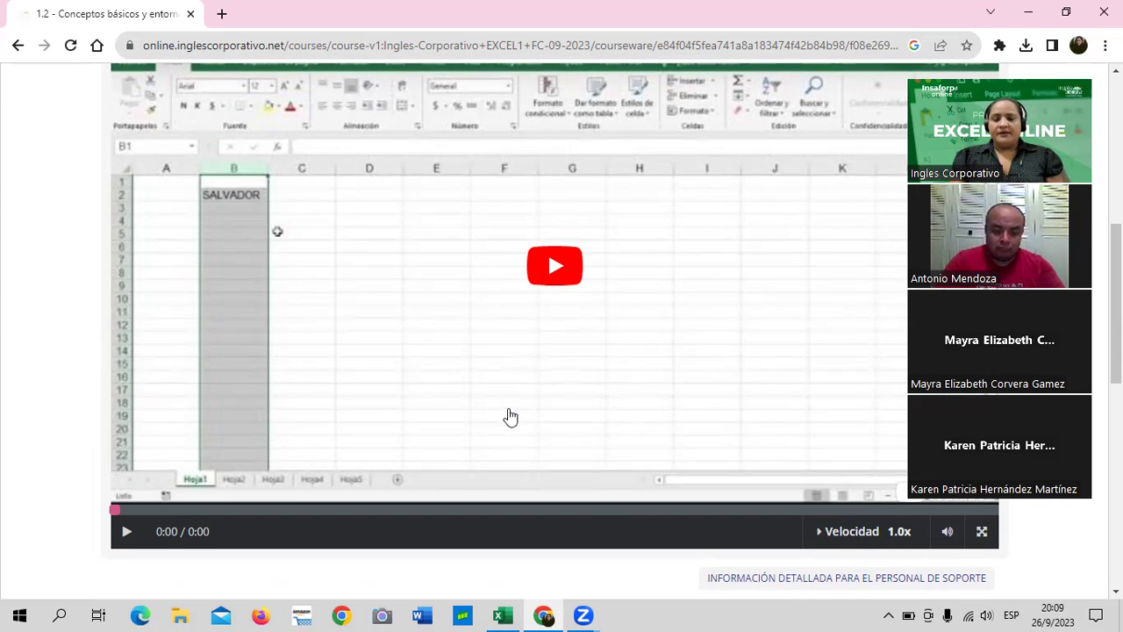
{"action": "scroll", "coordinate": [508, 402], "scroll_direction": "up", "scroll_amount": 1}
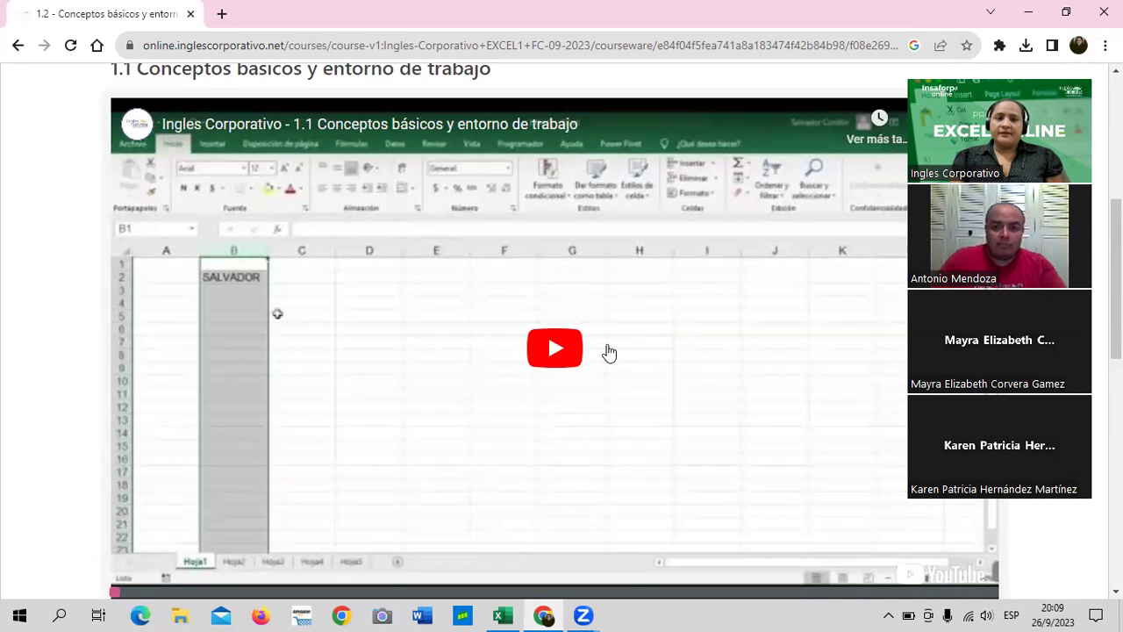
{"action": "scroll", "coordinate": [612, 353], "scroll_direction": "up", "scroll_amount": 1}
- Scroll down to the lesson 1.2 video, then back up to the course header and unit tabs
{"action": "scroll", "coordinate": [607, 353], "scroll_direction": "down", "scroll_amount": 1}
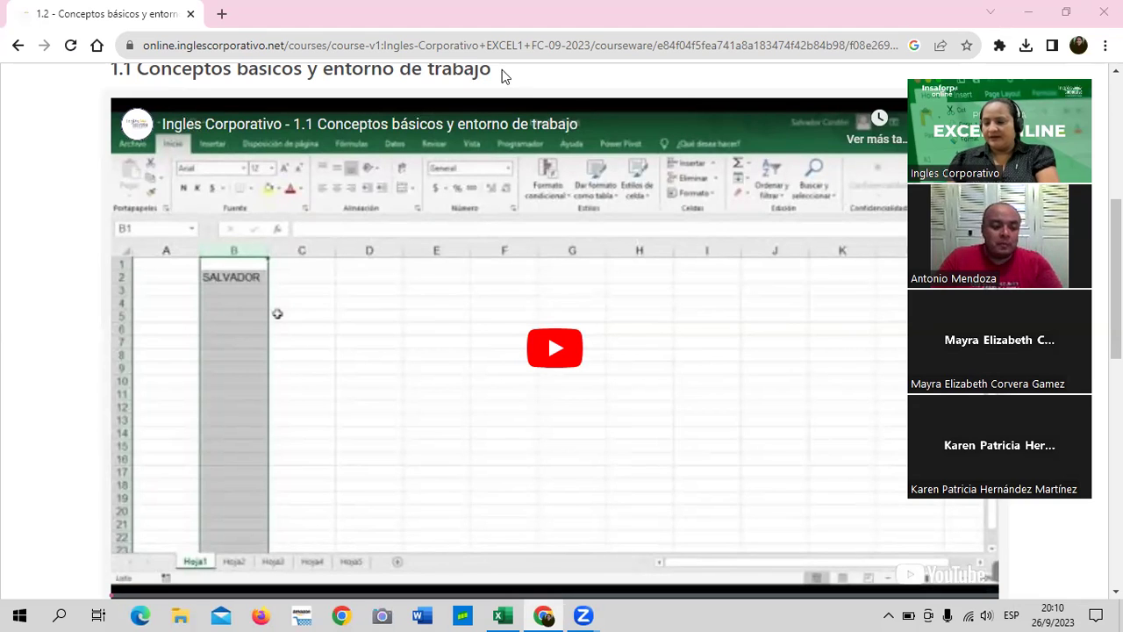
{"action": "mouse_move", "coordinate": [555, 351]}
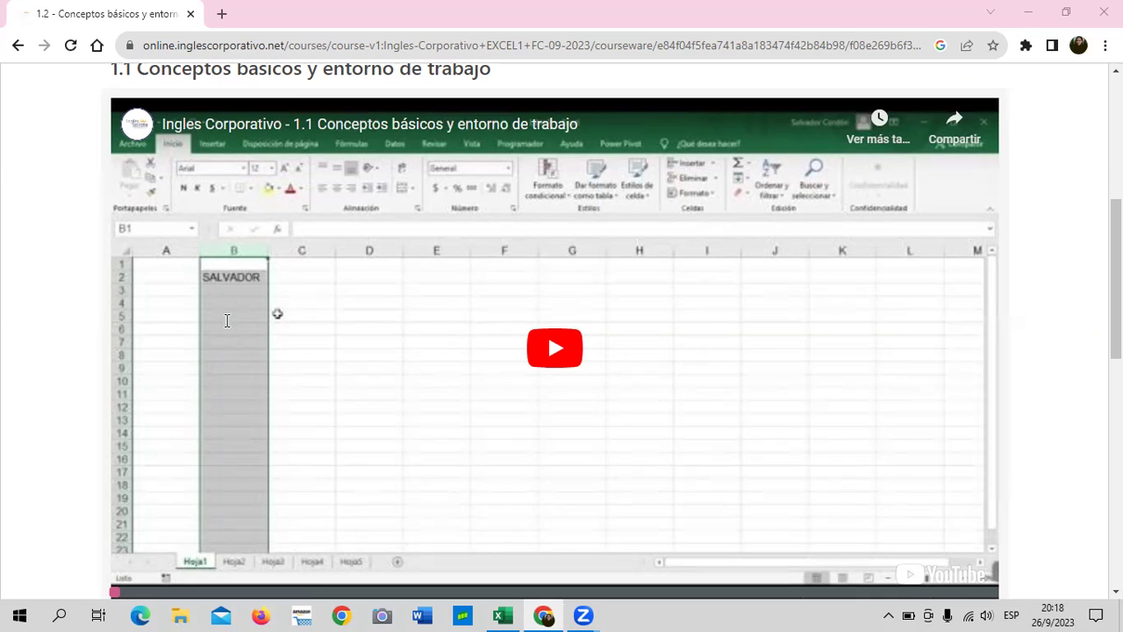
{"action": "scroll", "coordinate": [187, 270], "scroll_direction": "up", "scroll_amount": 4}
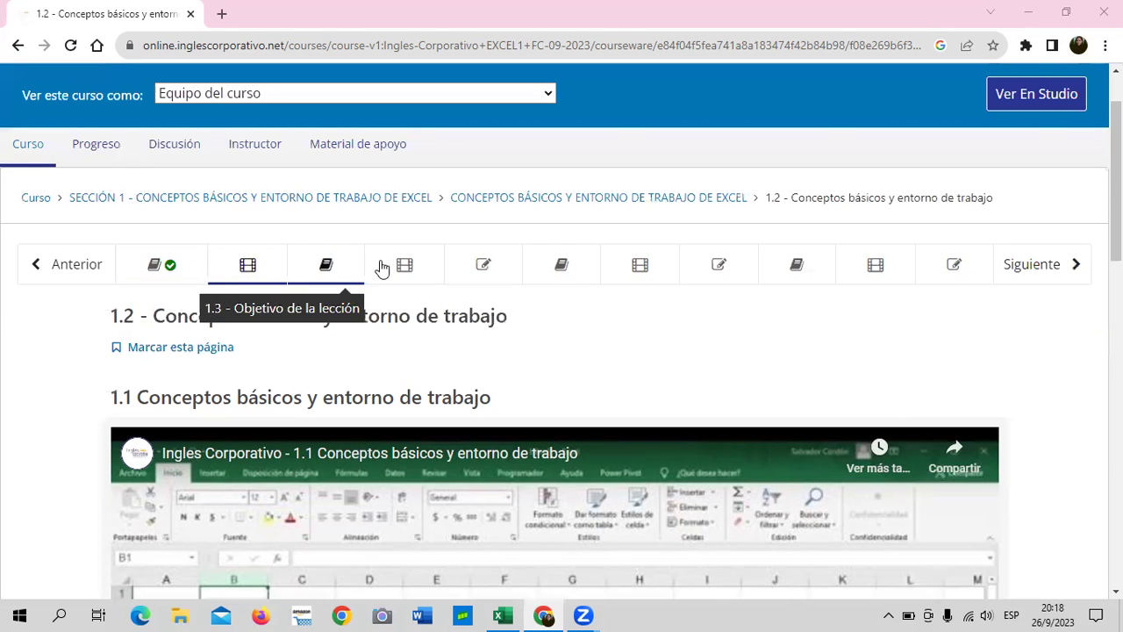
{"action": "left_click", "coordinate": [476, 249]}
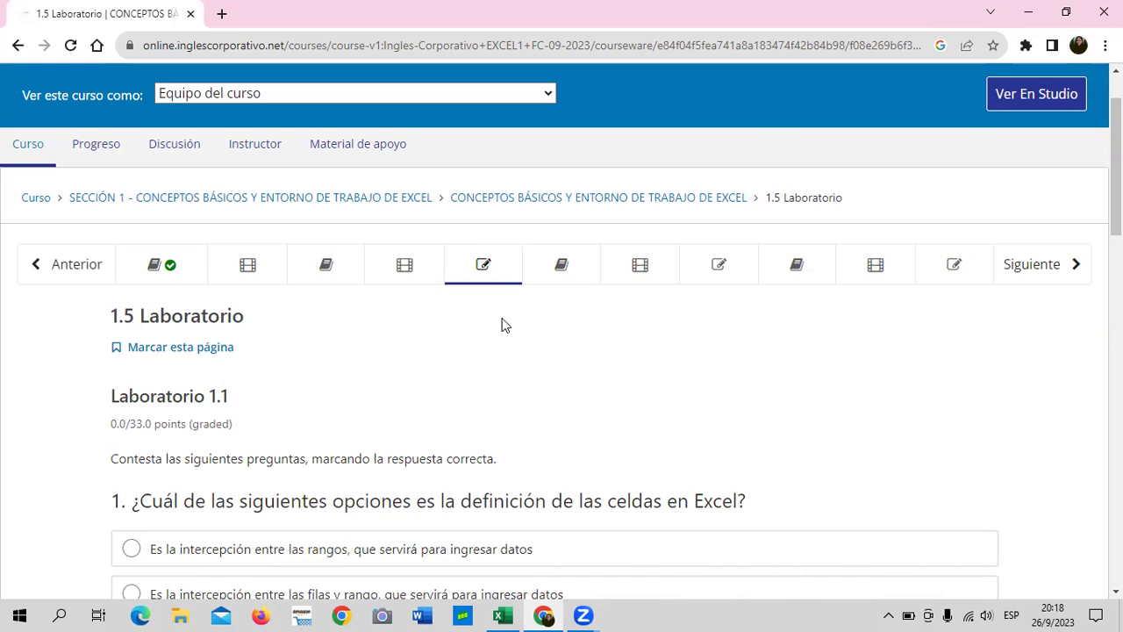
{"action": "scroll", "coordinate": [495, 317], "scroll_direction": "down", "scroll_amount": 4}
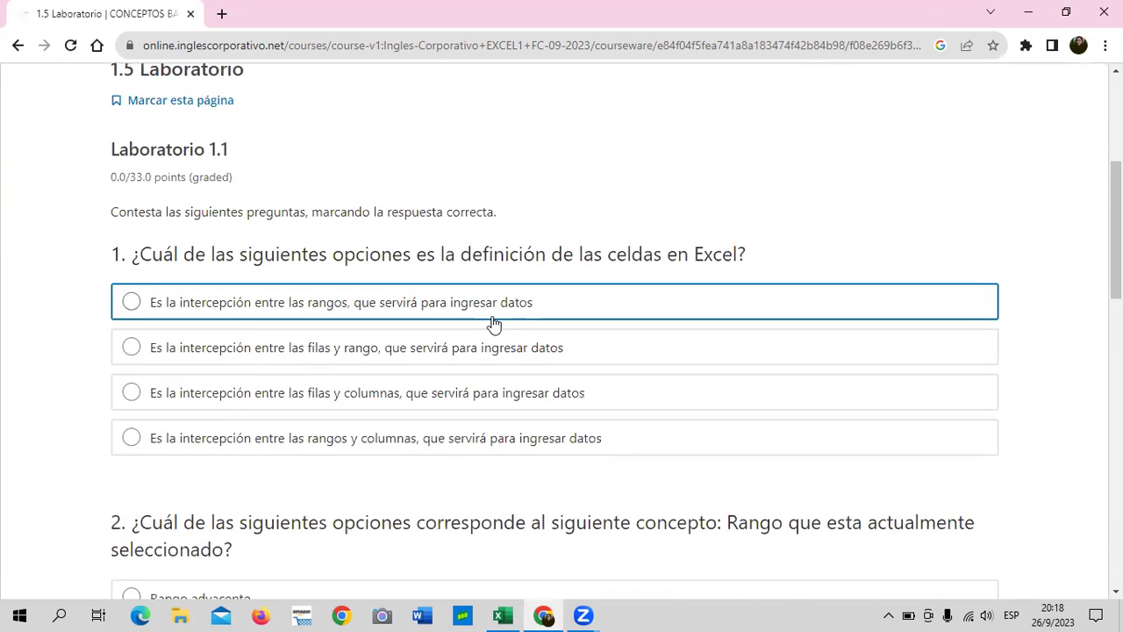
{"action": "scroll", "coordinate": [491, 322], "scroll_direction": "down", "scroll_amount": 1}
{"action": "scroll", "coordinate": [485, 338], "scroll_direction": "down", "scroll_amount": 2}
{"action": "scroll", "coordinate": [482, 338], "scroll_direction": "down", "scroll_amount": 3}
{"action": "scroll", "coordinate": [482, 338], "scroll_direction": "down", "scroll_amount": 2}
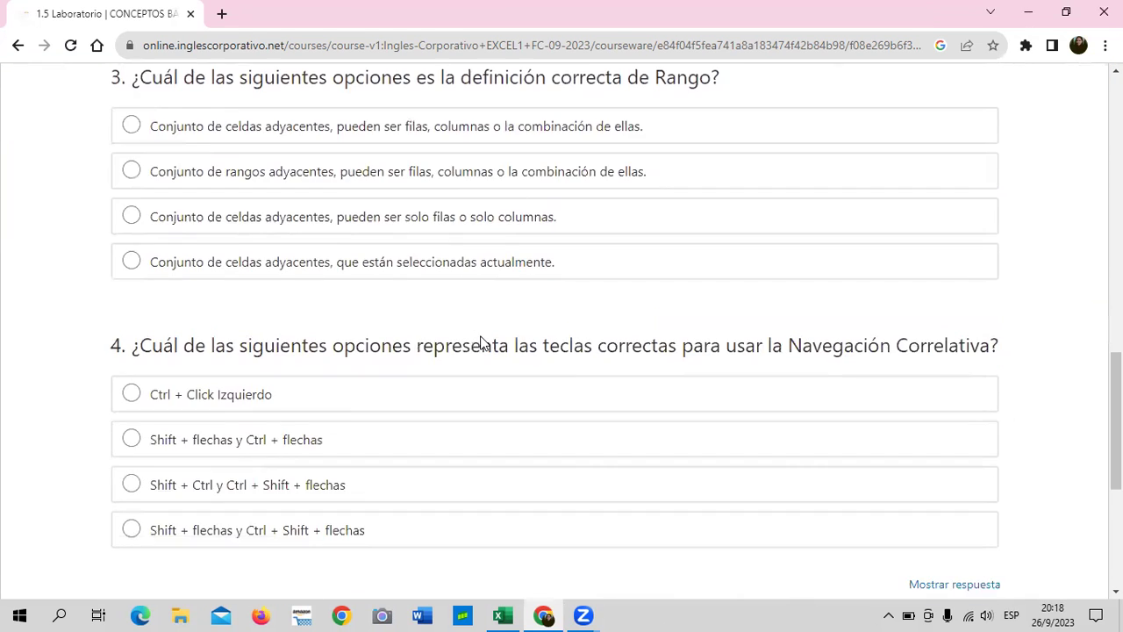
{"action": "scroll", "coordinate": [482, 338], "scroll_direction": "down", "scroll_amount": 2}
{"action": "scroll", "coordinate": [481, 340], "scroll_direction": "down", "scroll_amount": 1}
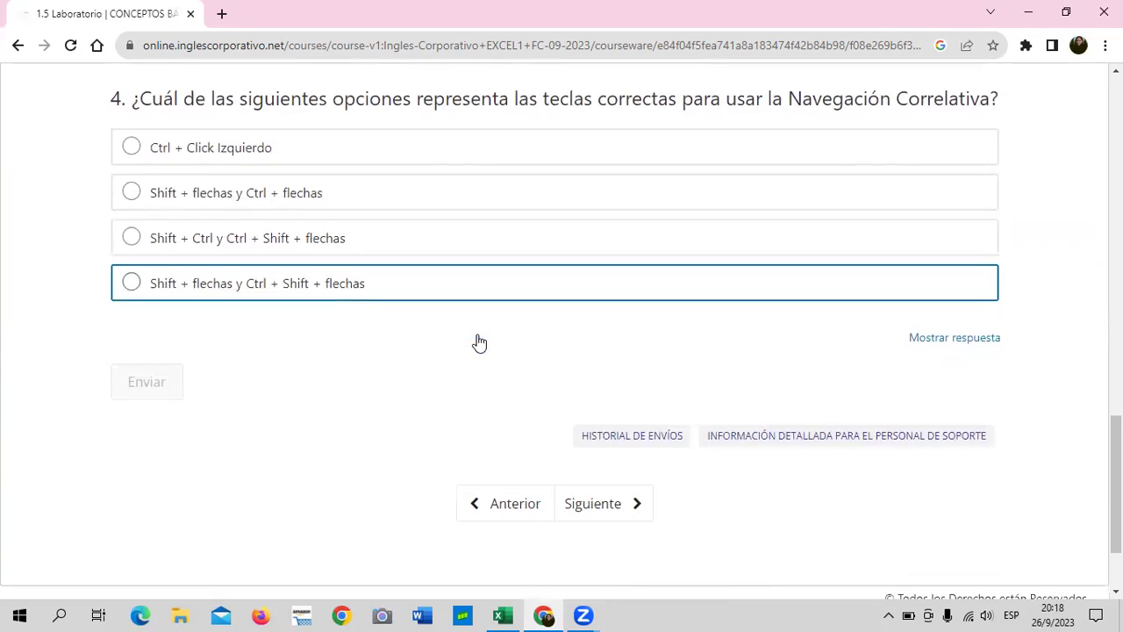
{"action": "scroll", "coordinate": [481, 340], "scroll_direction": "up", "scroll_amount": 3}
{"action": "scroll", "coordinate": [481, 340], "scroll_direction": "up", "scroll_amount": 3}
{"action": "scroll", "coordinate": [480, 340], "scroll_direction": "up", "scroll_amount": 1}
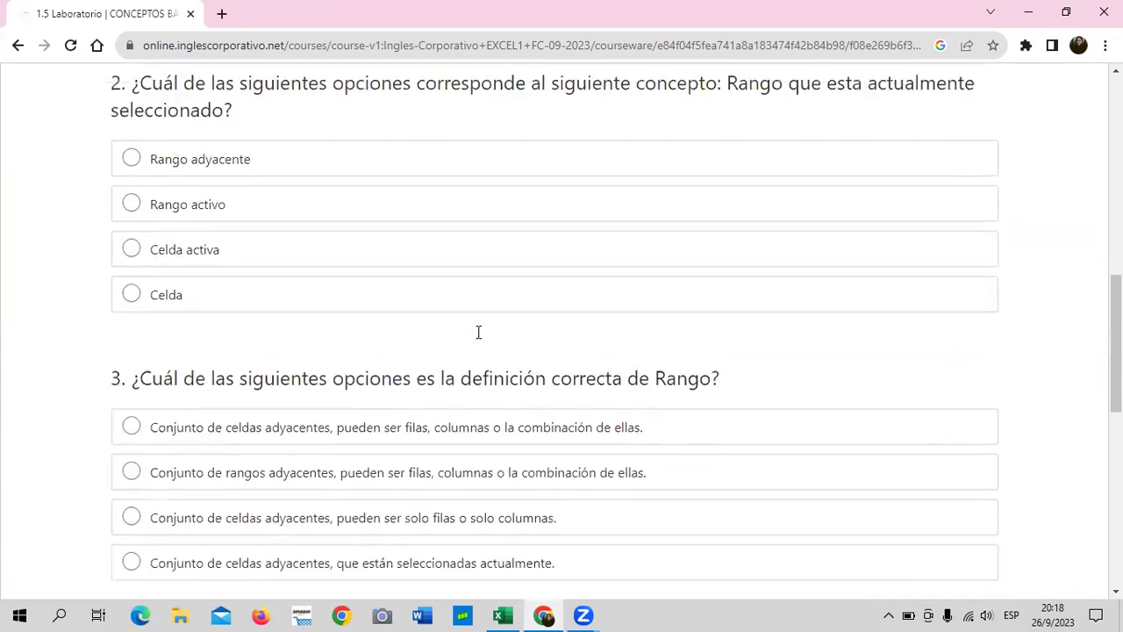
{"action": "scroll", "coordinate": [479, 339], "scroll_direction": "up", "scroll_amount": 2}
{"action": "scroll", "coordinate": [479, 339], "scroll_direction": "up", "scroll_amount": 3}
{"action": "scroll", "coordinate": [477, 339], "scroll_direction": "up", "scroll_amount": 1}
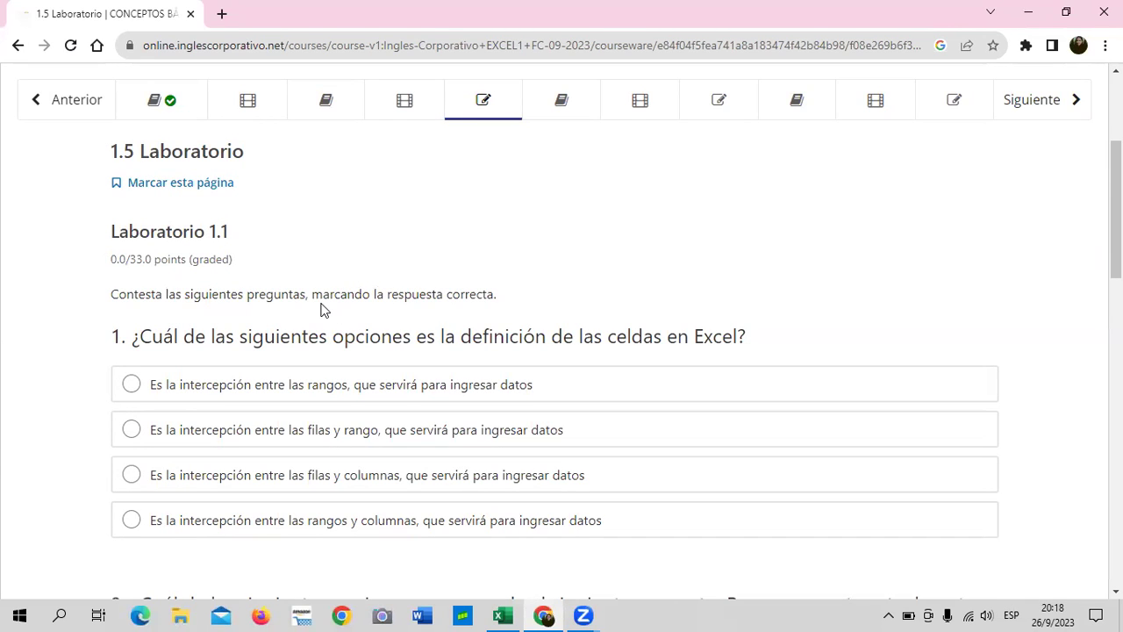
{"action": "scroll", "coordinate": [321, 309], "scroll_direction": "up", "scroll_amount": 1}
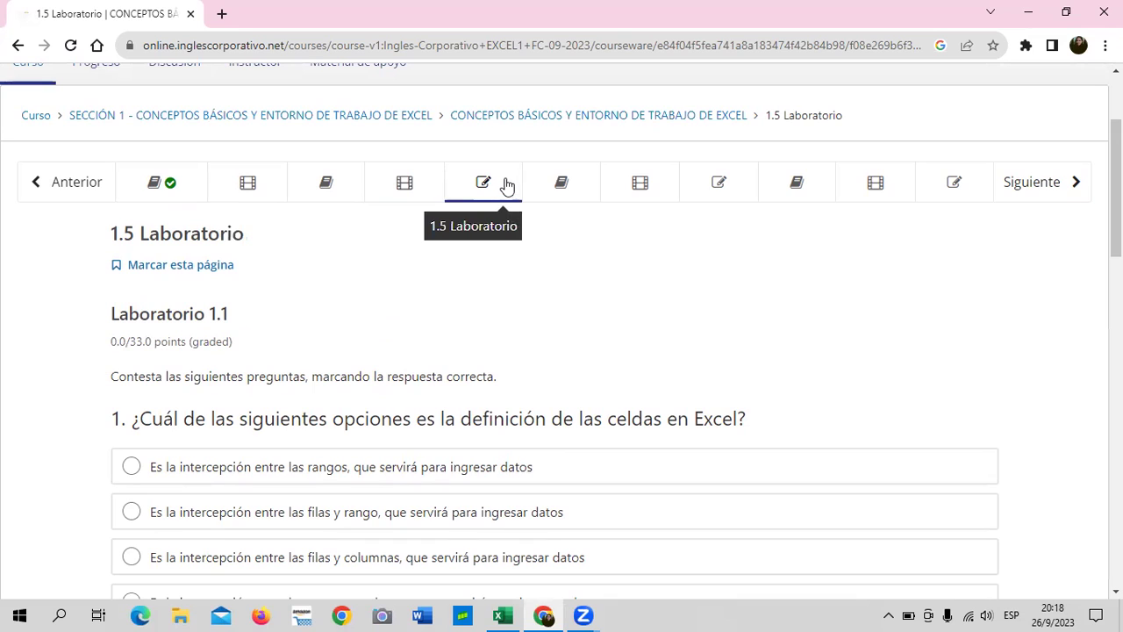
{"action": "left_click", "coordinate": [736, 186]}
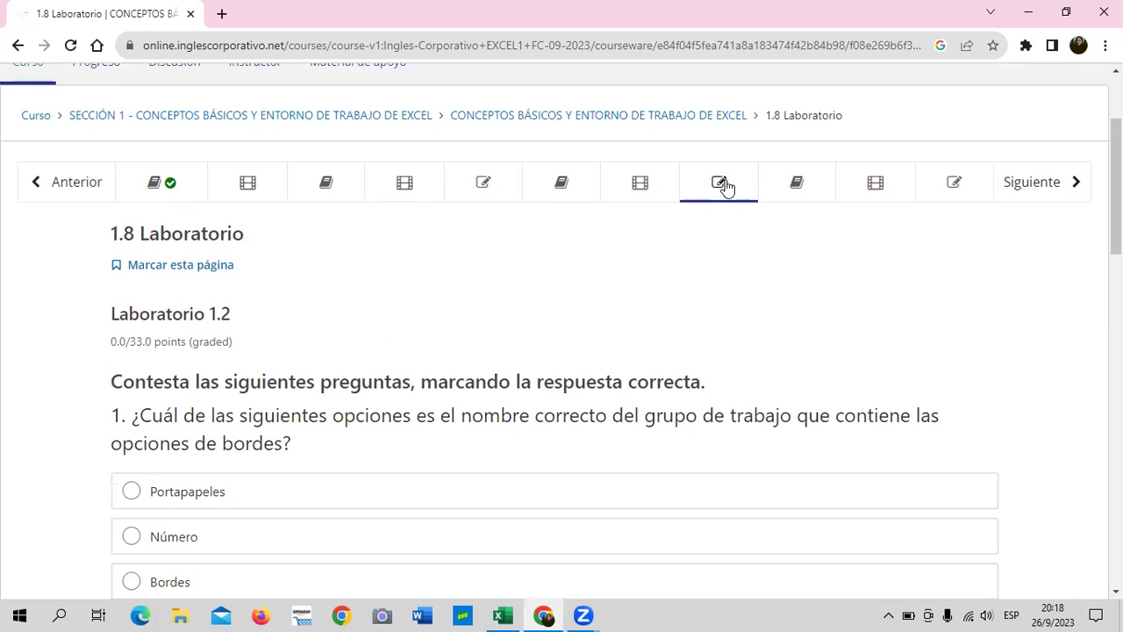
{"action": "left_click", "coordinate": [467, 182]}
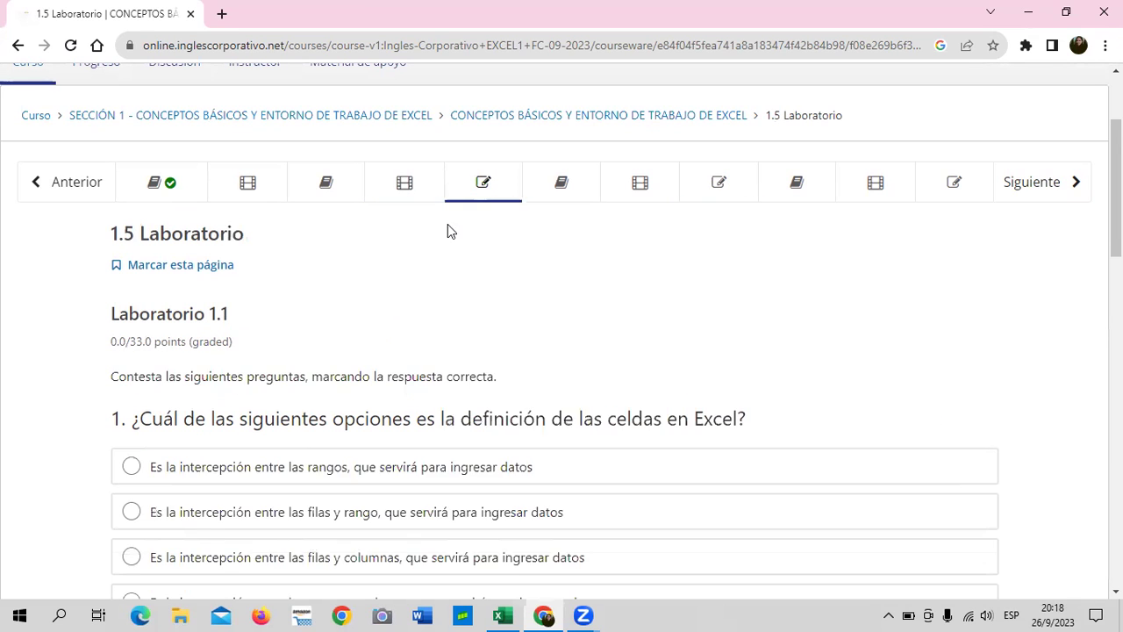
{"action": "scroll", "coordinate": [477, 304], "scroll_direction": "down", "scroll_amount": 4}
{"action": "scroll", "coordinate": [421, 303], "scroll_direction": "up", "scroll_amount": 3}
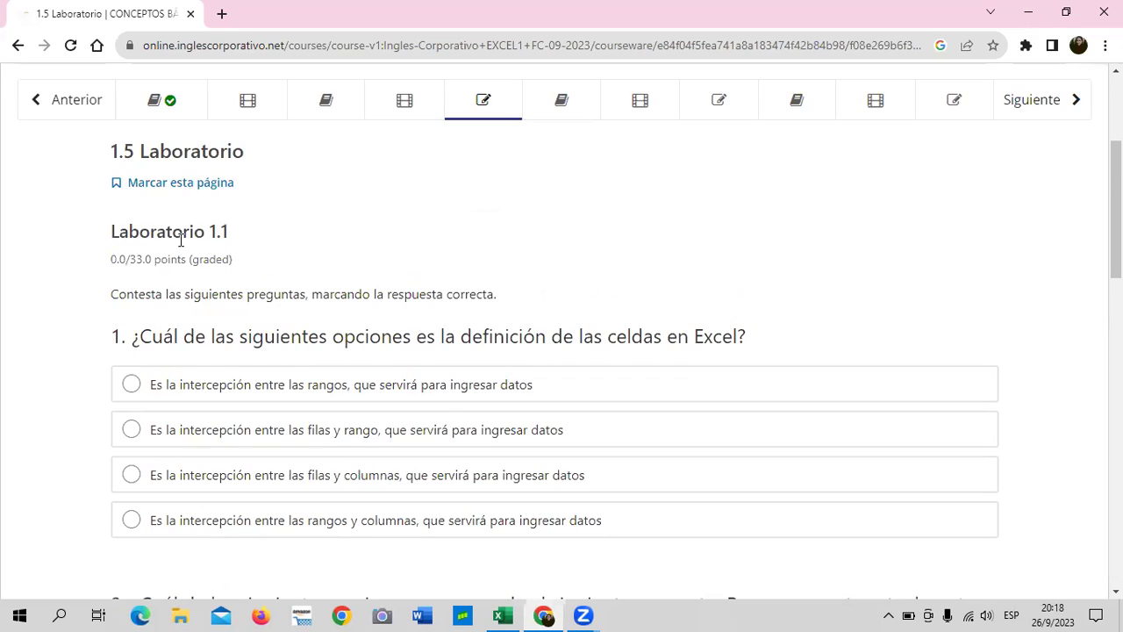
{"action": "scroll", "coordinate": [263, 280], "scroll_direction": "down", "scroll_amount": 3}
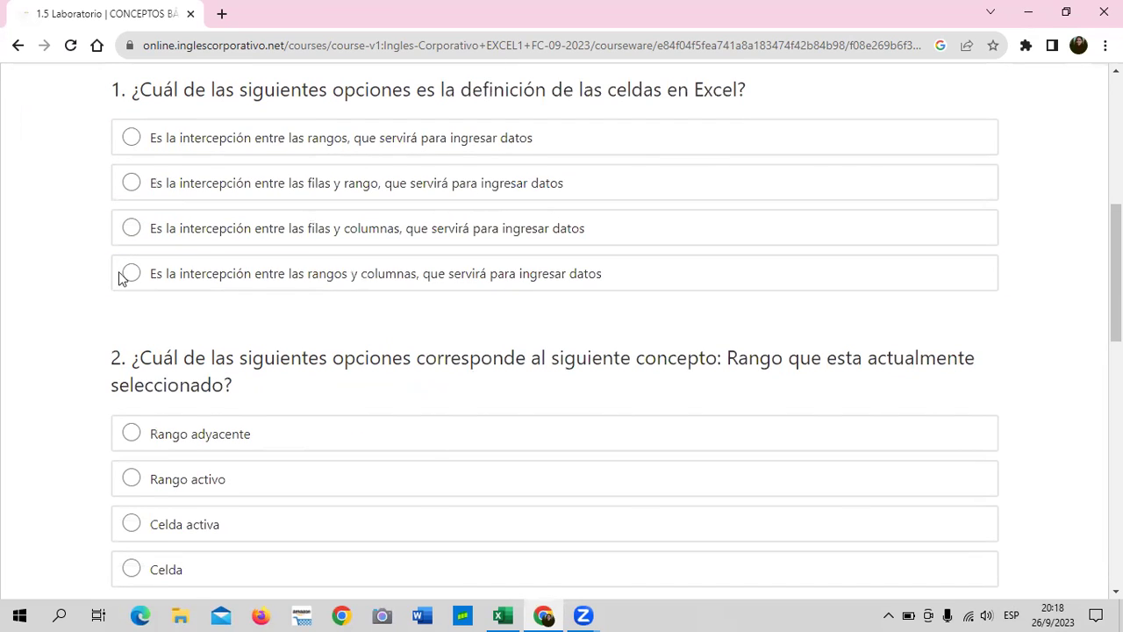
{"action": "scroll", "coordinate": [163, 419], "scroll_direction": "down", "scroll_amount": 3}
{"action": "scroll", "coordinate": [164, 409], "scroll_direction": "down", "scroll_amount": 2}
{"action": "scroll", "coordinate": [167, 413], "scroll_direction": "down", "scroll_amount": 2}
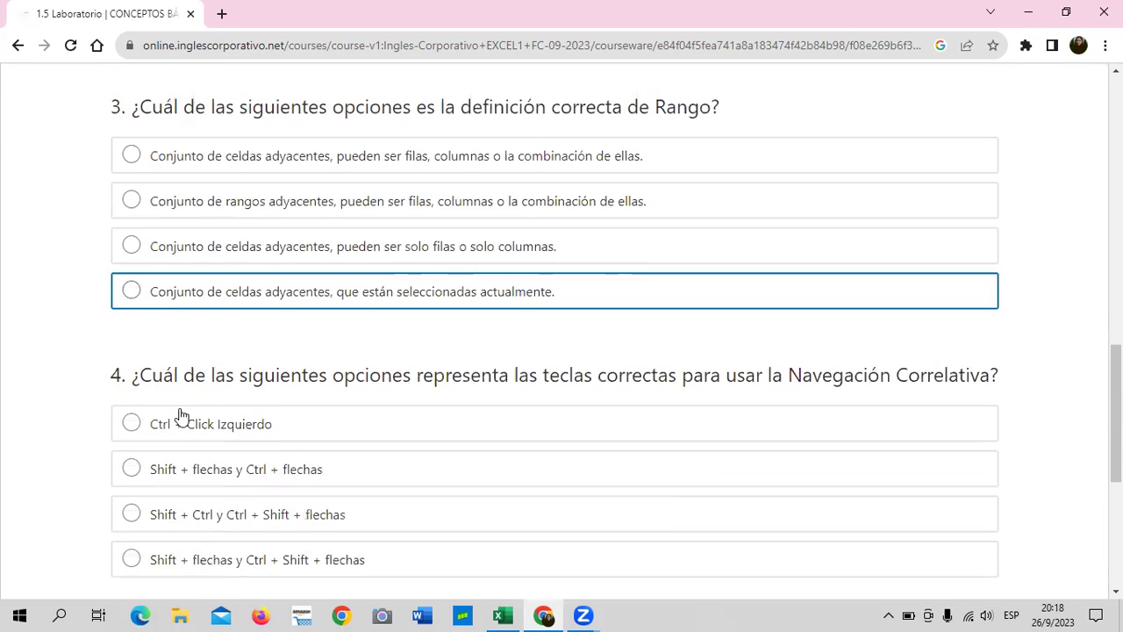
{"action": "scroll", "coordinate": [180, 415], "scroll_direction": "down", "scroll_amount": 1}
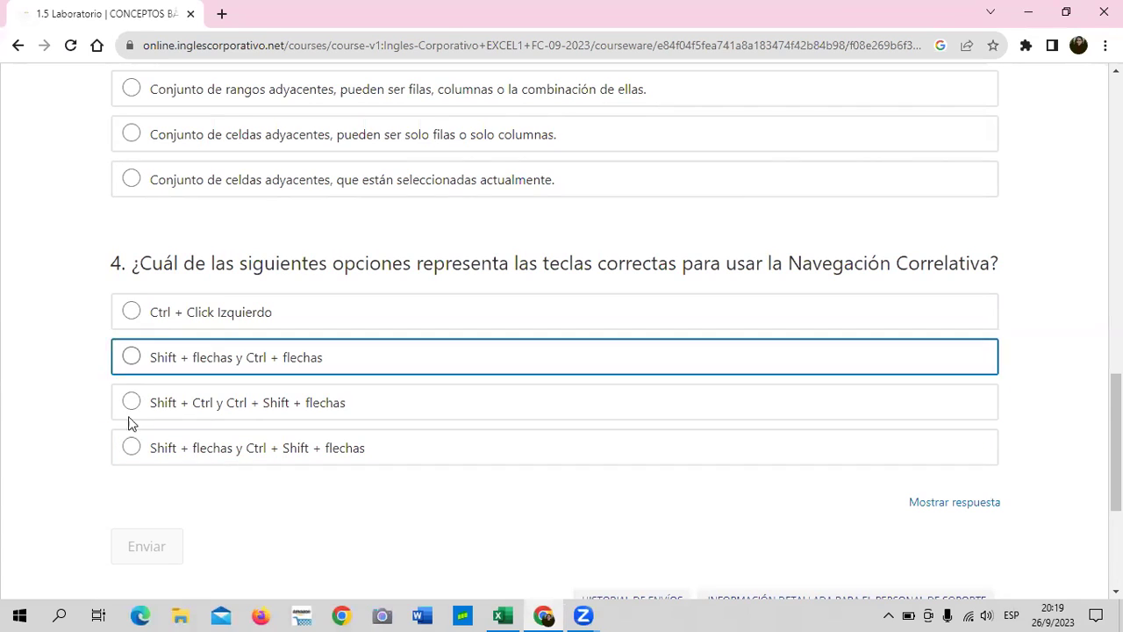
{"action": "scroll", "coordinate": [158, 473], "scroll_direction": "down", "scroll_amount": 2}
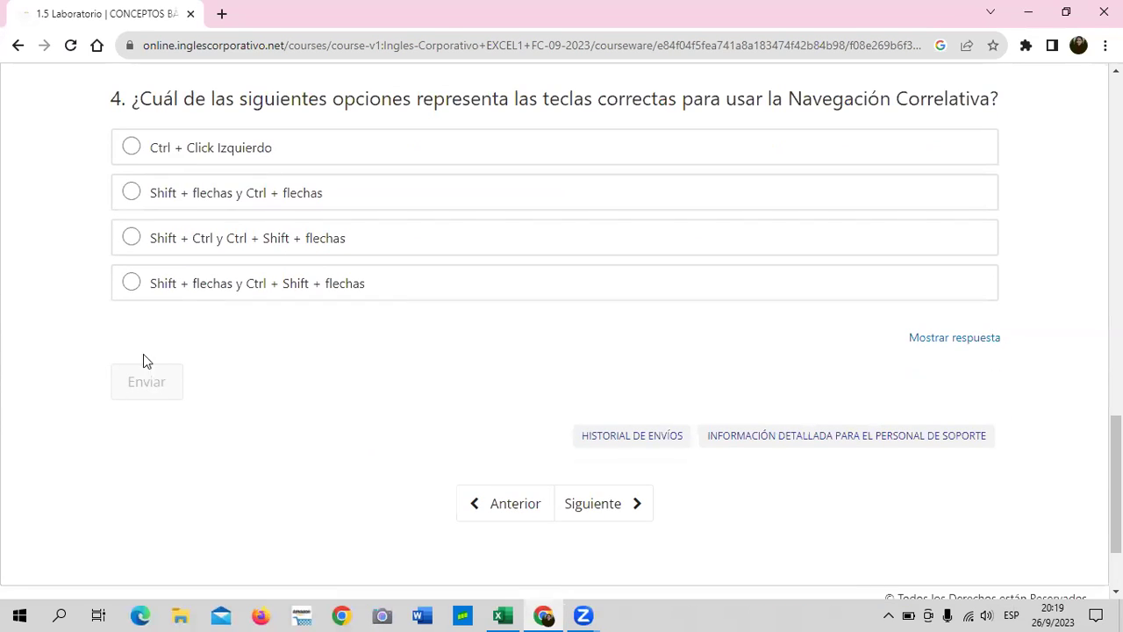
{"action": "scroll", "coordinate": [143, 356], "scroll_direction": "up", "scroll_amount": 3}
{"action": "scroll", "coordinate": [143, 332], "scroll_direction": "up", "scroll_amount": 5}
{"action": "scroll", "coordinate": [143, 334], "scroll_direction": "up", "scroll_amount": 3}
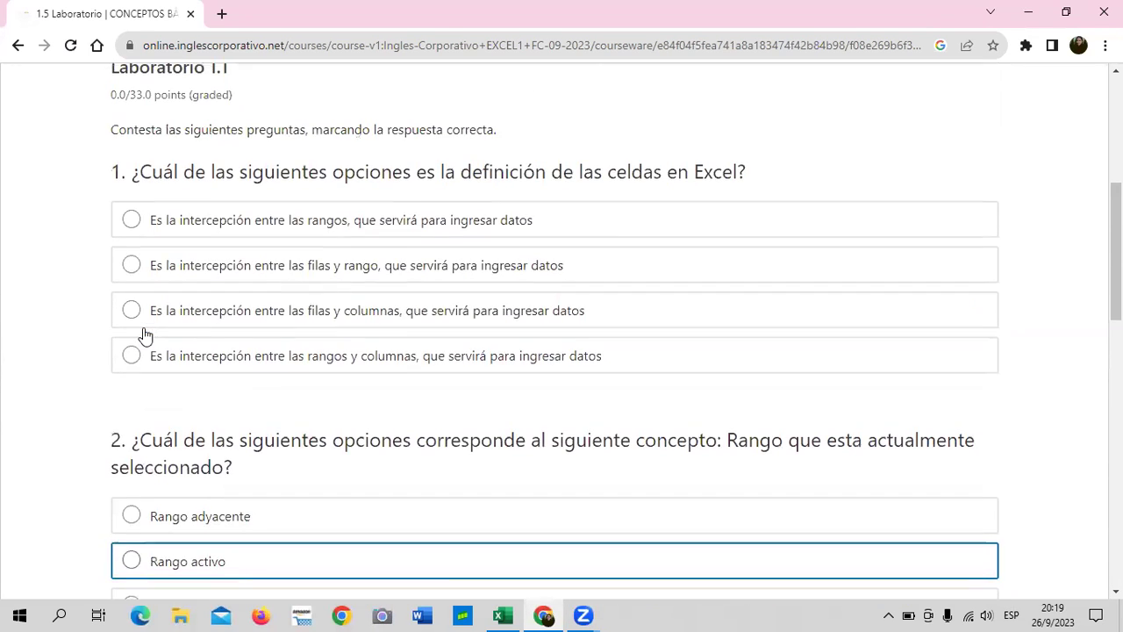
{"action": "scroll", "coordinate": [143, 334], "scroll_direction": "down", "scroll_amount": 2}
{"action": "scroll", "coordinate": [143, 338], "scroll_direction": "down", "scroll_amount": 5}
{"action": "scroll", "coordinate": [142, 360], "scroll_direction": "down", "scroll_amount": 1}
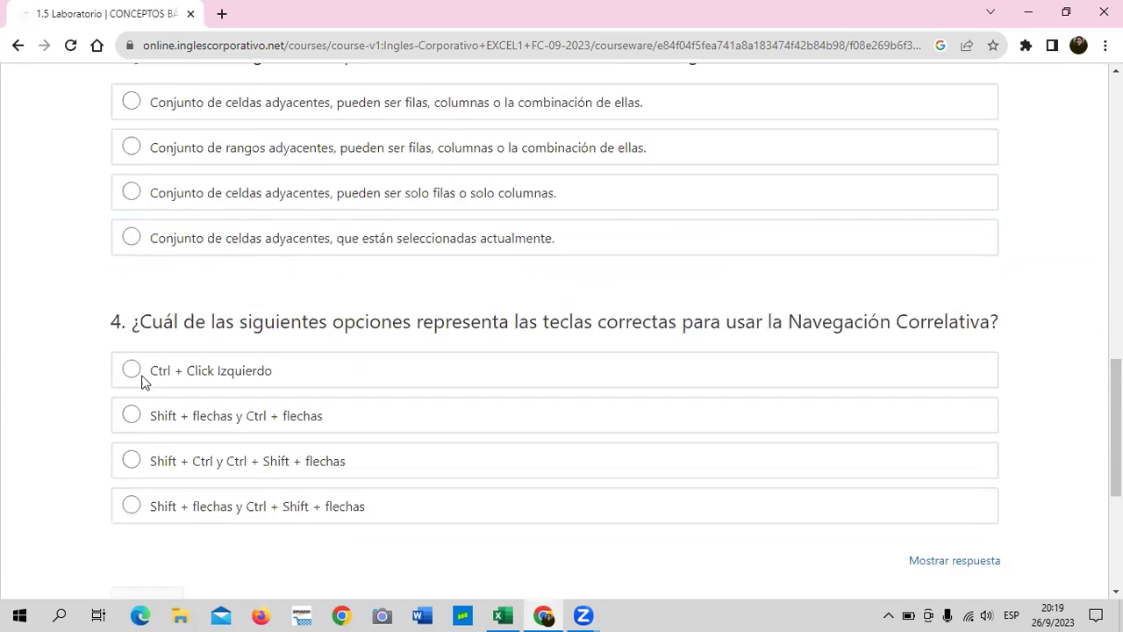
{"action": "scroll", "coordinate": [127, 422], "scroll_direction": "down", "scroll_amount": 2}
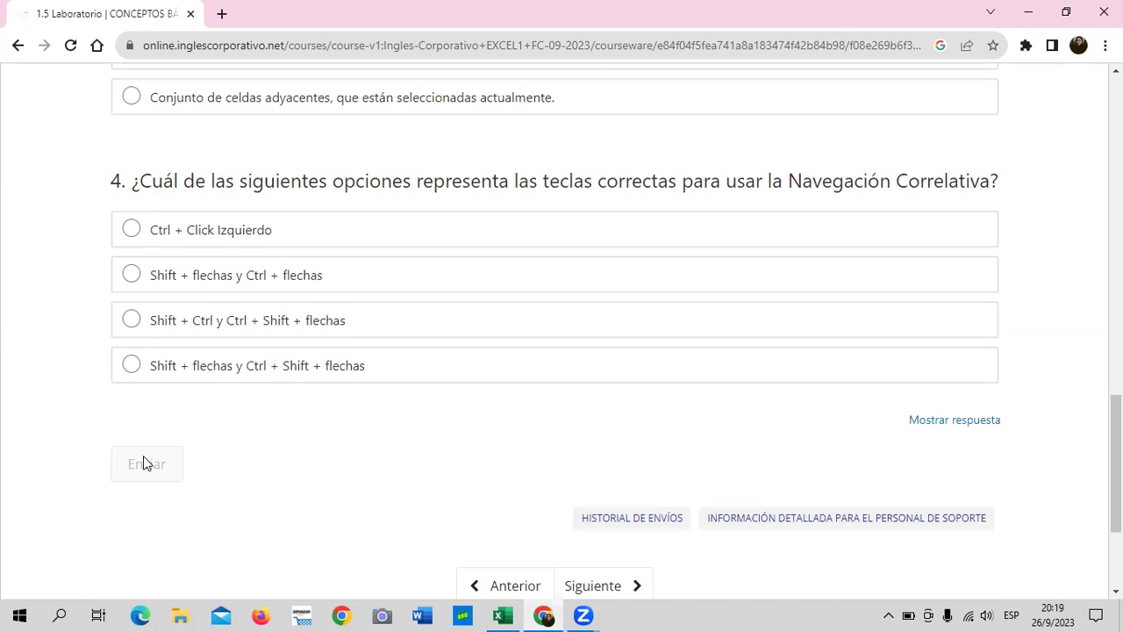
{"action": "scroll", "coordinate": [346, 479], "scroll_direction": "up", "scroll_amount": 4}
{"action": "scroll", "coordinate": [346, 480], "scroll_direction": "up", "scroll_amount": 7}
{"action": "scroll", "coordinate": [350, 483], "scroll_direction": "up", "scroll_amount": 3}
- Open the 1.8 Laboratorio quiz and scroll through its questions, reaching the 1.11 paste-types quiz
{"action": "left_click", "coordinate": [716, 347]}
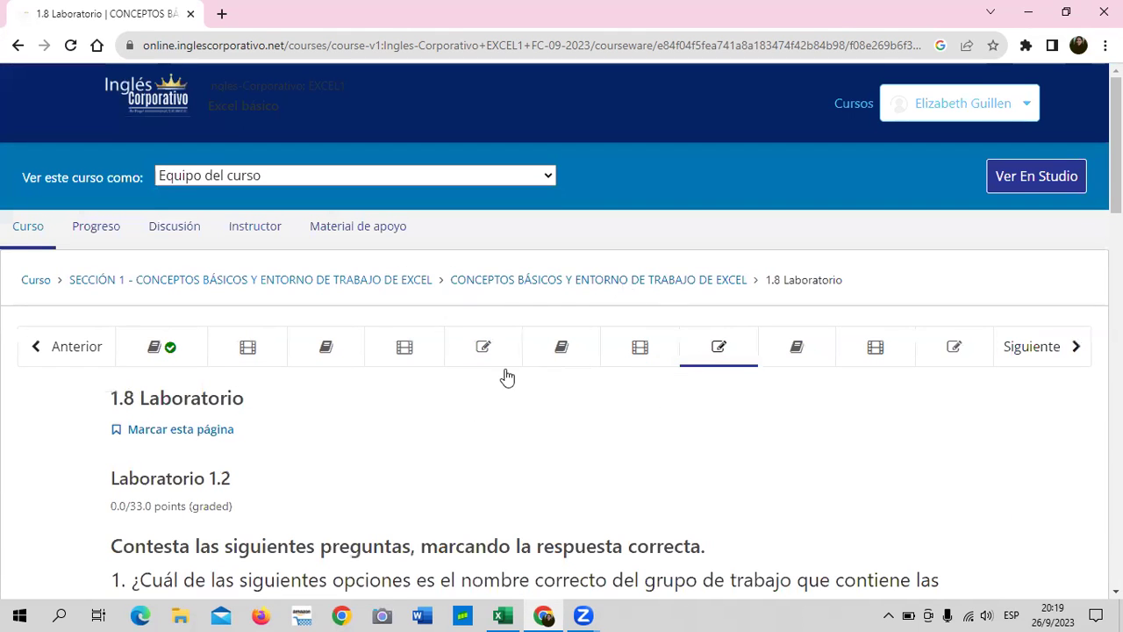
{"action": "scroll", "coordinate": [441, 451], "scroll_direction": "down", "scroll_amount": 5}
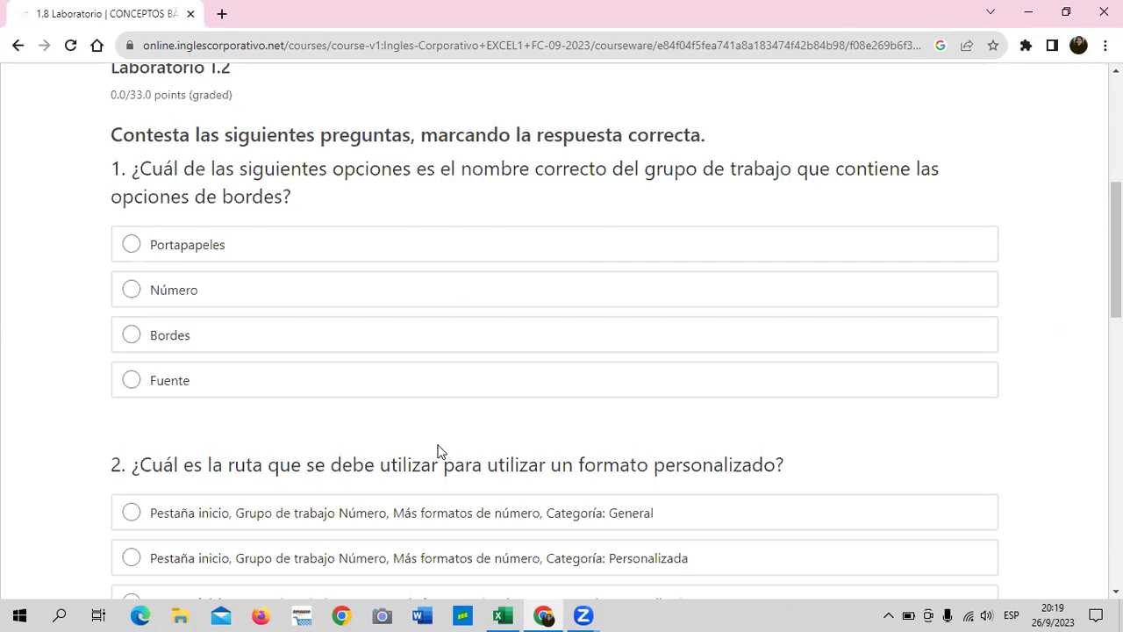
{"action": "scroll", "coordinate": [440, 451], "scroll_direction": "down", "scroll_amount": 3}
{"action": "scroll", "coordinate": [441, 451], "scroll_direction": "down", "scroll_amount": 3}
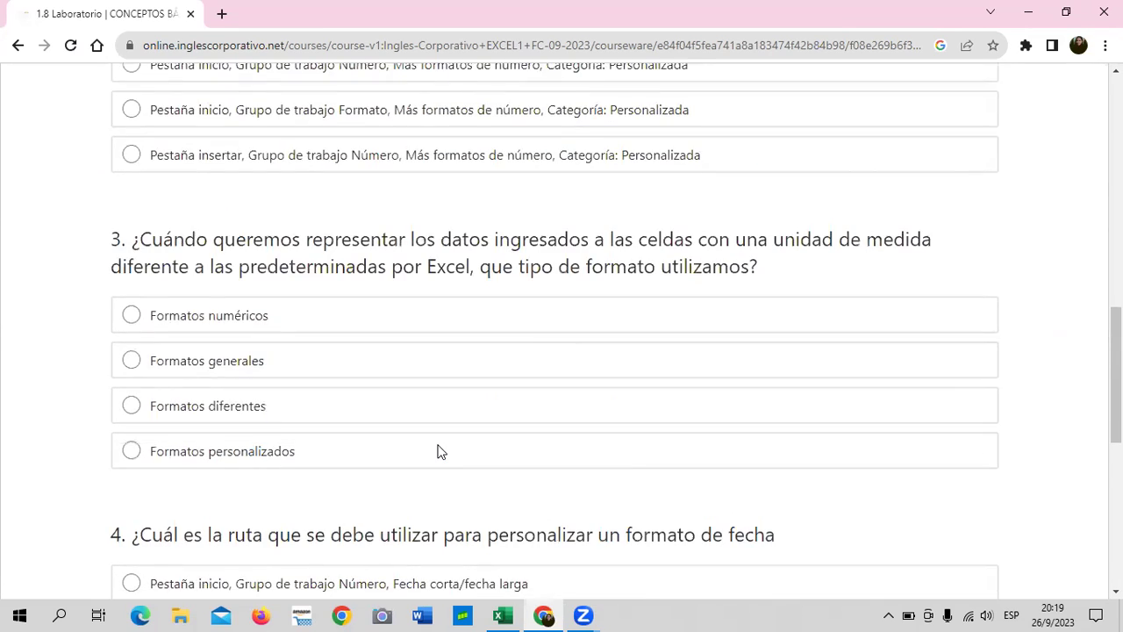
{"action": "scroll", "coordinate": [441, 451], "scroll_direction": "down", "scroll_amount": 3}
{"action": "scroll", "coordinate": [438, 453], "scroll_direction": "up", "scroll_amount": 10}
{"action": "scroll", "coordinate": [439, 452], "scroll_direction": "up", "scroll_amount": 4}
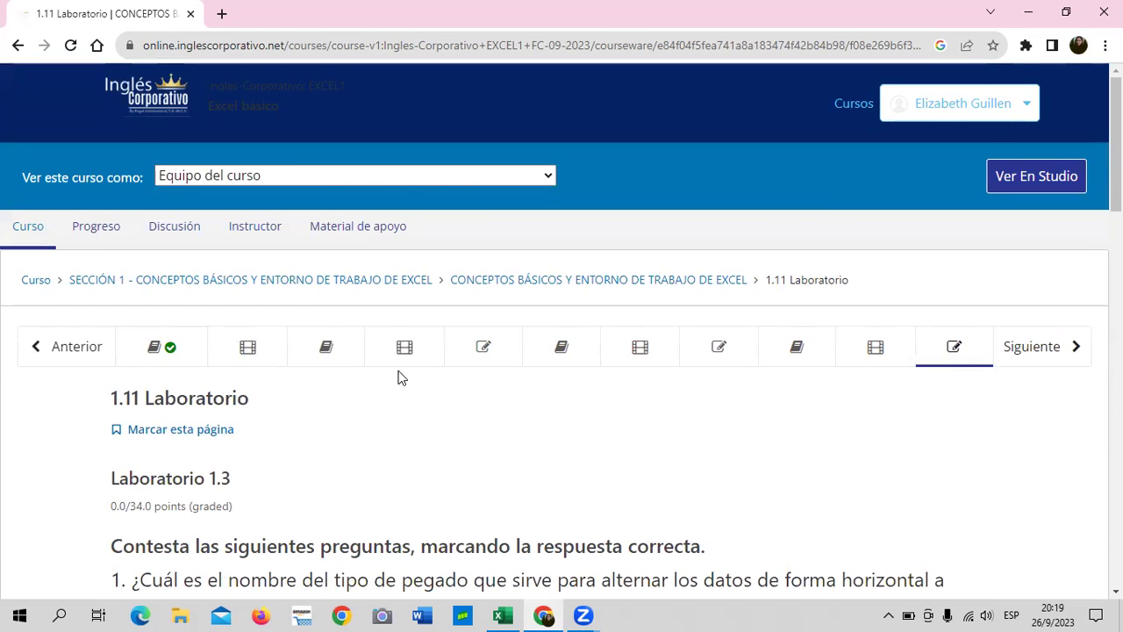
{"action": "scroll", "coordinate": [400, 378], "scroll_direction": "down", "scroll_amount": 3}
{"action": "scroll", "coordinate": [397, 378], "scroll_direction": "down", "scroll_amount": 1}
{"action": "scroll", "coordinate": [397, 378], "scroll_direction": "down", "scroll_amount": 3}
{"action": "scroll", "coordinate": [397, 377], "scroll_direction": "down", "scroll_amount": 2}
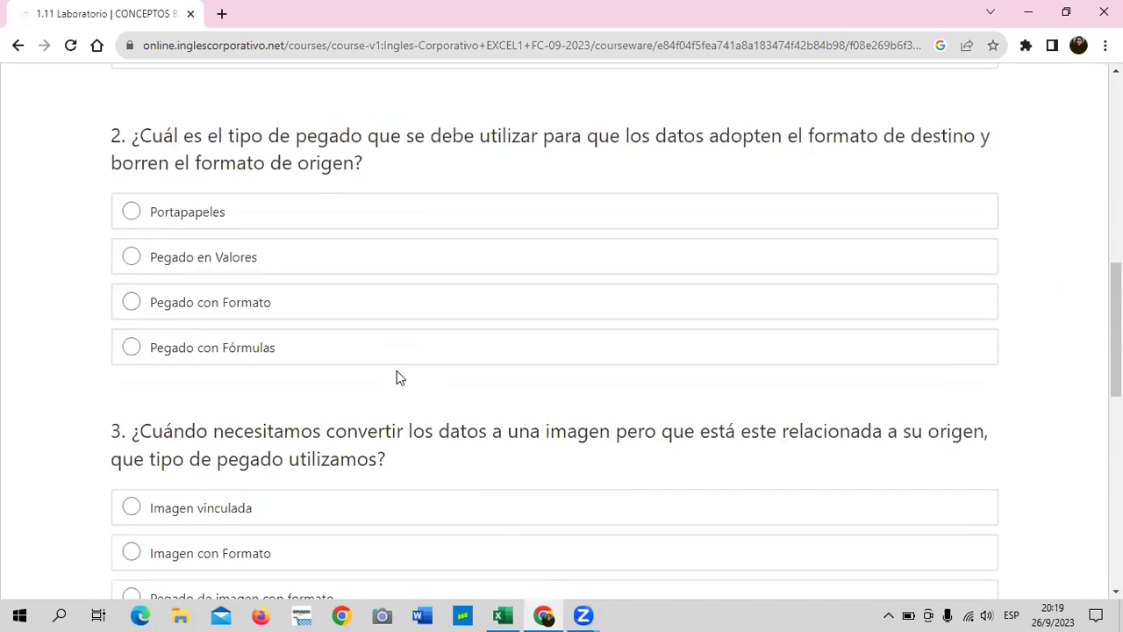
{"action": "scroll", "coordinate": [397, 378], "scroll_direction": "down", "scroll_amount": 3}
{"action": "scroll", "coordinate": [394, 375], "scroll_direction": "down", "scroll_amount": 3}
{"action": "scroll", "coordinate": [395, 376], "scroll_direction": "down", "scroll_amount": 3}
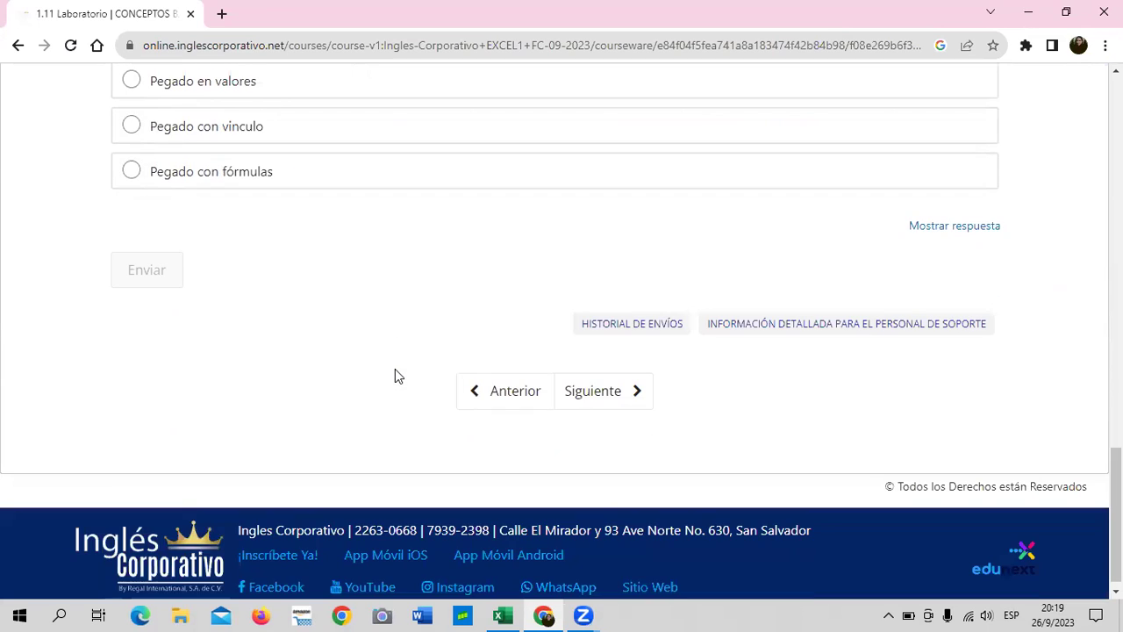
{"action": "scroll", "coordinate": [393, 375], "scroll_direction": "up", "scroll_amount": 2}
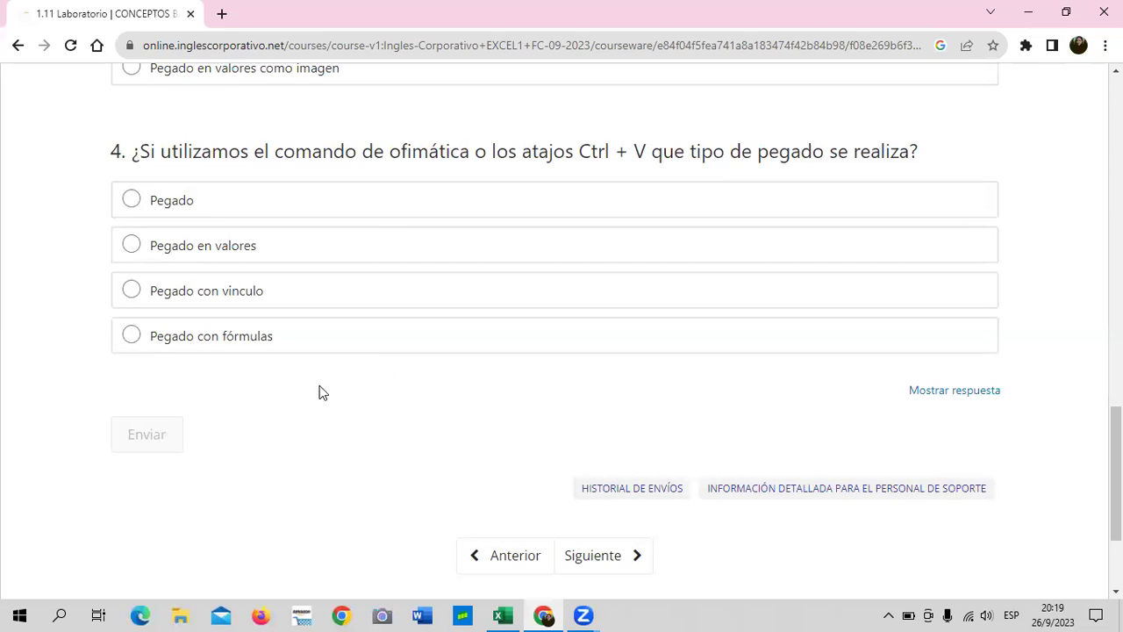
{"action": "scroll", "coordinate": [321, 391], "scroll_direction": "up", "scroll_amount": 4}
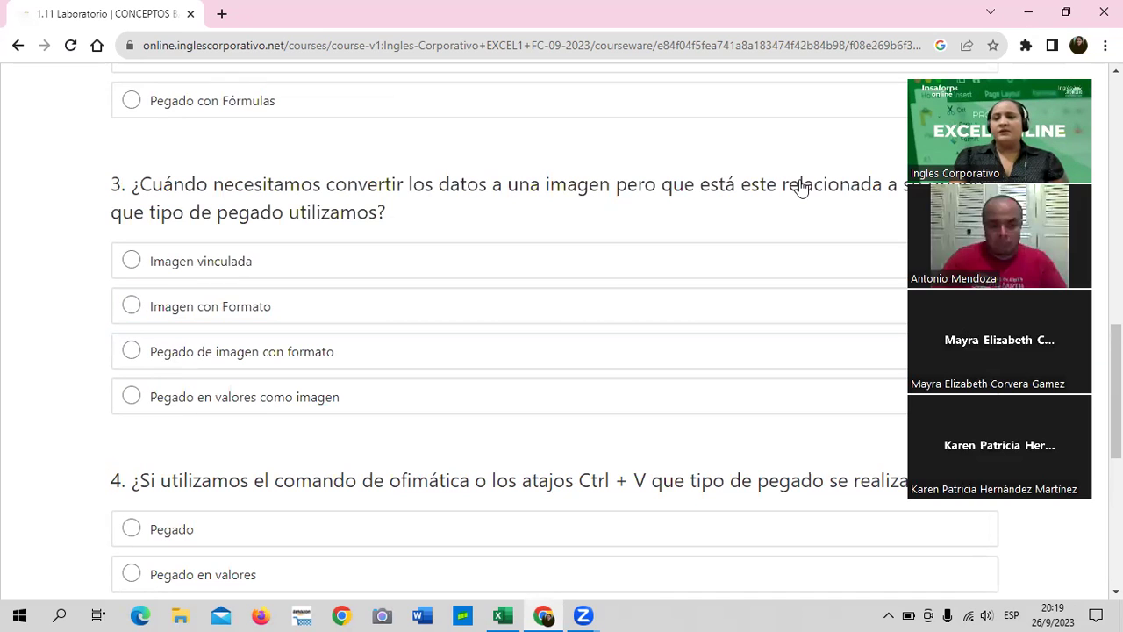
- Point out the Imagen con Formato answer in the paste-types quiz
{"action": "left_click", "coordinate": [446, 321]}
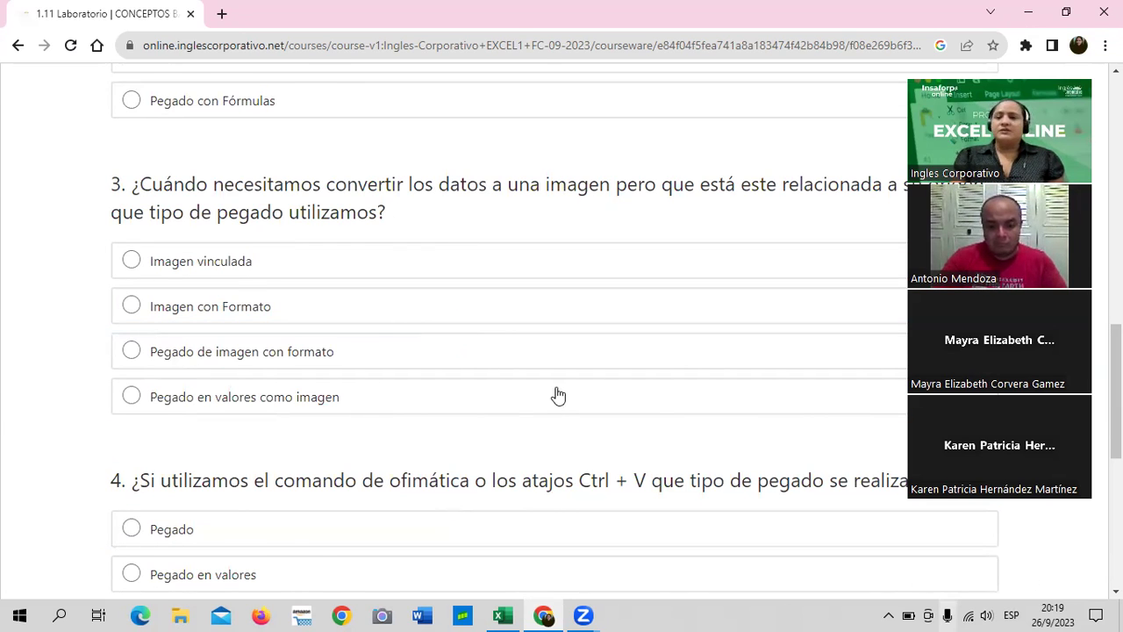
{"action": "scroll", "coordinate": [559, 396], "scroll_direction": "up", "scroll_amount": 2}
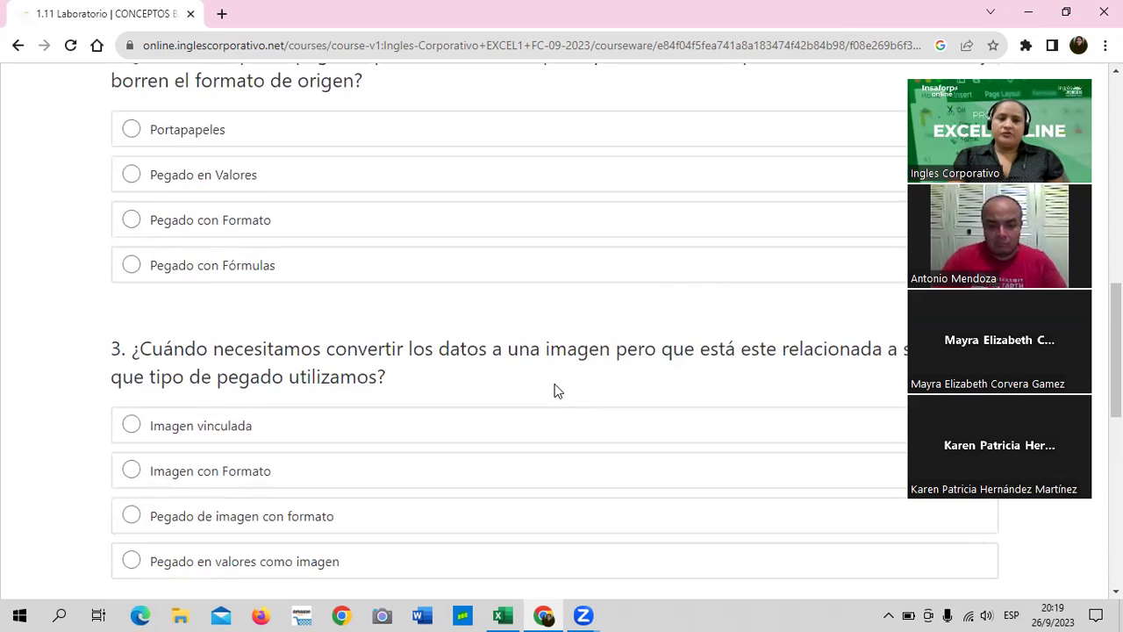
{"action": "scroll", "coordinate": [528, 390], "scroll_direction": "up", "scroll_amount": 2}
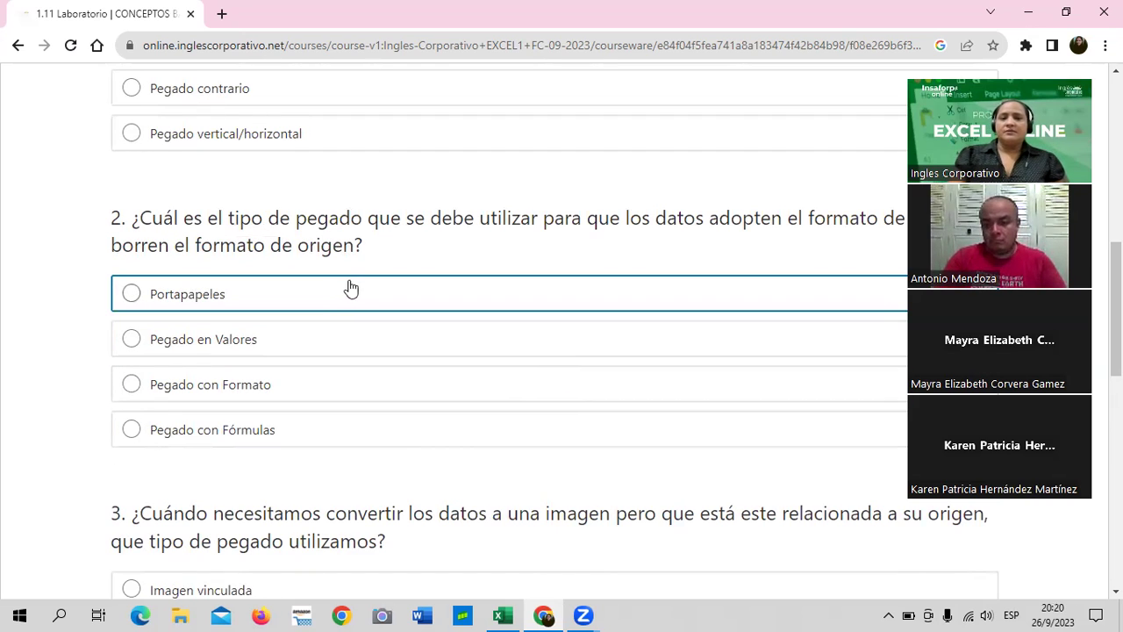
{"action": "scroll", "coordinate": [404, 389], "scroll_direction": "down", "scroll_amount": 2}
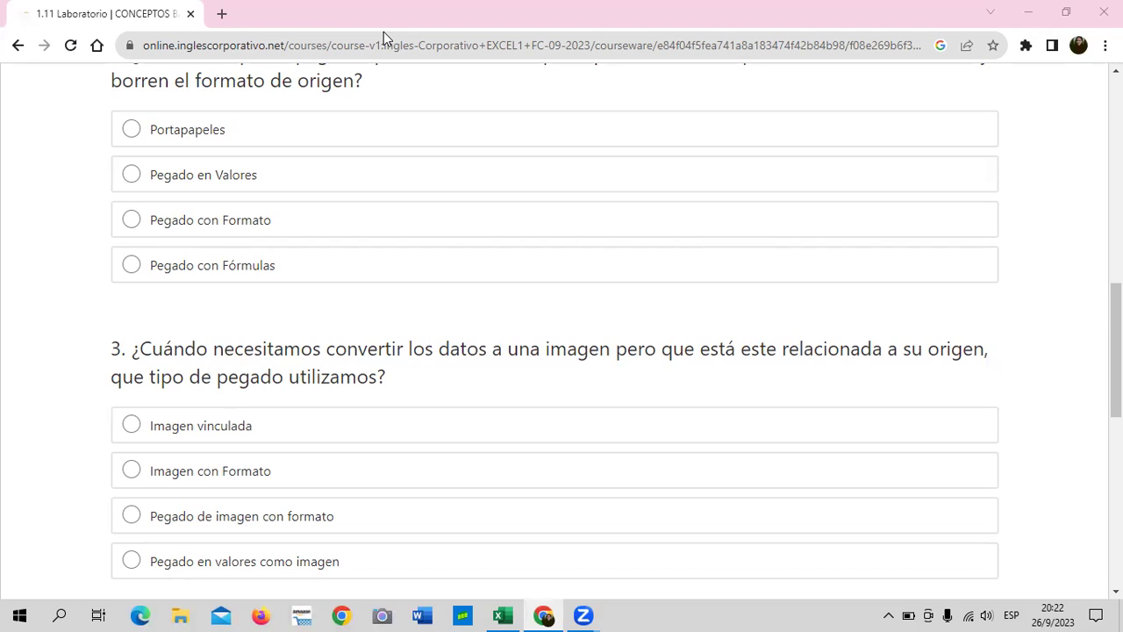
- Open the 1.4 Navegación en la hoja de cálculo video lesson
{"action": "scroll", "coordinate": [421, 491], "scroll_direction": "up", "scroll_amount": 5}
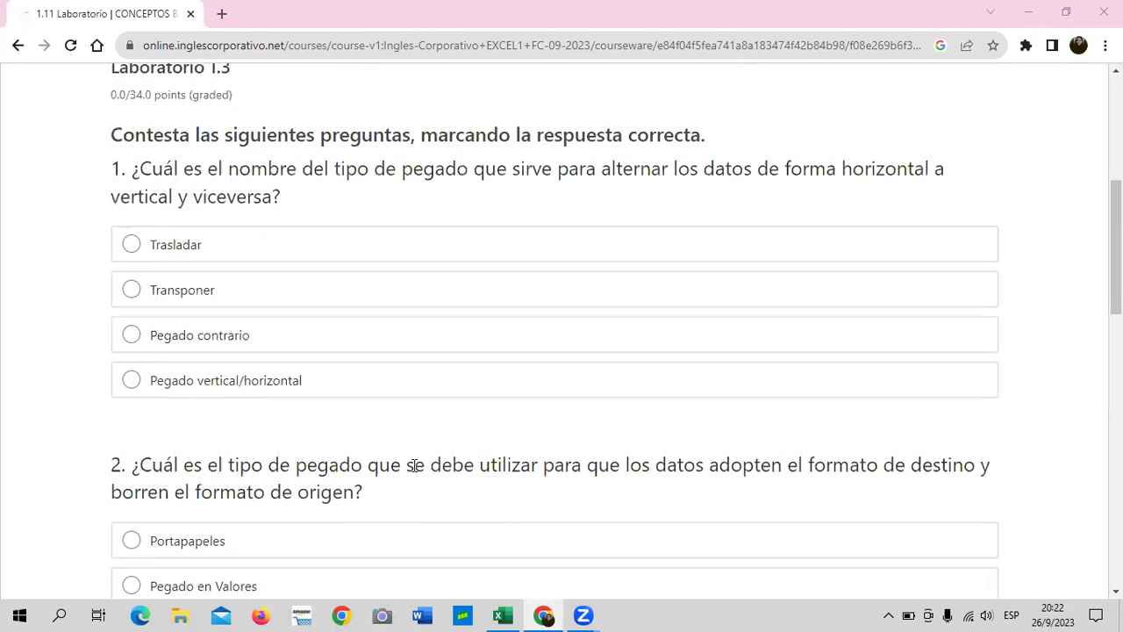
{"action": "scroll", "coordinate": [414, 466], "scroll_direction": "up", "scroll_amount": 3}
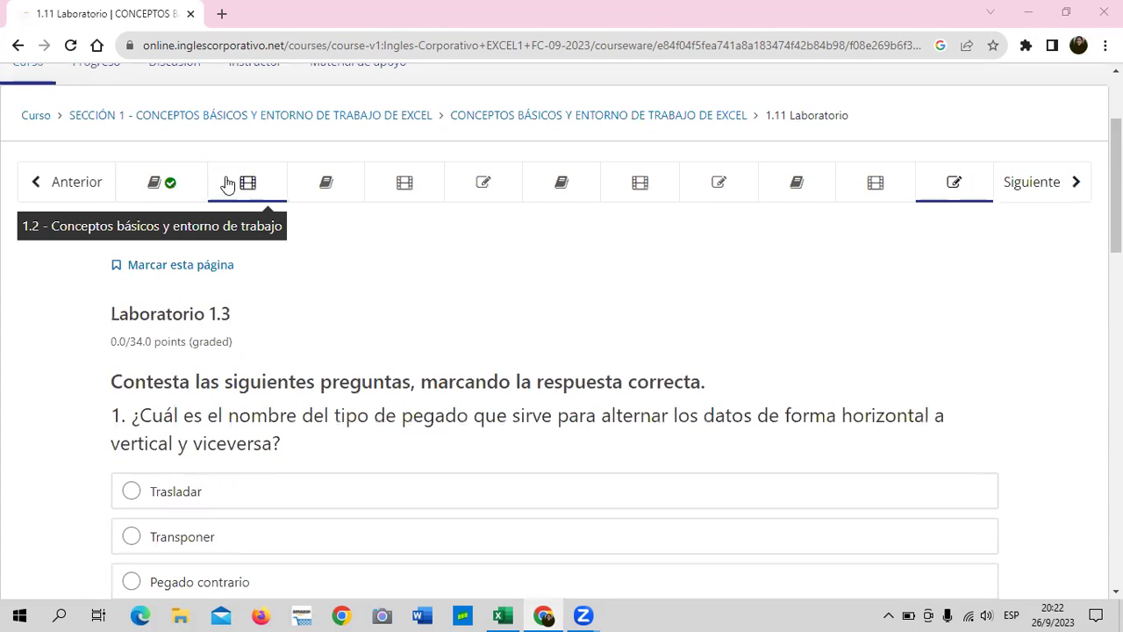
{"action": "left_click", "coordinate": [425, 184]}
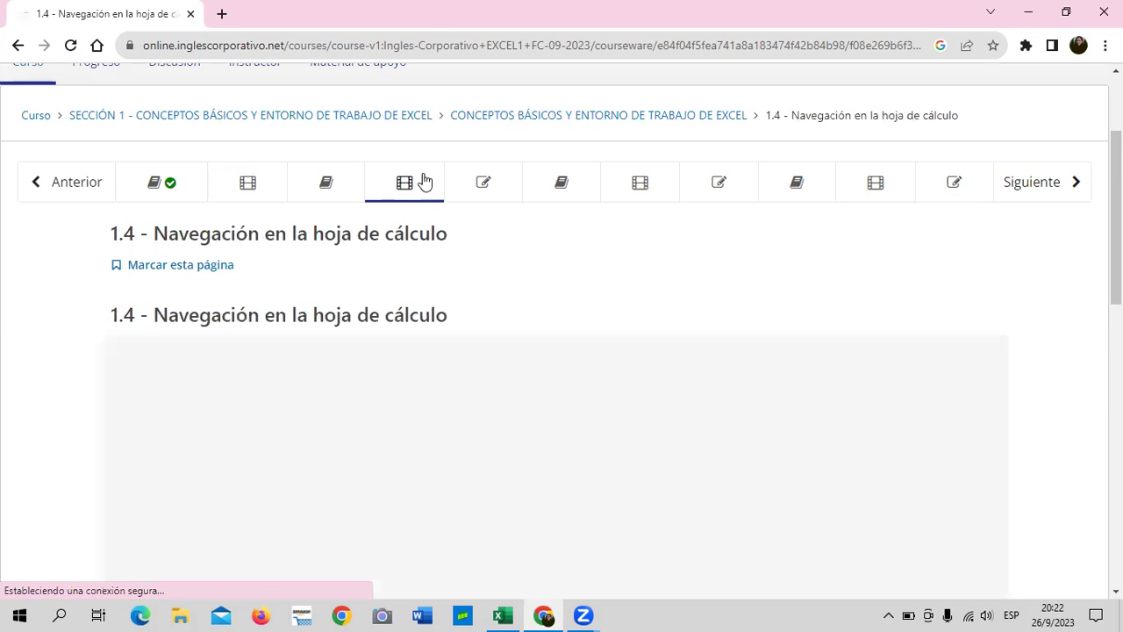
- Scroll through the 1.4 Navegación en la hoja de cálculo lesson page
{"action": "scroll", "coordinate": [413, 289], "scroll_direction": "down", "scroll_amount": 1}
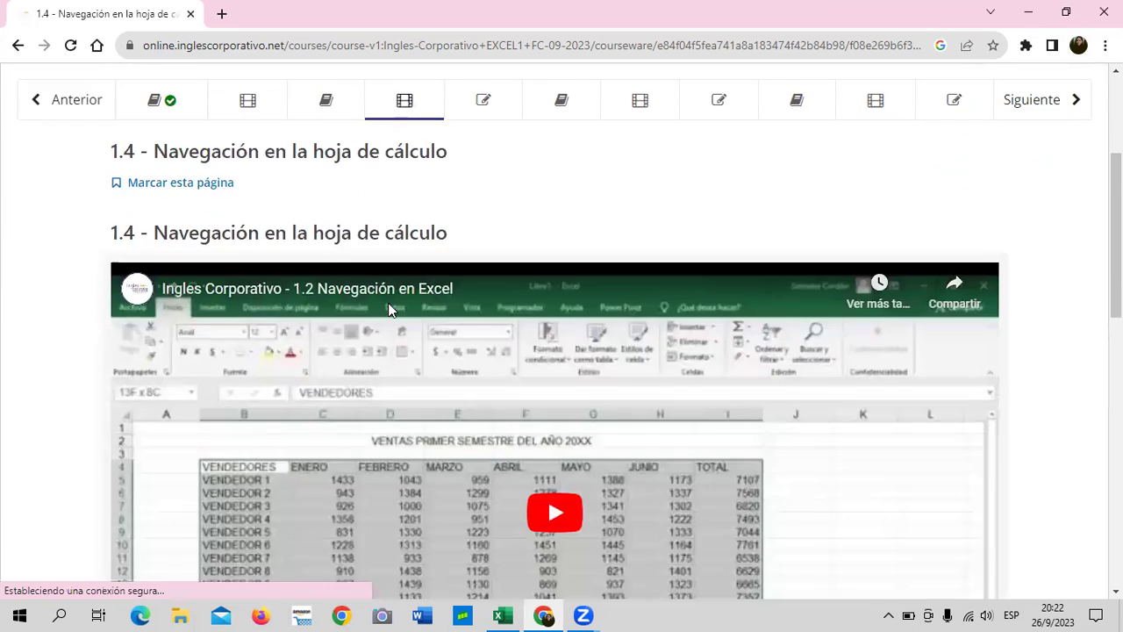
{"action": "scroll", "coordinate": [389, 309], "scroll_direction": "down", "scroll_amount": 4}
{"action": "scroll", "coordinate": [389, 309], "scroll_direction": "down", "scroll_amount": 4}
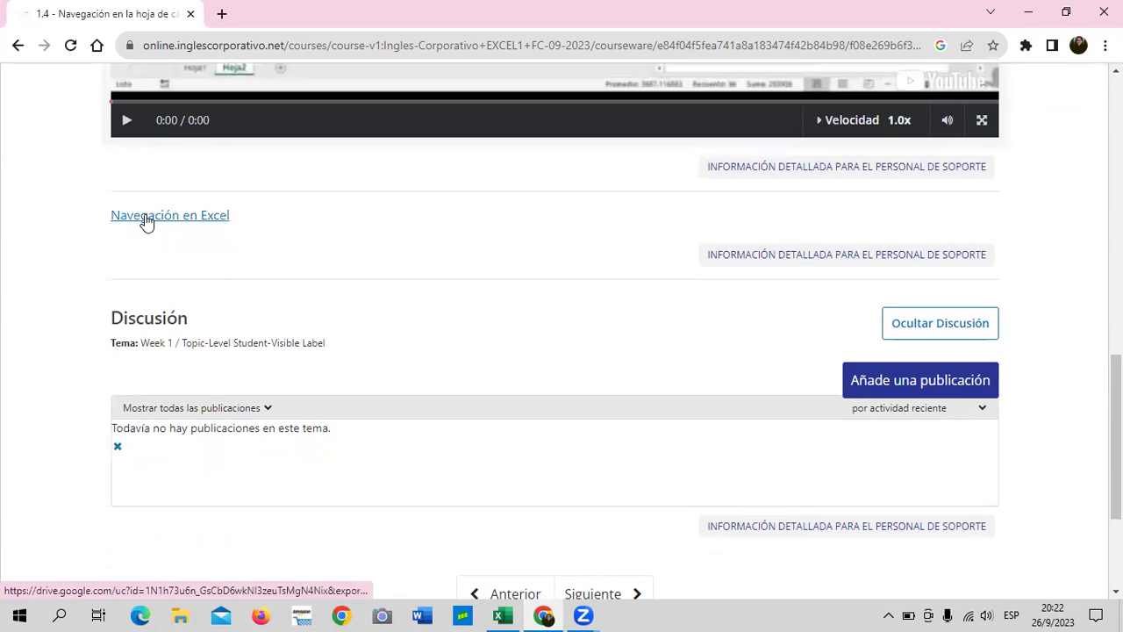
{"action": "scroll", "coordinate": [329, 301], "scroll_direction": "up", "scroll_amount": 5}
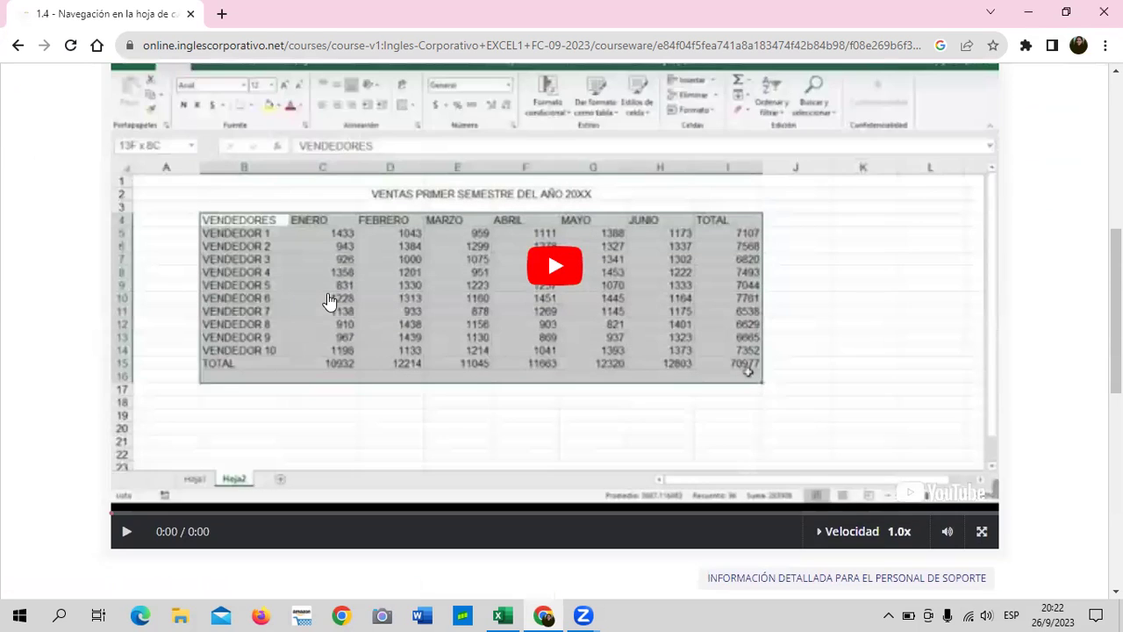
{"action": "scroll", "coordinate": [324, 299], "scroll_direction": "up", "scroll_amount": 2}
{"action": "scroll", "coordinate": [316, 279], "scroll_direction": "up", "scroll_amount": 2}
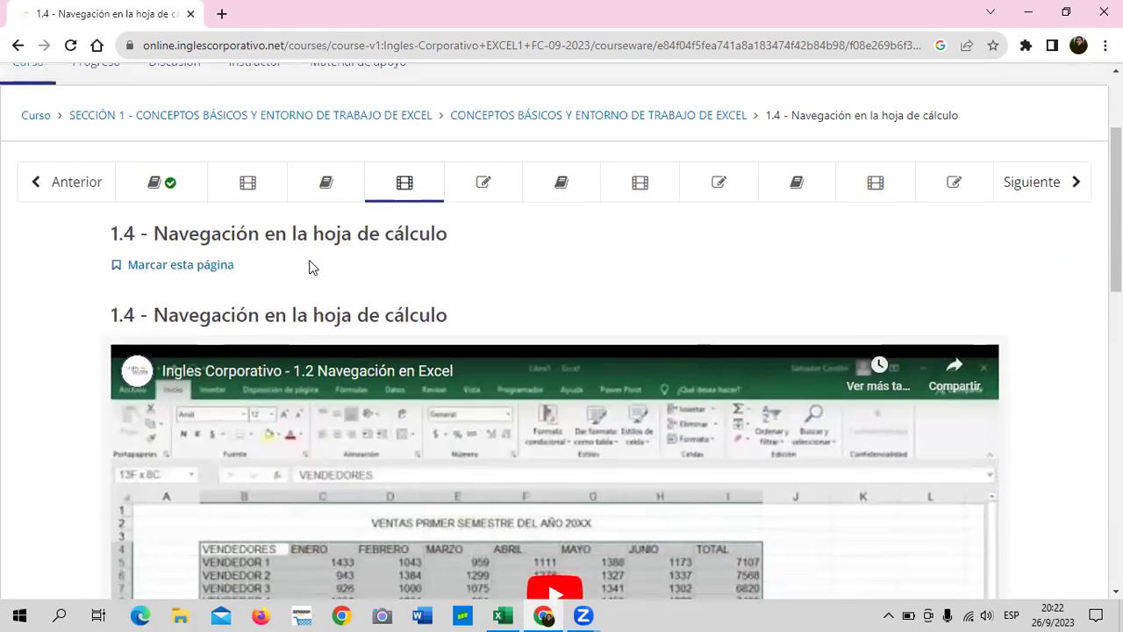
- Open unit 1.7 Formatos propios y personalizados and scroll through its video and linked material
{"action": "left_click", "coordinate": [640, 182]}
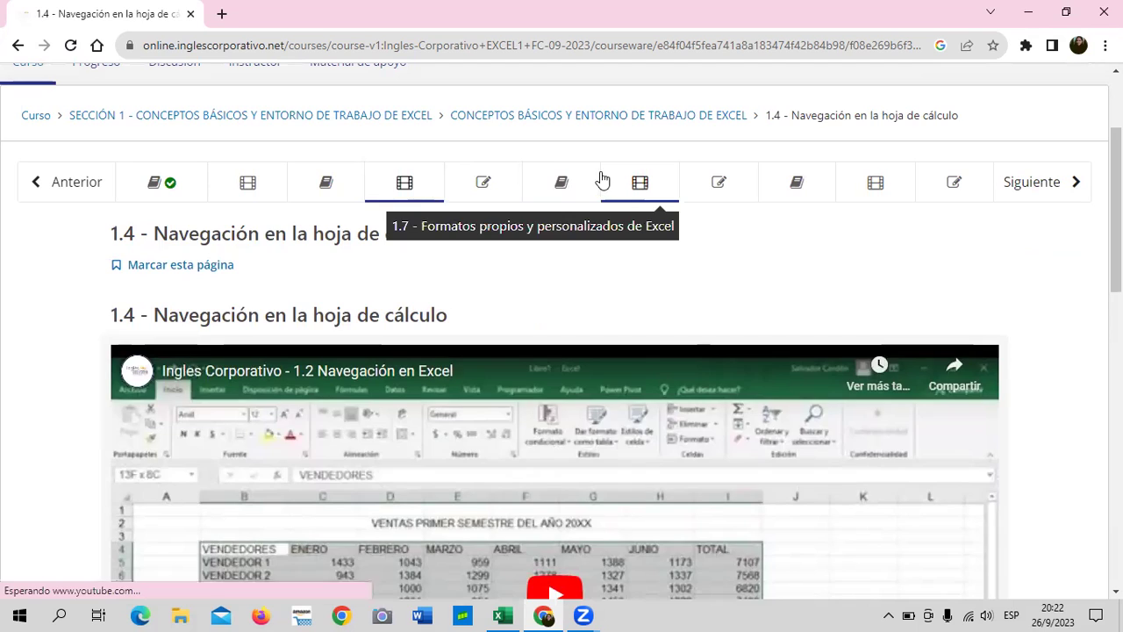
{"action": "scroll", "coordinate": [474, 325], "scroll_direction": "down", "scroll_amount": 1}
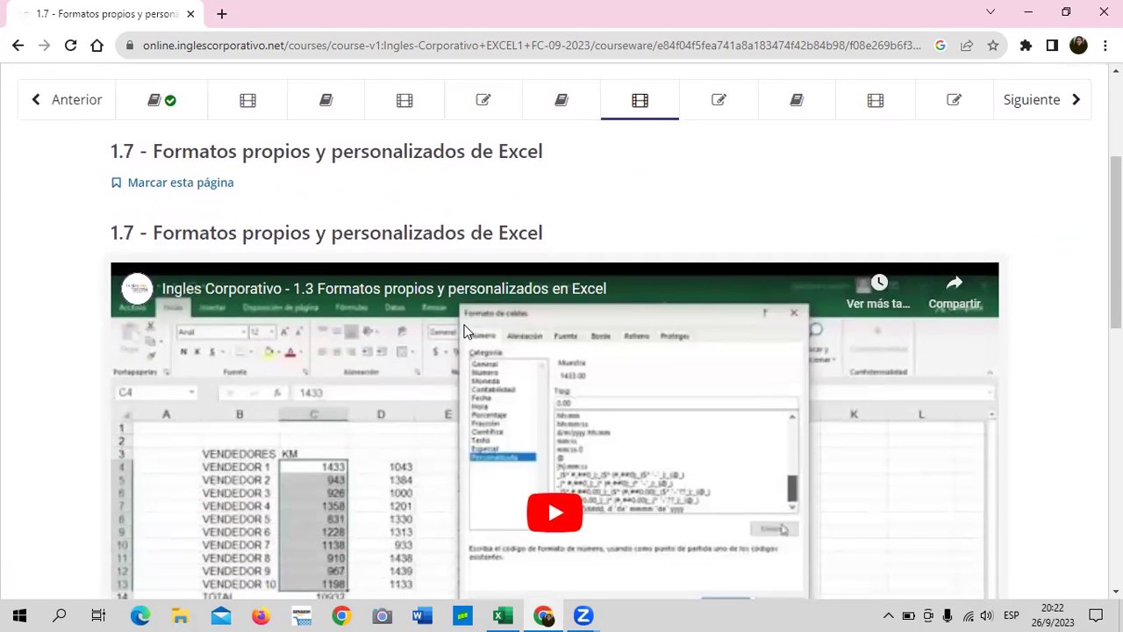
{"action": "scroll", "coordinate": [460, 332], "scroll_direction": "down", "scroll_amount": 3}
{"action": "scroll", "coordinate": [395, 324], "scroll_direction": "down", "scroll_amount": 3}
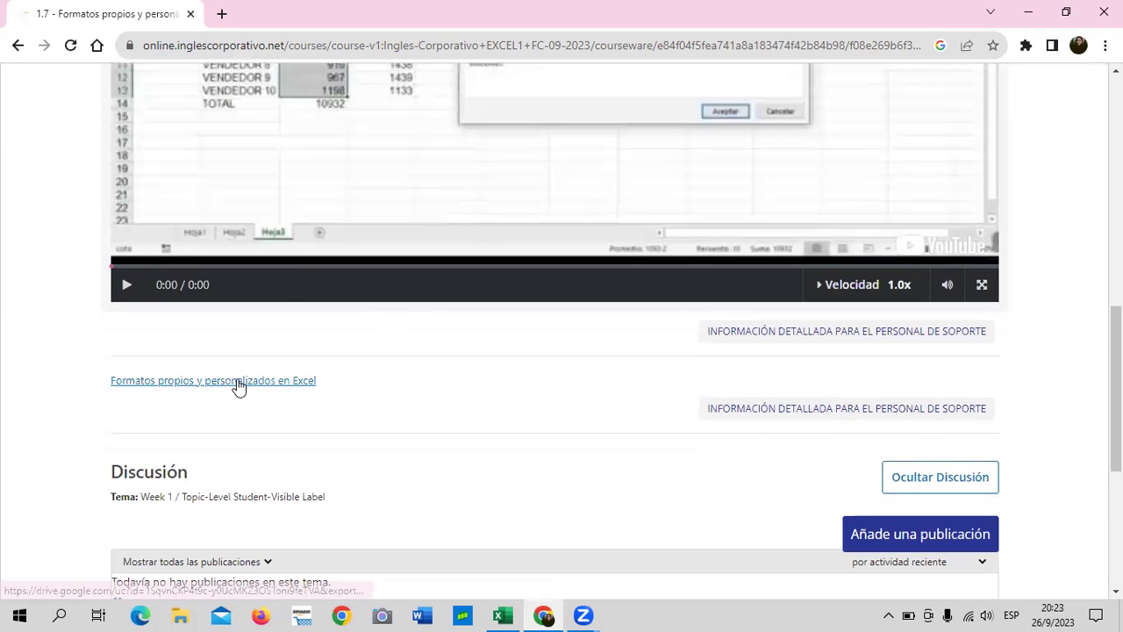
{"action": "scroll", "coordinate": [263, 395], "scroll_direction": "up", "scroll_amount": 4}
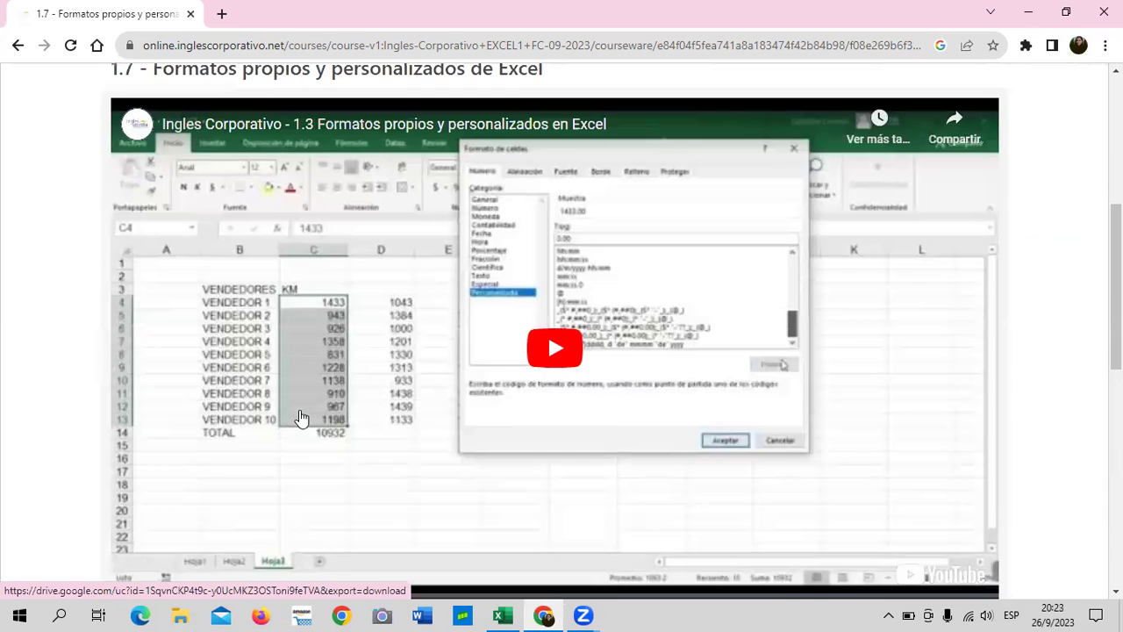
{"action": "scroll", "coordinate": [301, 413], "scroll_direction": "up", "scroll_amount": 4}
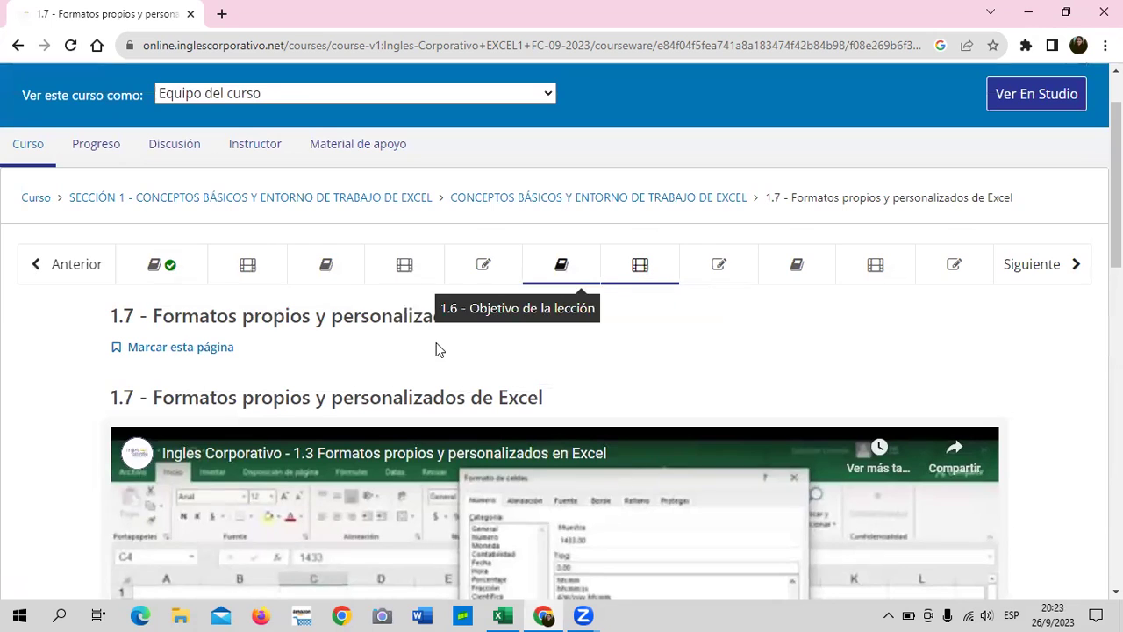
{"action": "scroll", "coordinate": [434, 356], "scroll_direction": "down", "scroll_amount": 5}
{"action": "scroll", "coordinate": [448, 342], "scroll_direction": "down", "scroll_amount": 4}
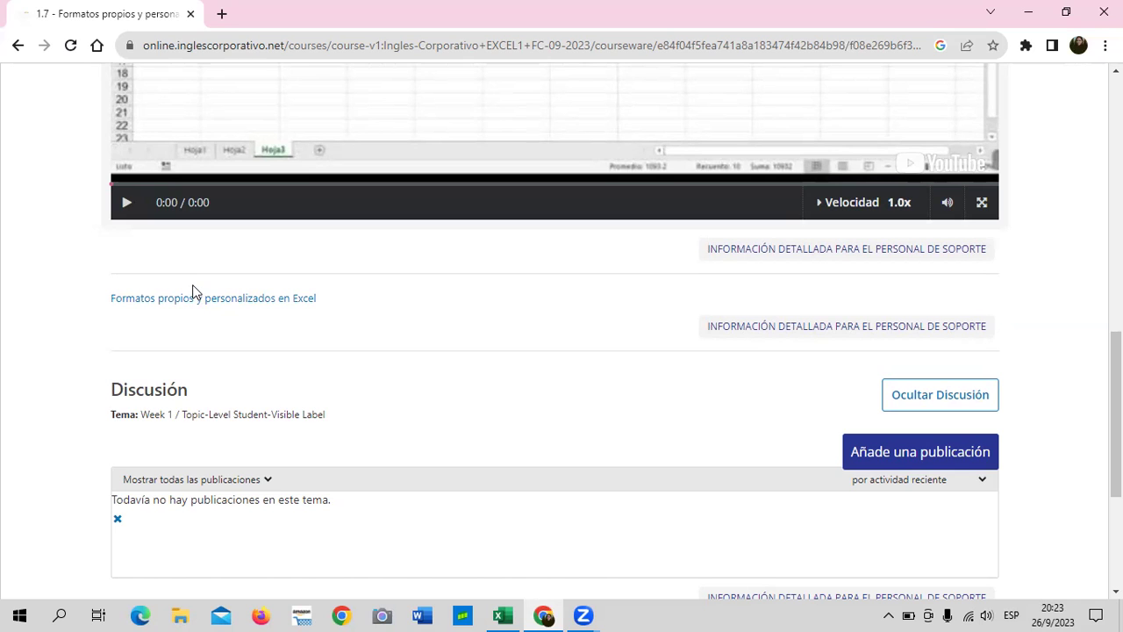
{"action": "scroll", "coordinate": [244, 331], "scroll_direction": "up", "scroll_amount": 4}
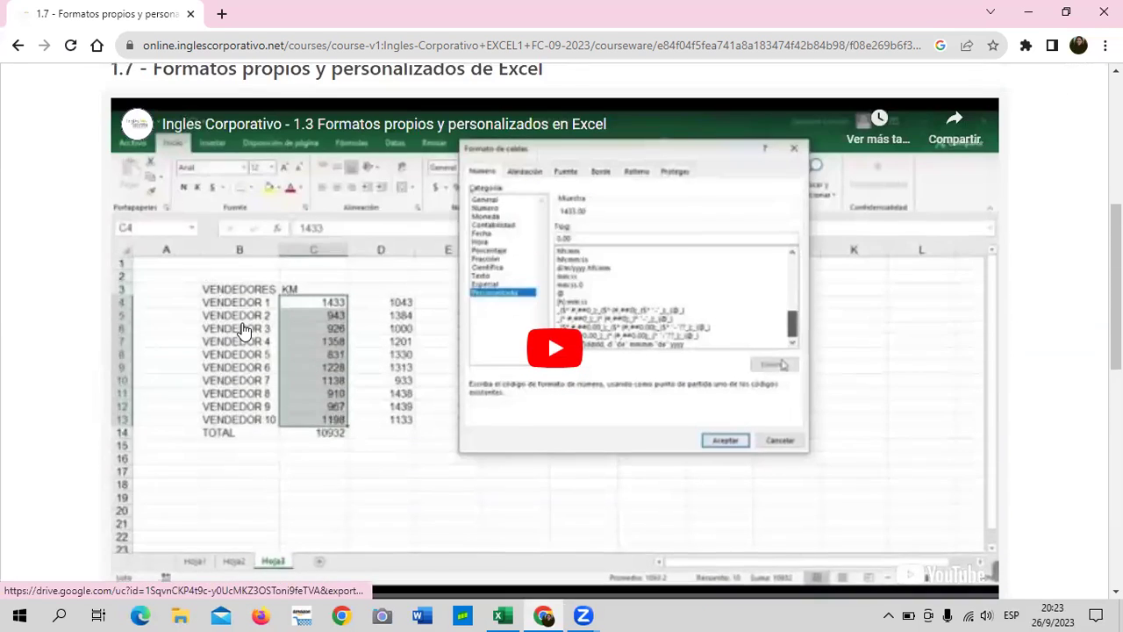
{"action": "scroll", "coordinate": [237, 323], "scroll_direction": "up", "scroll_amount": 1}
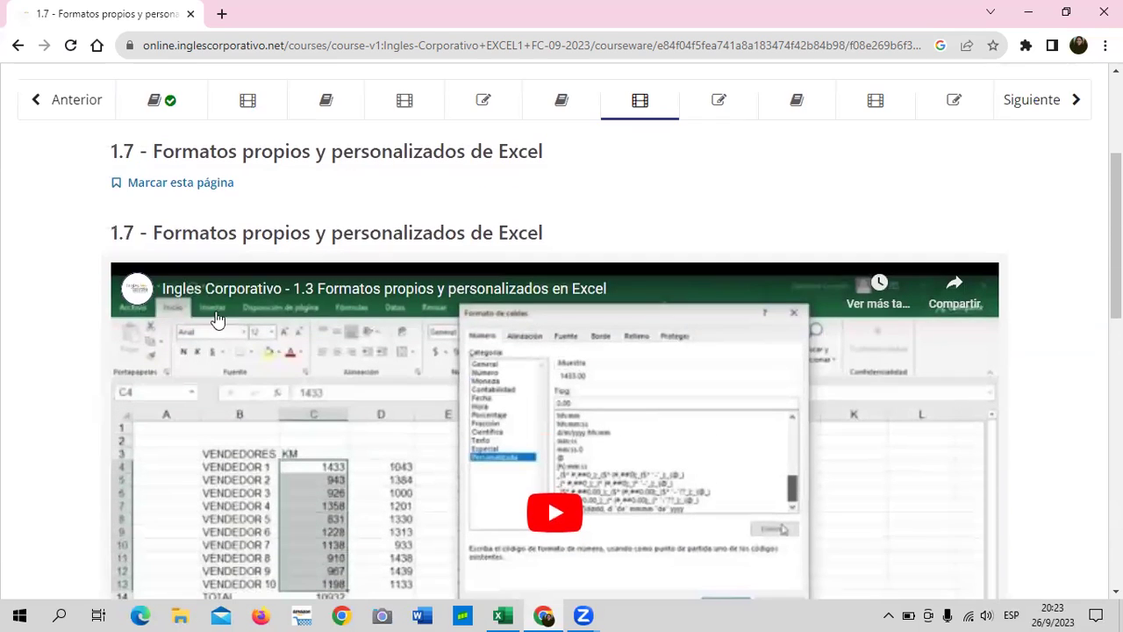
{"action": "scroll", "coordinate": [719, 220], "scroll_direction": "up", "scroll_amount": 1}
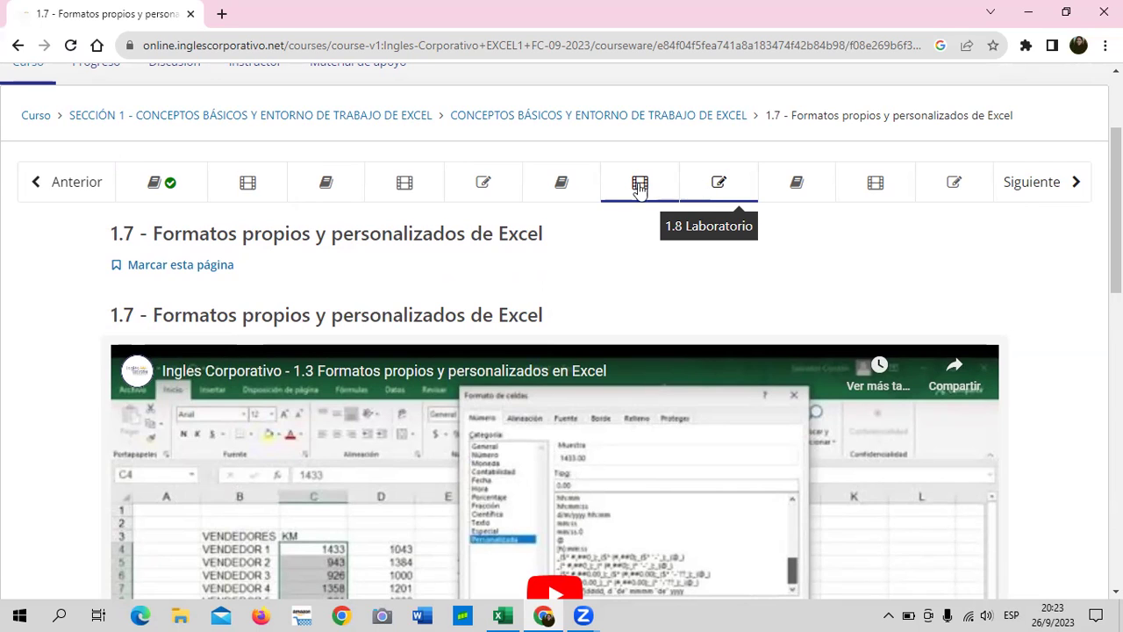
- Open unit 1.10 Portapapeles and scroll over its clipboard video and Discusión section
{"action": "left_click", "coordinate": [852, 186]}
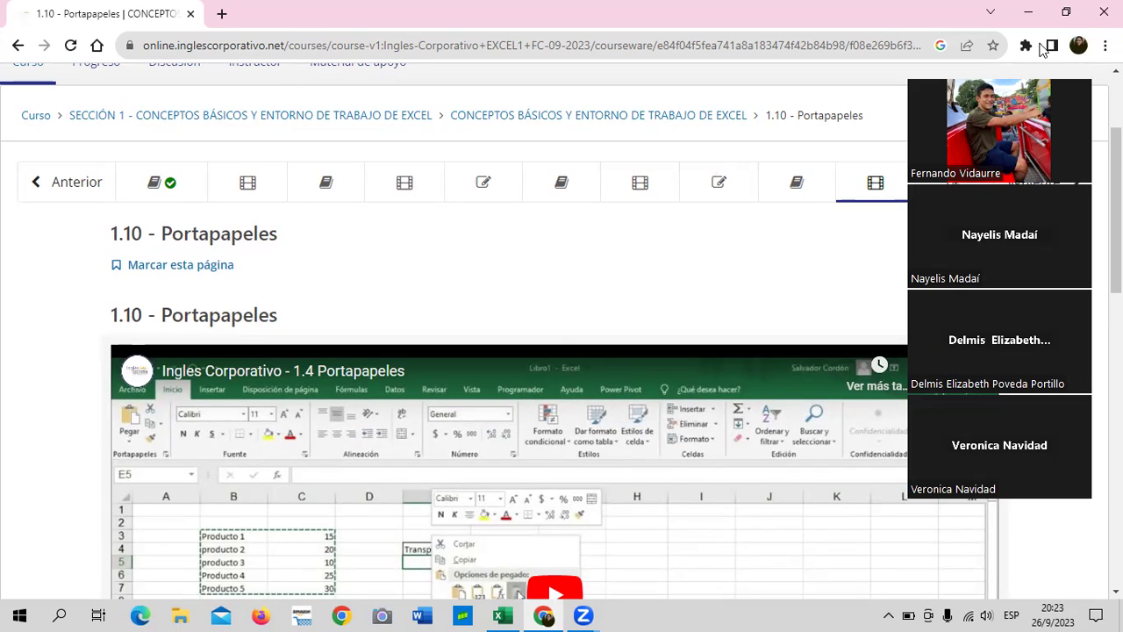
{"action": "scroll", "coordinate": [790, 255], "scroll_direction": "down", "scroll_amount": 4}
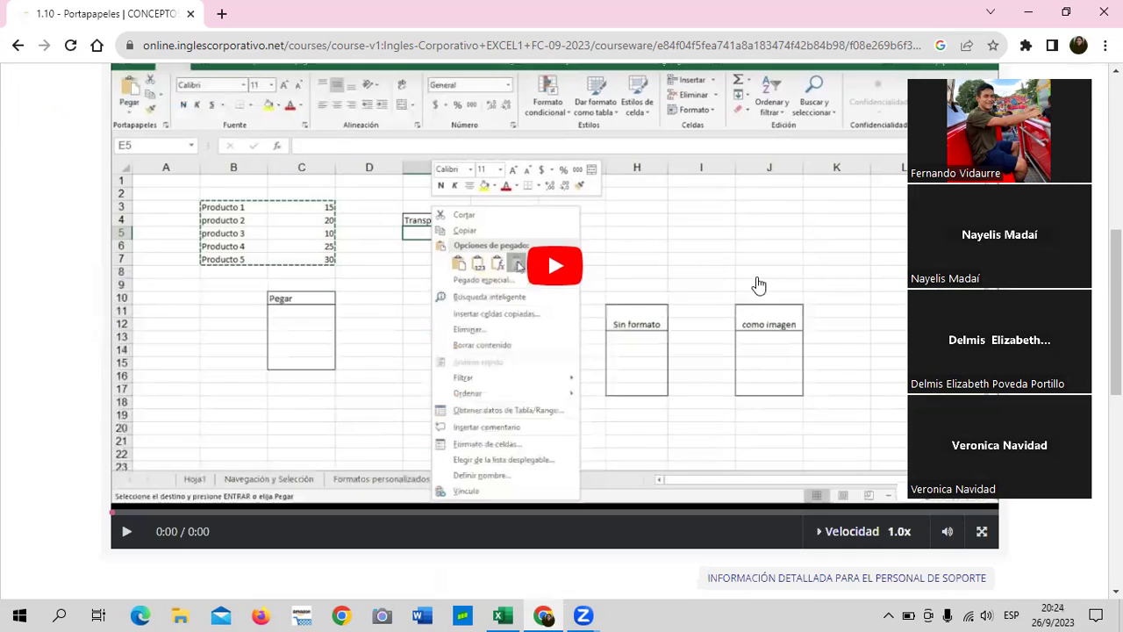
{"action": "scroll", "coordinate": [715, 272], "scroll_direction": "down", "scroll_amount": 2}
{"action": "scroll", "coordinate": [705, 270], "scroll_direction": "down", "scroll_amount": 1}
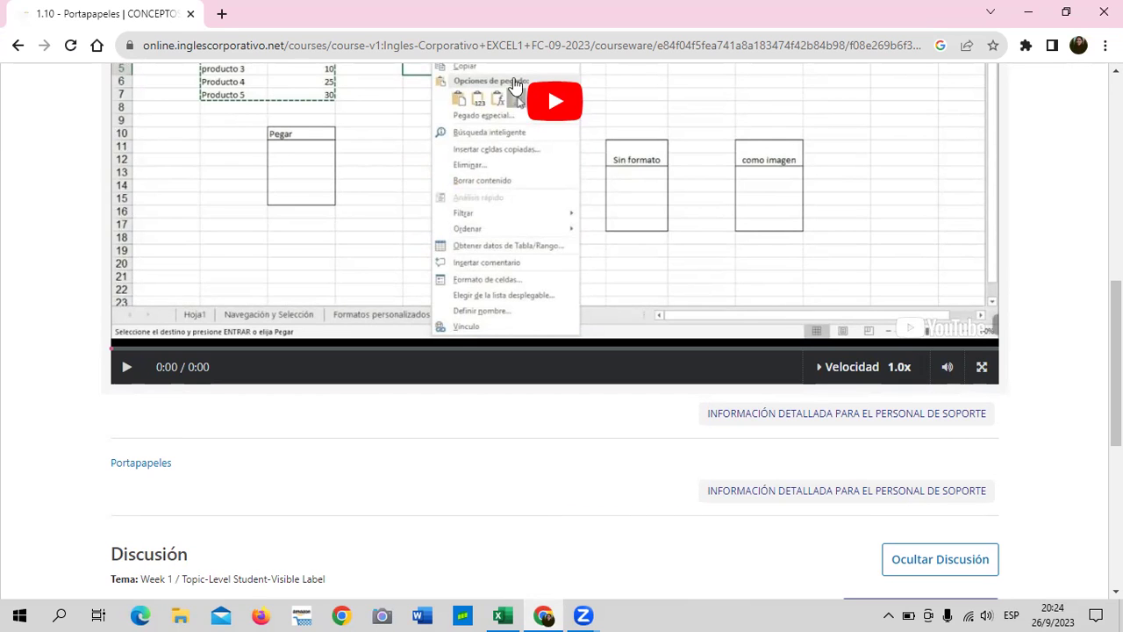
{"action": "scroll", "coordinate": [710, 224], "scroll_direction": "up", "scroll_amount": 3}
{"action": "scroll", "coordinate": [715, 226], "scroll_direction": "up", "scroll_amount": 1}
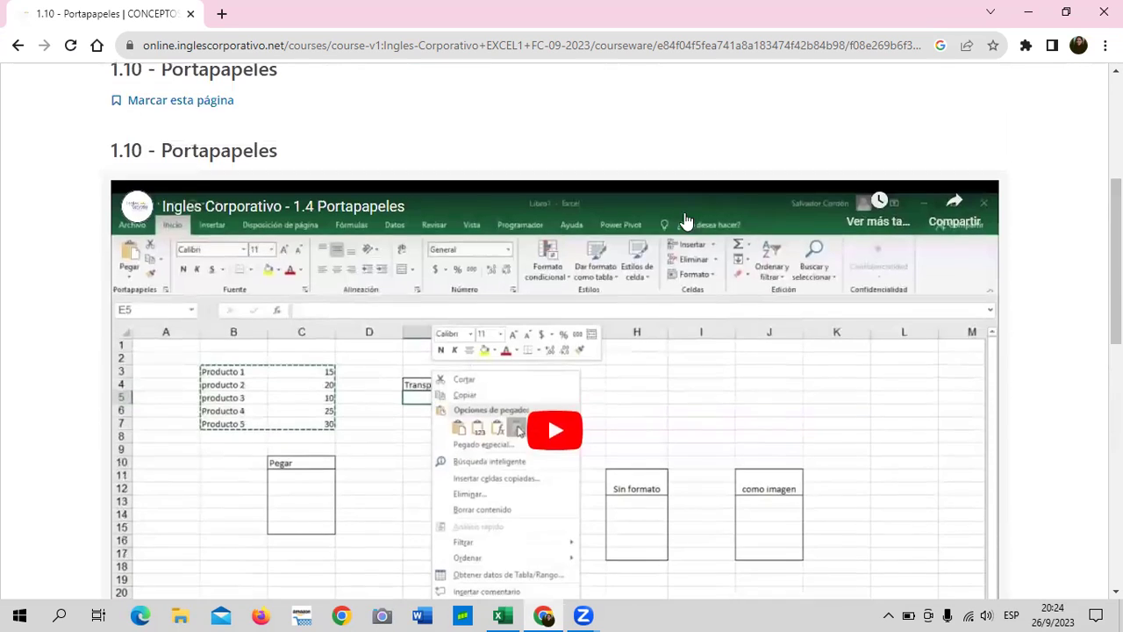
{"action": "scroll", "coordinate": [352, 256], "scroll_direction": "up", "scroll_amount": 2}
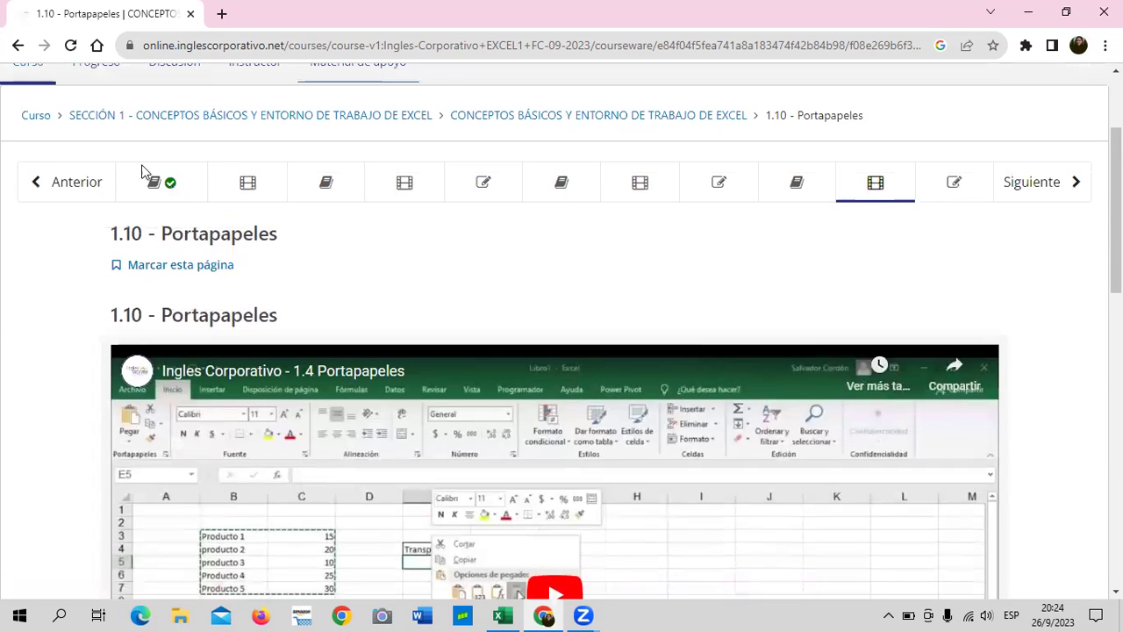
- Open unit 1.1 Objetivo de la lección and scroll through its ¿Qué es Excel? and Ventana de Excel slides
{"action": "left_click", "coordinate": [184, 189]}
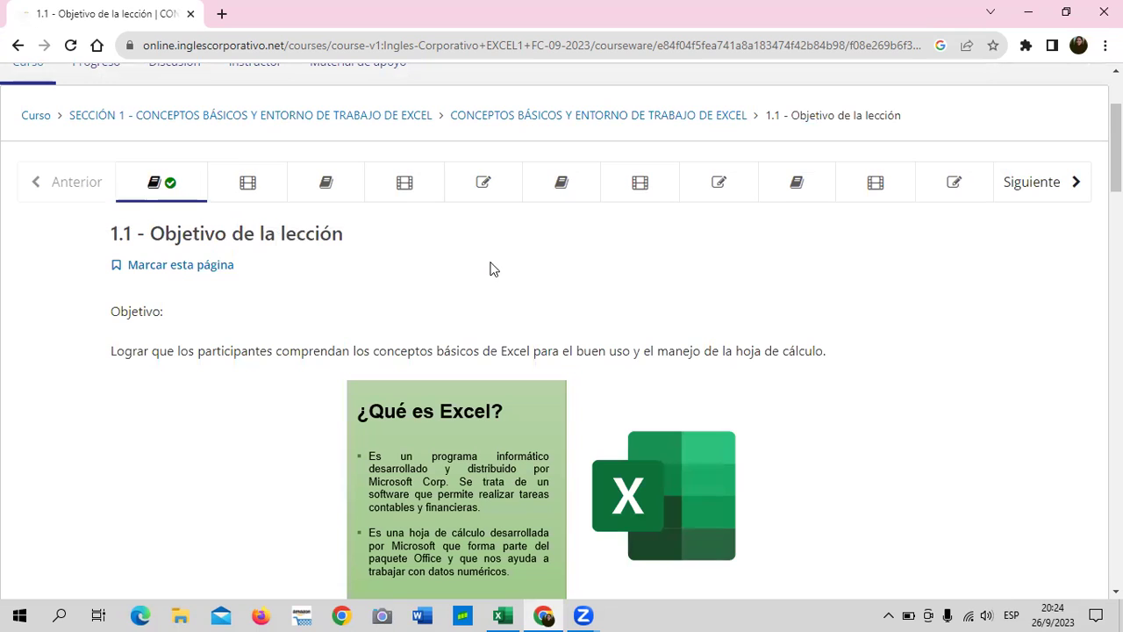
{"action": "scroll", "coordinate": [488, 269], "scroll_direction": "down", "scroll_amount": 1}
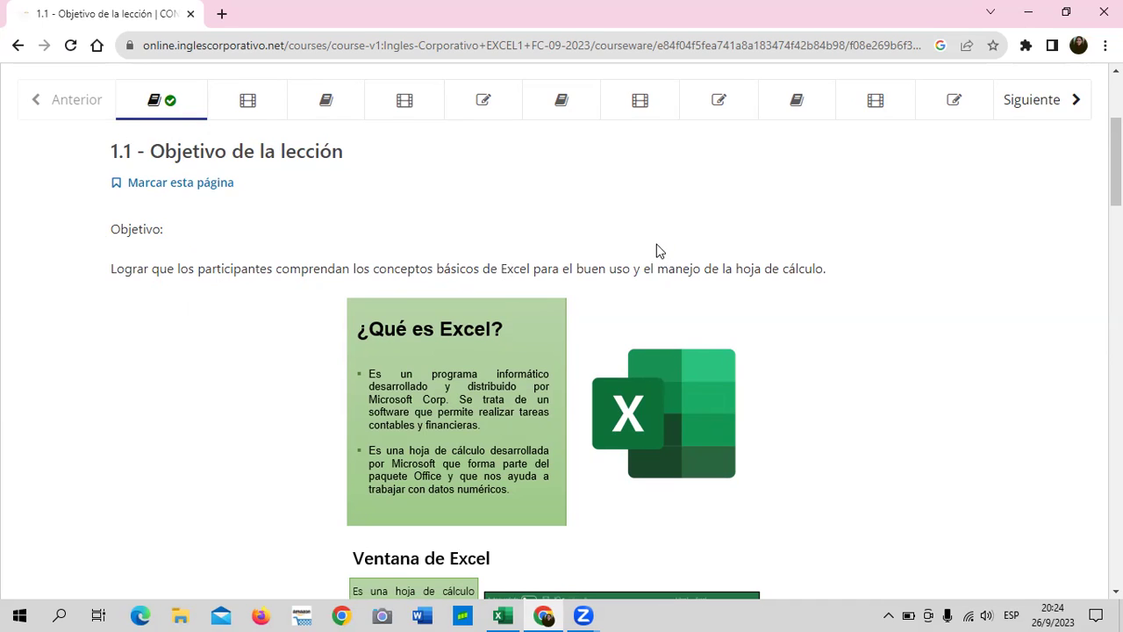
{"action": "scroll", "coordinate": [658, 252], "scroll_direction": "down", "scroll_amount": 2}
{"action": "scroll", "coordinate": [654, 250], "scroll_direction": "down", "scroll_amount": 2}
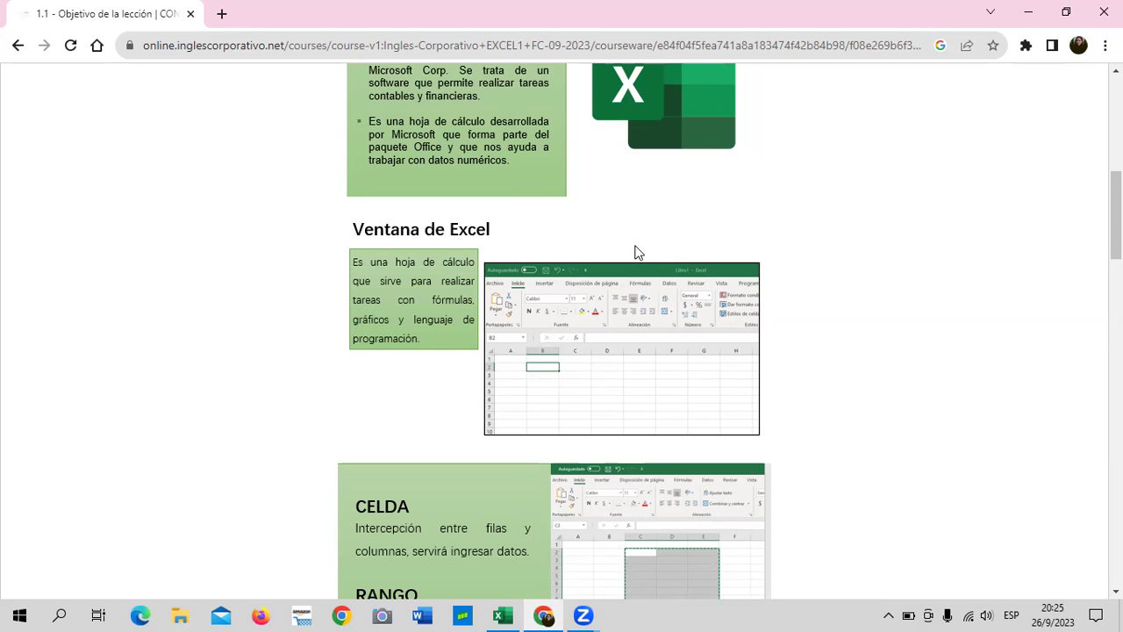
{"action": "scroll", "coordinate": [636, 263], "scroll_direction": "down", "scroll_amount": 2}
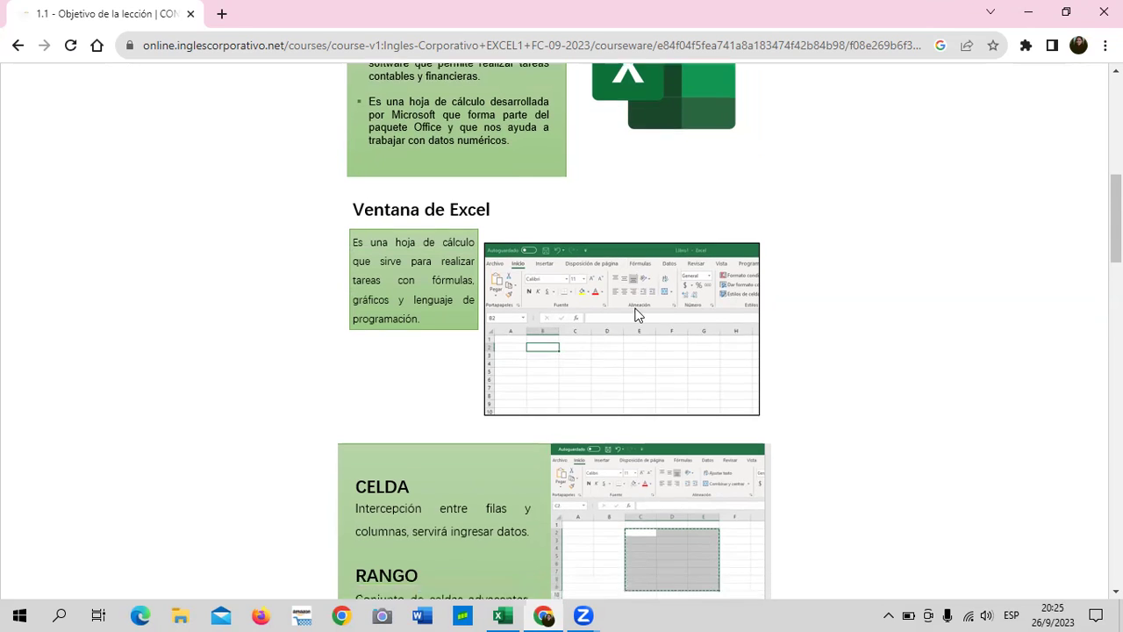
{"action": "scroll", "coordinate": [630, 307], "scroll_direction": "down", "scroll_amount": 3}
{"action": "scroll", "coordinate": [630, 304], "scroll_direction": "down", "scroll_amount": 4}
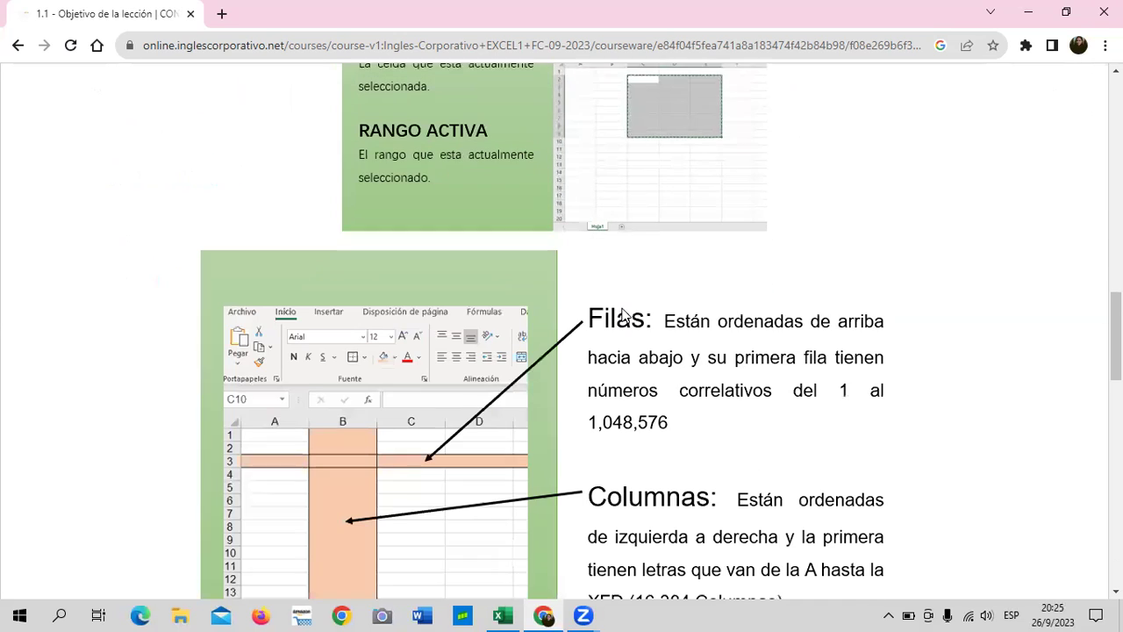
{"action": "scroll", "coordinate": [560, 354], "scroll_direction": "down", "scroll_amount": 4}
{"action": "scroll", "coordinate": [561, 354], "scroll_direction": "up", "scroll_amount": 13}
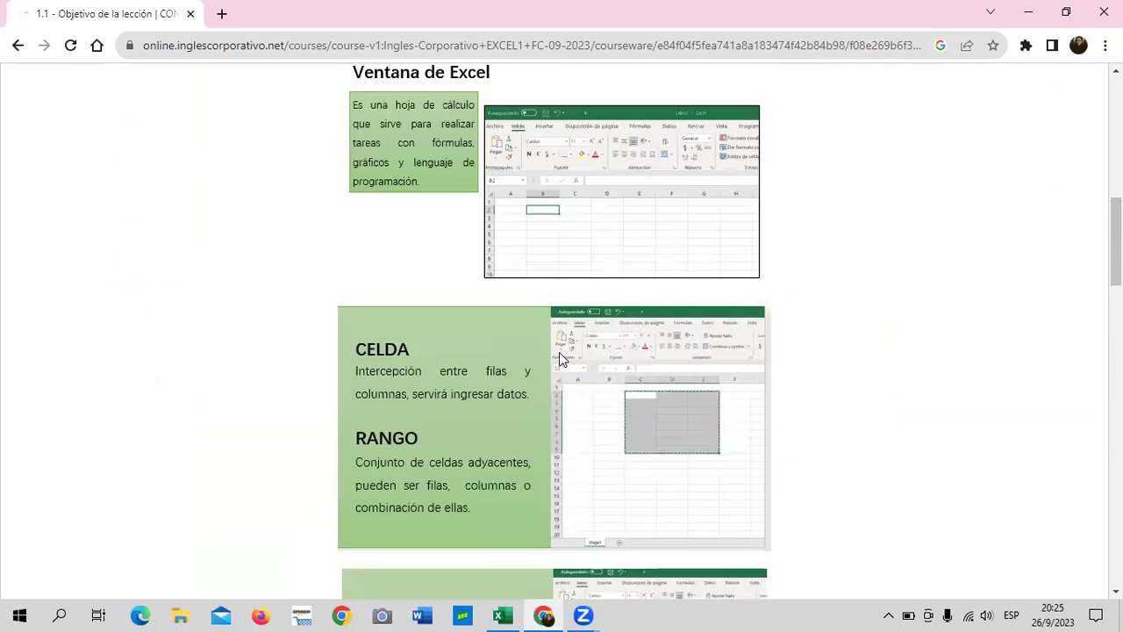
{"action": "scroll", "coordinate": [559, 352], "scroll_direction": "up", "scroll_amount": 6}
{"action": "scroll", "coordinate": [581, 355], "scroll_direction": "down", "scroll_amount": 3}
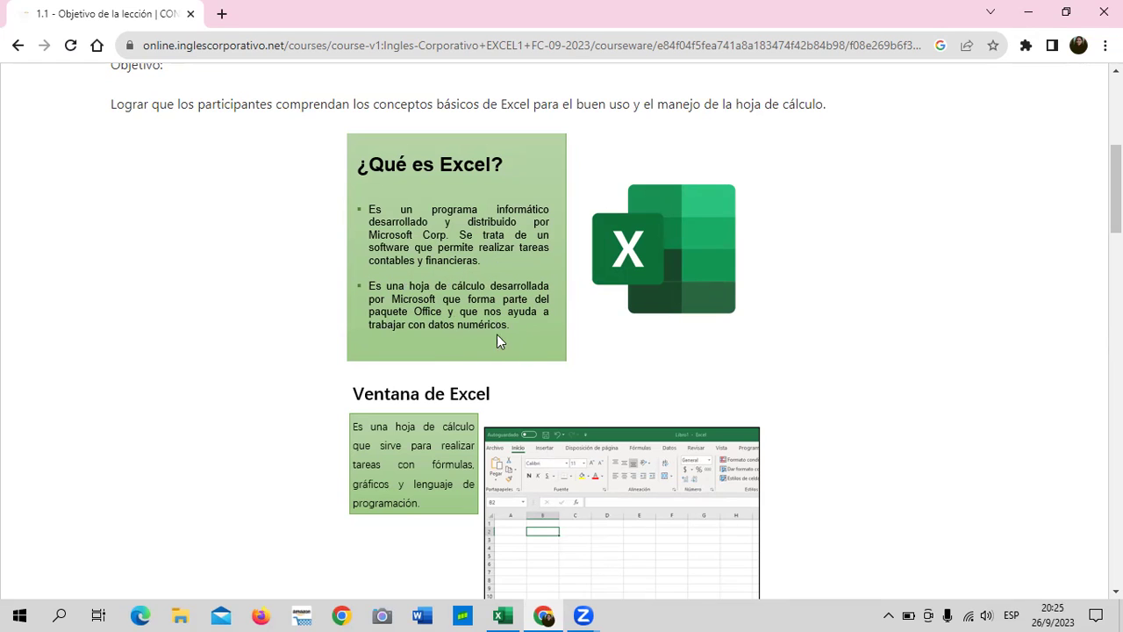
- Scroll down to the Celda, Rango, Celda activa and Rango activa definition slides
{"action": "scroll", "coordinate": [431, 348], "scroll_direction": "down", "scroll_amount": 1}
{"action": "scroll", "coordinate": [431, 347], "scroll_direction": "down", "scroll_amount": 2}
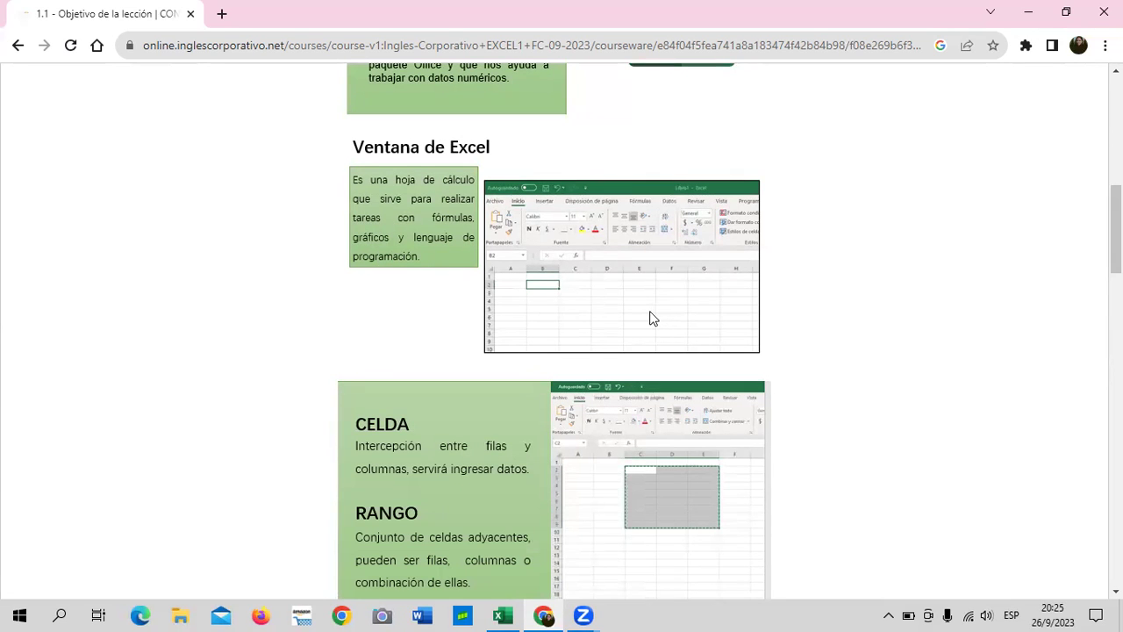
{"action": "scroll", "coordinate": [649, 318], "scroll_direction": "down", "scroll_amount": 1}
{"action": "scroll", "coordinate": [650, 320], "scroll_direction": "down", "scroll_amount": 2}
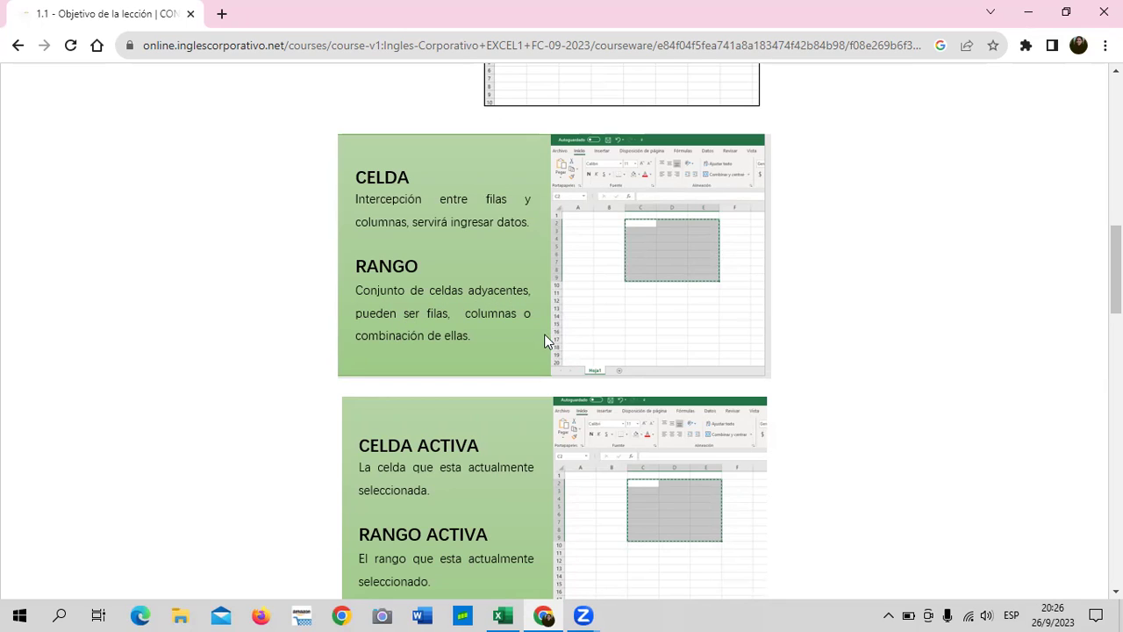
{"action": "scroll", "coordinate": [421, 347], "scroll_direction": "down", "scroll_amount": 2}
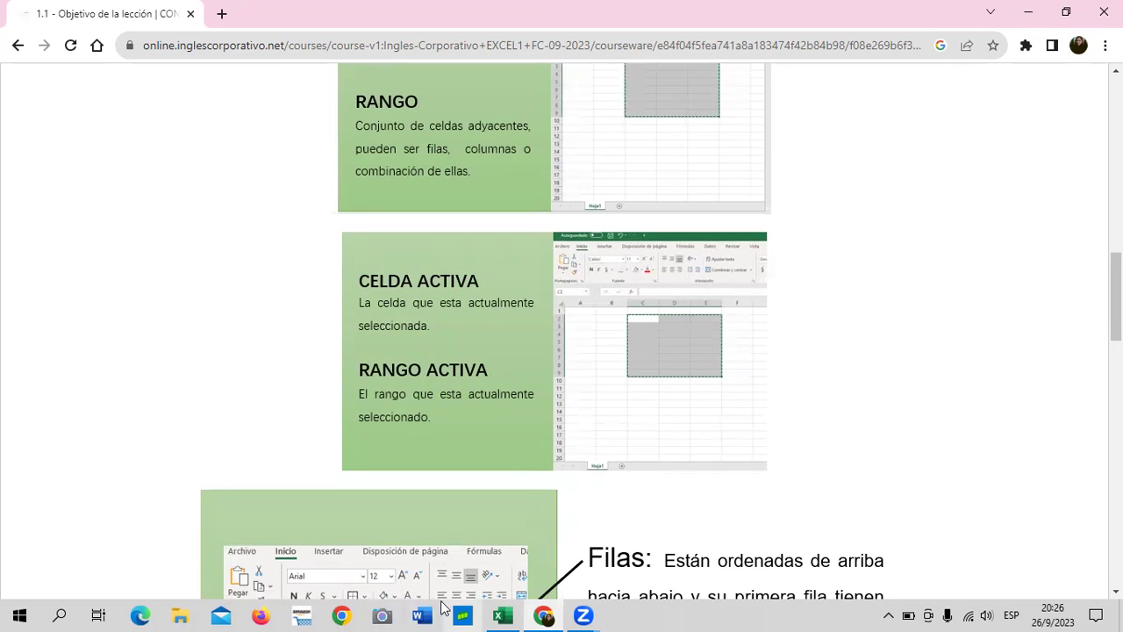
- On the Ingreso de datos sheet, select cells G5, B4, I4, C4 and I6 in turn
{"action": "left_click", "coordinate": [502, 617]}
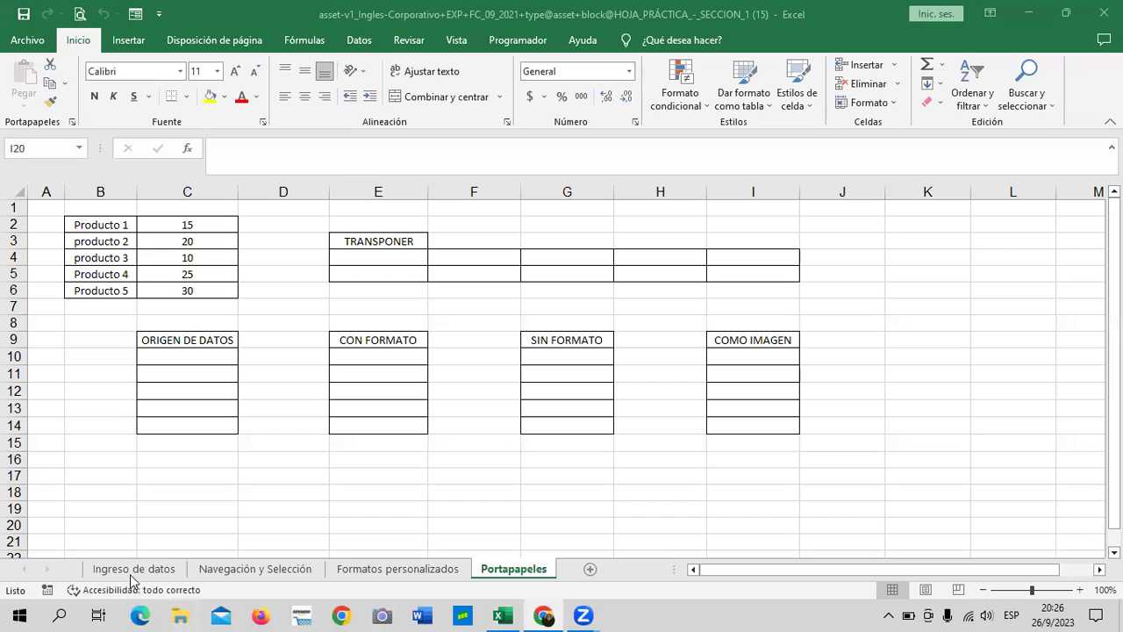
{"action": "left_click", "coordinate": [133, 572]}
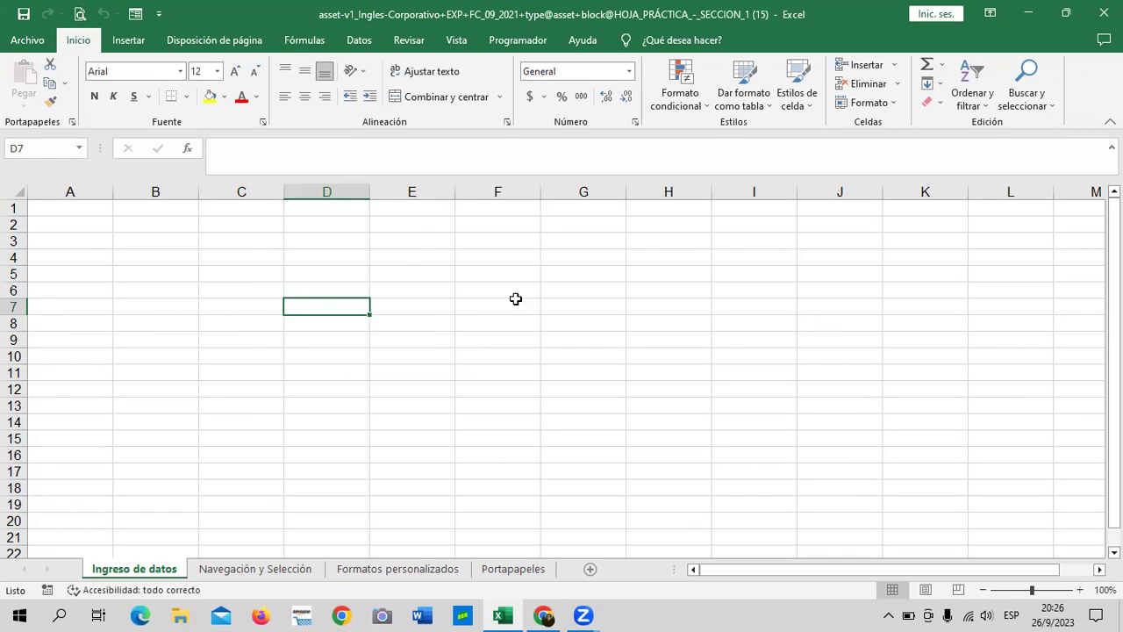
{"action": "left_click", "coordinate": [582, 270]}
{"action": "left_click", "coordinate": [151, 254]}
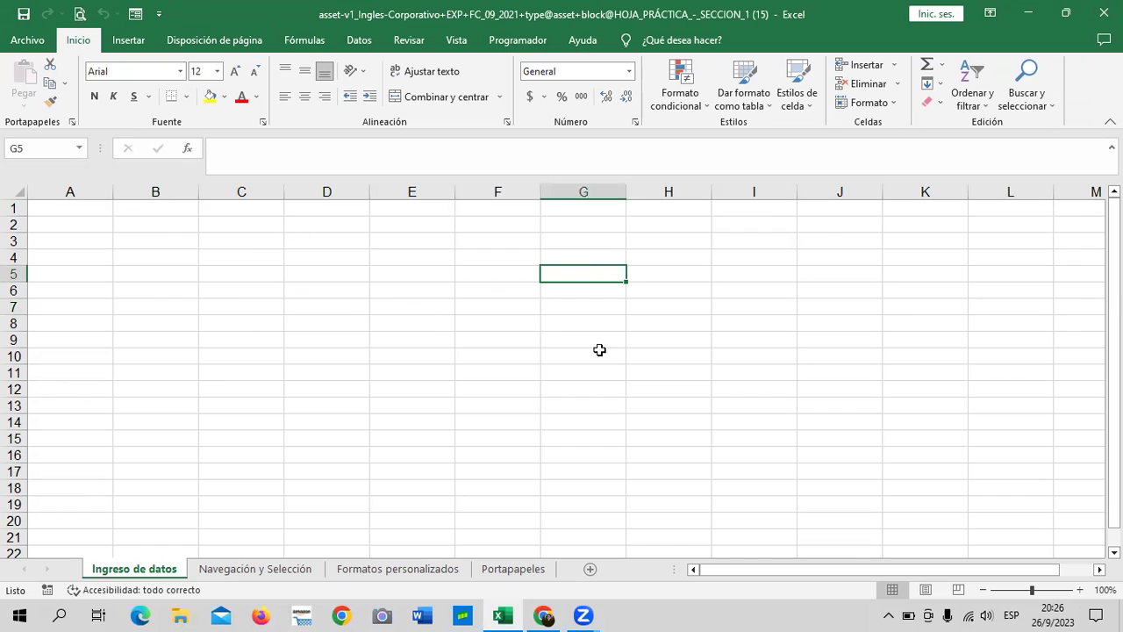
{"action": "left_click", "coordinate": [744, 259]}
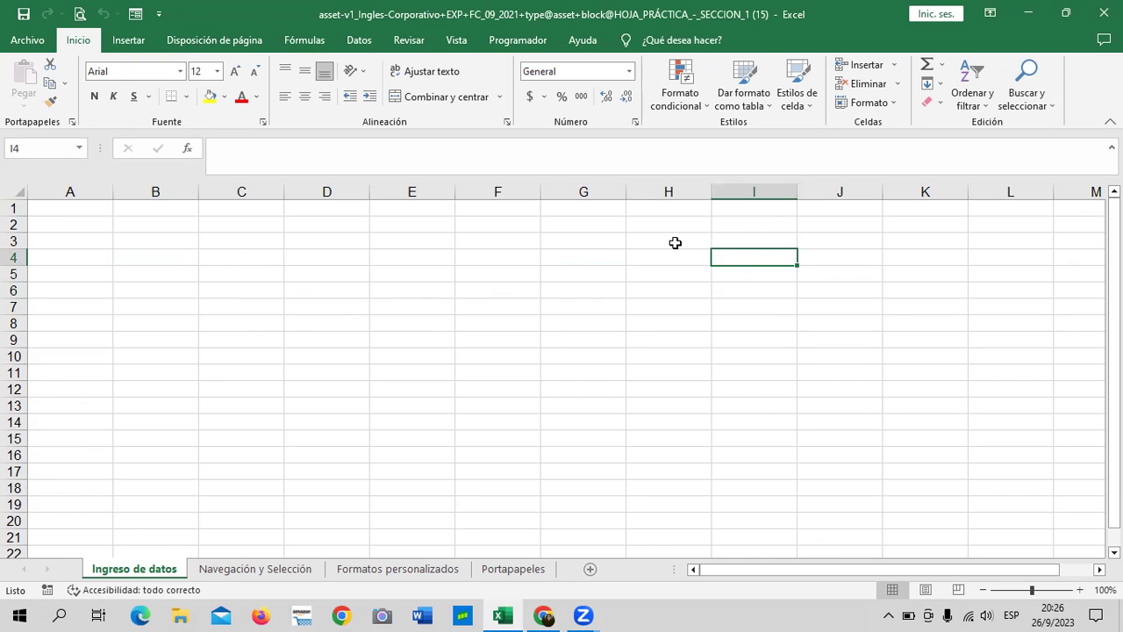
{"action": "left_click", "coordinate": [259, 259]}
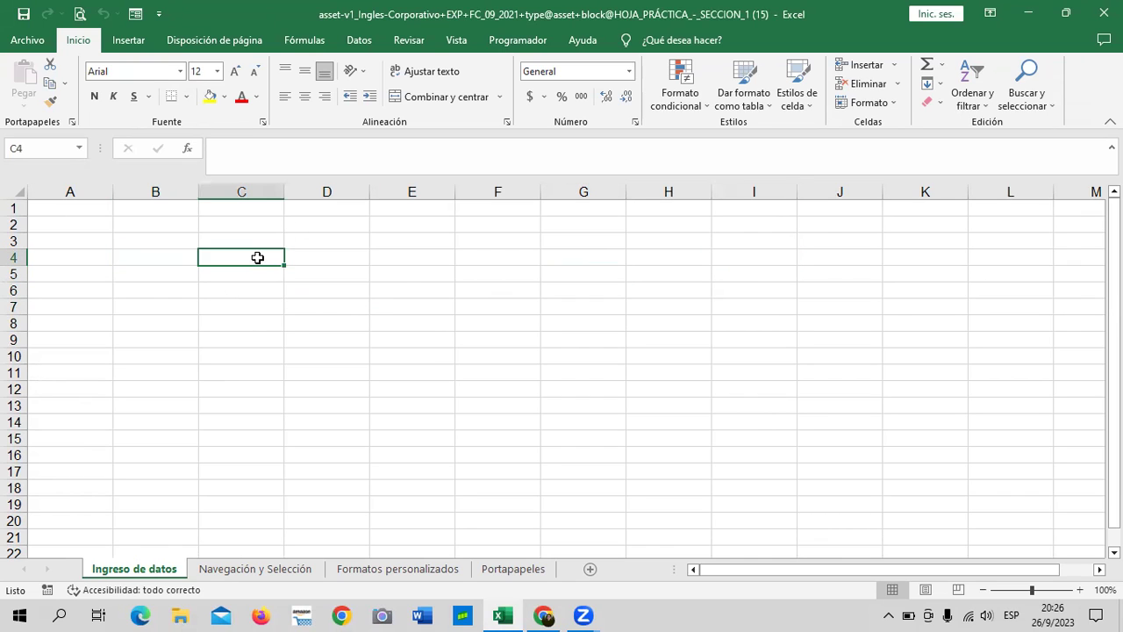
{"action": "left_click", "coordinate": [741, 290]}
- Select cells B11, H4, D8, I4, B4 and K6, then scroll the lesson to the Filas definition
{"action": "left_click", "coordinate": [151, 377]}
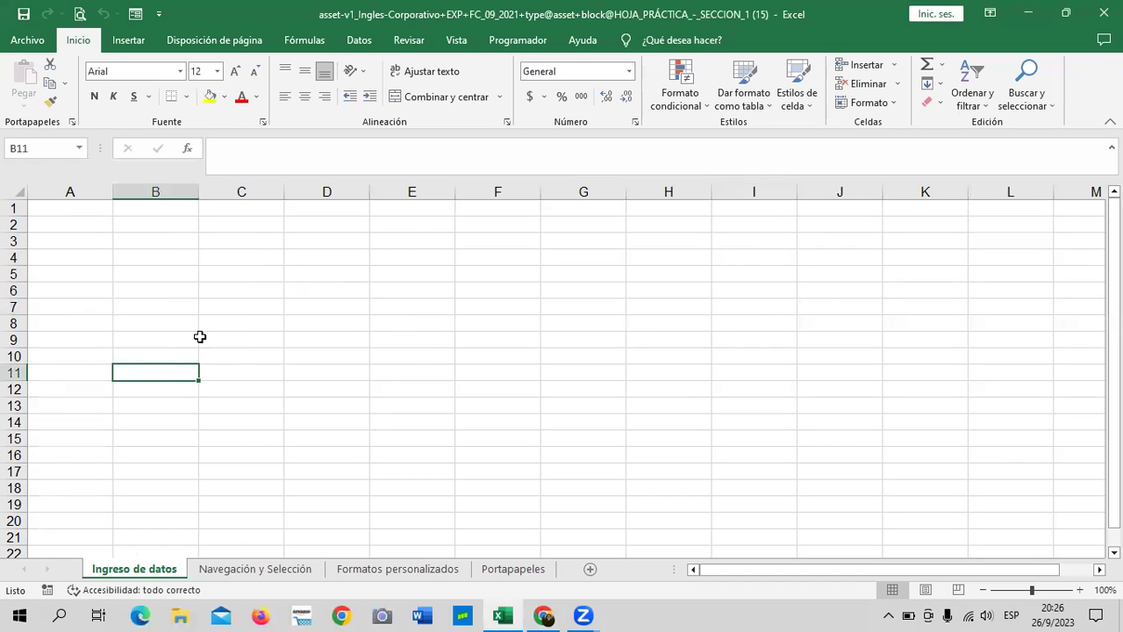
{"action": "left_click", "coordinate": [665, 259]}
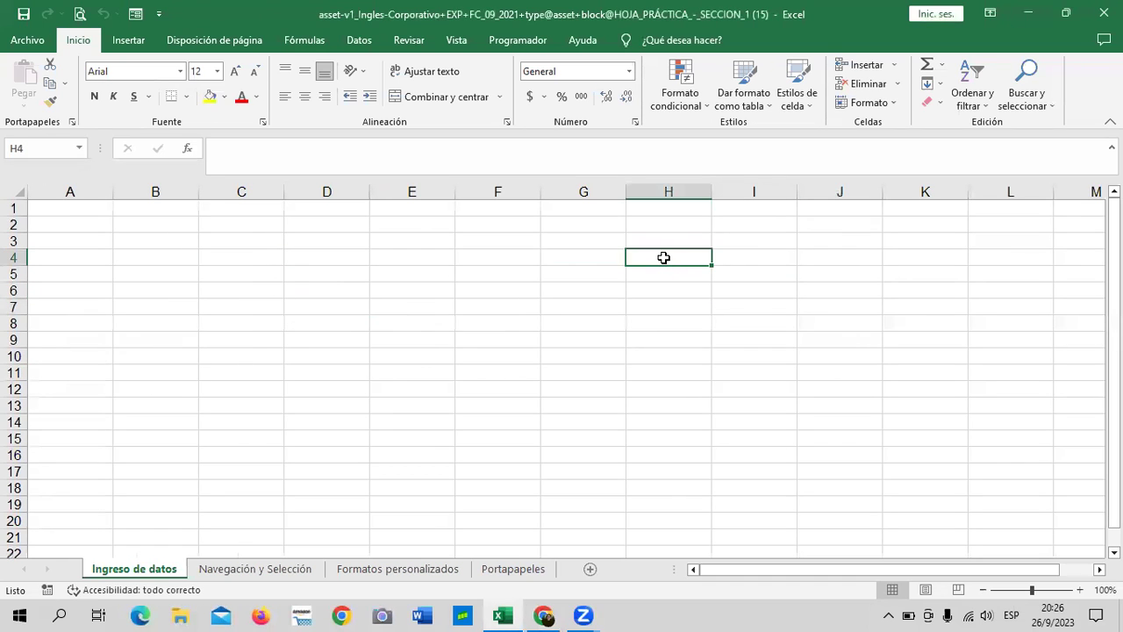
{"action": "left_click", "coordinate": [367, 323]}
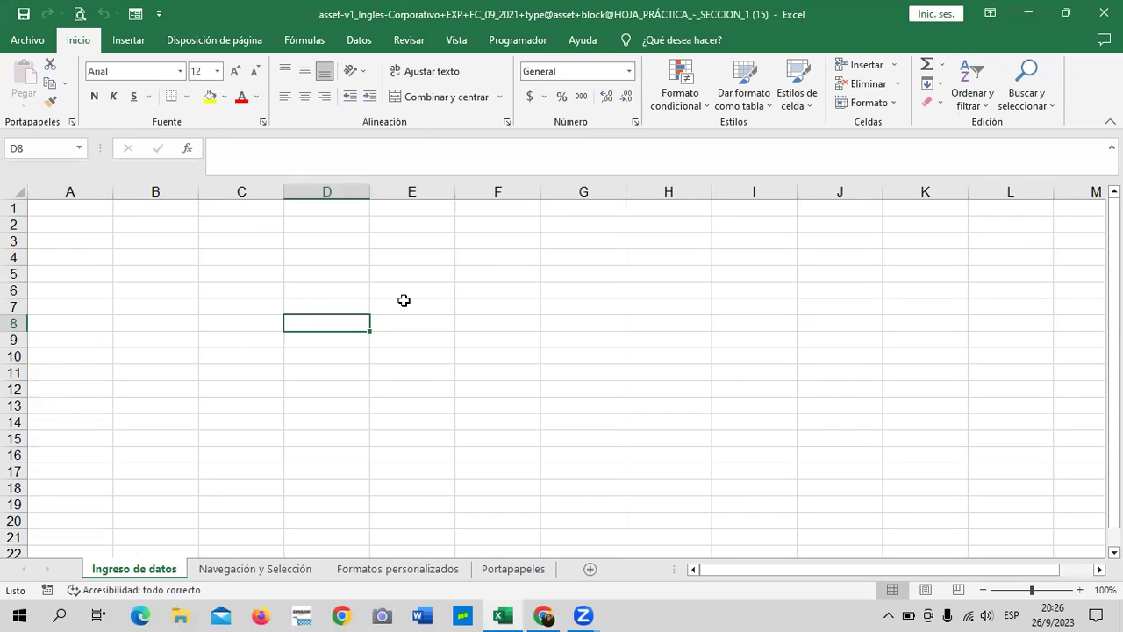
{"action": "left_click", "coordinate": [757, 255]}
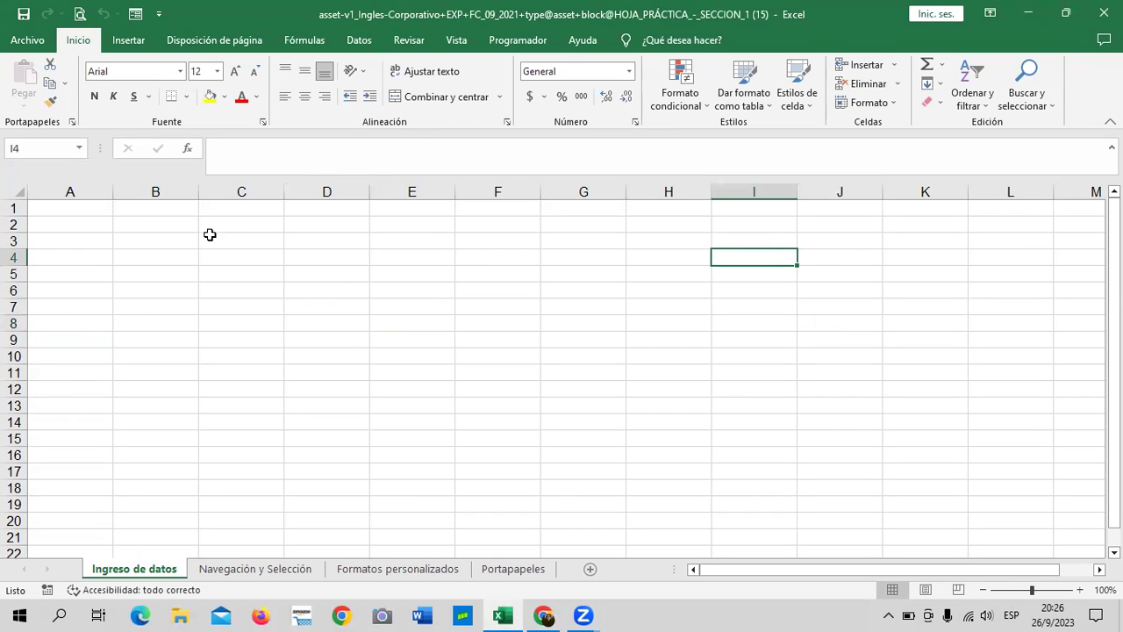
{"action": "left_click", "coordinate": [156, 255]}
{"action": "left_click", "coordinate": [947, 291]}
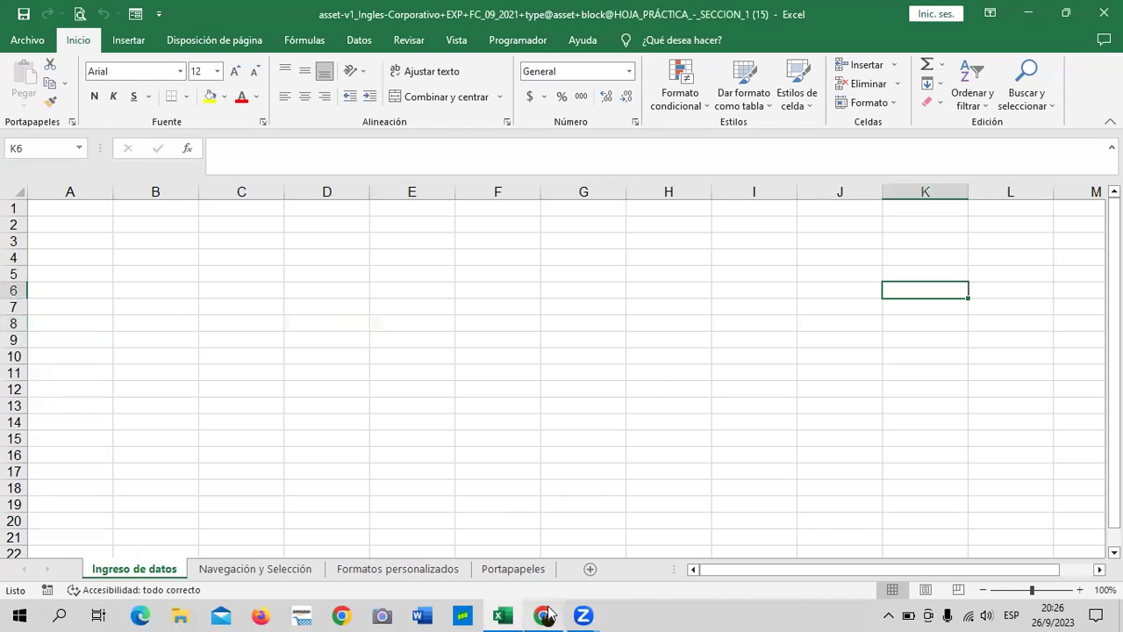
{"action": "left_click", "coordinate": [544, 616]}
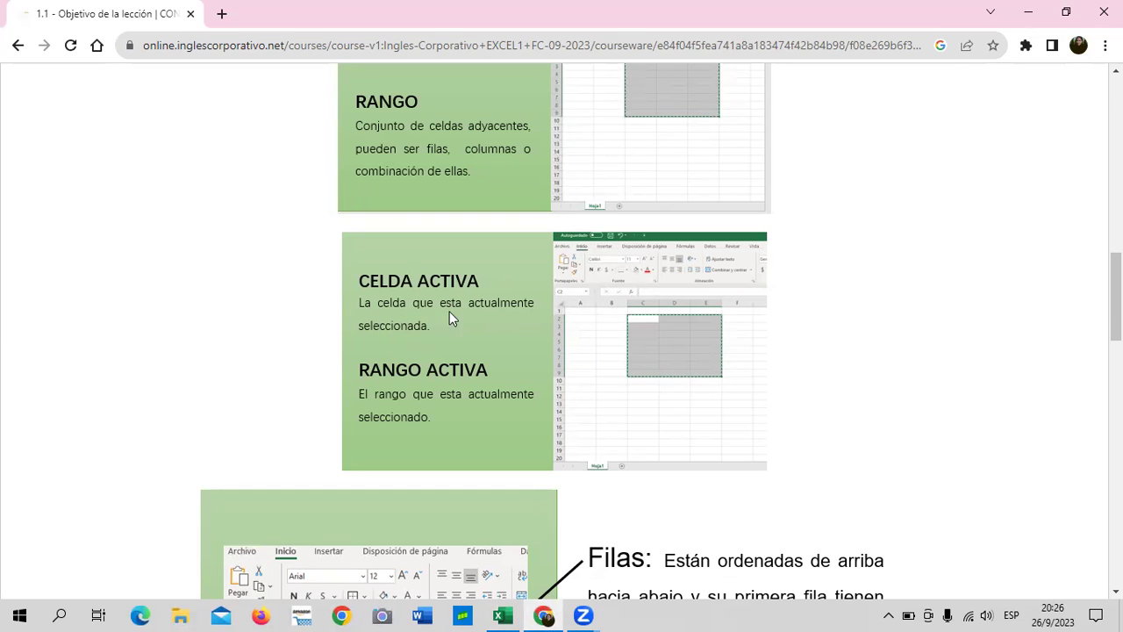
{"action": "scroll", "coordinate": [411, 394], "scroll_direction": "down", "scroll_amount": 1}
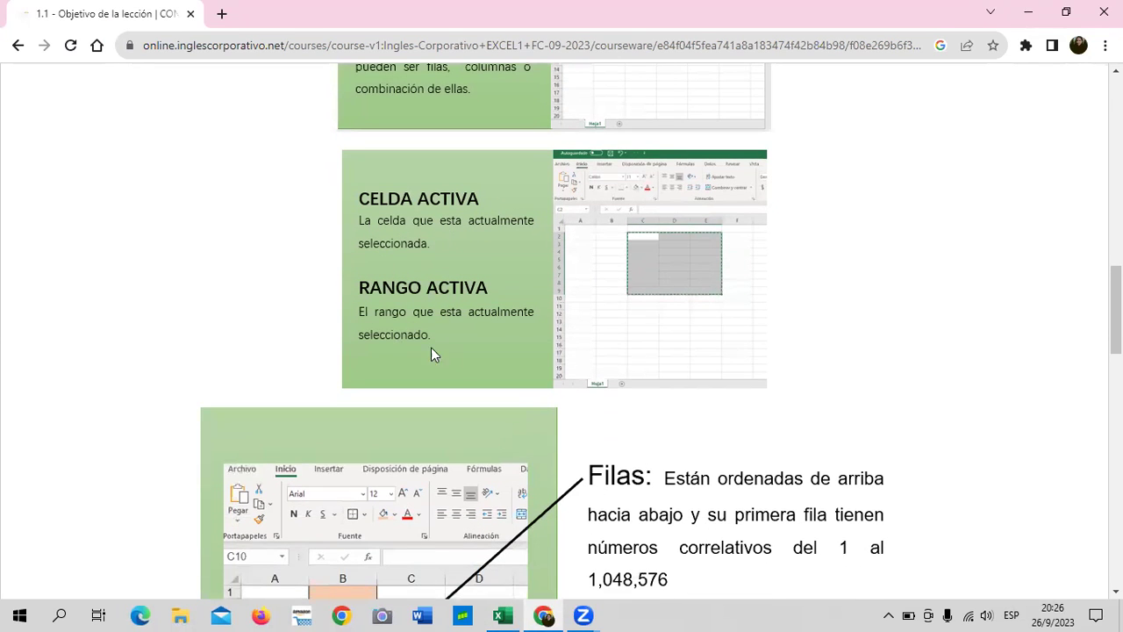
- Click through cells E7, F7 and G6, ending with the range E4:I15 selected
{"action": "left_click", "coordinate": [502, 615]}
{"action": "left_click", "coordinate": [411, 306]}
{"action": "left_click", "coordinate": [529, 306]}
{"action": "mouse_move", "coordinate": [393, 259]}
{"action": "left_mouse_down"}
{"action": "mouse_move", "coordinate": [706, 420]}
{"action": "mouse_move", "coordinate": [732, 422]}
{"action": "left_mouse_up"}
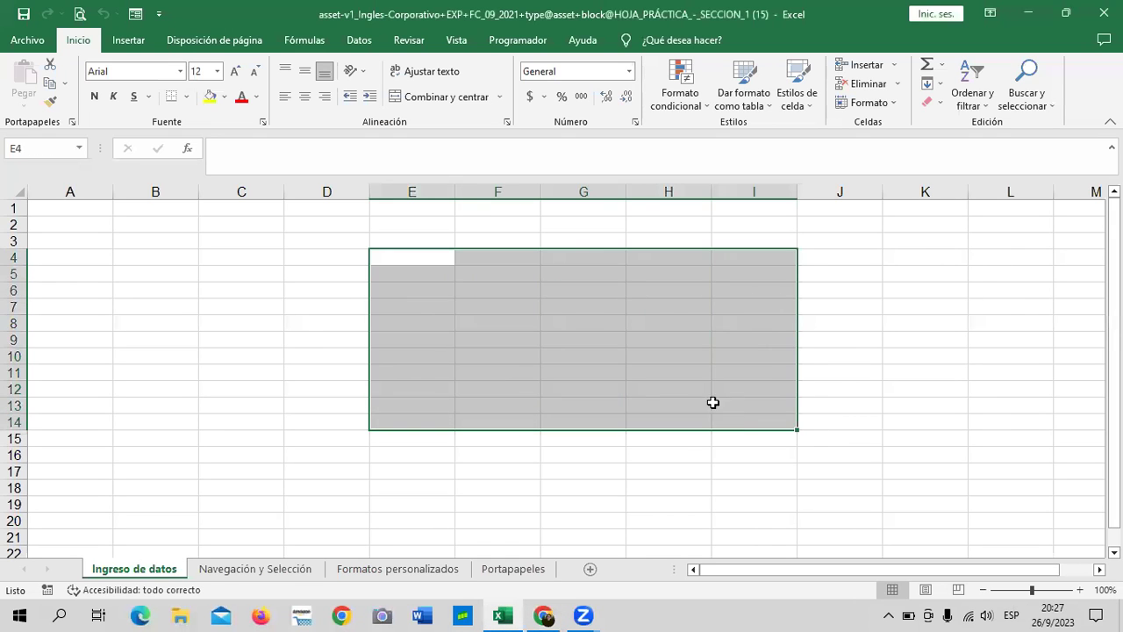
{"action": "mouse_move", "coordinate": [325, 274]}
{"action": "left_mouse_down"}
{"action": "mouse_move", "coordinate": [326, 291]}
{"action": "mouse_move", "coordinate": [326, 274]}
{"action": "left_mouse_up"}
{"action": "left_click", "coordinate": [546, 290]}
{"action": "left_click_drag", "start_coordinate": [398, 254], "coordinate": [745, 434]}
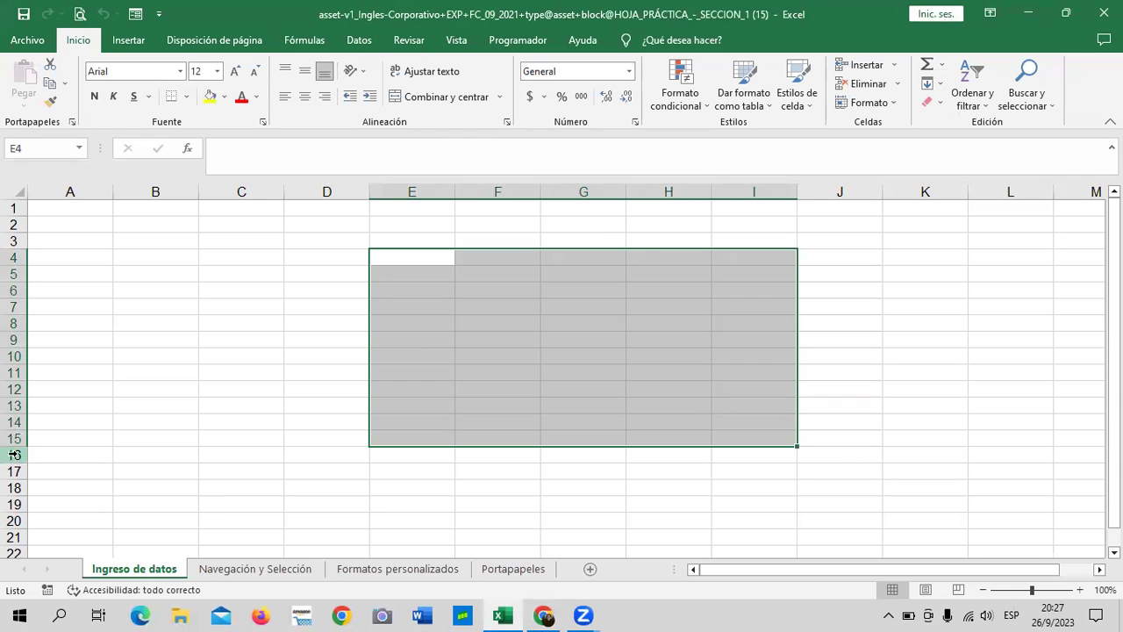
{"action": "left_click", "coordinate": [543, 615]}
- Scroll the lesson to the Columnas definition: columns A through XFD, 16,384 in total
{"action": "scroll", "coordinate": [589, 466], "scroll_direction": "down", "scroll_amount": 3}
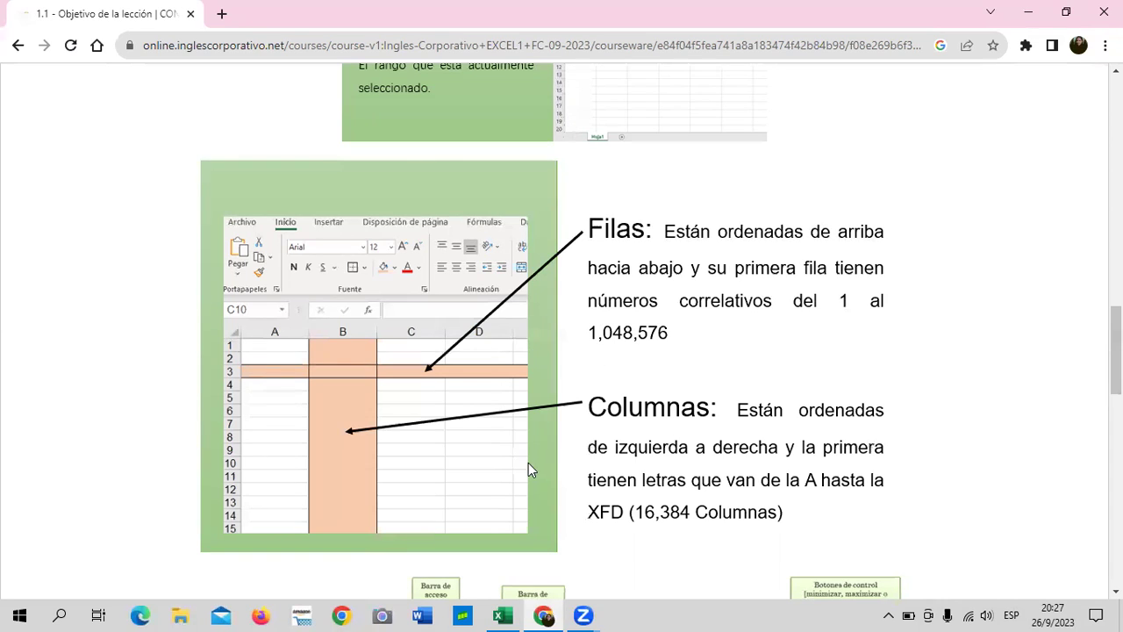
- Select the entire row 1, then cell C39 further down, and scroll back to the top
{"action": "left_click", "coordinate": [505, 614]}
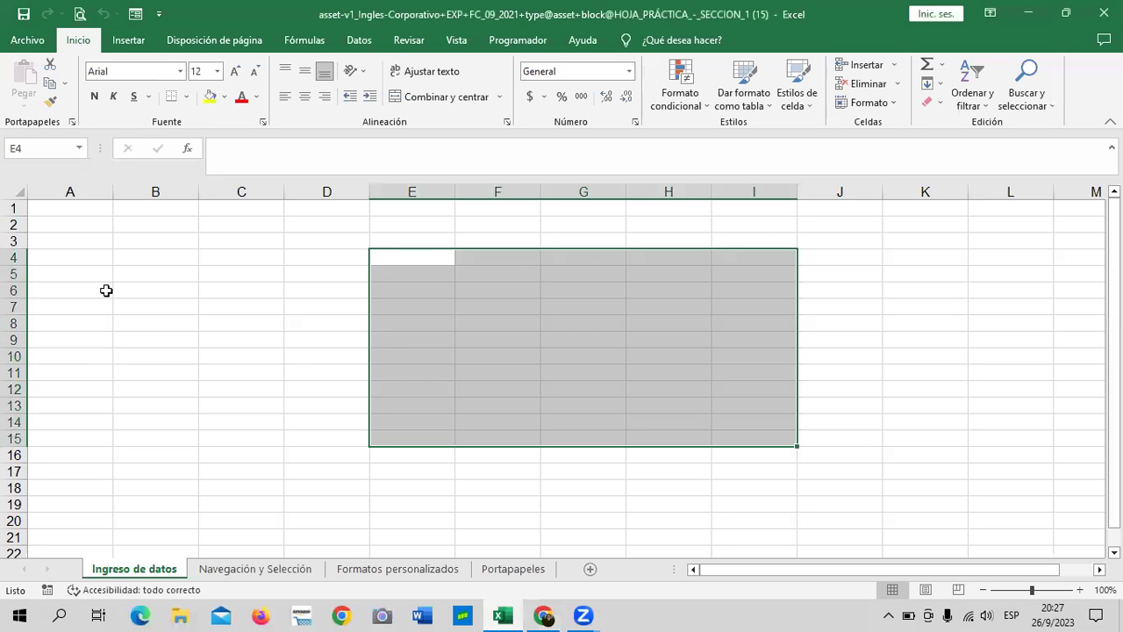
{"action": "left_click", "coordinate": [118, 290]}
{"action": "left_click", "coordinate": [14, 208]}
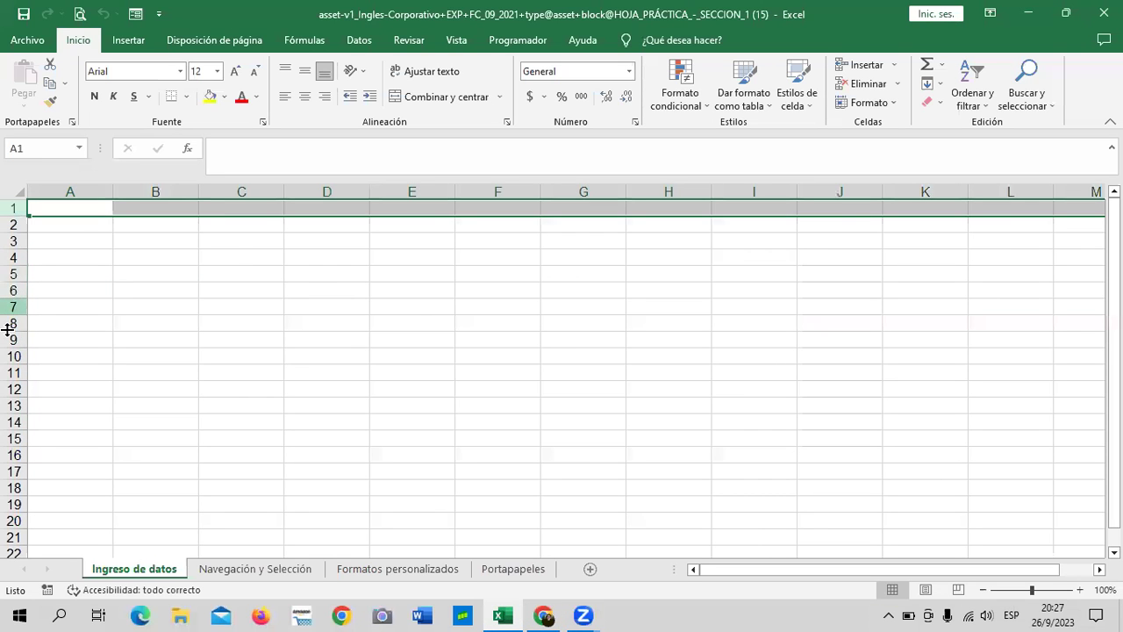
{"action": "scroll", "coordinate": [200, 342], "scroll_direction": "down", "scroll_amount": 10}
{"action": "left_click", "coordinate": [200, 341]}
{"action": "scroll", "coordinate": [16, 412], "scroll_direction": "down", "scroll_amount": 1}
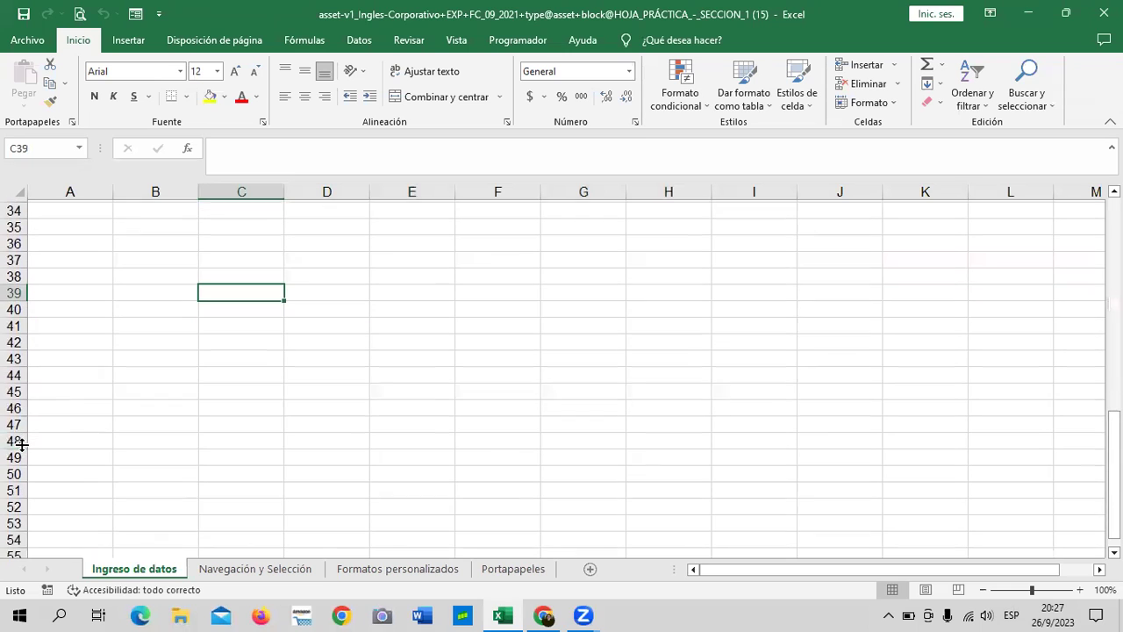
{"action": "scroll", "coordinate": [208, 434], "scroll_direction": "up", "scroll_amount": 8}
{"action": "scroll", "coordinate": [208, 434], "scroll_direction": "up", "scroll_amount": 3}
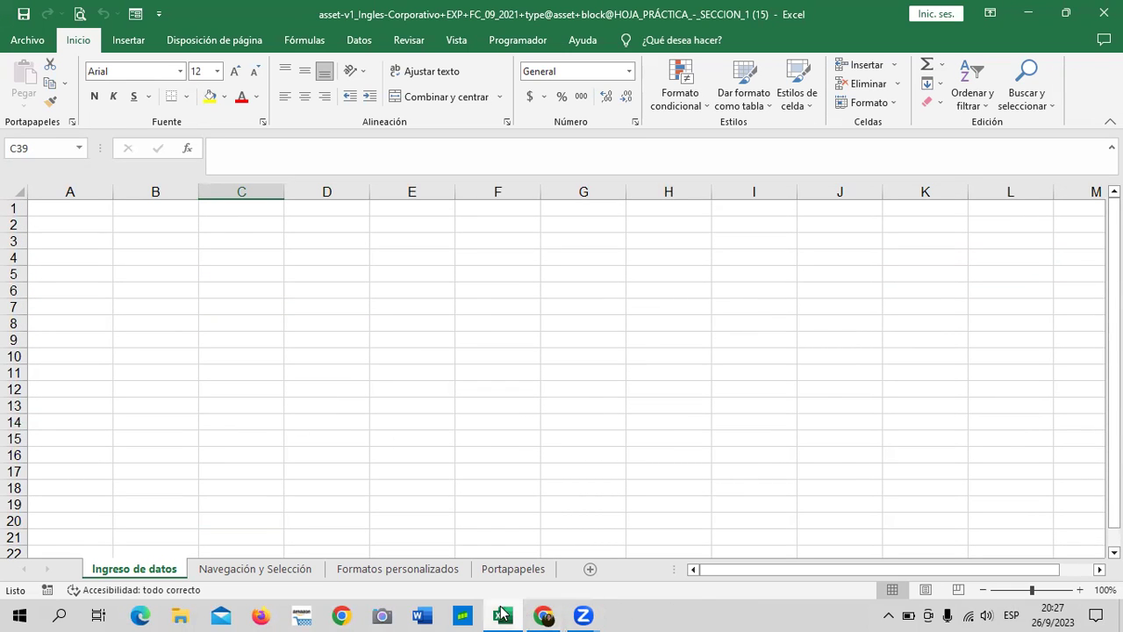
{"action": "left_click", "coordinate": [503, 612]}
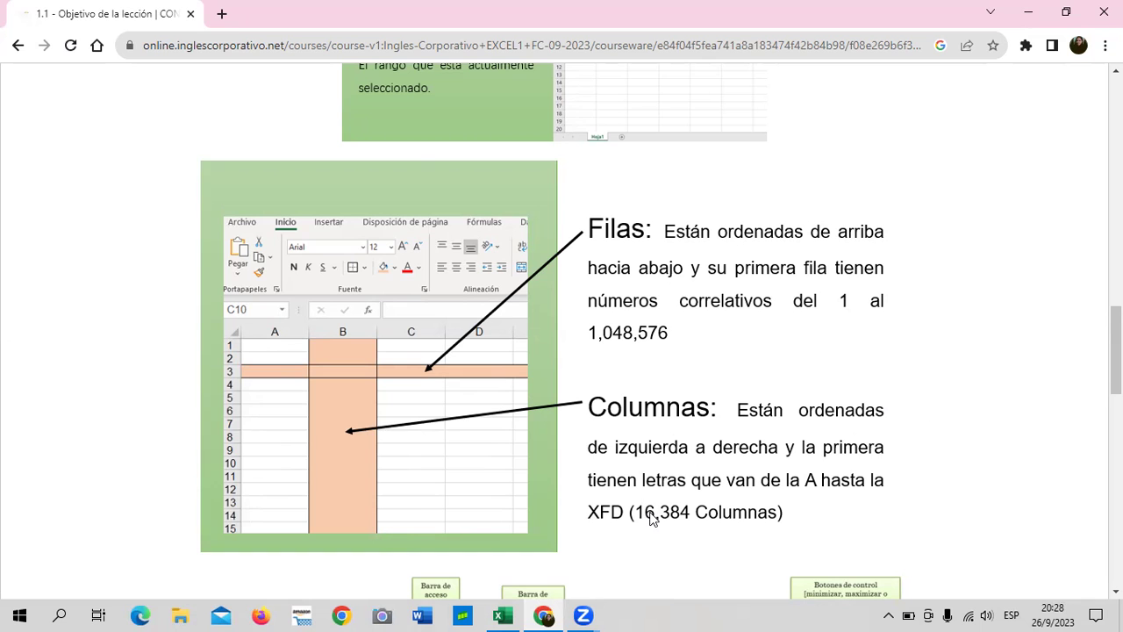
- Scroll past the rows and columns explanation, then return to the Excel practice workbook
{"action": "scroll", "coordinate": [687, 498], "scroll_direction": "down", "scroll_amount": 3}
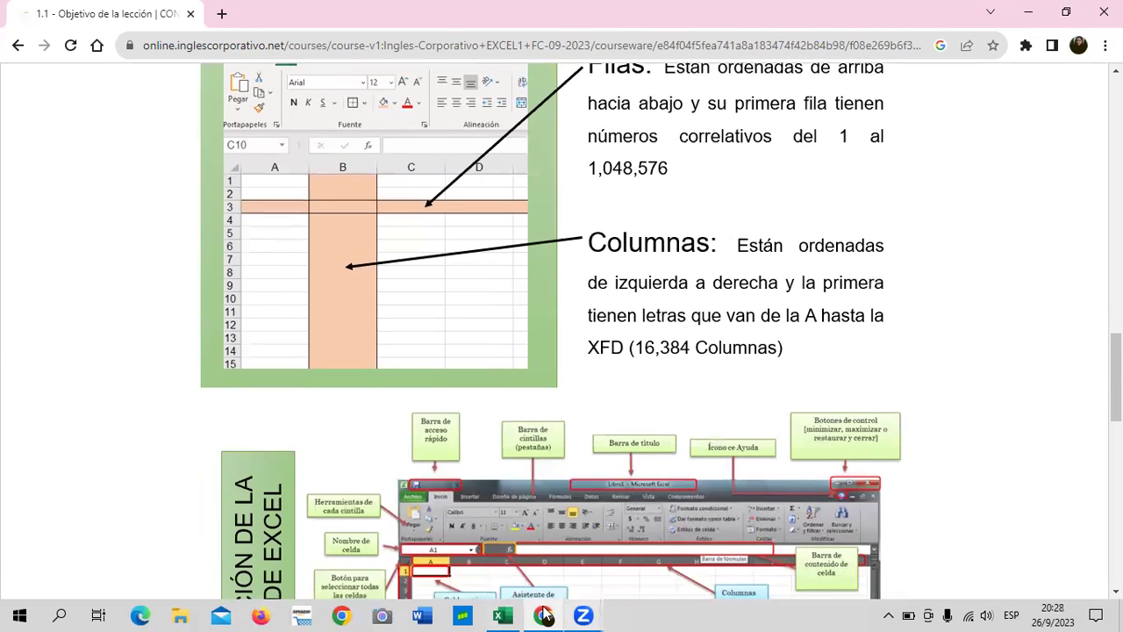
{"action": "left_click", "coordinate": [502, 615]}
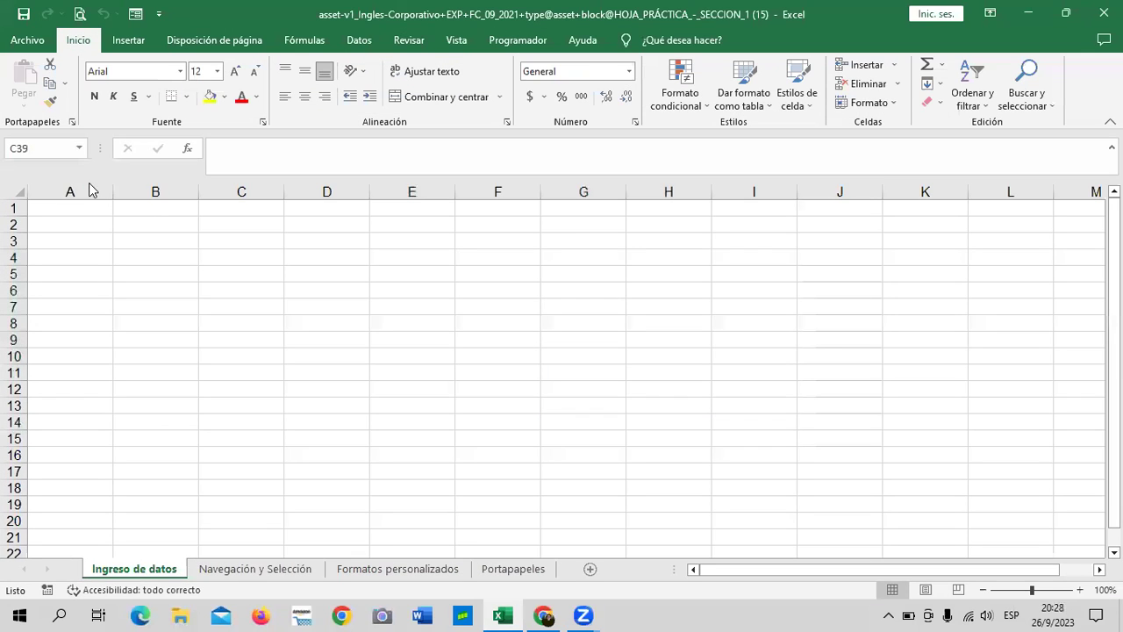
- Drag-select the ranges D2:I16 and E3:H16, then clear the selection
{"action": "mouse_move", "coordinate": [328, 217]}
{"action": "left_mouse_down"}
{"action": "mouse_move", "coordinate": [577, 414]}
{"action": "mouse_move", "coordinate": [736, 446]}
{"action": "left_mouse_up"}
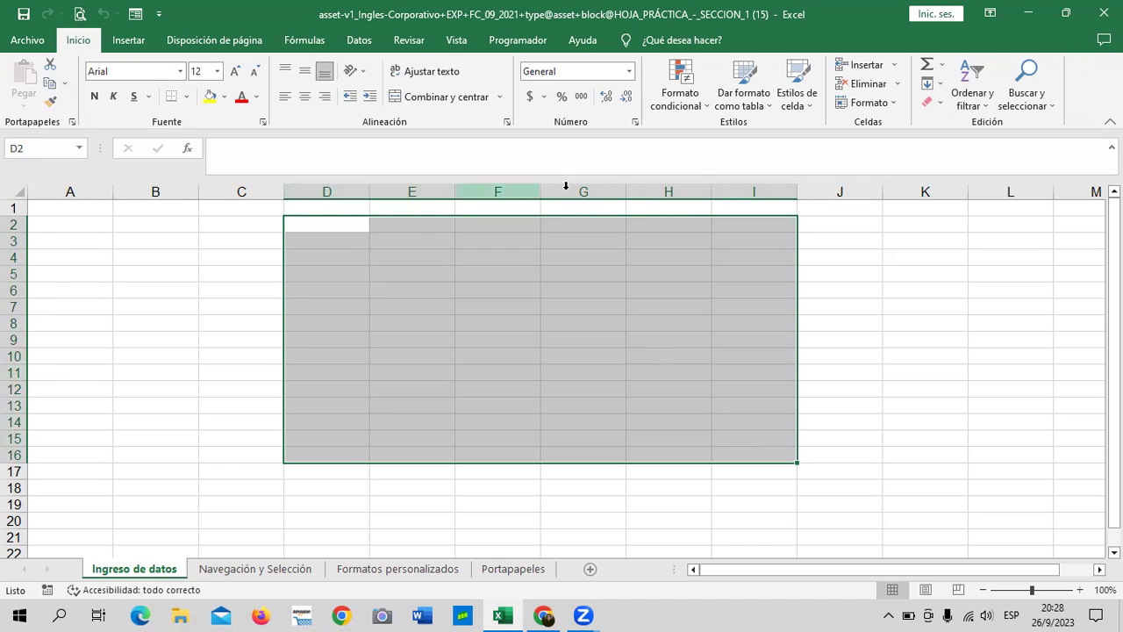
{"action": "left_click", "coordinate": [892, 321]}
{"action": "mouse_move", "coordinate": [443, 242]}
{"action": "left_mouse_down"}
{"action": "mouse_move", "coordinate": [727, 436]}
{"action": "mouse_move", "coordinate": [752, 421]}
{"action": "left_mouse_up"}
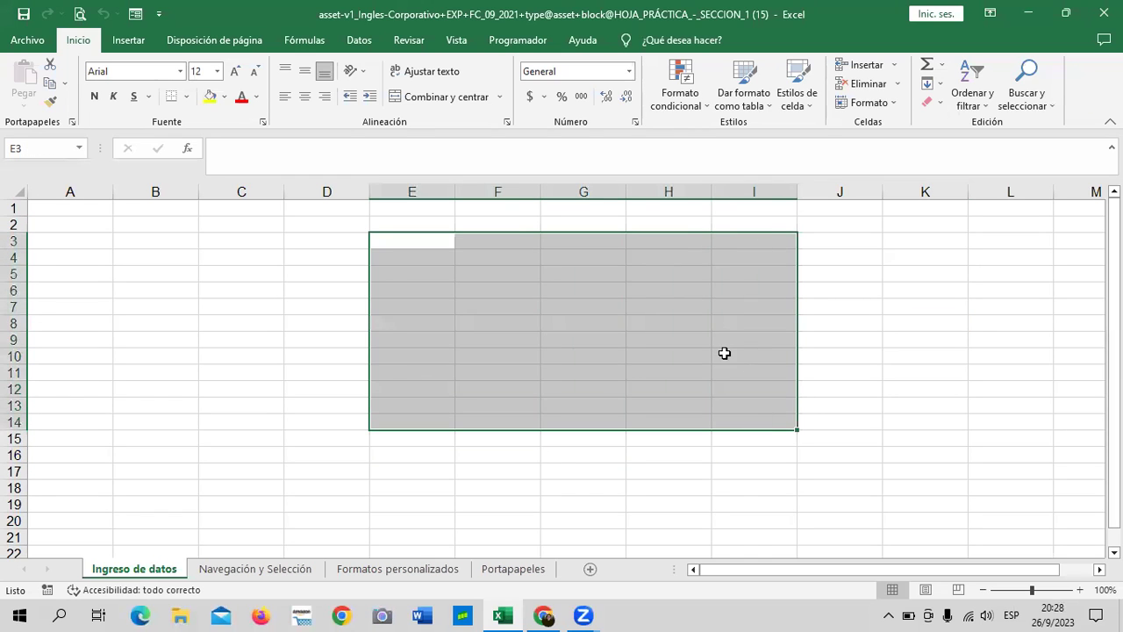
{"action": "left_click", "coordinate": [307, 391]}
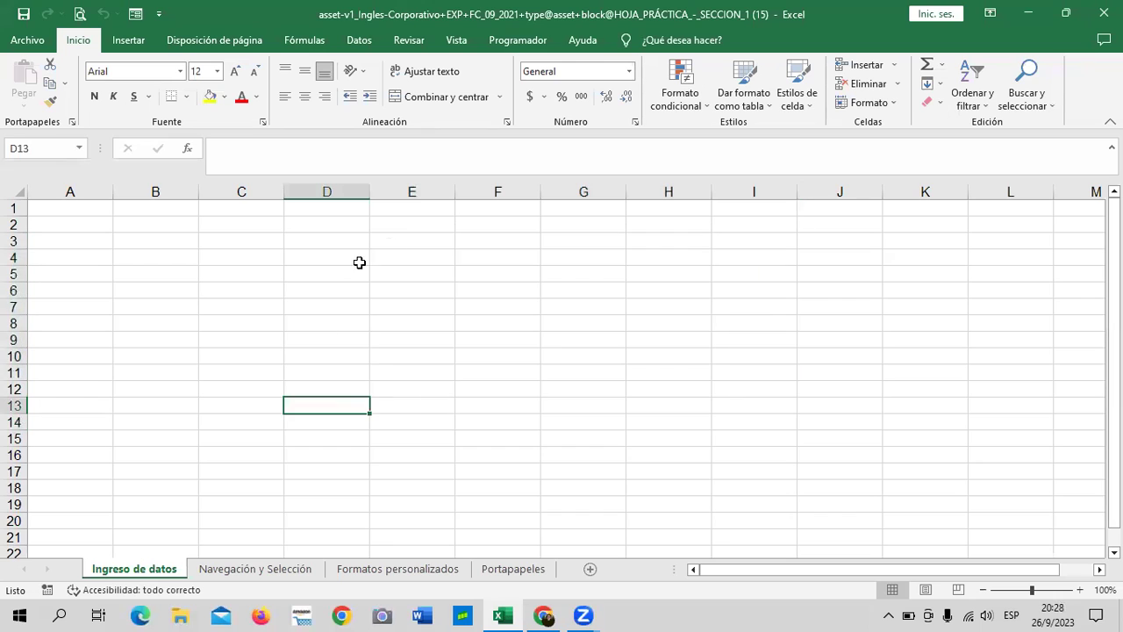
- Select all of column E, then columns E through J, and deselect by picking cell F7
{"action": "left_click", "coordinate": [411, 186]}
{"action": "left_click", "coordinate": [572, 256]}
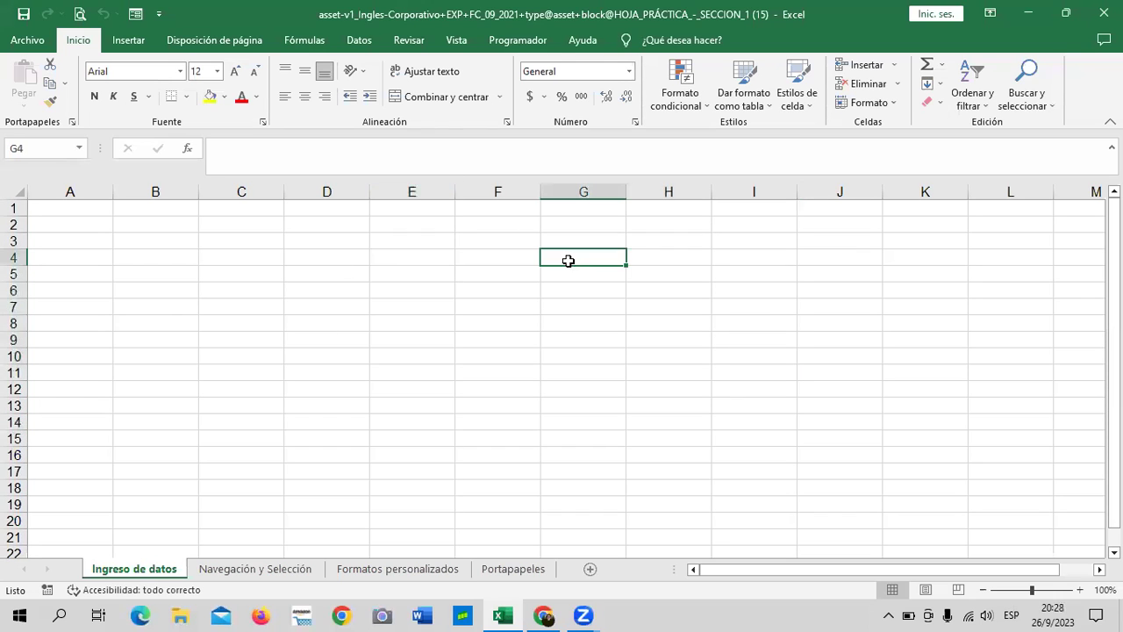
{"action": "left_click", "coordinate": [416, 192]}
{"action": "left_click_drag", "start_coordinate": [417, 192], "coordinate": [882, 196]}
{"action": "left_click", "coordinate": [282, 284]}
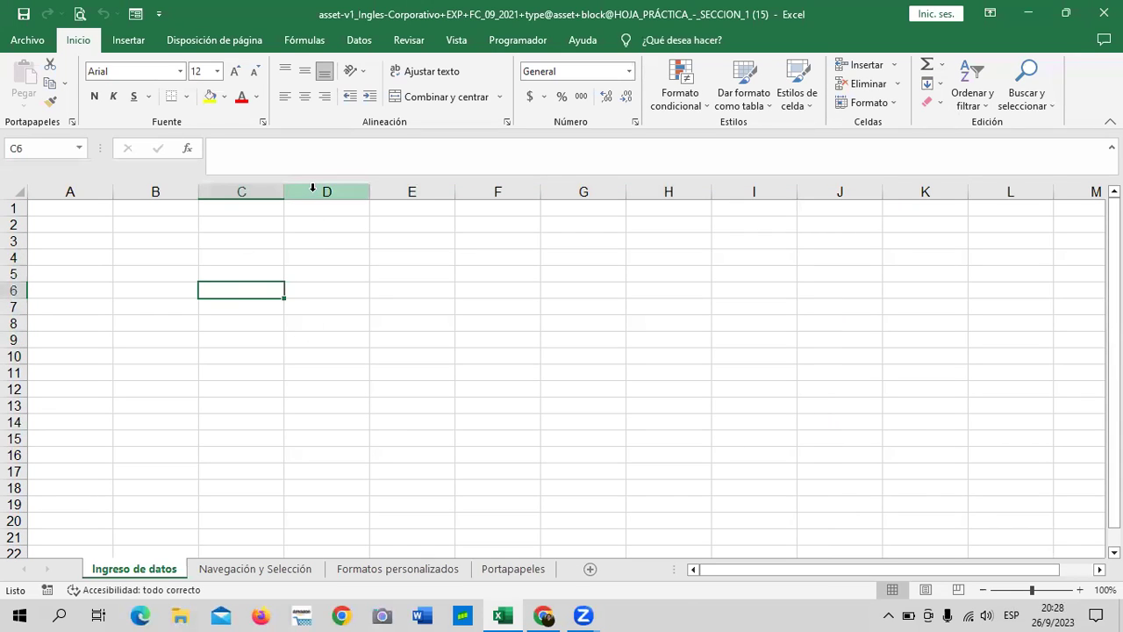
{"action": "left_click", "coordinate": [464, 310]}
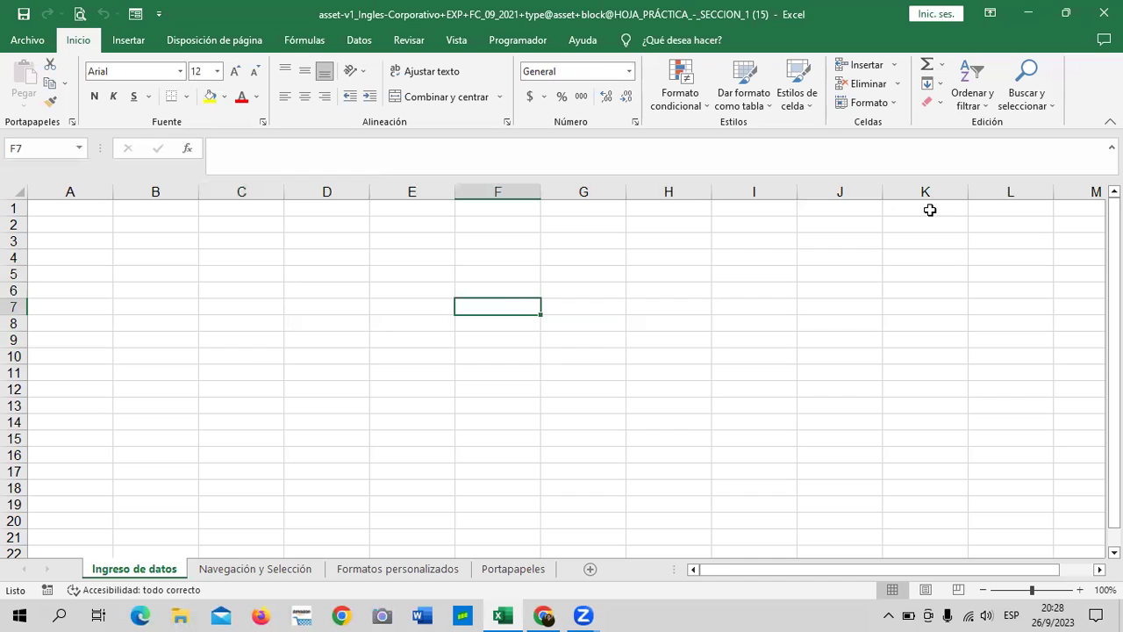
{"action": "left_click_drag", "start_coordinate": [7, 398], "coordinate": [7, 450]}
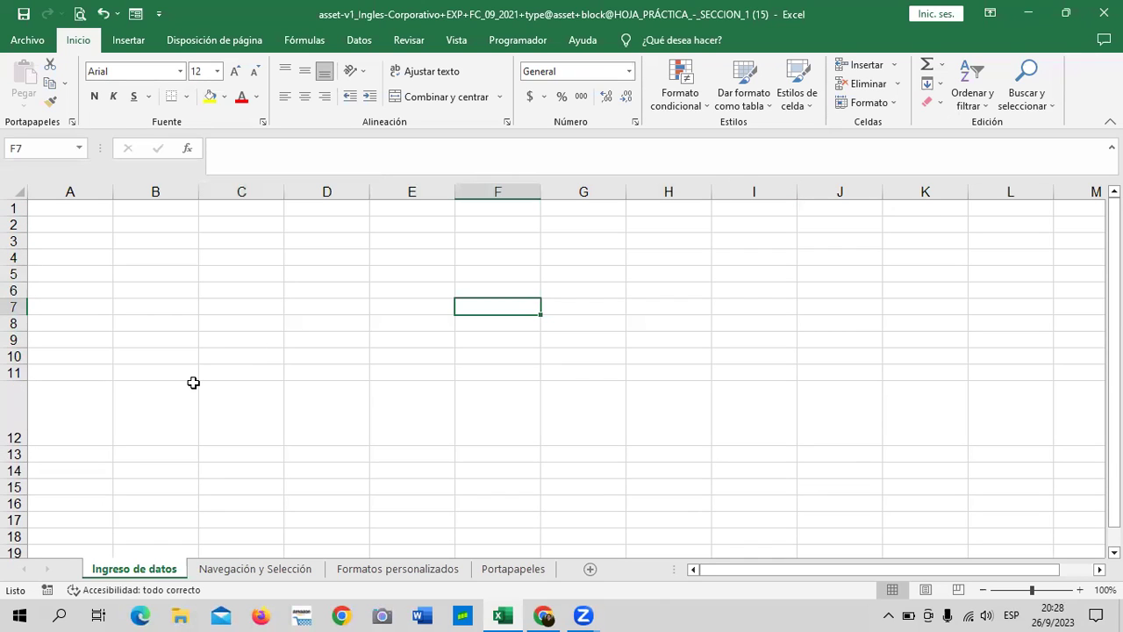
{"action": "left_click", "coordinate": [103, 13]}
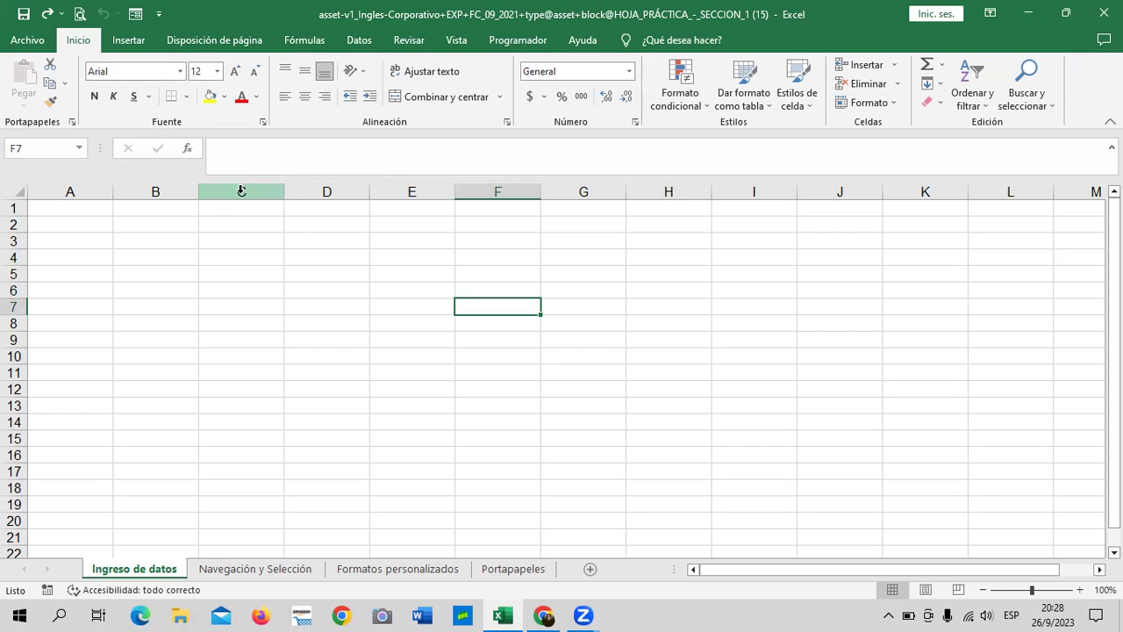
{"action": "left_click", "coordinate": [345, 293]}
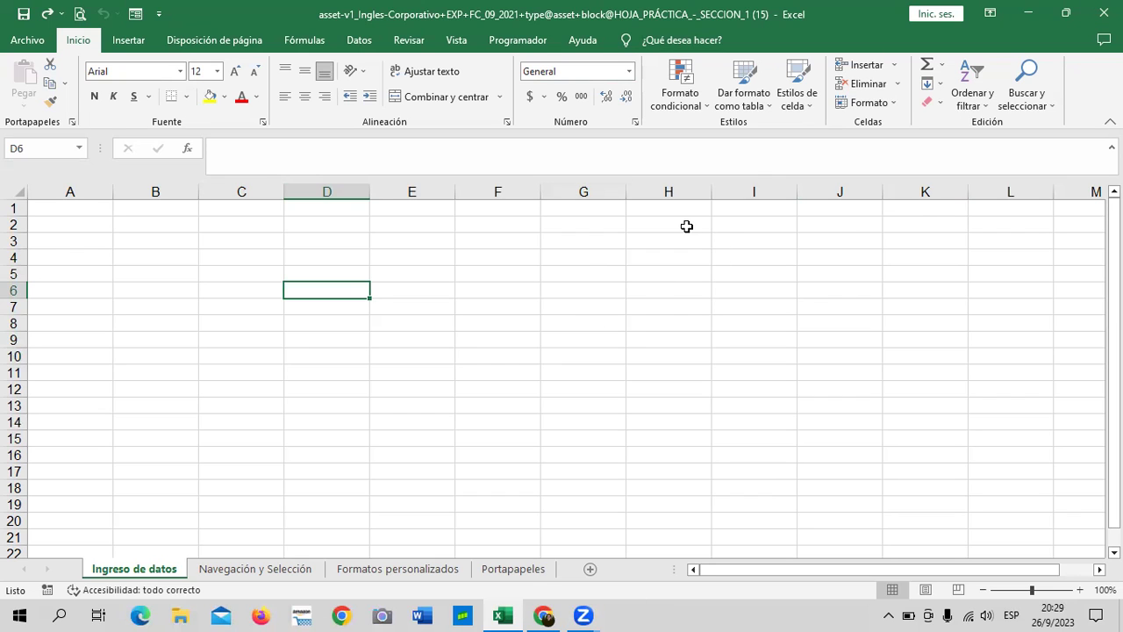
- Select cells H1:H20, then the entire column H, and deselect it
{"action": "left_click_drag", "start_coordinate": [661, 212], "coordinate": [669, 517]}
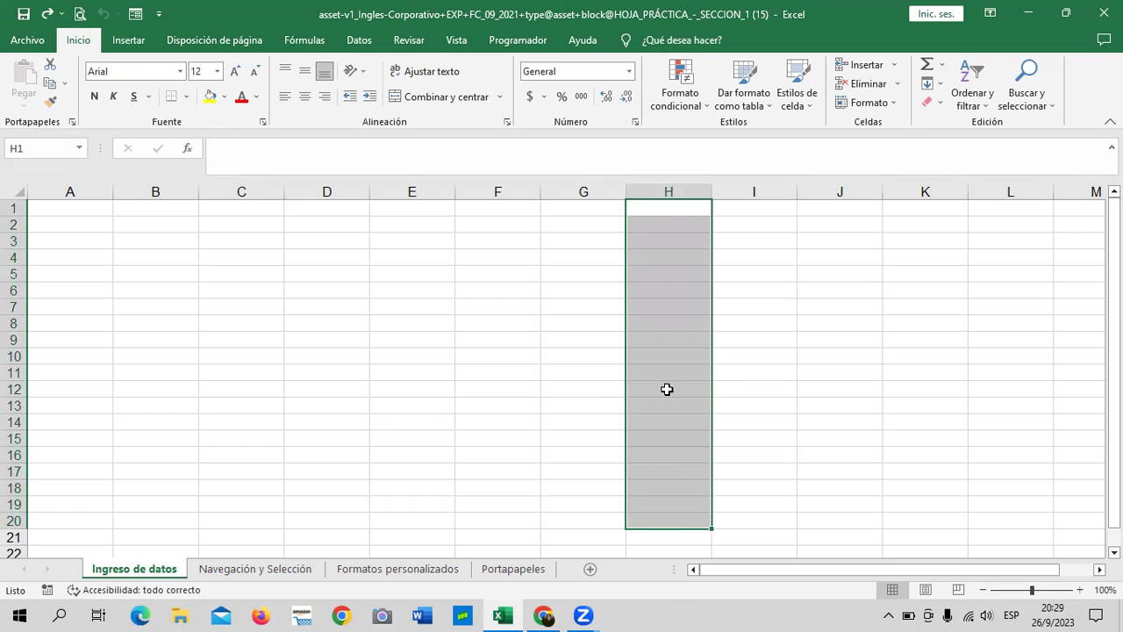
{"action": "left_click", "coordinate": [808, 360]}
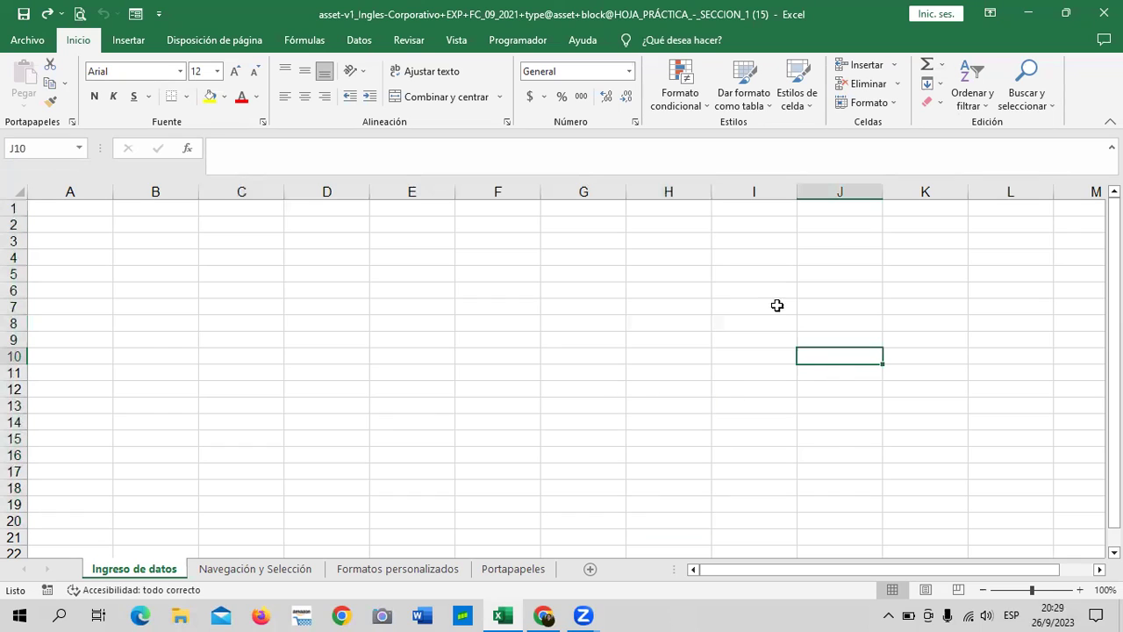
{"action": "left_click", "coordinate": [690, 186]}
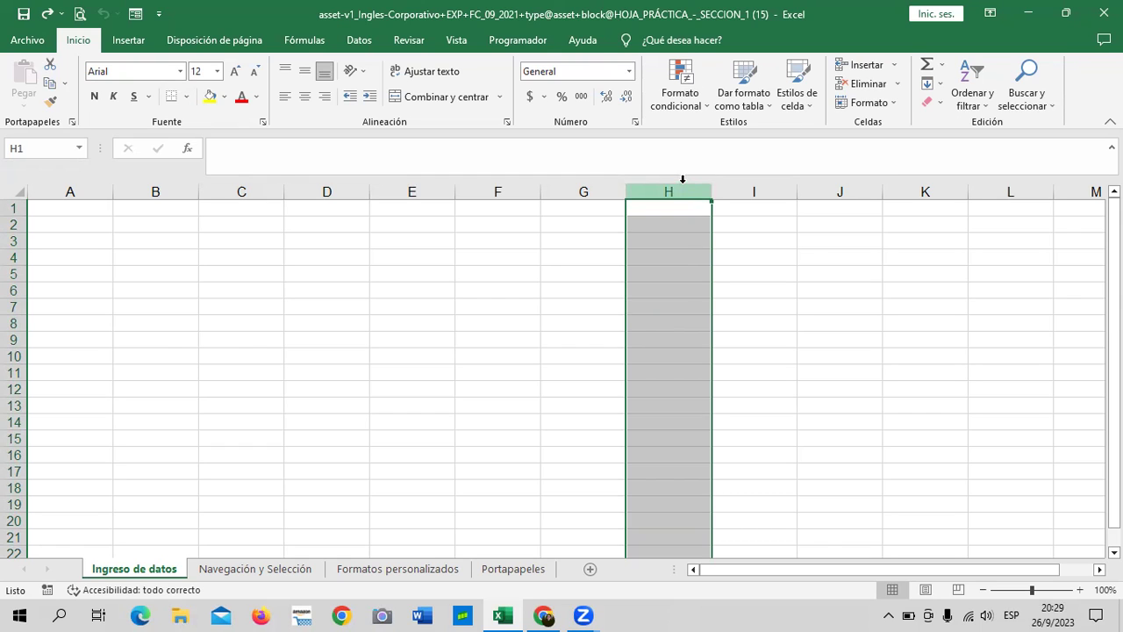
{"action": "scroll", "coordinate": [684, 296], "scroll_direction": "down", "scroll_amount": 3}
{"action": "scroll", "coordinate": [685, 295], "scroll_direction": "down", "scroll_amount": 5}
{"action": "scroll", "coordinate": [682, 303], "scroll_direction": "up", "scroll_amount": 8}
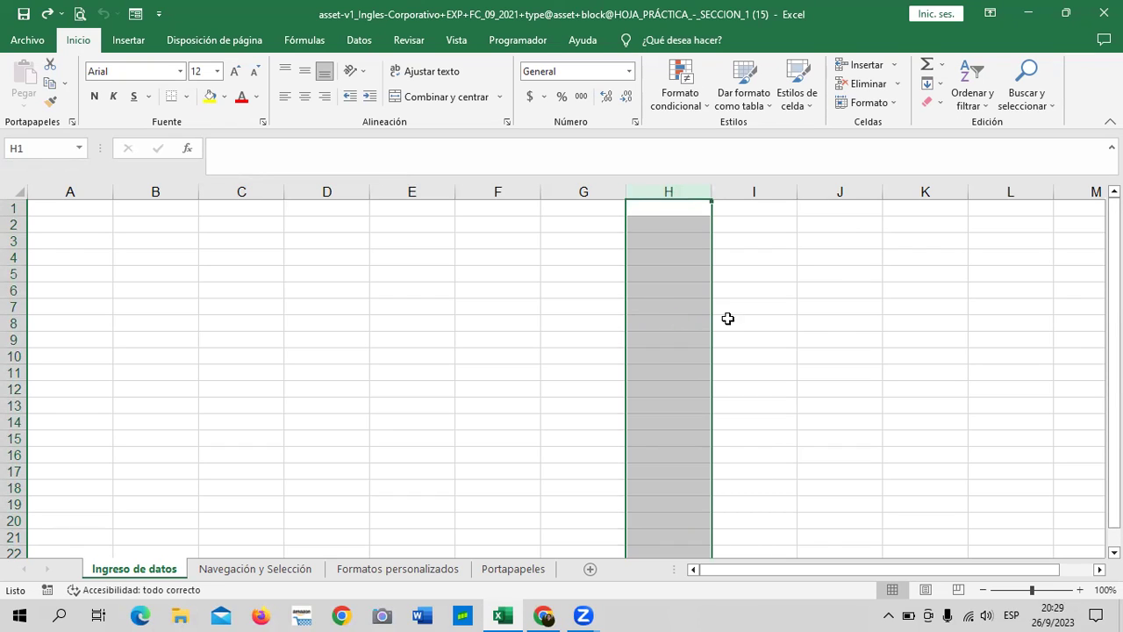
{"action": "left_click", "coordinate": [837, 323]}
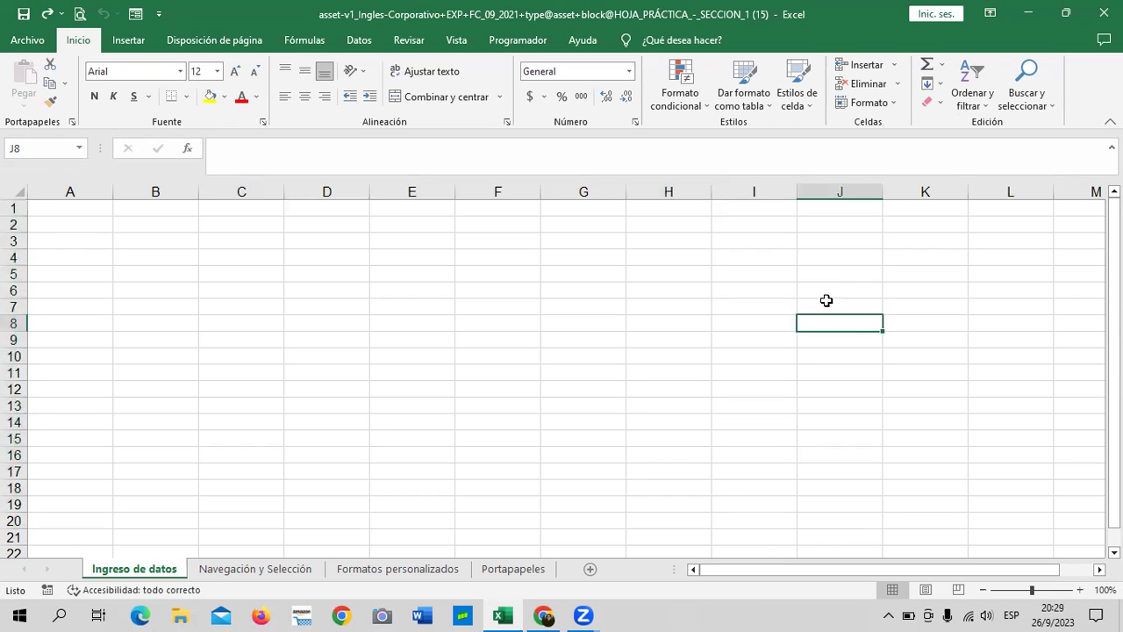
- Select rows 1, 3 and 8 in turn, then the range A8:D8
{"action": "left_click", "coordinate": [13, 207]}
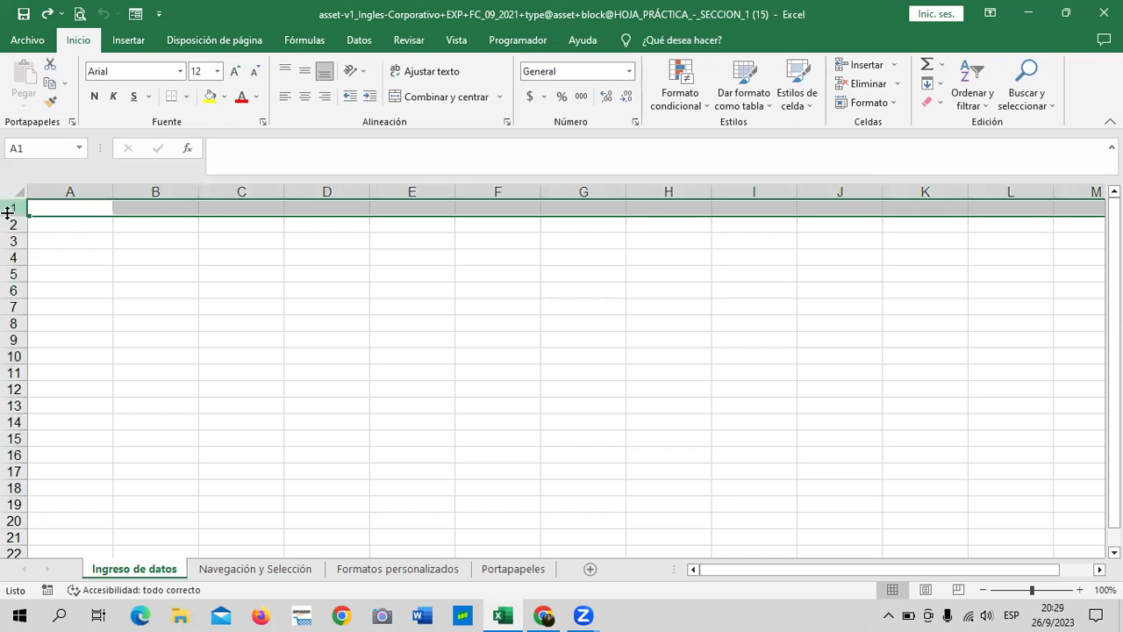
{"action": "left_click", "coordinate": [13, 241]}
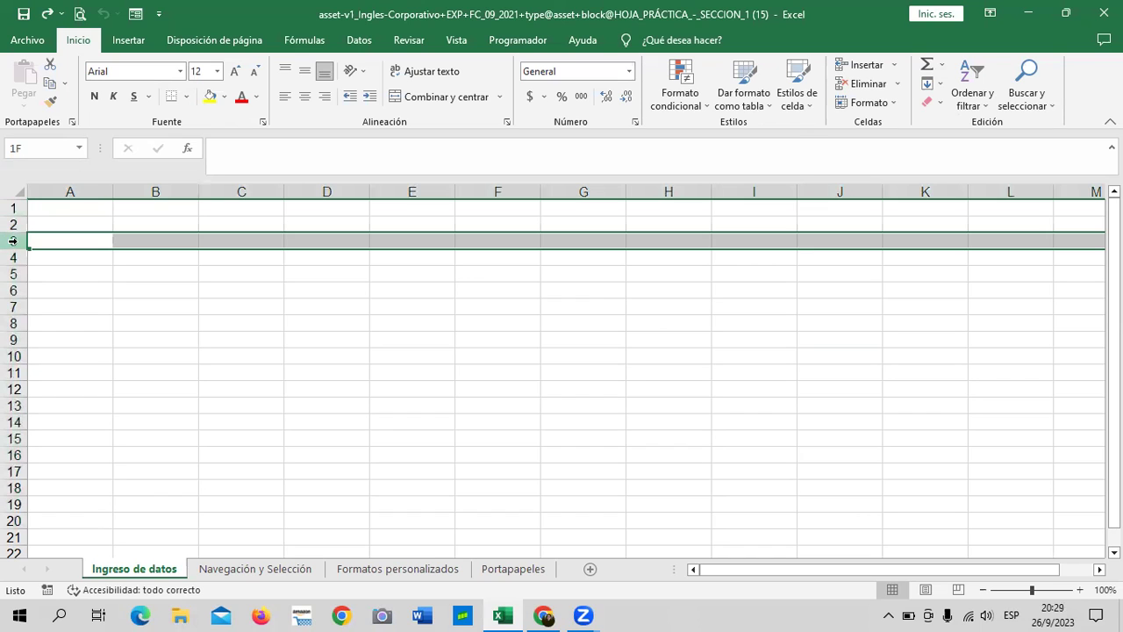
{"action": "left_click", "coordinate": [13, 323]}
{"action": "left_click", "coordinate": [178, 433]}
{"action": "left_click", "coordinate": [79, 322]}
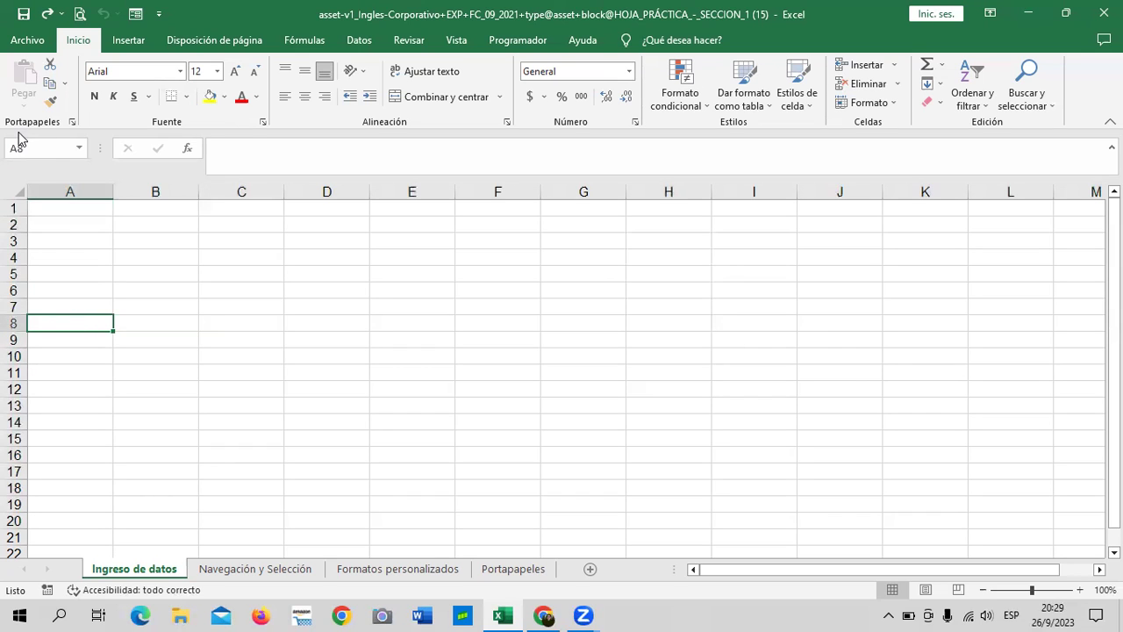
{"action": "left_click", "coordinate": [159, 339]}
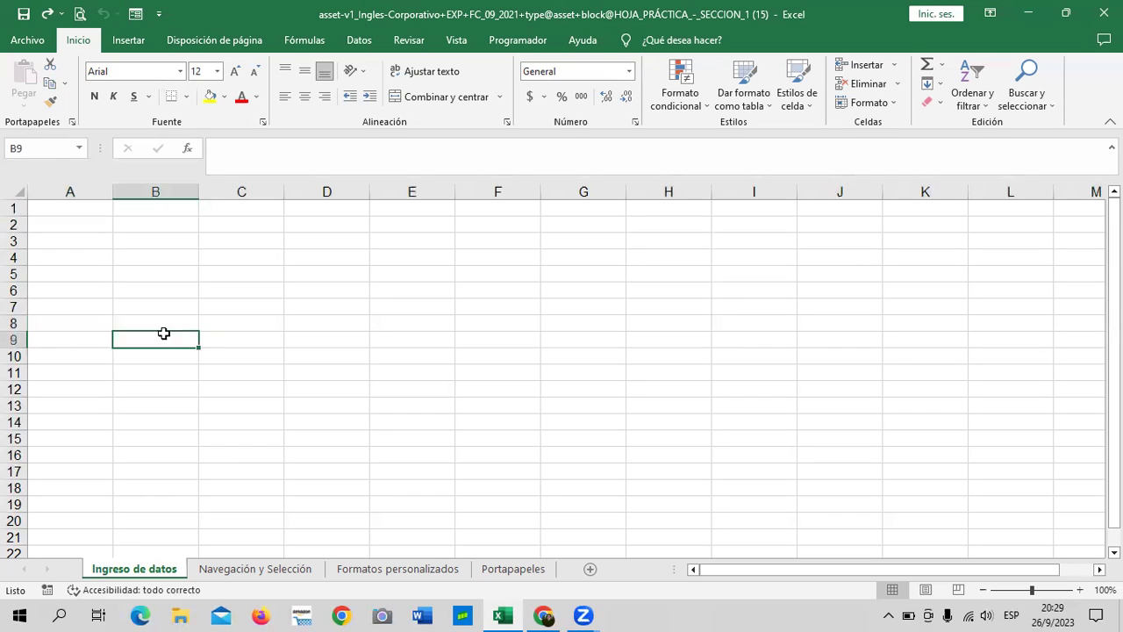
{"action": "left_click", "coordinate": [59, 322]}
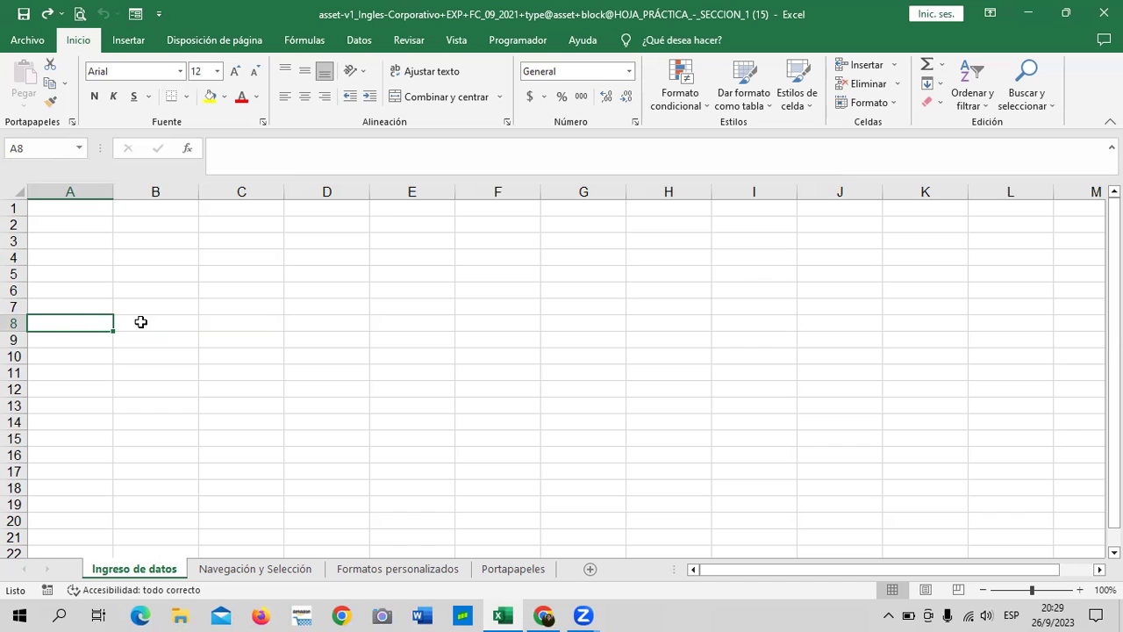
{"action": "left_click_drag", "start_coordinate": [140, 322], "coordinate": [321, 322]}
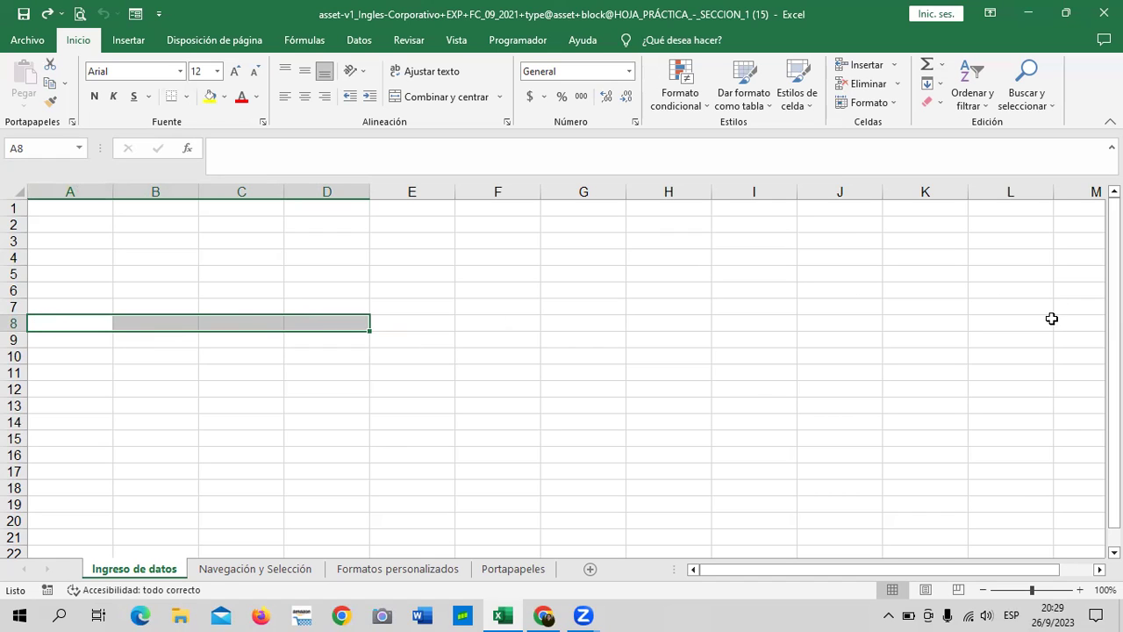
- Reselect row 8 twice, clearing it each time, ending on cell B12
{"action": "left_click", "coordinate": [510, 439]}
{"action": "left_click", "coordinate": [13, 323]}
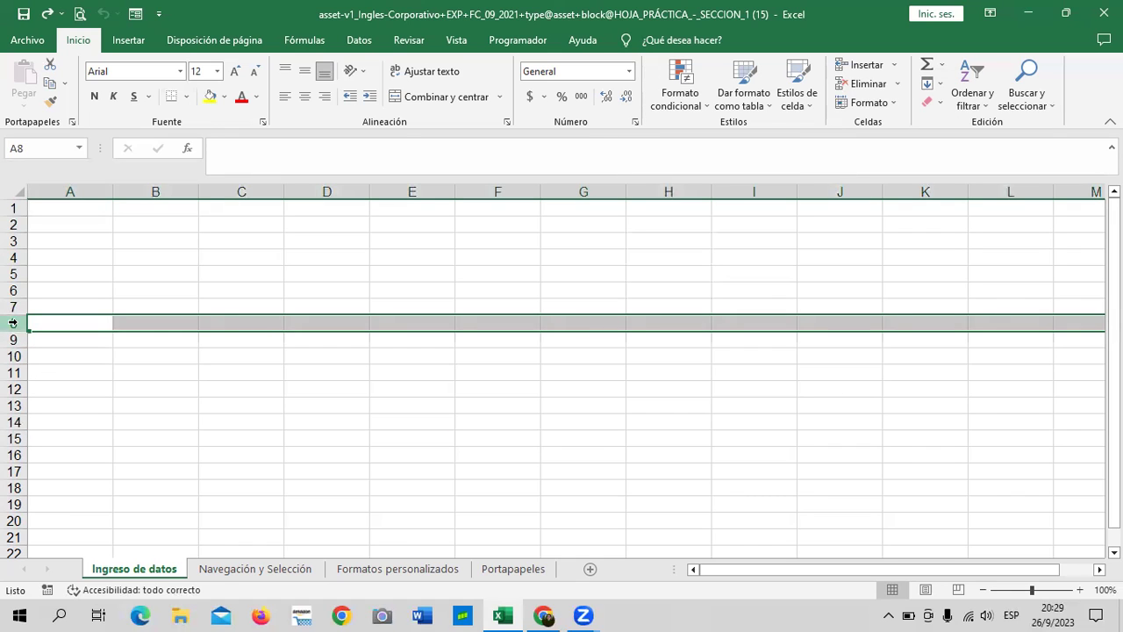
{"action": "left_click", "coordinate": [428, 372]}
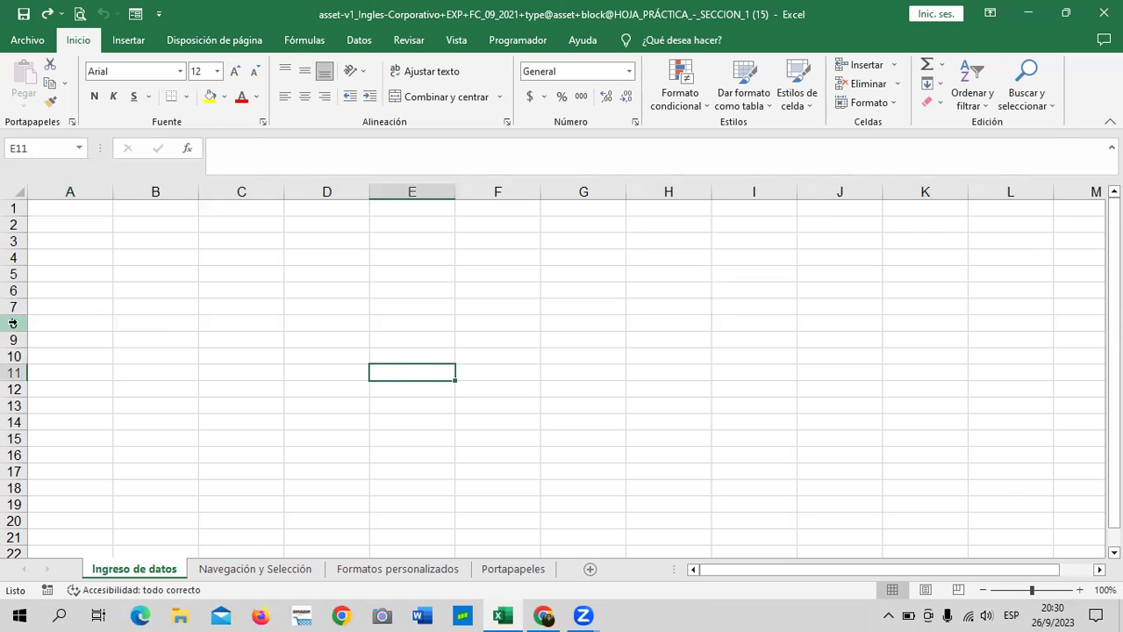
{"action": "left_click", "coordinate": [13, 323]}
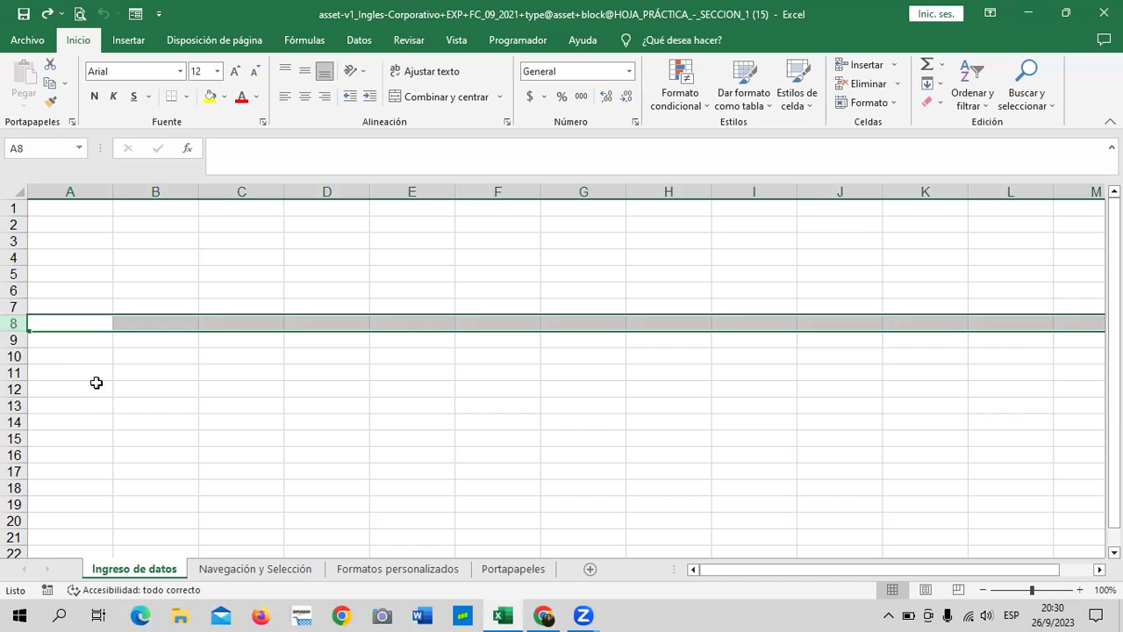
{"action": "left_click", "coordinate": [185, 390]}
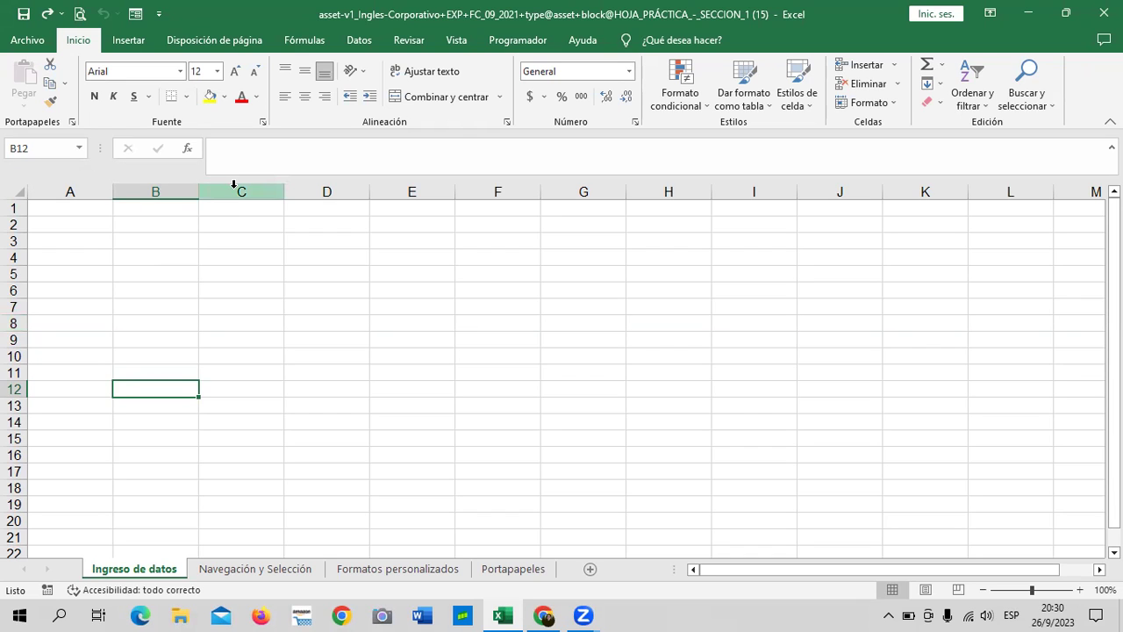
- Pick cells E7, F6, E3 and E4, select the range E2:J14, then clear it
{"action": "left_click", "coordinate": [373, 306]}
{"action": "left_click", "coordinate": [521, 287]}
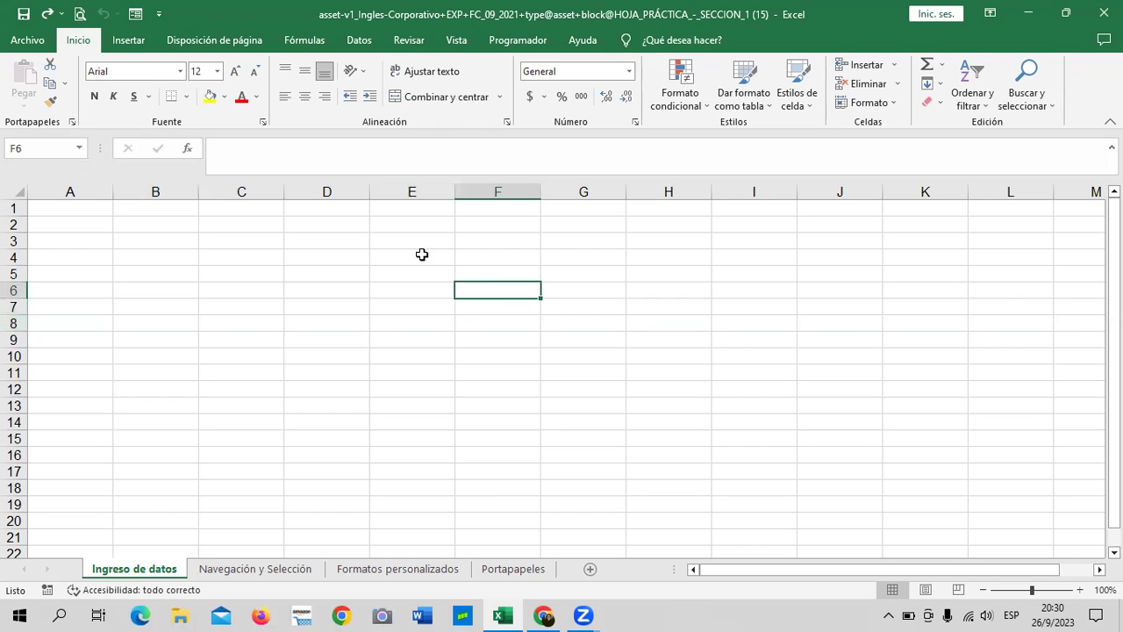
{"action": "left_click", "coordinate": [377, 243]}
{"action": "left_click", "coordinate": [437, 256]}
{"action": "left_click", "coordinate": [576, 270]}
{"action": "left_click_drag", "start_coordinate": [412, 225], "coordinate": [805, 415]}
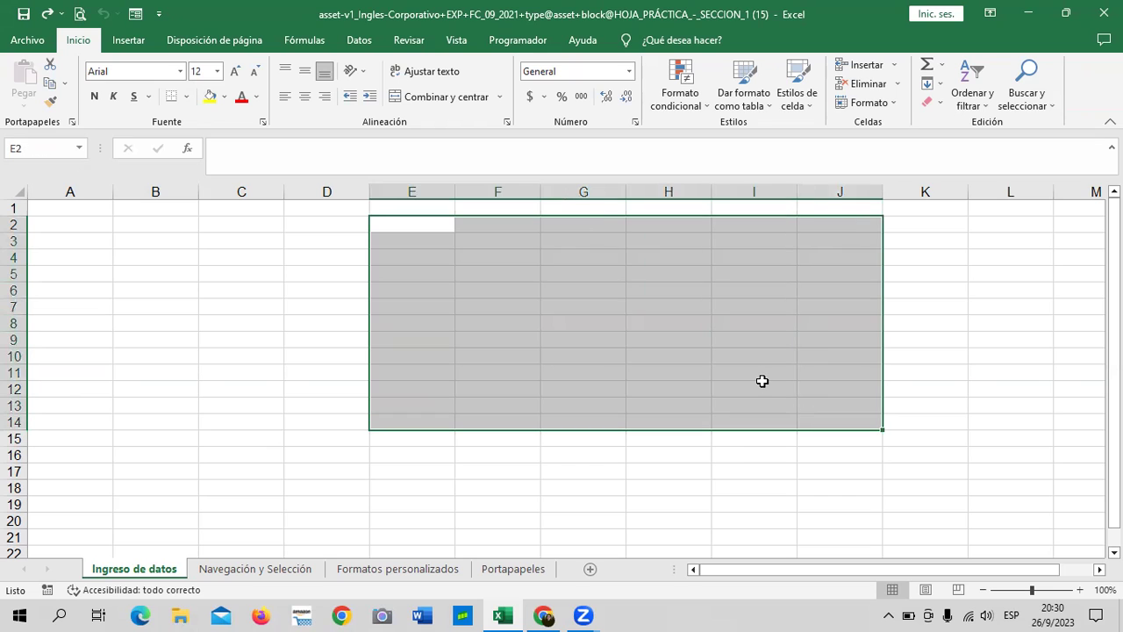
{"action": "left_click", "coordinate": [939, 367]}
- Drag cell E4 down to E12, undo the move, and make G16 the active cell
{"action": "left_click", "coordinate": [379, 262]}
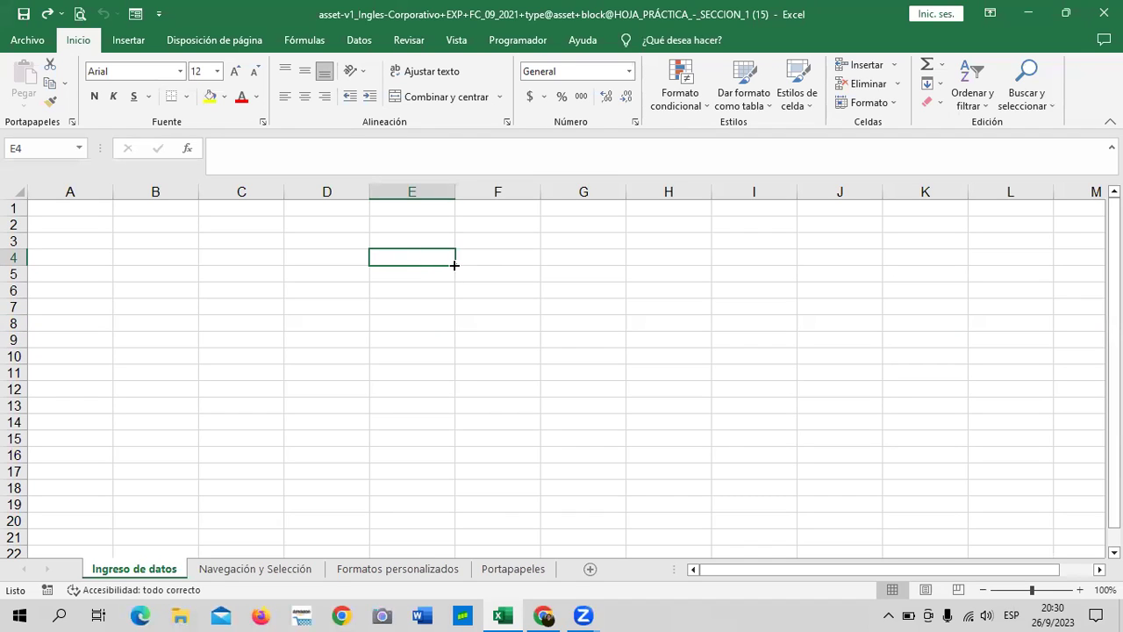
{"action": "left_click_drag", "start_coordinate": [419, 266], "coordinate": [435, 373]}
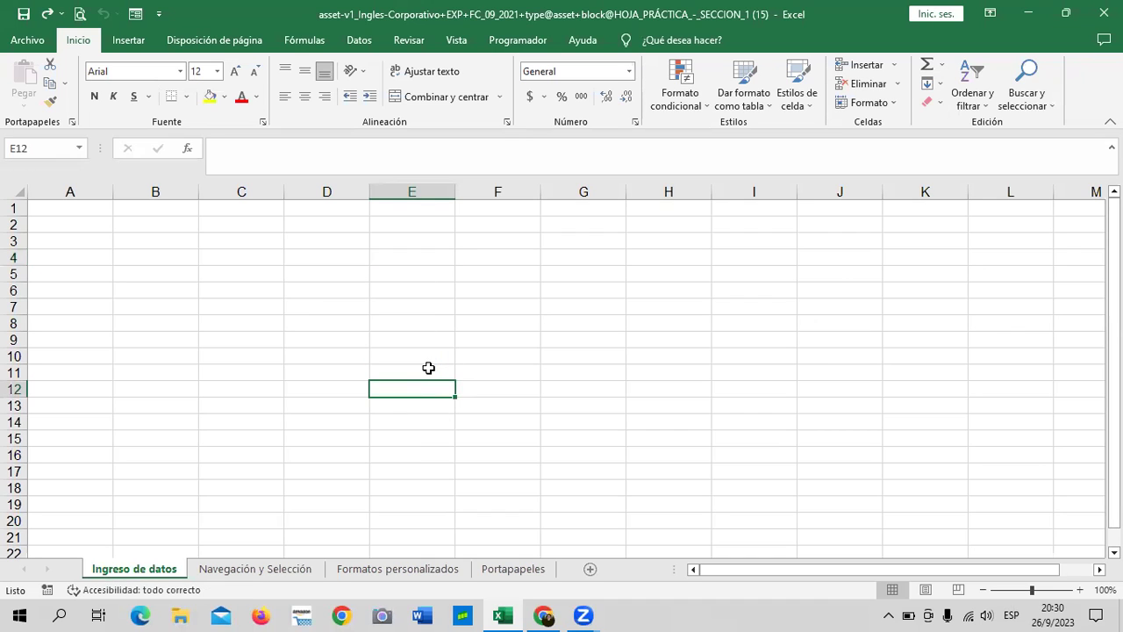
{"action": "key", "text": "ctrl+z"}
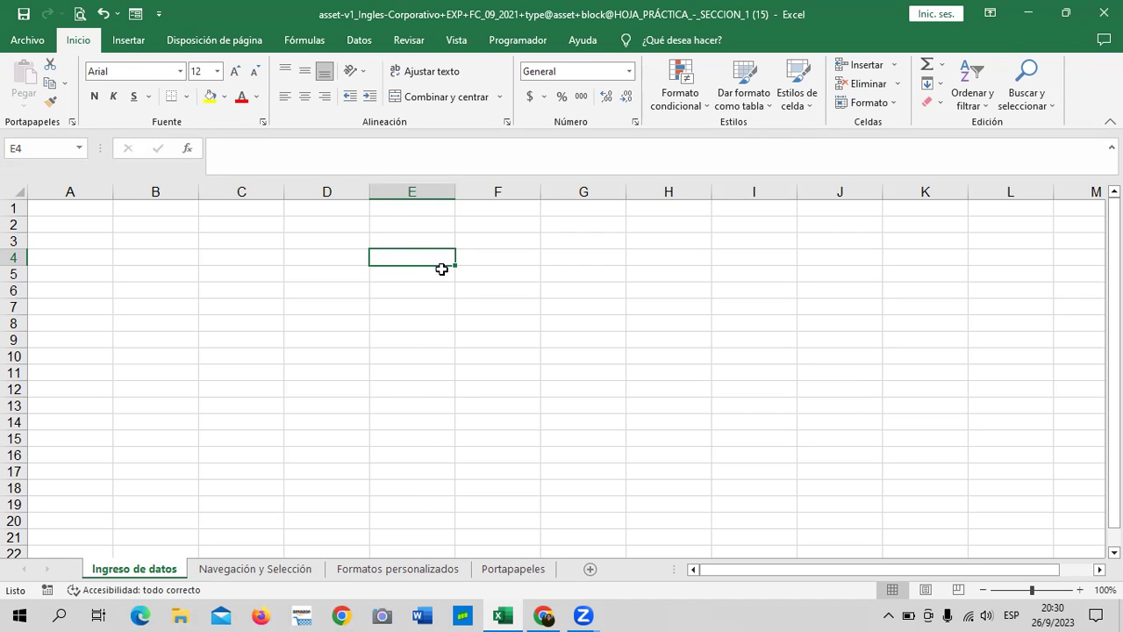
{"action": "left_click", "coordinate": [584, 451]}
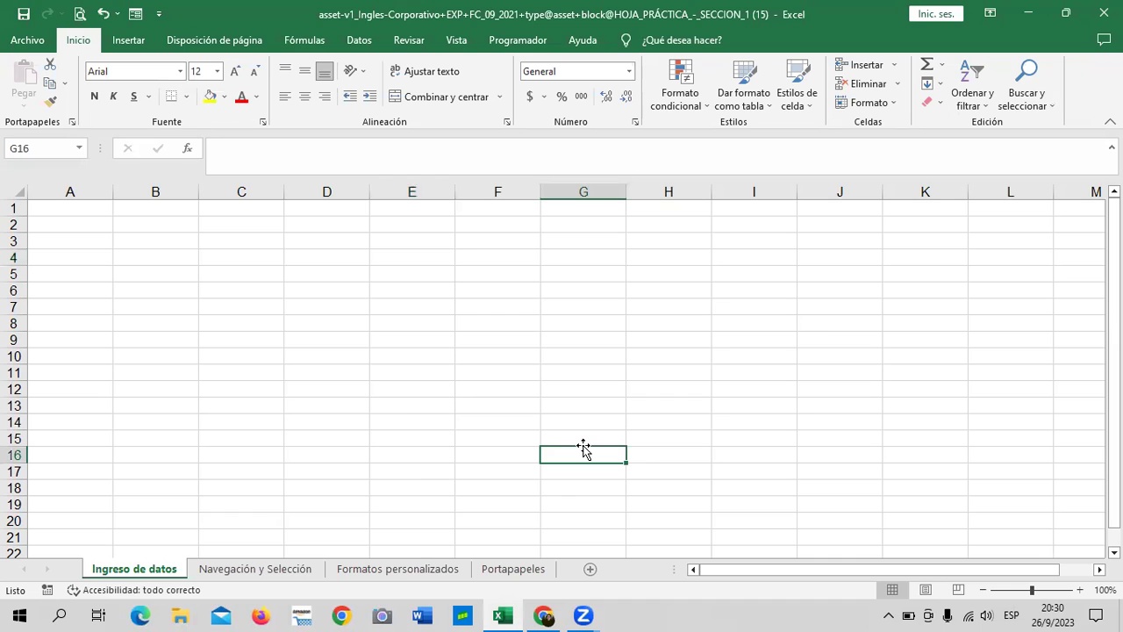
{"action": "left_click", "coordinate": [545, 614]}
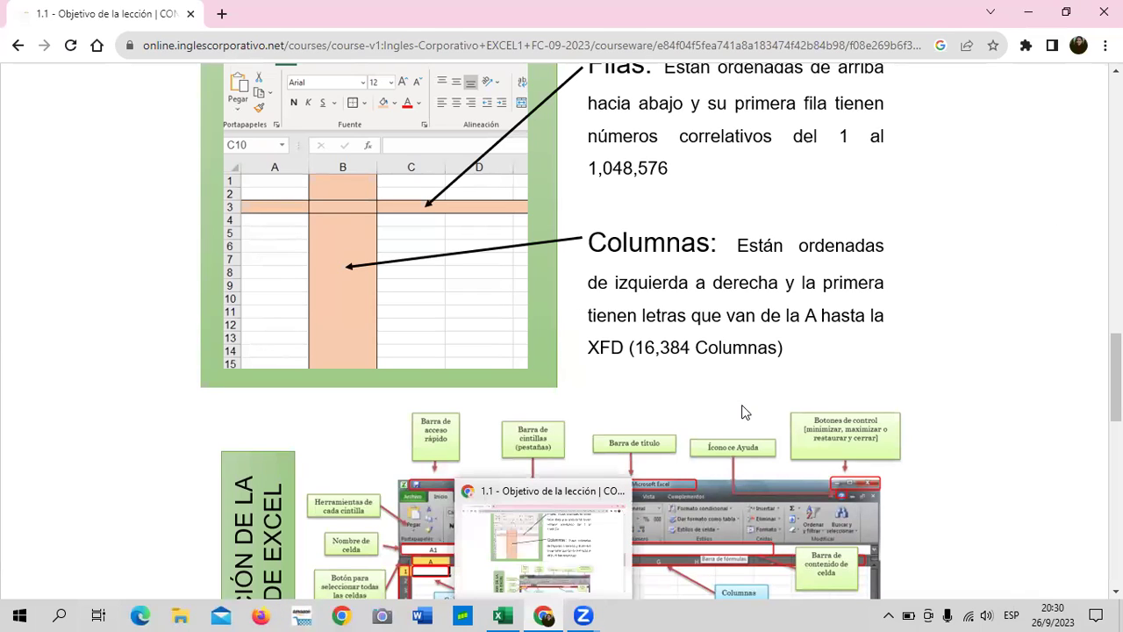
- Scroll the lesson past the window-layout diagram to 'Ingreso de datos a Excel', then return to Excel
{"action": "scroll", "coordinate": [540, 278], "scroll_direction": "up", "scroll_amount": 1}
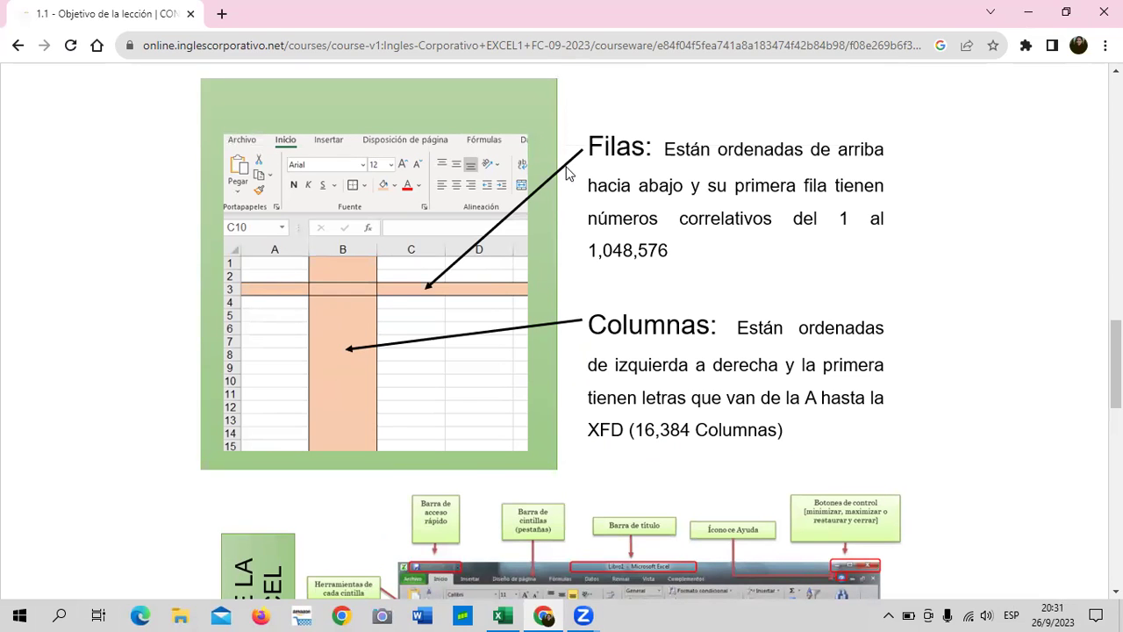
{"action": "scroll", "coordinate": [612, 371], "scroll_direction": "down", "scroll_amount": 2}
{"action": "scroll", "coordinate": [612, 371], "scroll_direction": "down", "scroll_amount": 2}
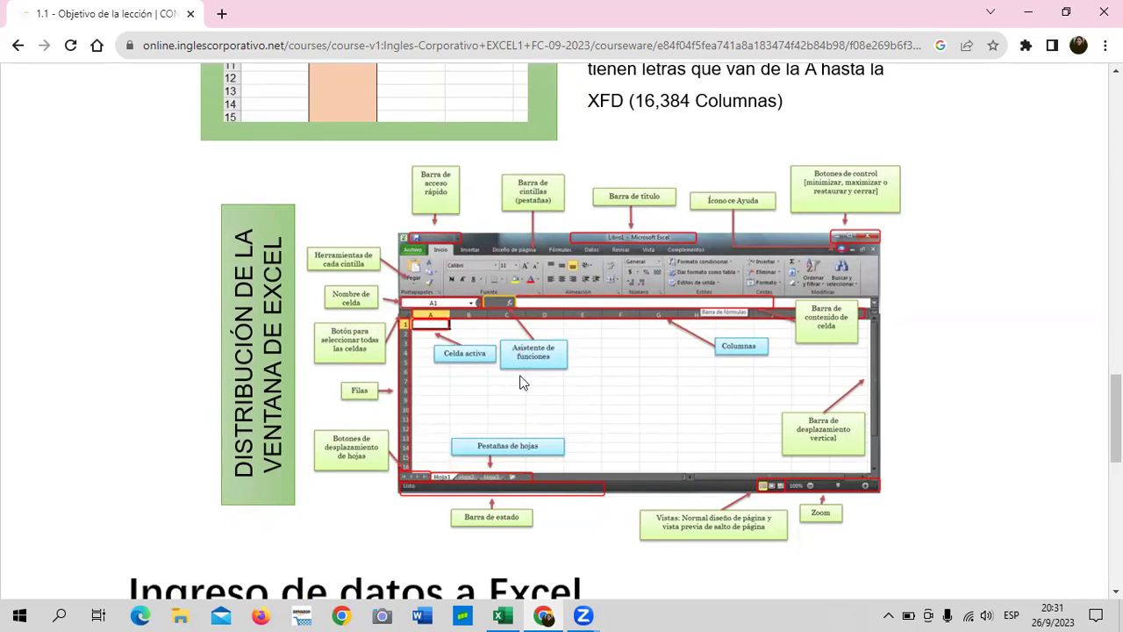
{"action": "scroll", "coordinate": [537, 421], "scroll_direction": "down", "scroll_amount": 3}
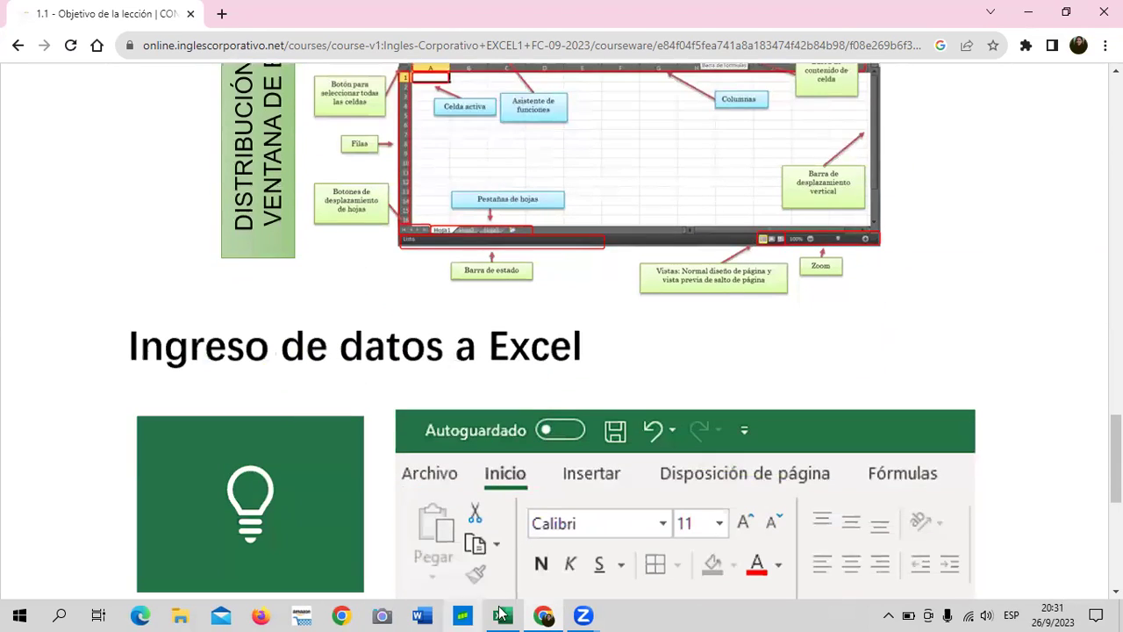
{"action": "left_click", "coordinate": [502, 615]}
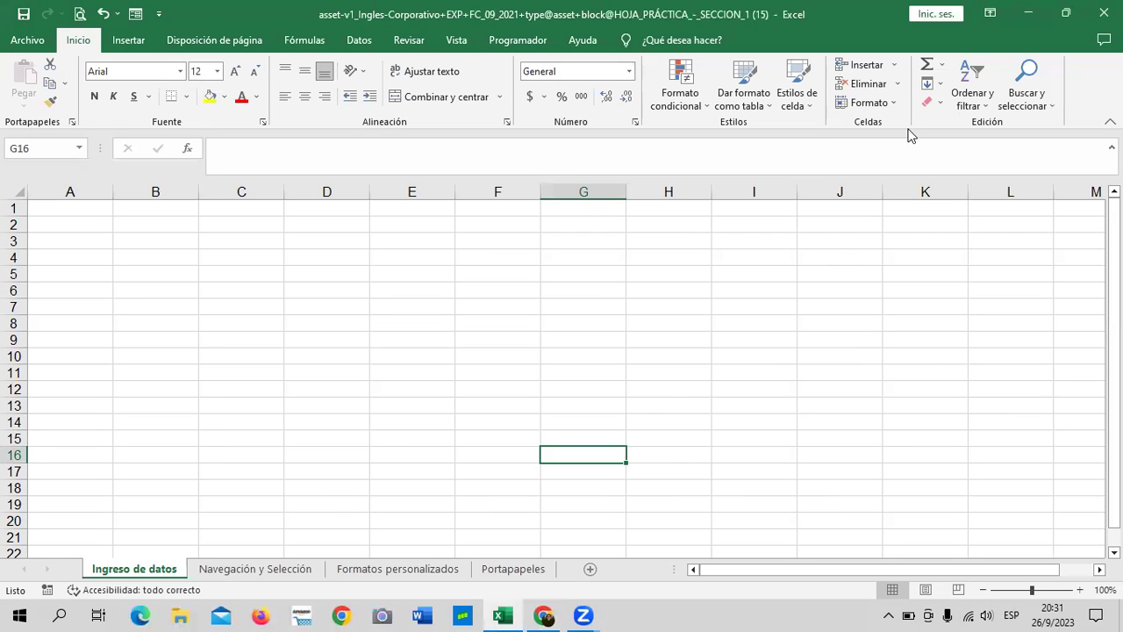
{"action": "left_click", "coordinate": [498, 306]}
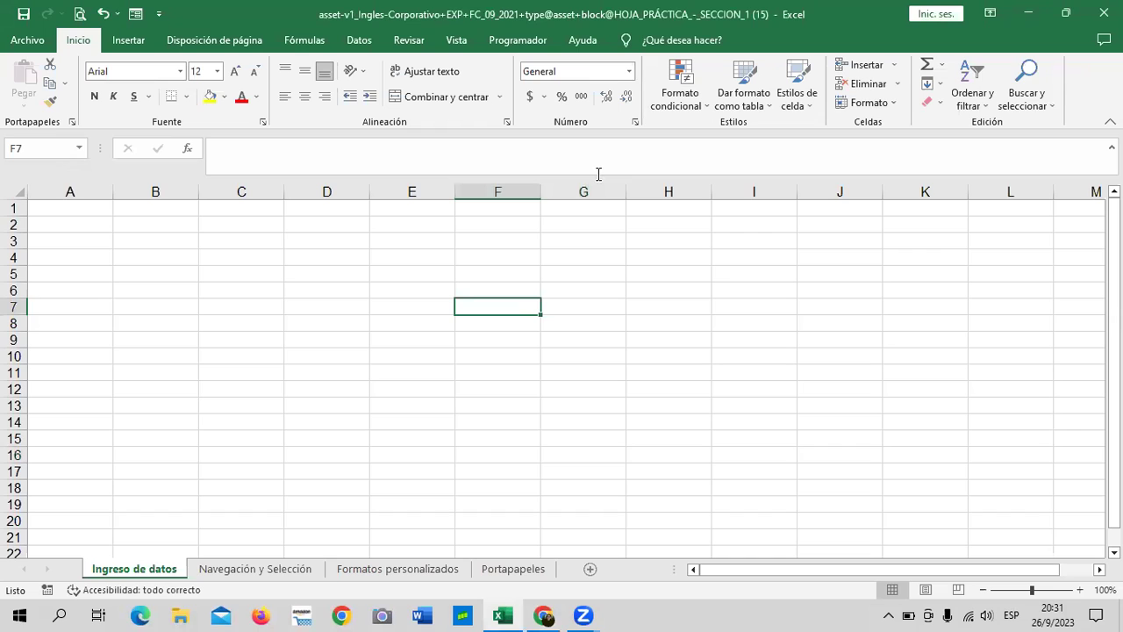
{"action": "key", "text": "Right"}
{"action": "key", "text": "Right"}
{"action": "key", "text": "Right"}
{"action": "key", "text": "Down"}
{"action": "key", "text": "Down"}
{"action": "key", "text": "Down"}
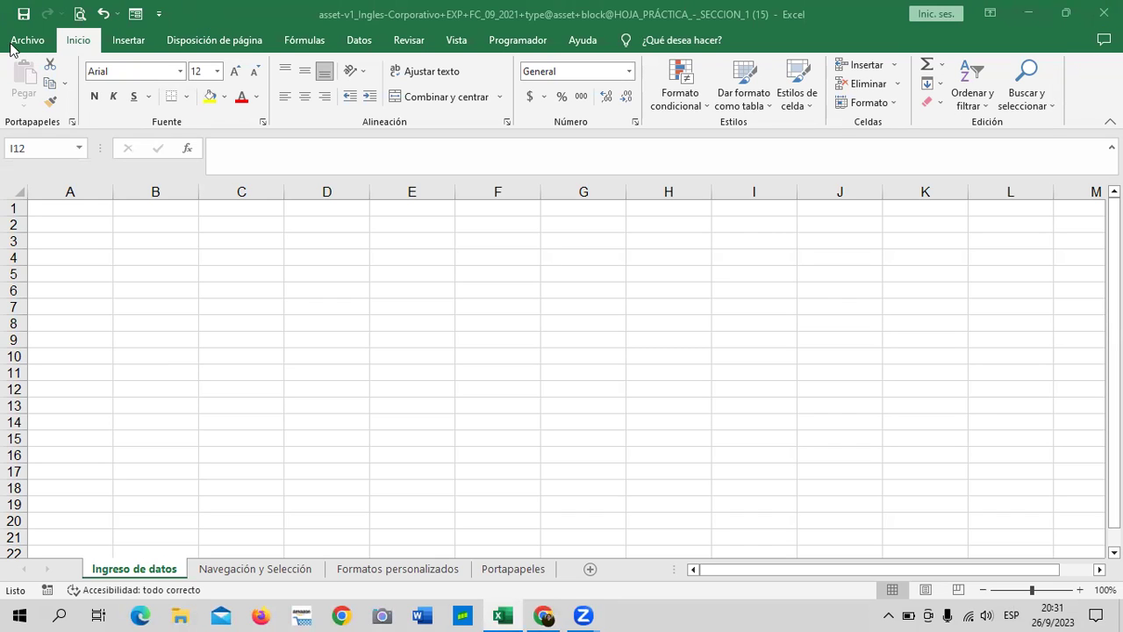
- Remove Print Preview and Formulario from the Quick Access Toolbar, then re-add Print Preview
{"action": "left_click", "coordinate": [160, 17]}
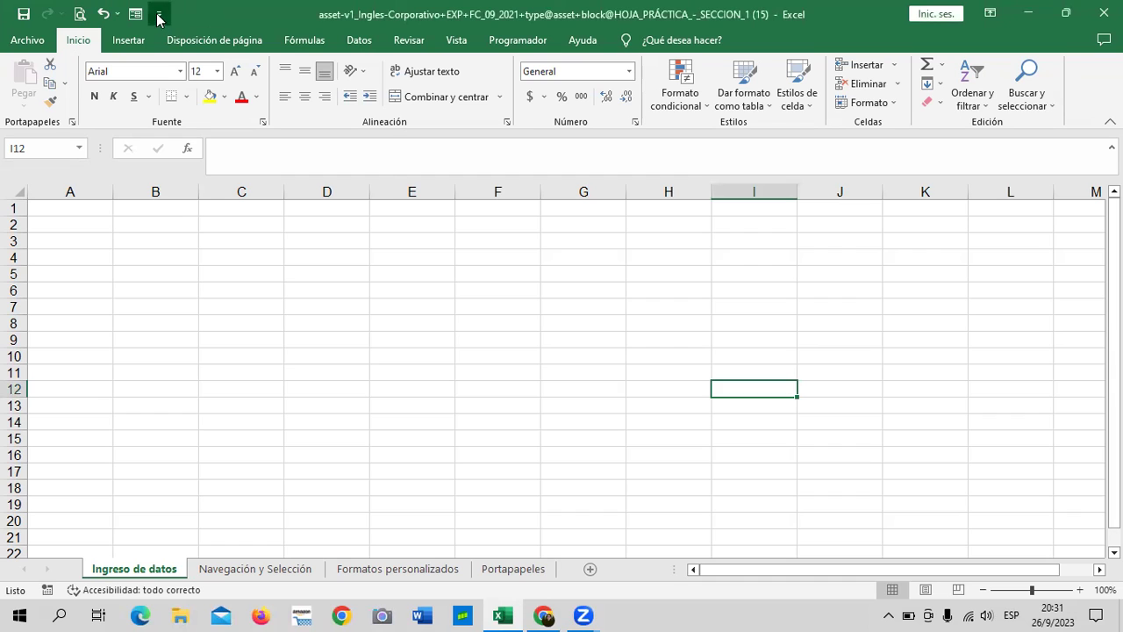
{"action": "left_click", "coordinate": [160, 16]}
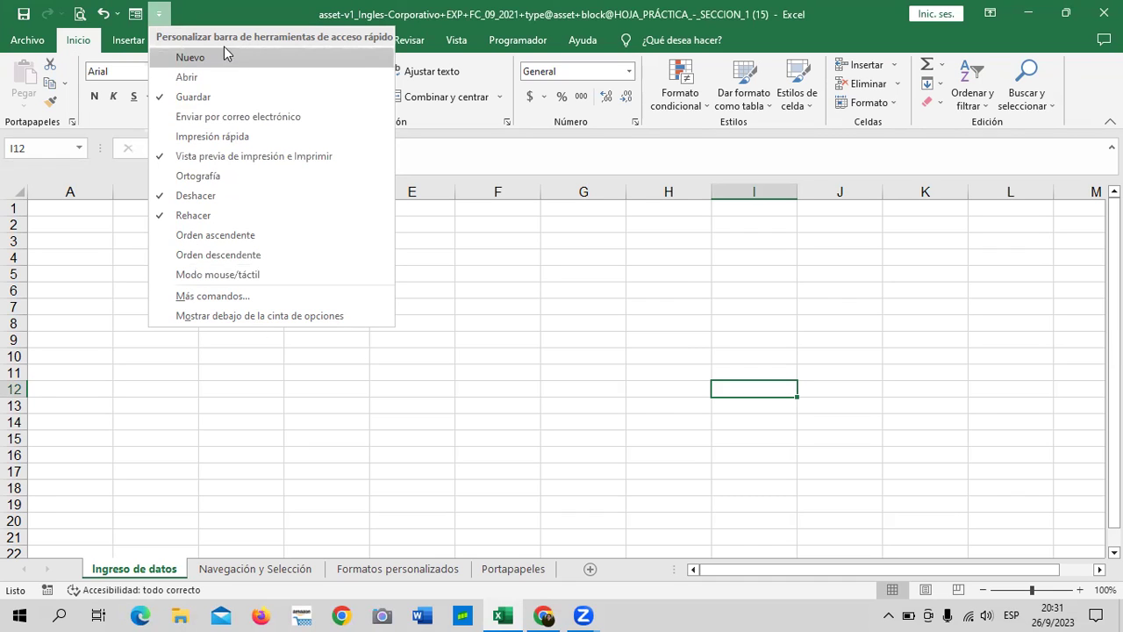
{"action": "left_click", "coordinate": [220, 155]}
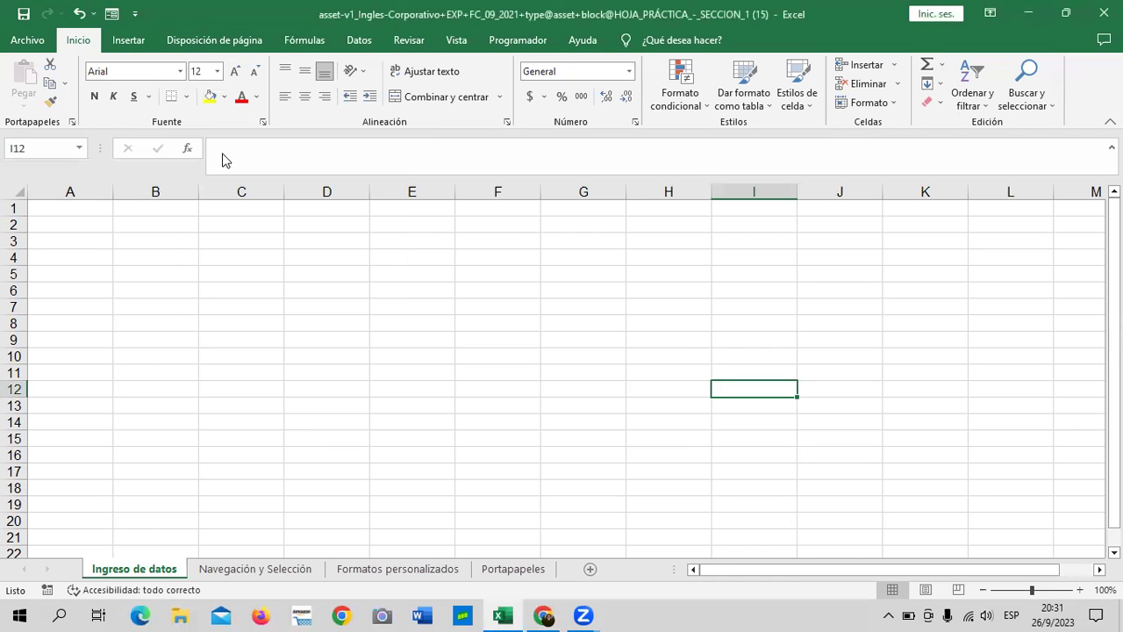
{"action": "right_click", "coordinate": [109, 18]}
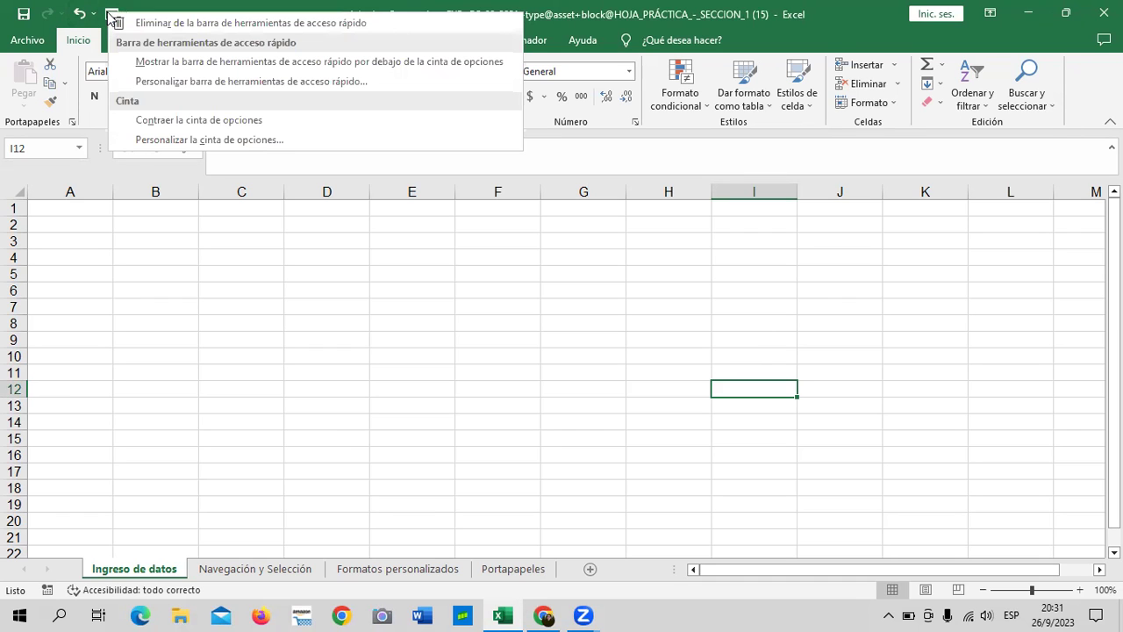
{"action": "left_click", "coordinate": [130, 24]}
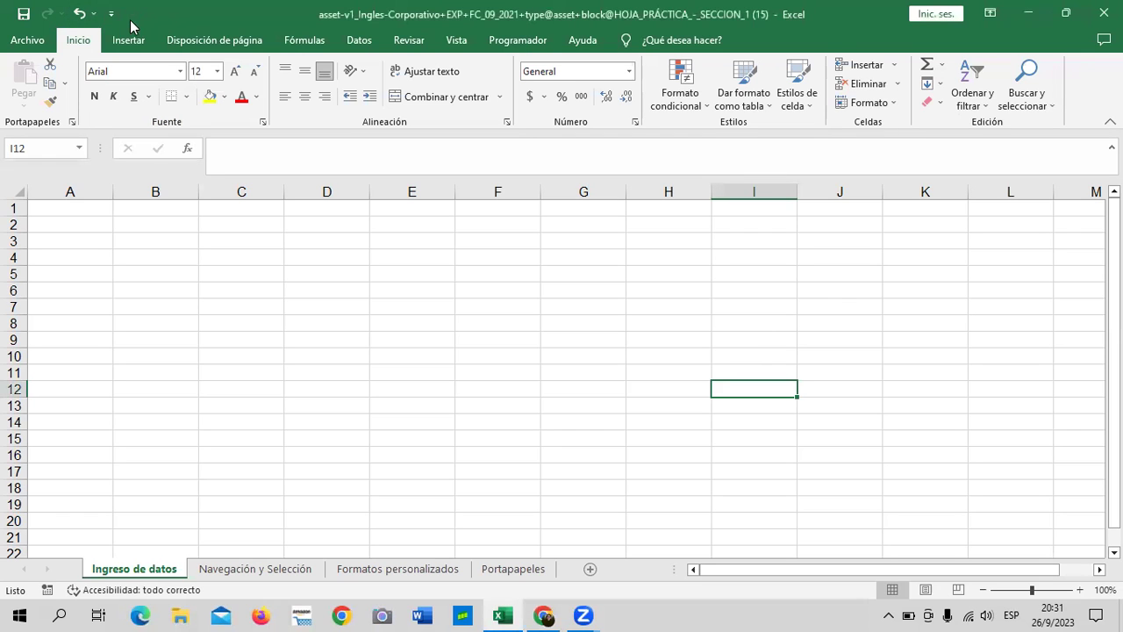
{"action": "left_click", "coordinate": [112, 15]}
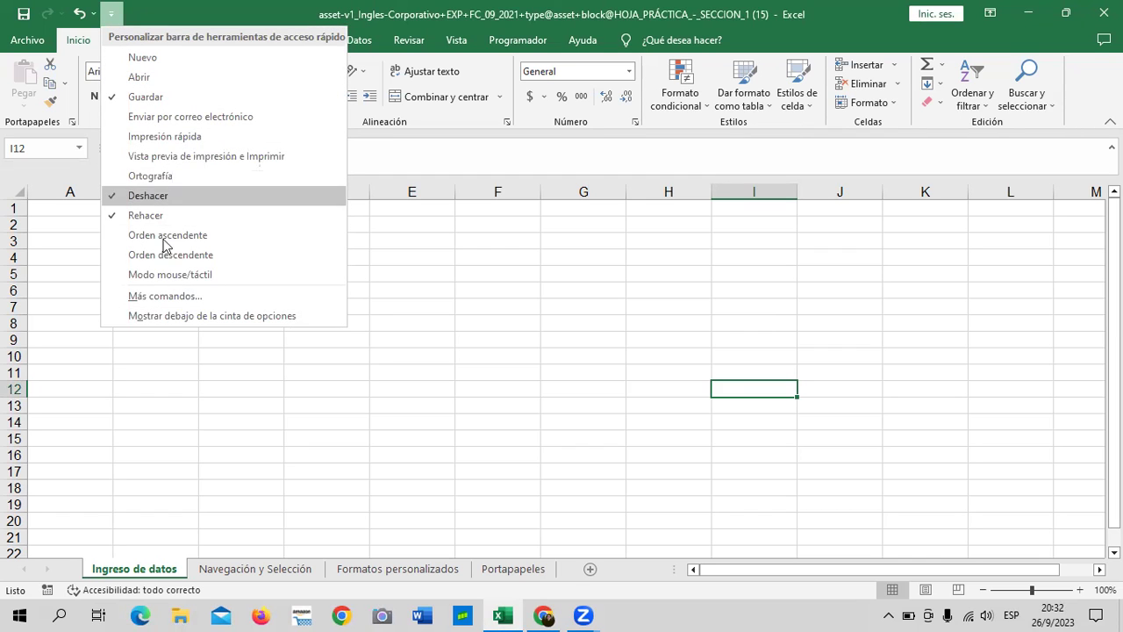
{"action": "left_click", "coordinate": [167, 156]}
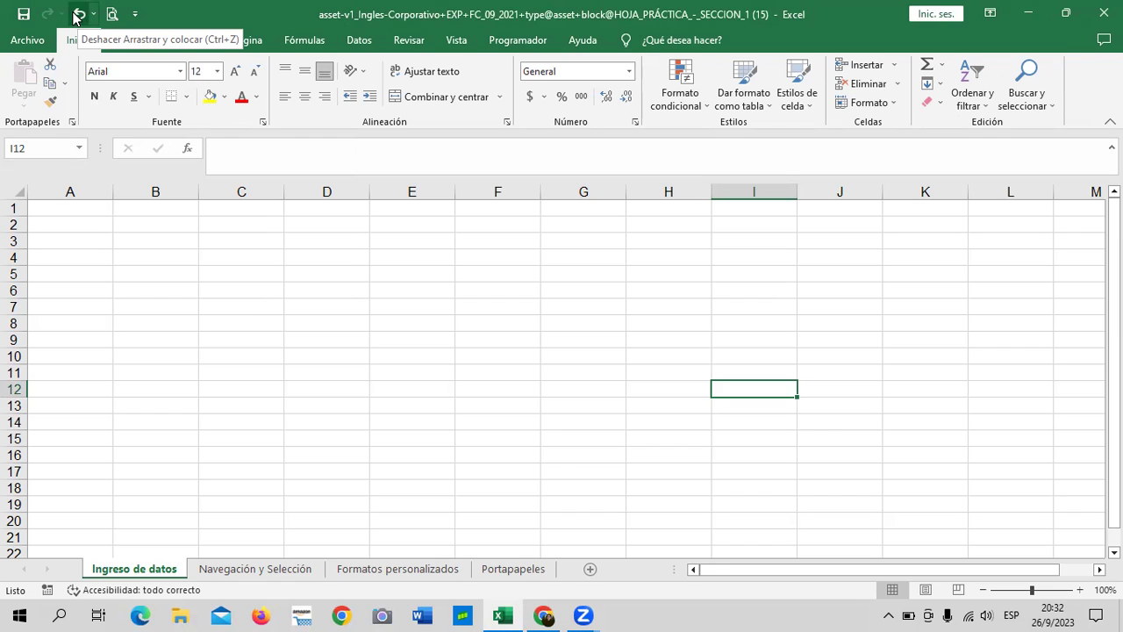
- Show the Quick Access Toolbar below the ribbon, then move it back above
{"action": "left_click", "coordinate": [136, 15]}
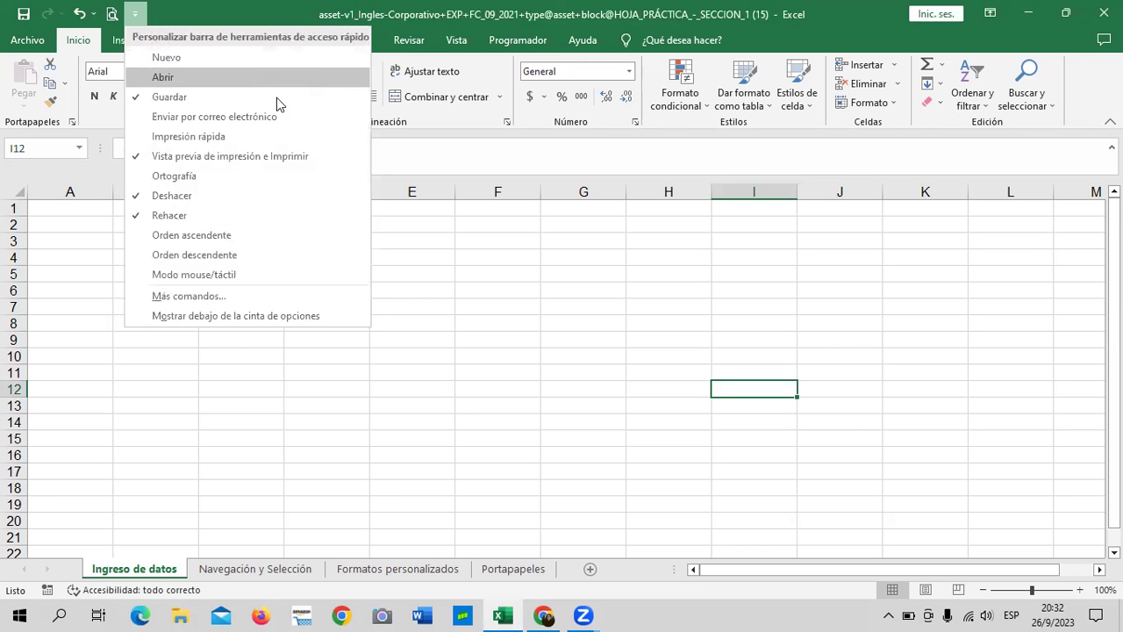
{"action": "left_click", "coordinate": [193, 316]}
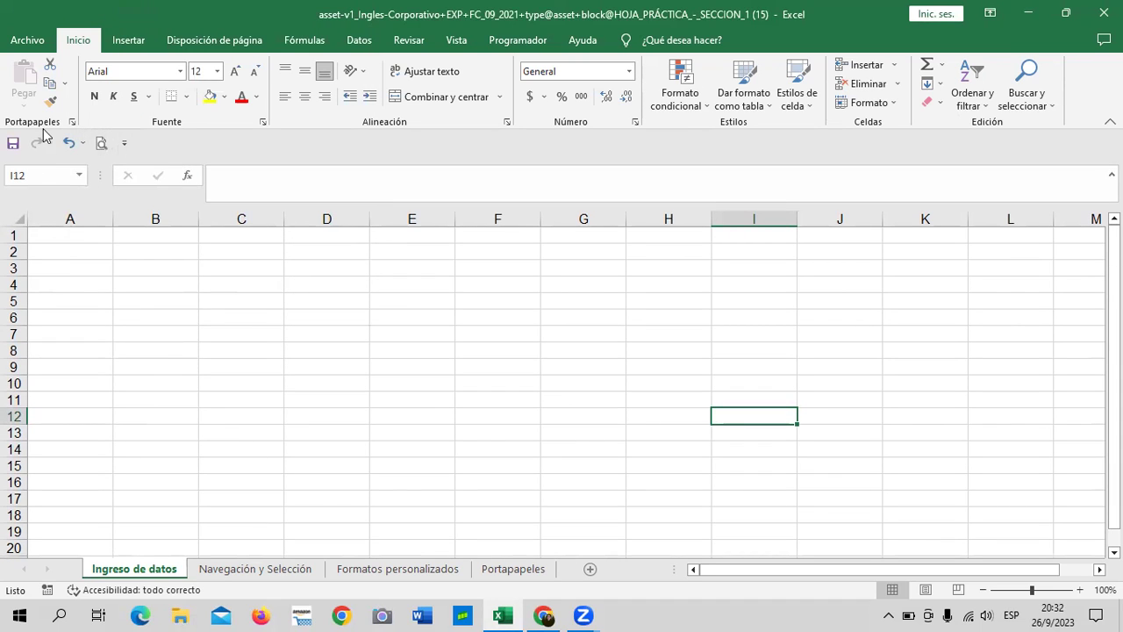
{"action": "left_click", "coordinate": [125, 143]}
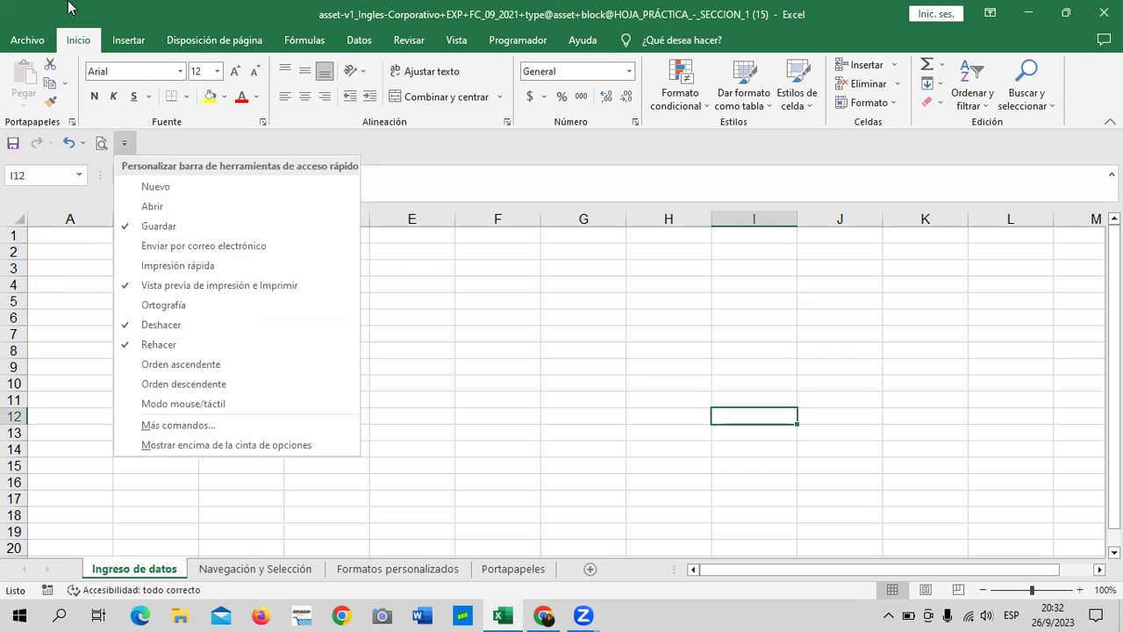
{"action": "left_click", "coordinate": [243, 446]}
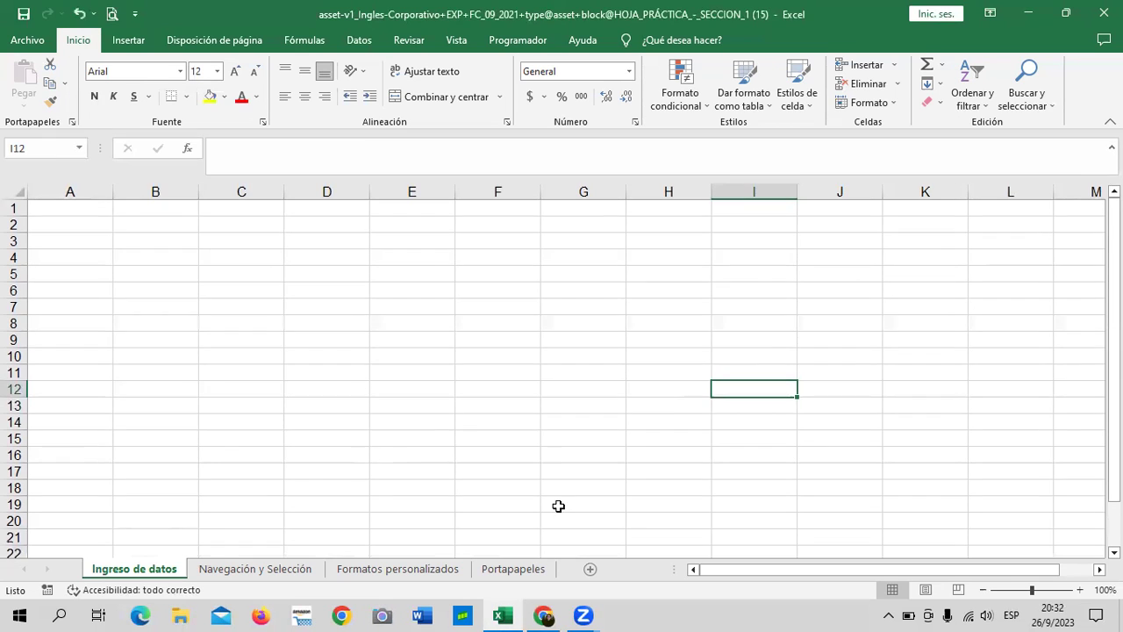
{"action": "left_click", "coordinate": [747, 613]}
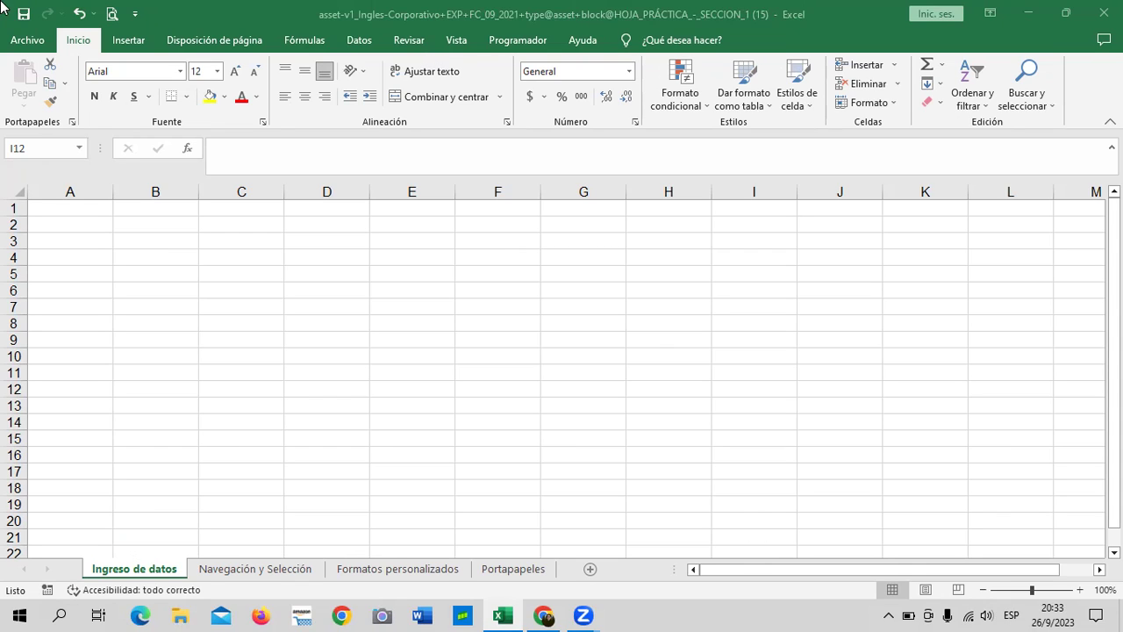
- Check the quick access list, collapse the ribbon, select D7, then pin the ribbon back on Home
{"action": "left_click", "coordinate": [135, 14]}
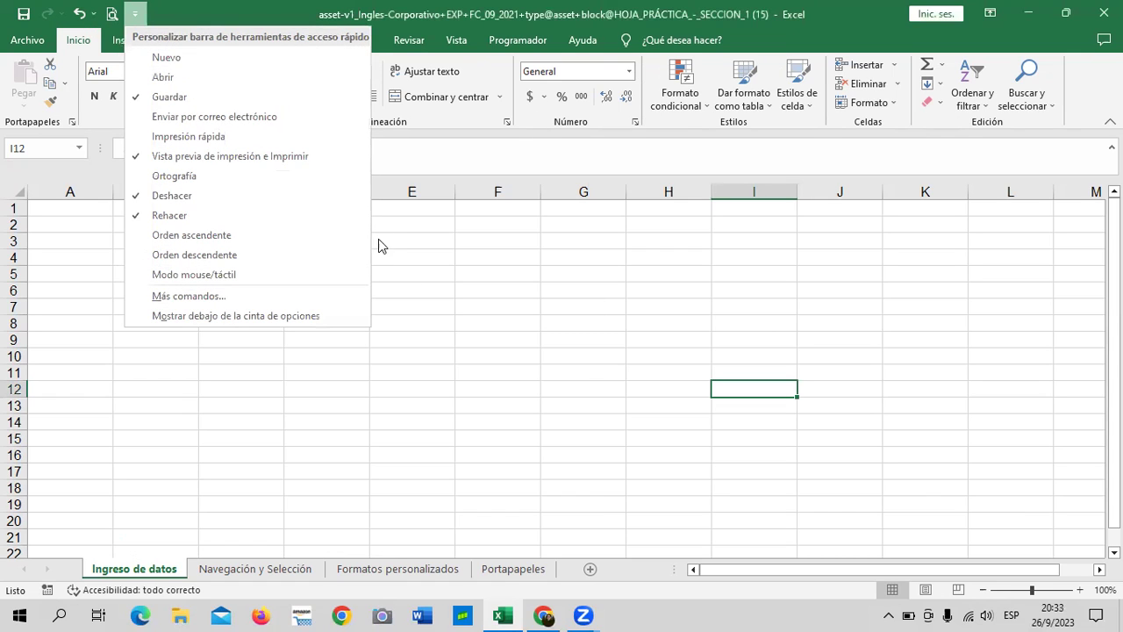
{"action": "left_click", "coordinate": [436, 288]}
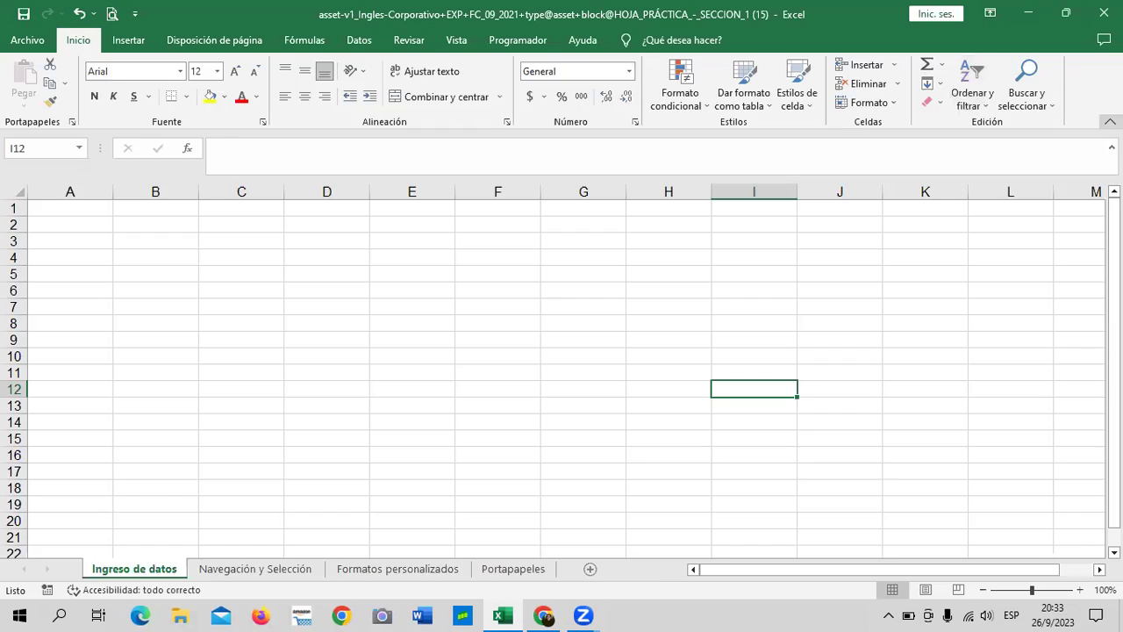
{"action": "left_click", "coordinate": [1112, 121]}
{"action": "left_click", "coordinate": [286, 230]}
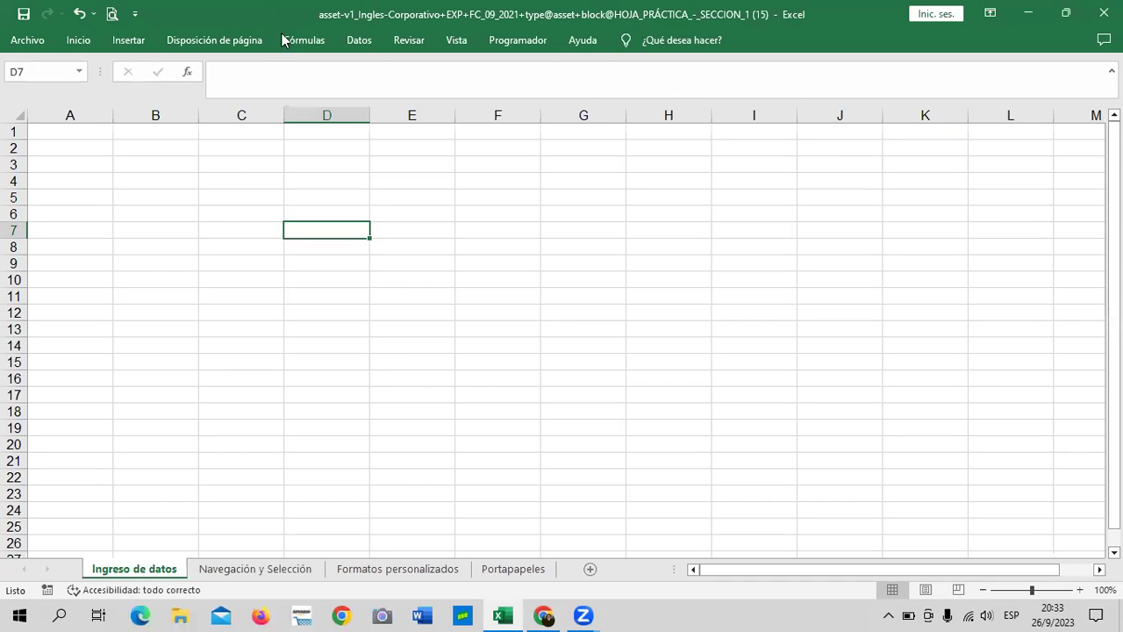
{"action": "left_click", "coordinate": [128, 40]}
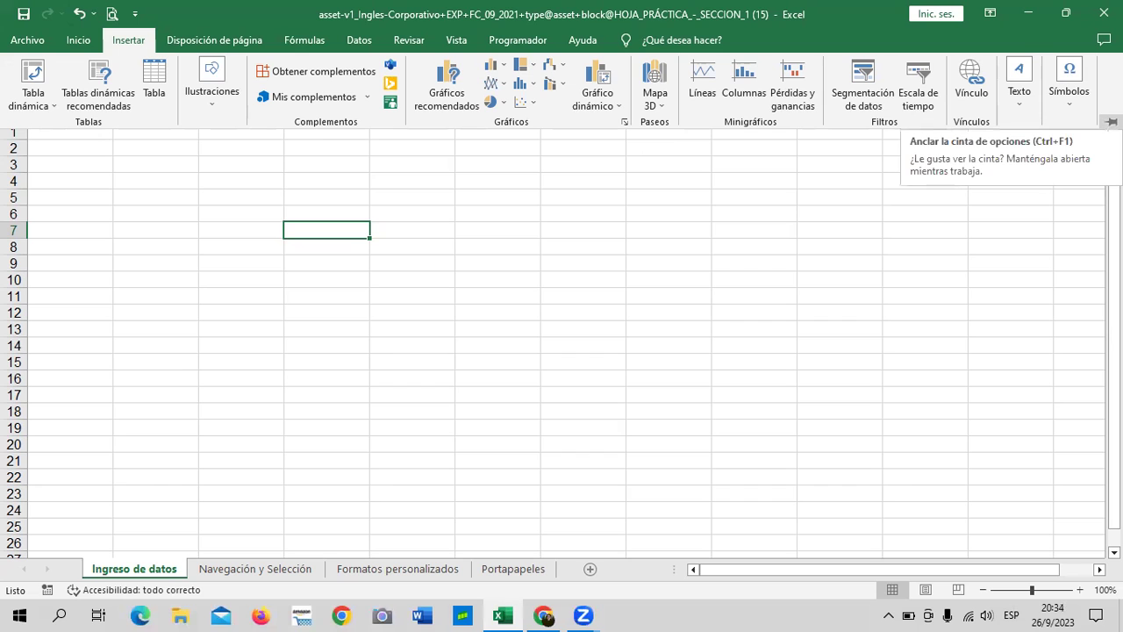
{"action": "left_click", "coordinate": [1111, 122]}
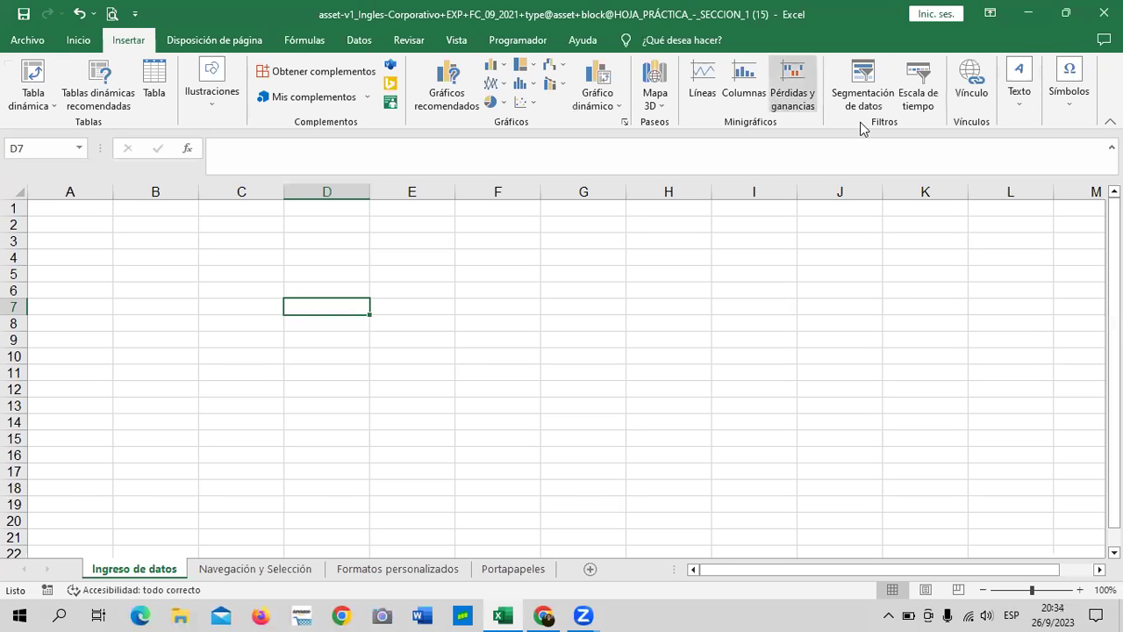
{"action": "left_click", "coordinate": [86, 41]}
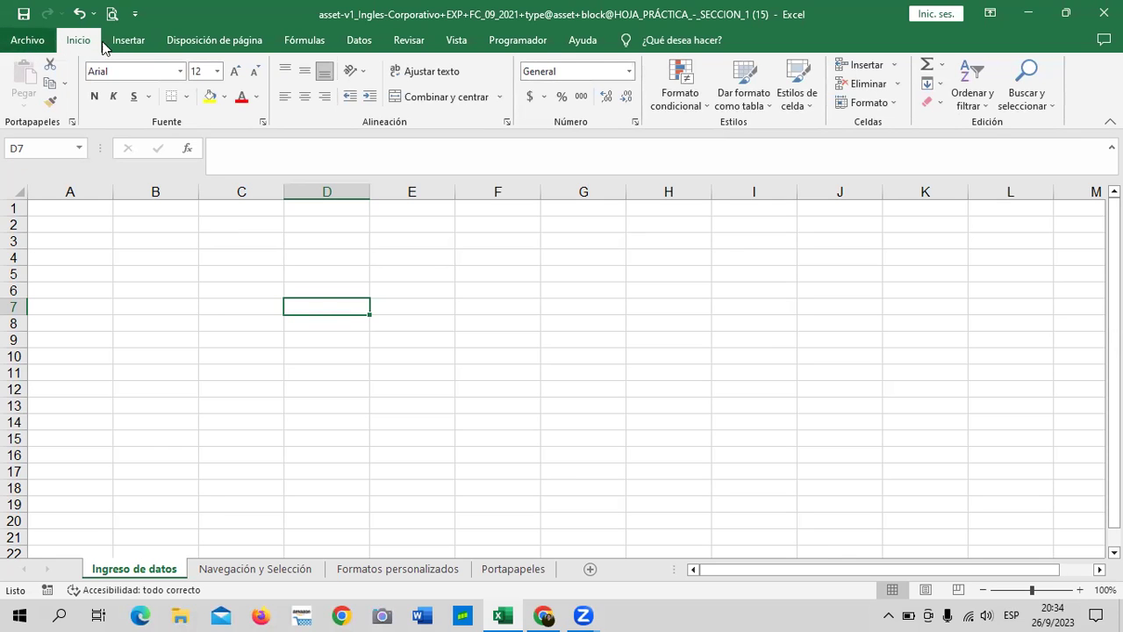
- Look over the File start page and its additional options, then return to the worksheet
{"action": "left_click", "coordinate": [29, 42]}
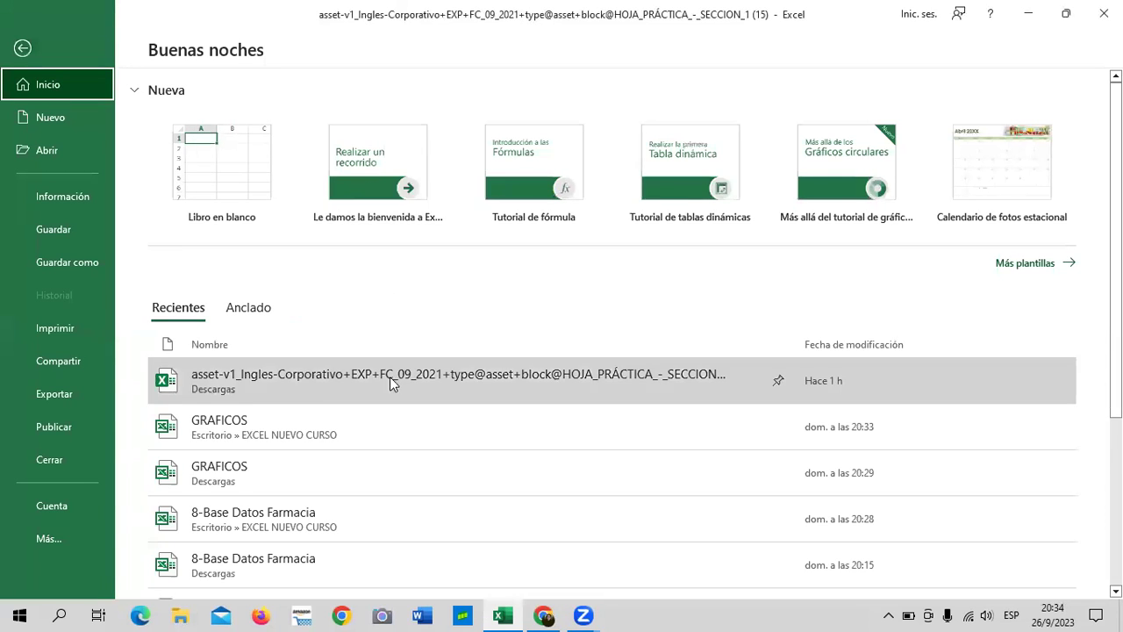
{"action": "scroll", "coordinate": [377, 377], "scroll_direction": "down", "scroll_amount": 1}
{"action": "scroll", "coordinate": [373, 378], "scroll_direction": "up", "scroll_amount": 1}
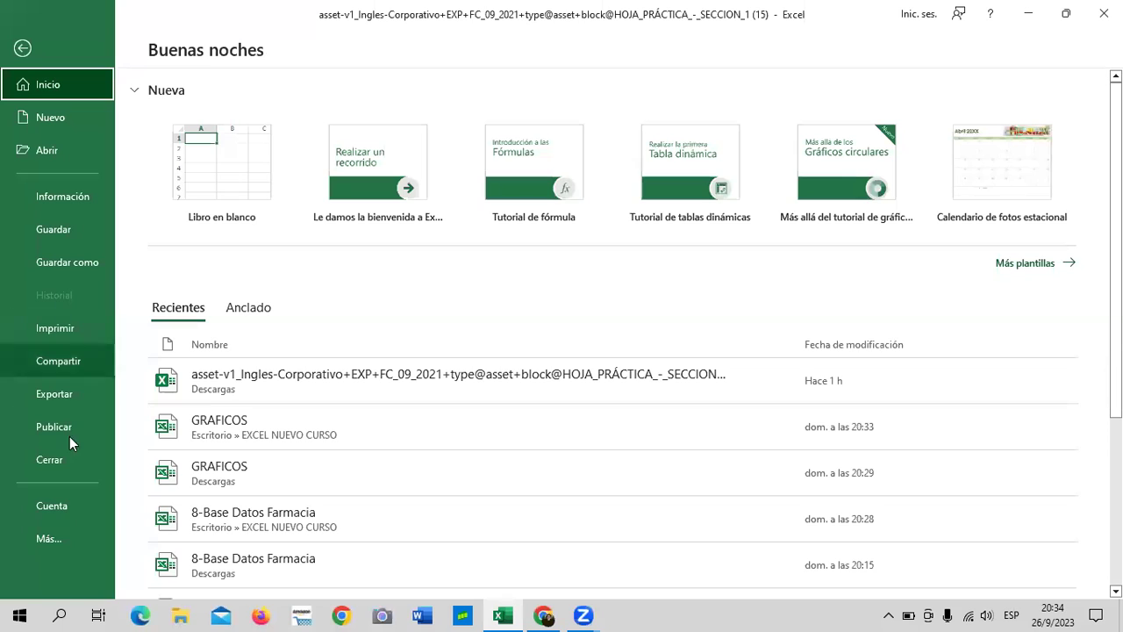
{"action": "left_click", "coordinate": [64, 544]}
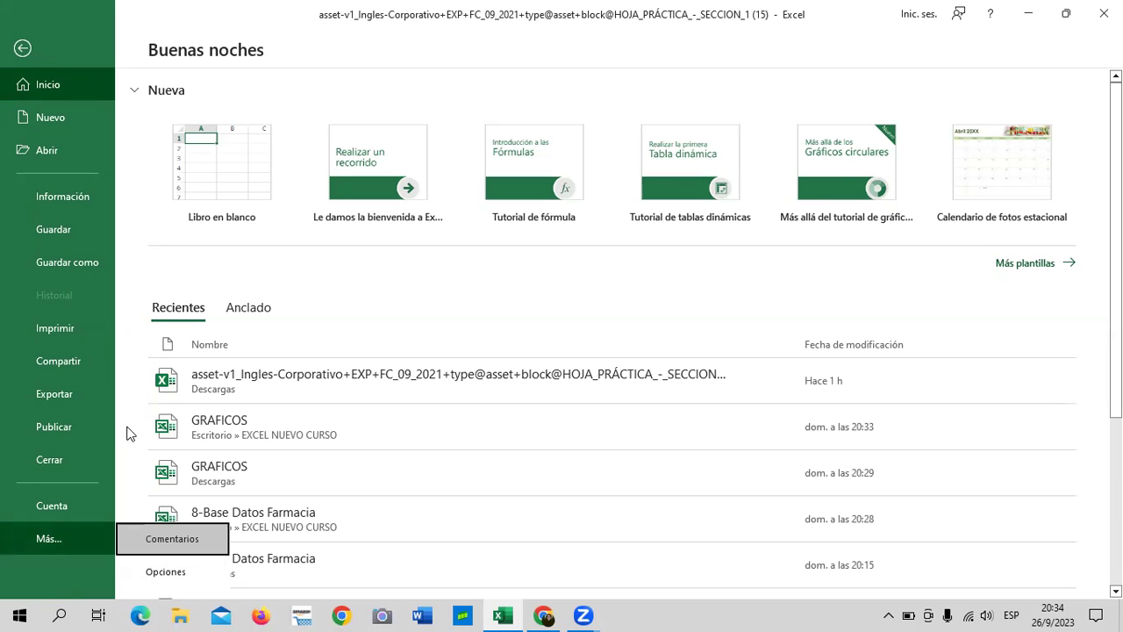
{"action": "left_click", "coordinate": [22, 49]}
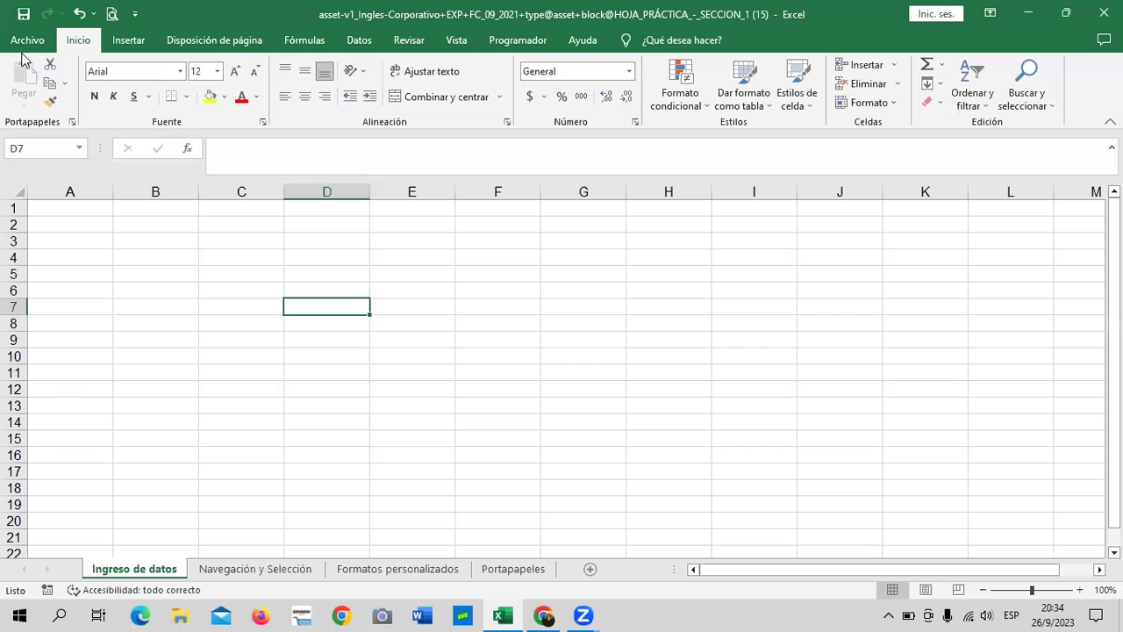
{"action": "left_click", "coordinate": [24, 44]}
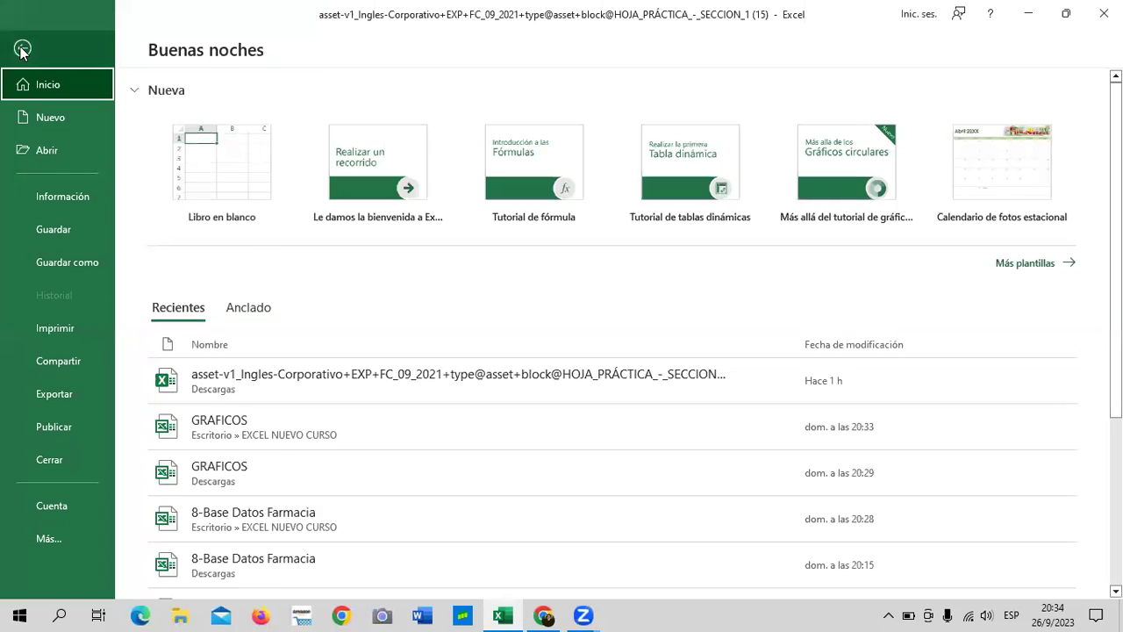
{"action": "left_click", "coordinate": [23, 50]}
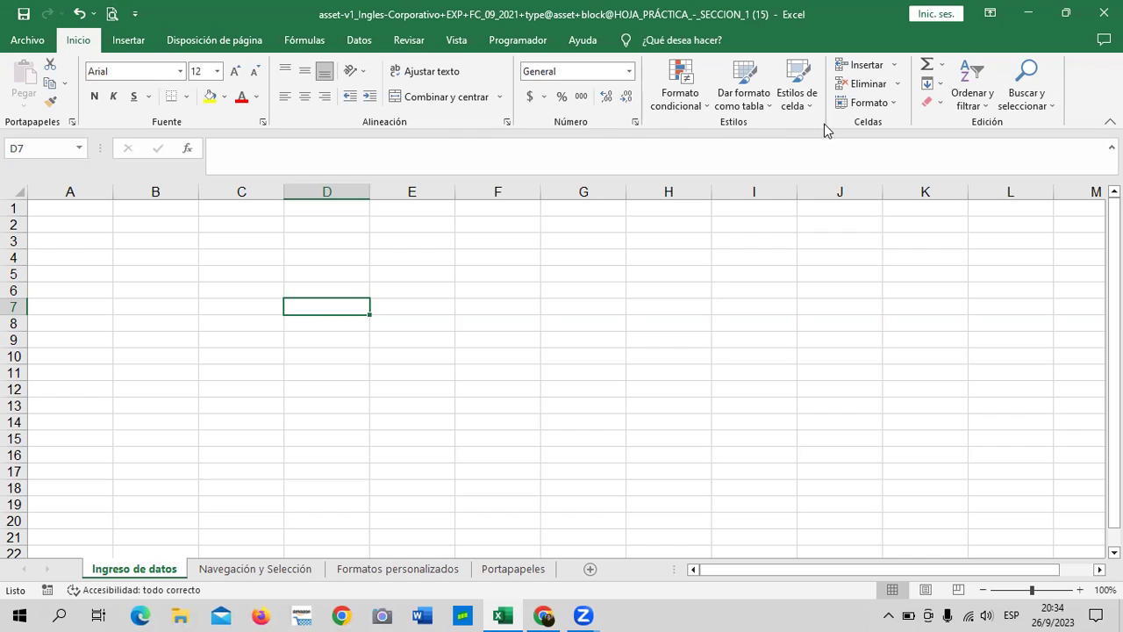
- Preview the Number, Alignment and Font format settings, closing each without changes
{"action": "left_click", "coordinate": [635, 123]}
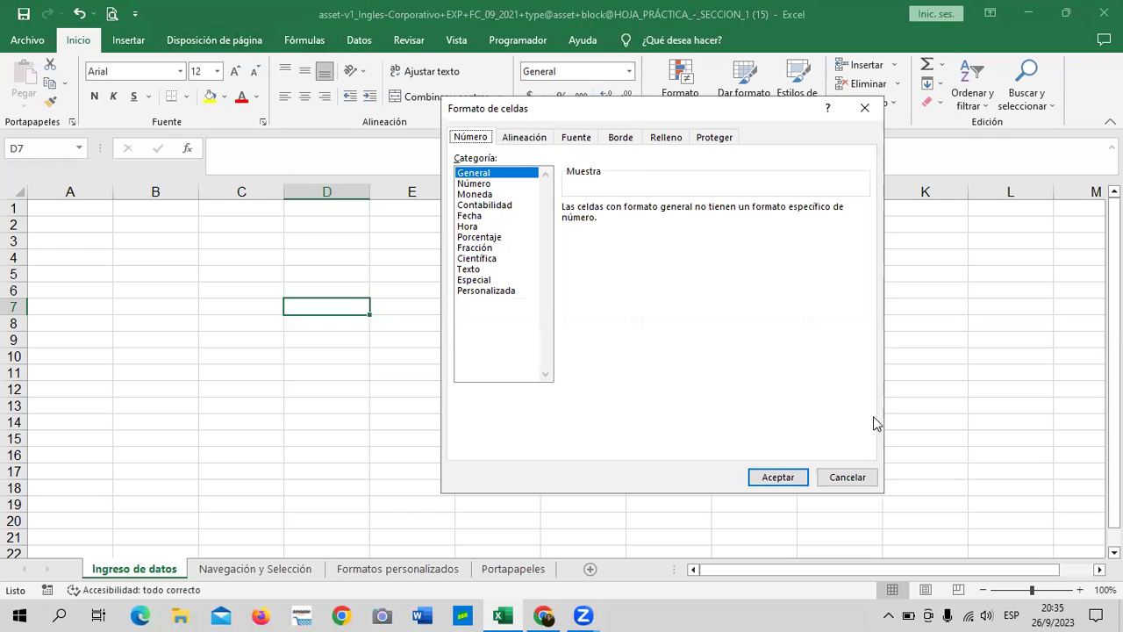
{"action": "left_click", "coordinate": [844, 478]}
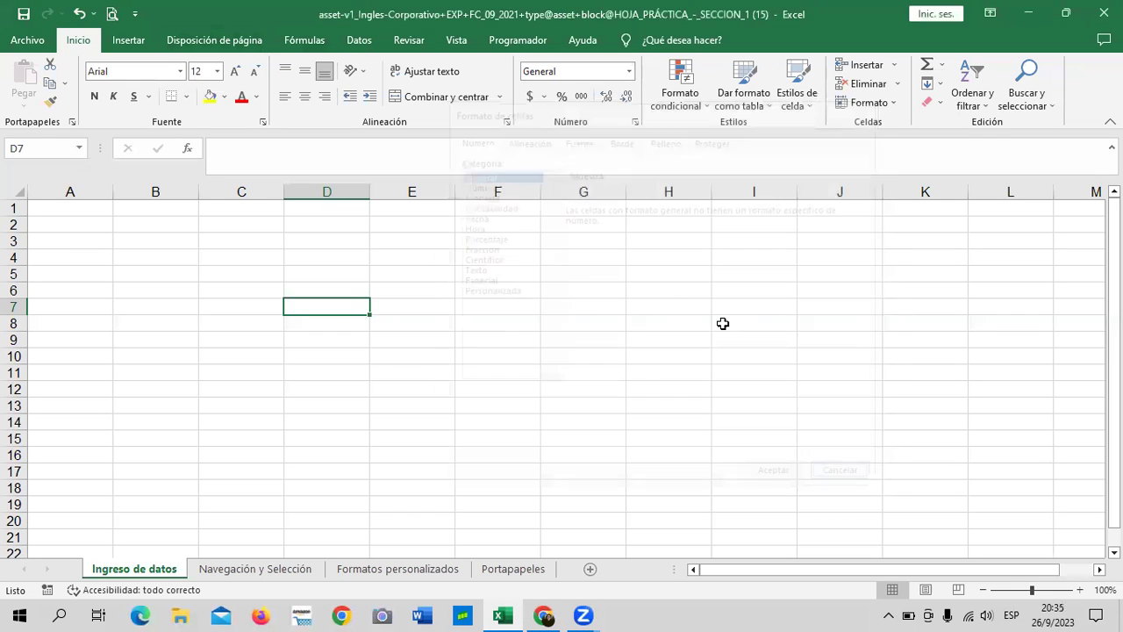
{"action": "left_click", "coordinate": [508, 123]}
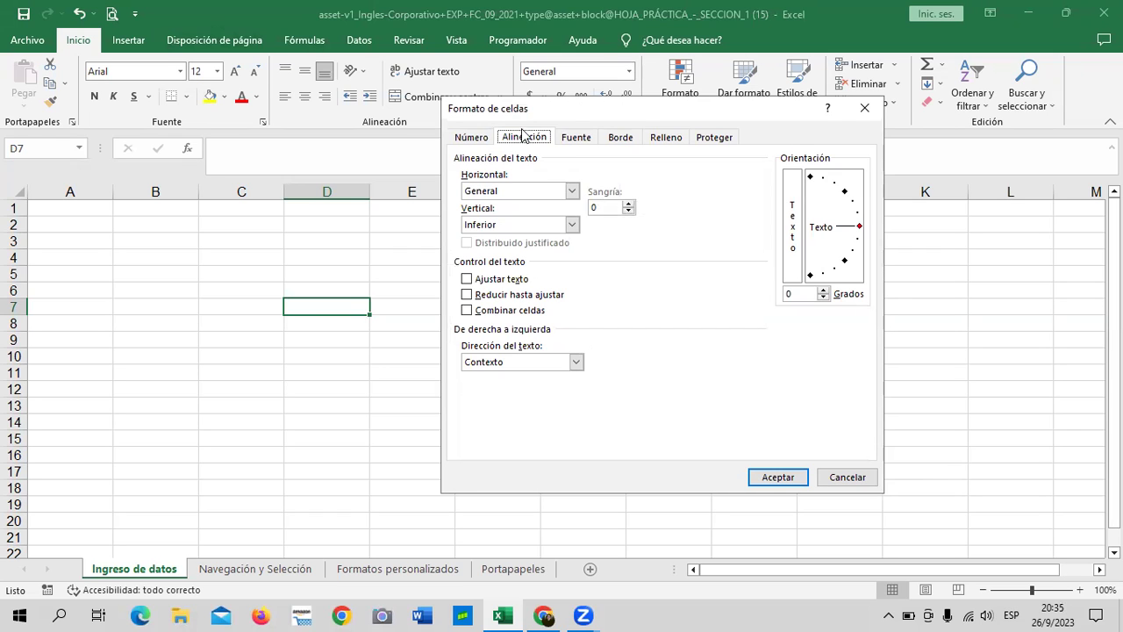
{"action": "left_click", "coordinate": [845, 477]}
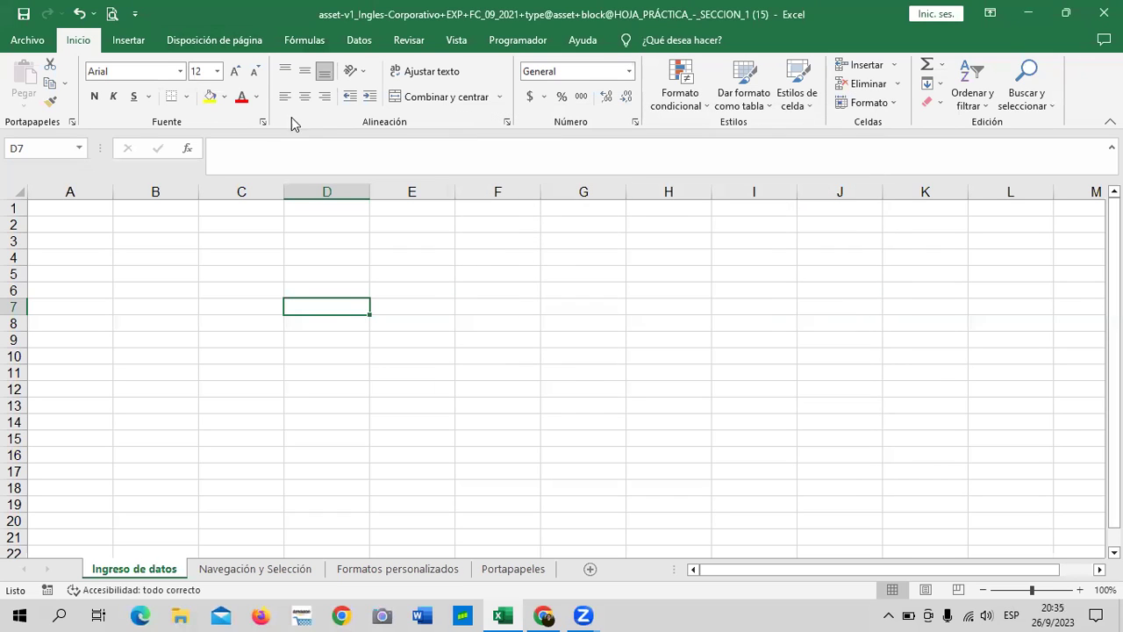
{"action": "left_click", "coordinate": [262, 122]}
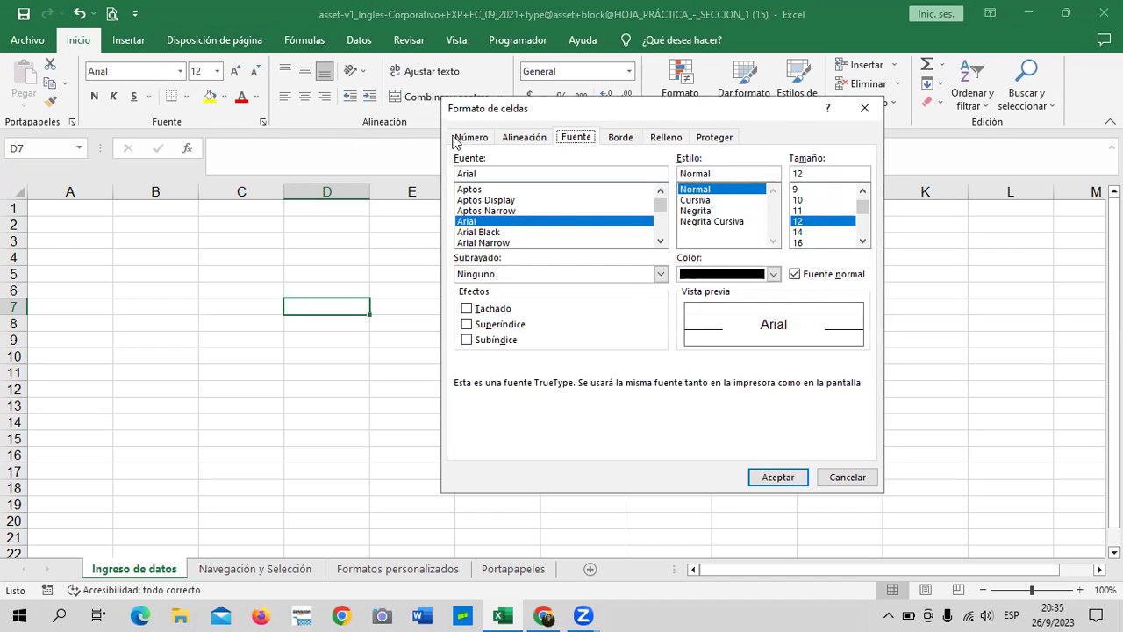
{"action": "left_click", "coordinate": [844, 475]}
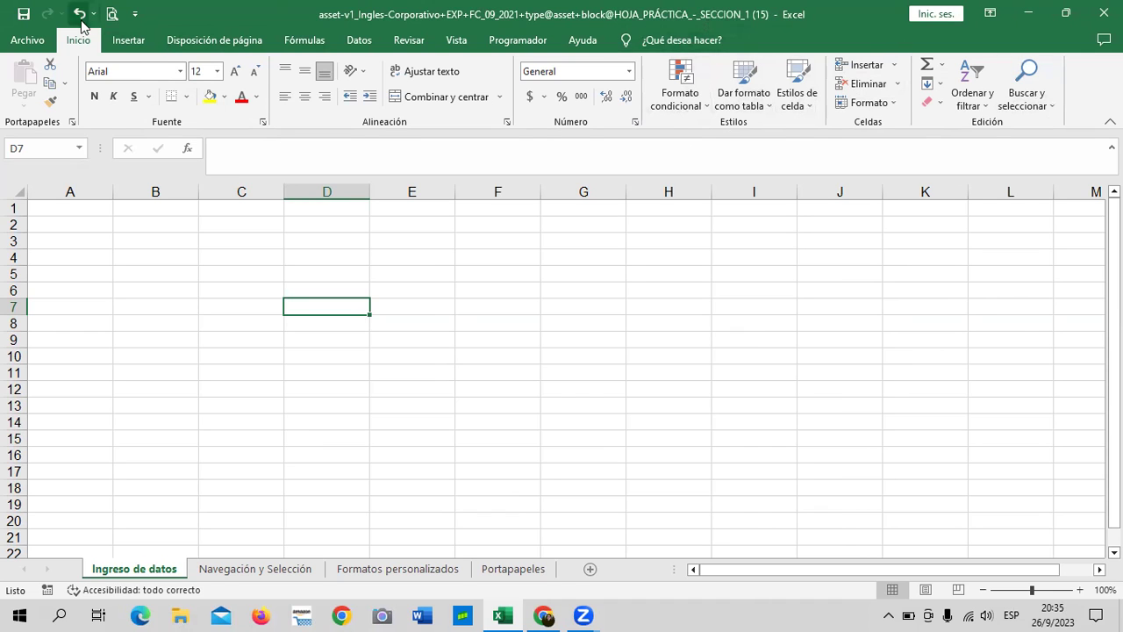
- Browse the Insert through Help ribbon tabs and the command search, ending on Home
{"action": "left_click", "coordinate": [125, 44]}
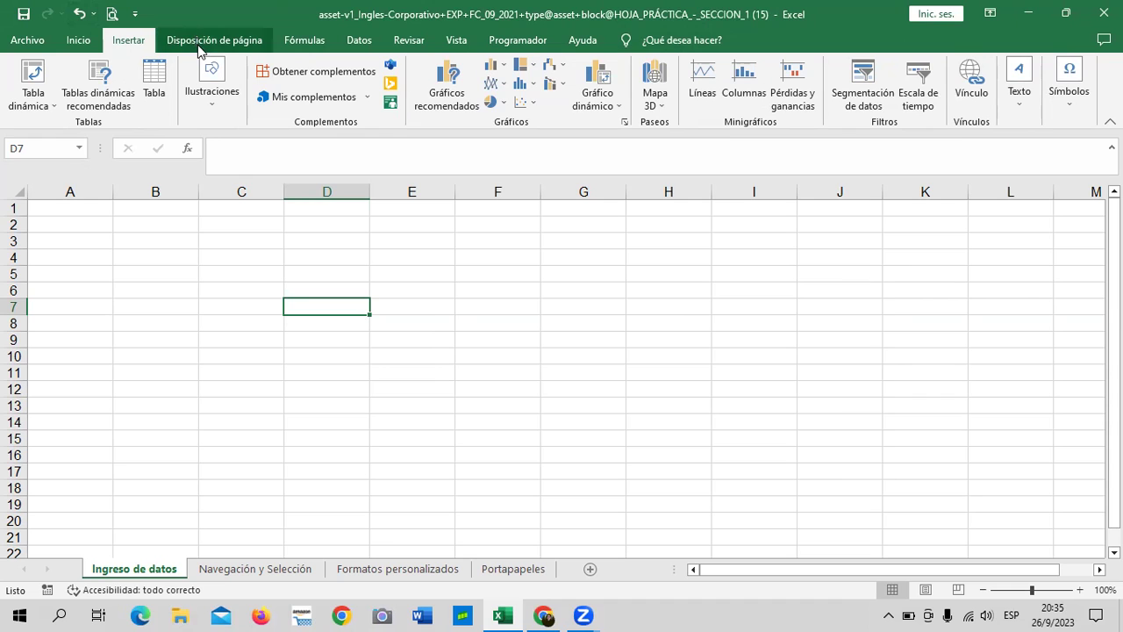
{"action": "left_click", "coordinate": [203, 44]}
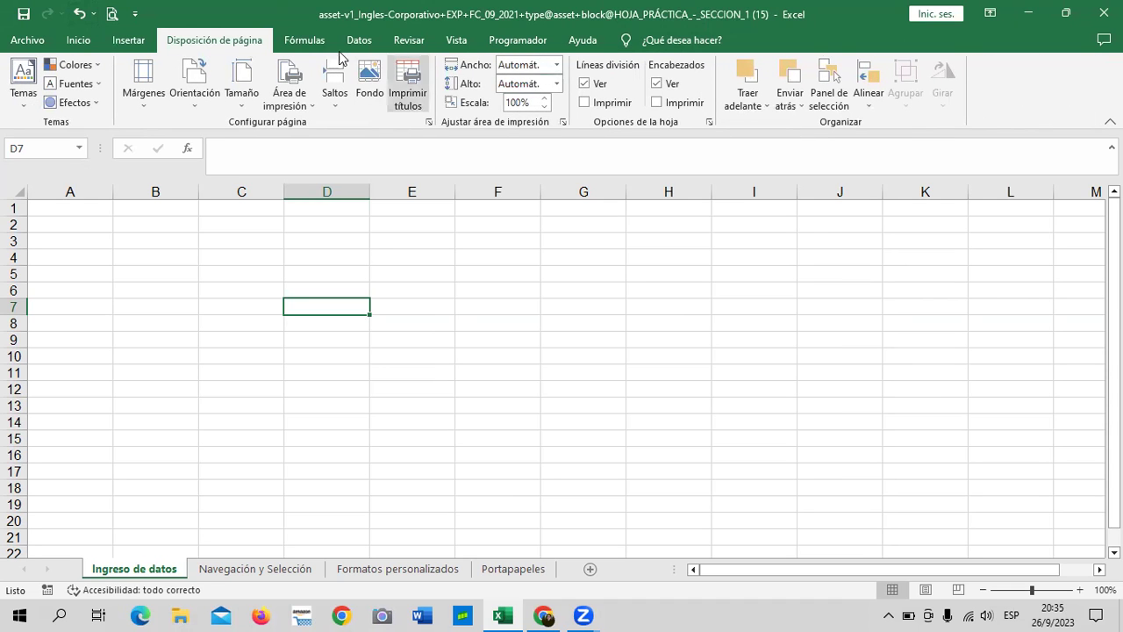
{"action": "left_click", "coordinate": [308, 44]}
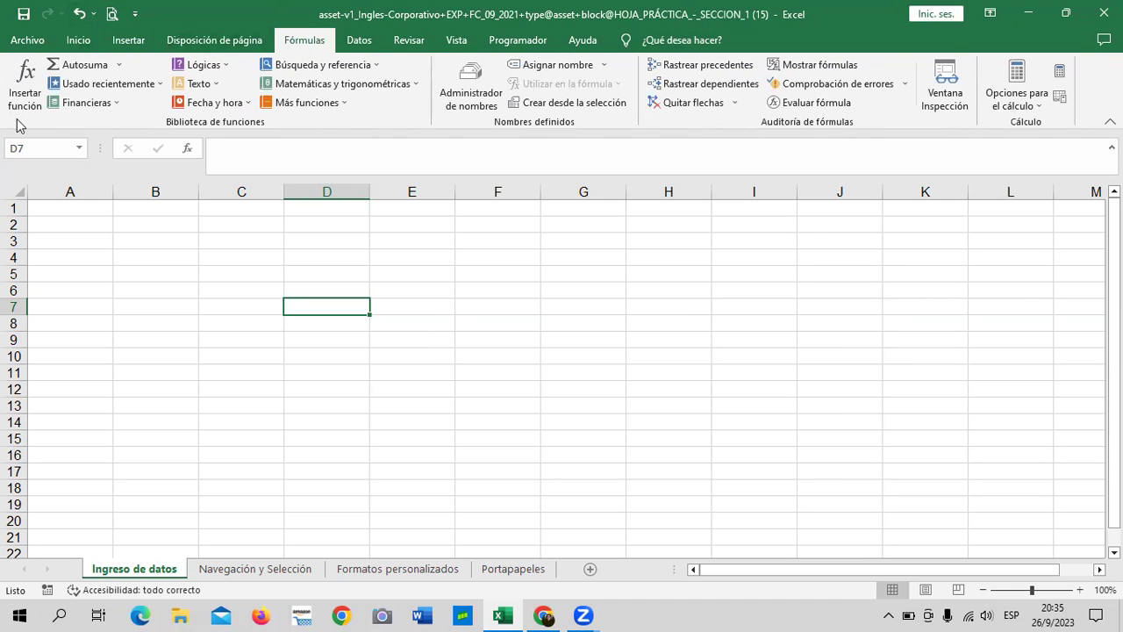
{"action": "left_click", "coordinate": [370, 44]}
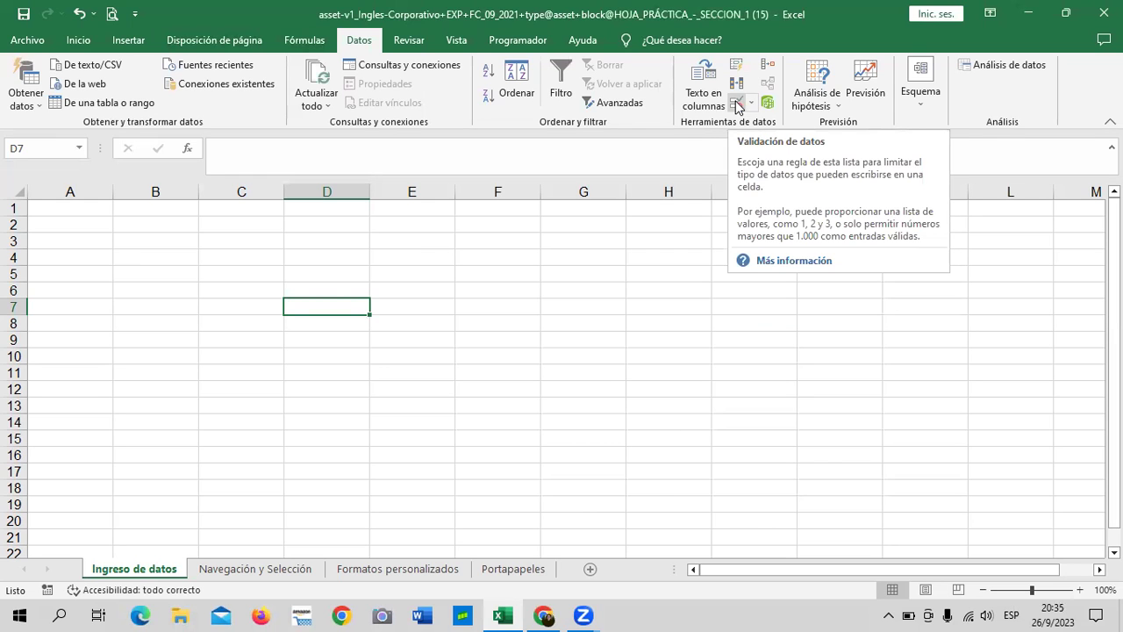
{"action": "left_click", "coordinate": [407, 42]}
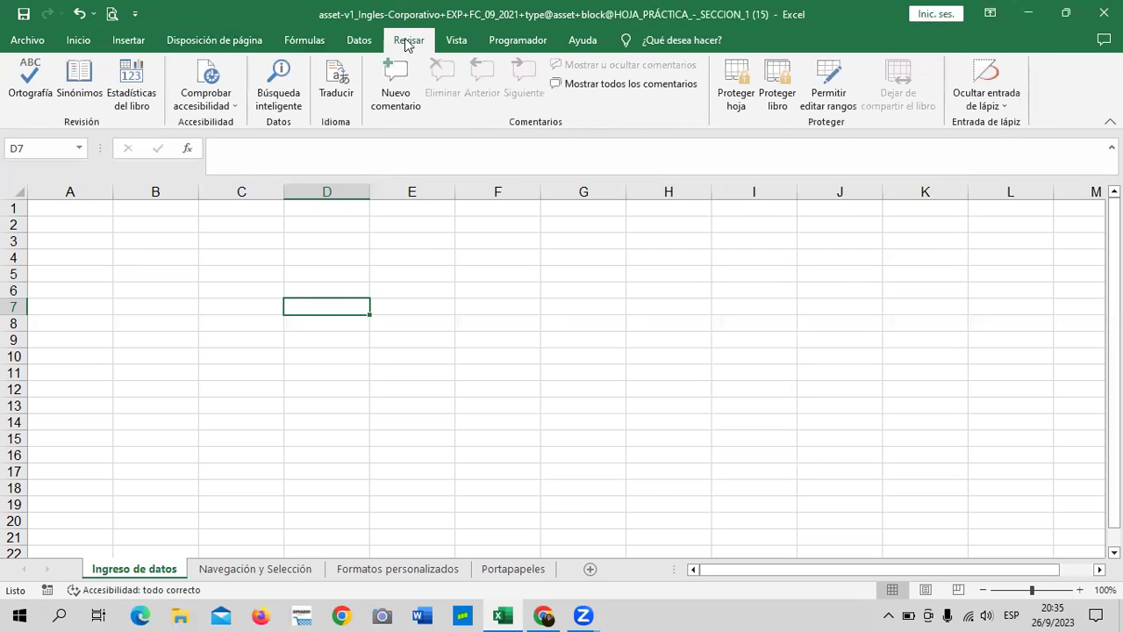
{"action": "left_click", "coordinate": [456, 42]}
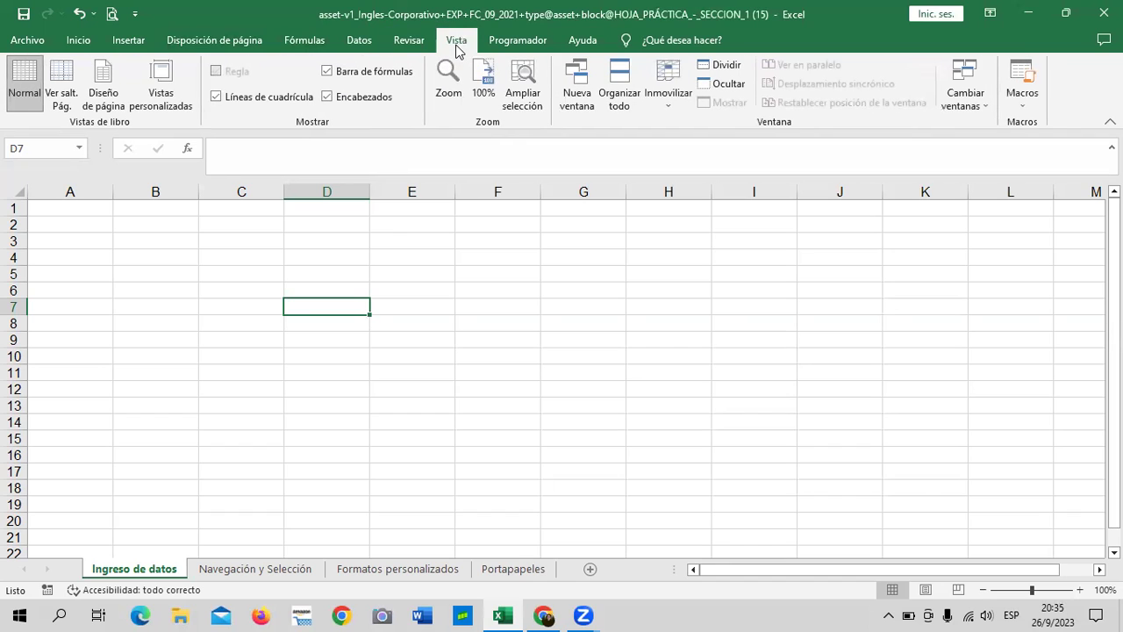
{"action": "left_click", "coordinate": [516, 43]}
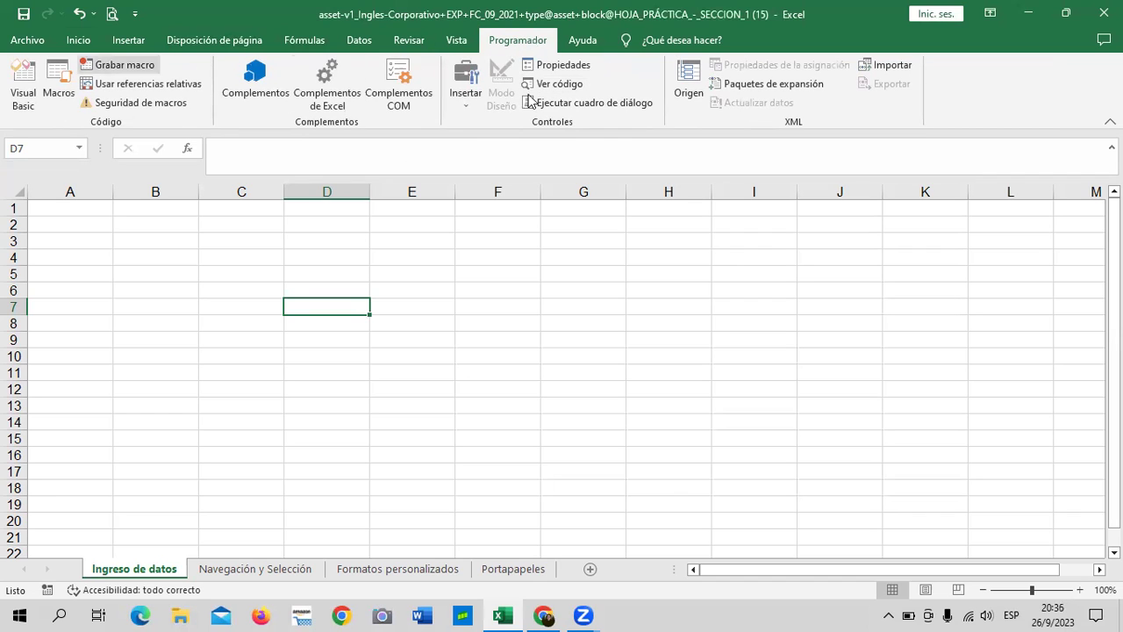
{"action": "left_click", "coordinate": [582, 40]}
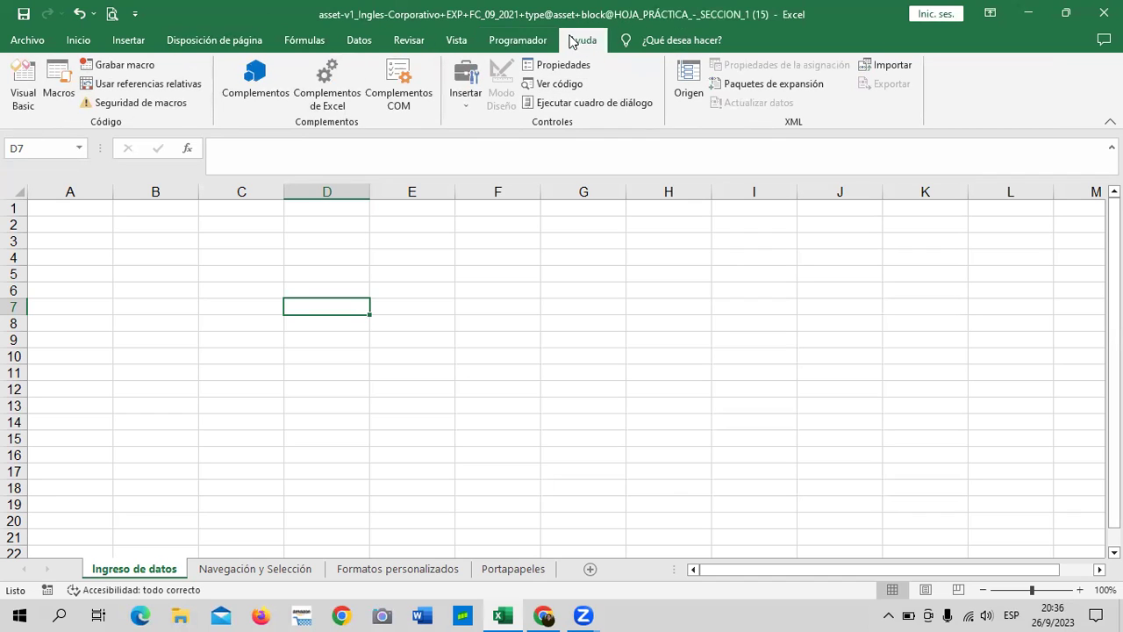
{"action": "left_click", "coordinate": [678, 33]}
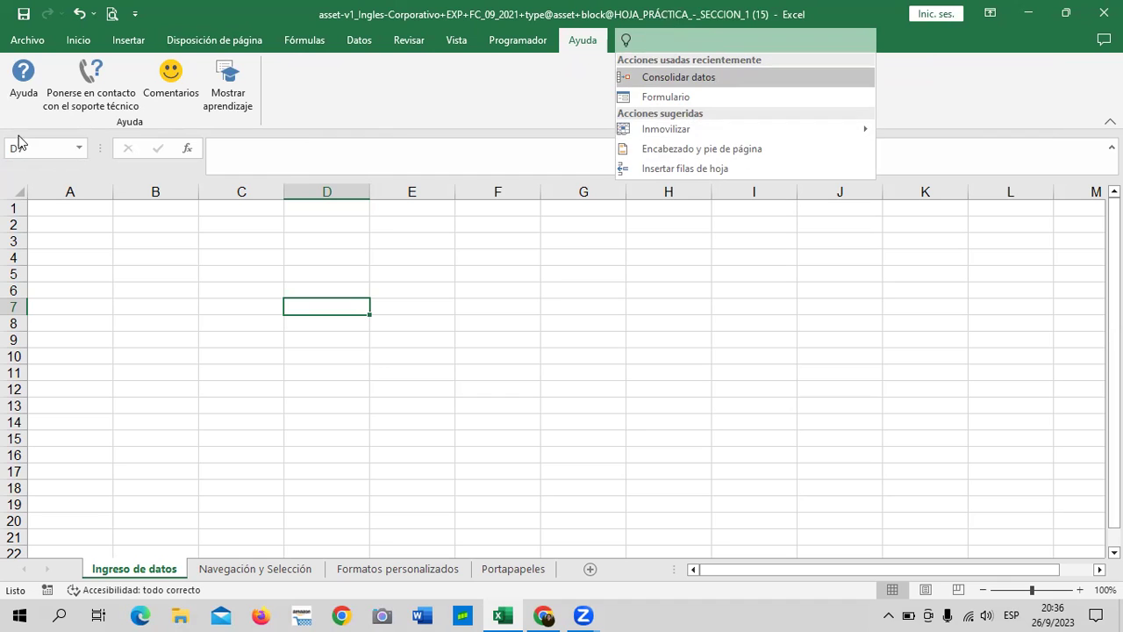
{"action": "left_click", "coordinate": [78, 41]}
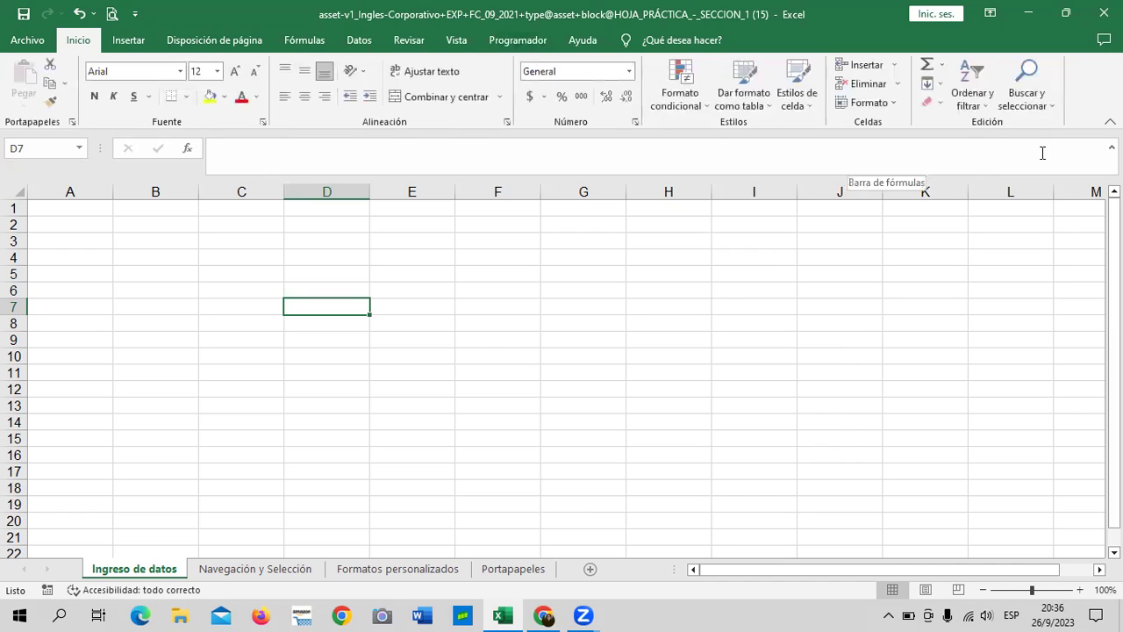
- Leave the pending D7 edit and enter the word 'hola' in E5
{"action": "left_click", "coordinate": [481, 154]}
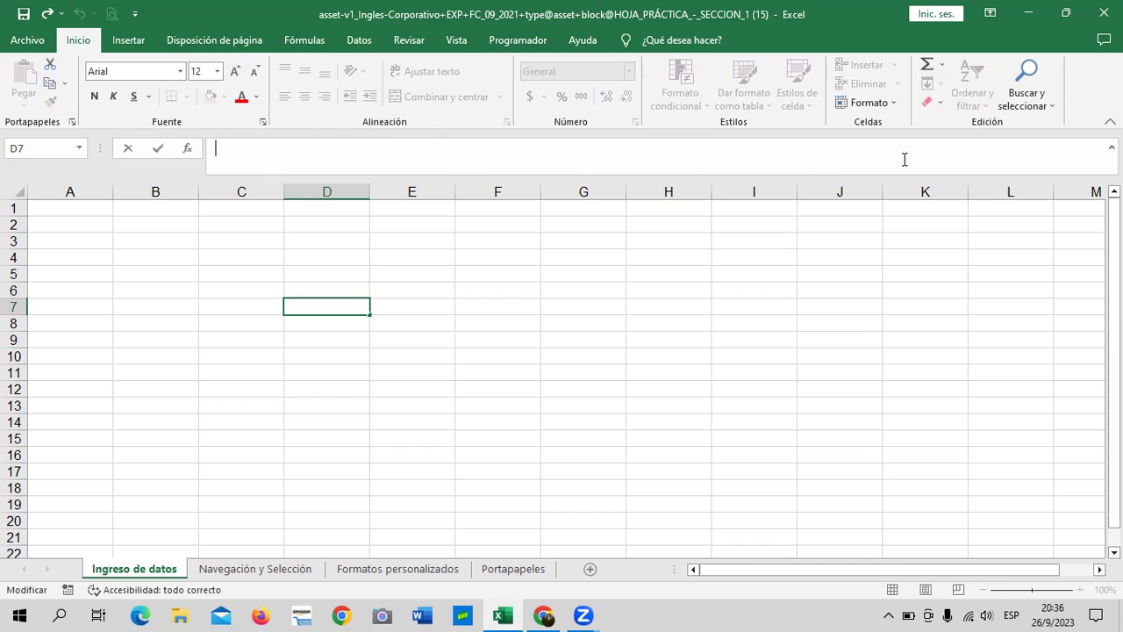
{"action": "left_click", "coordinate": [478, 305]}
{"action": "left_click", "coordinate": [409, 271]}
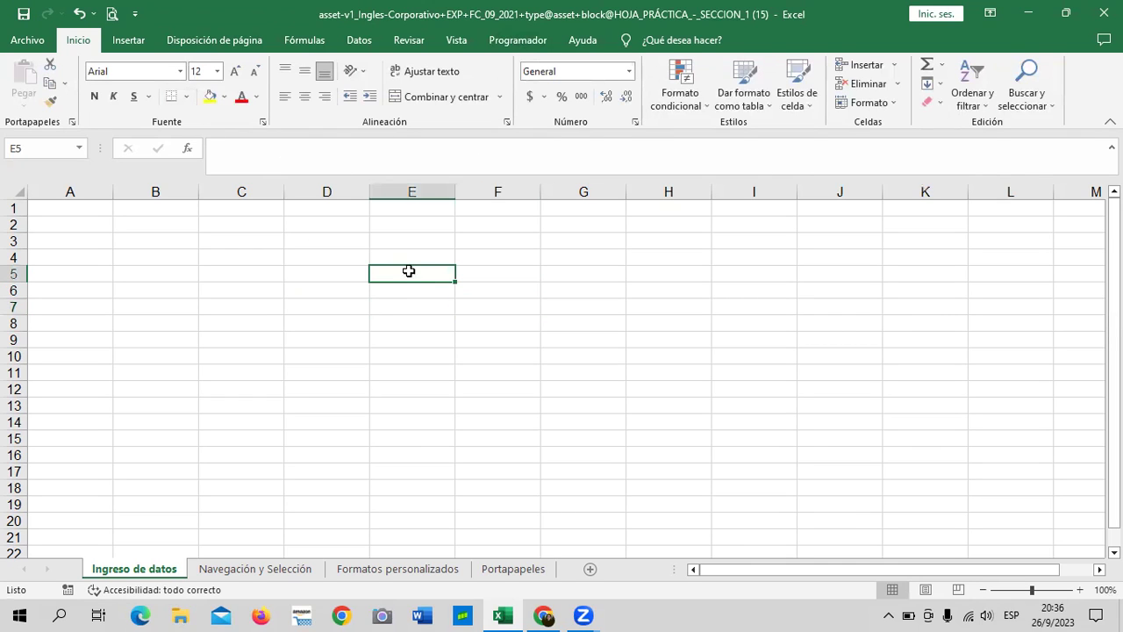
{"action": "type", "text": "hola"}
{"action": "key", "text": "Return"}
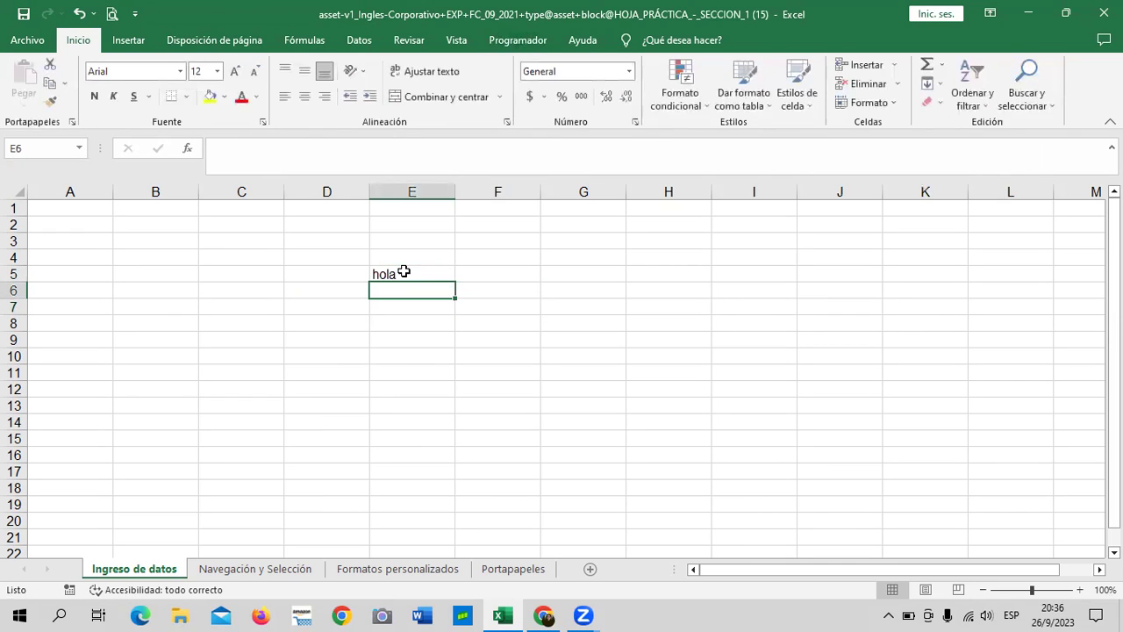
{"action": "left_click", "coordinate": [359, 269]}
{"action": "left_click", "coordinate": [425, 273]}
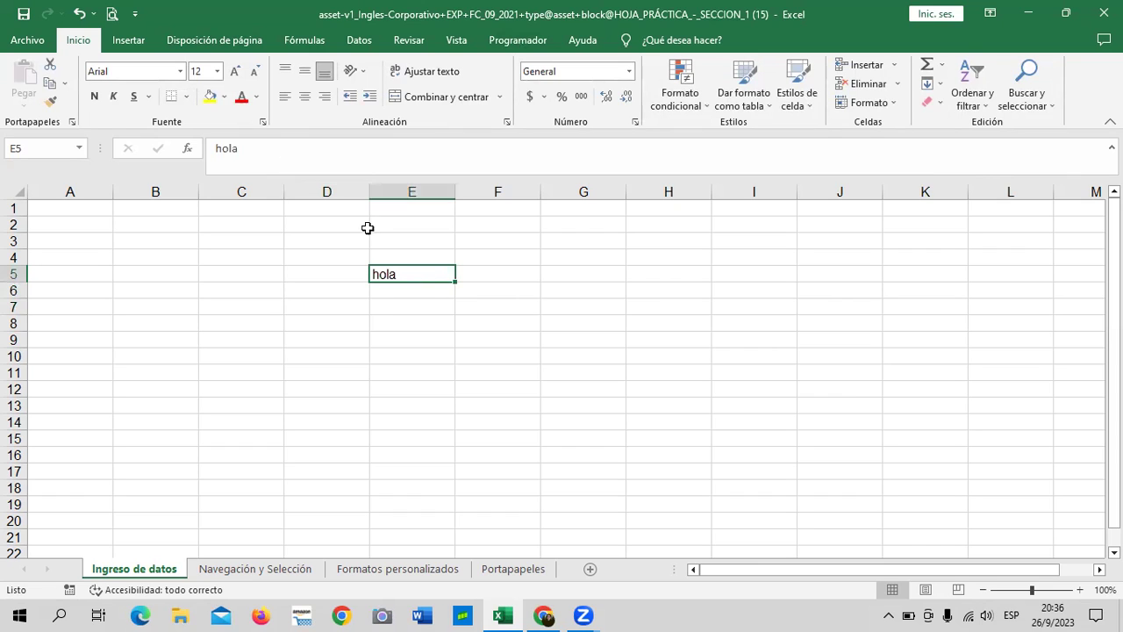
- Enter 15 in F5 and 20 in G5, check both values, and select H5
{"action": "left_click", "coordinate": [484, 267]}
{"action": "type", "text": "15"}
{"action": "key", "text": "Return"}
{"action": "left_click", "coordinate": [560, 272]}
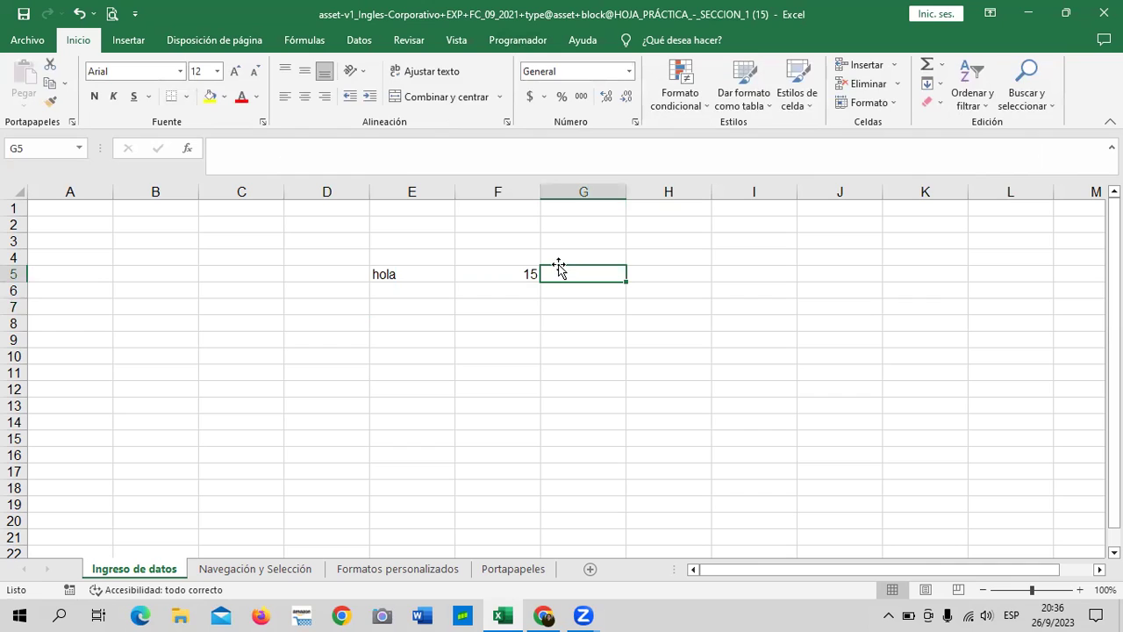
{"action": "type", "text": "20"}
{"action": "key", "text": "Return"}
{"action": "left_click", "coordinate": [689, 262]}
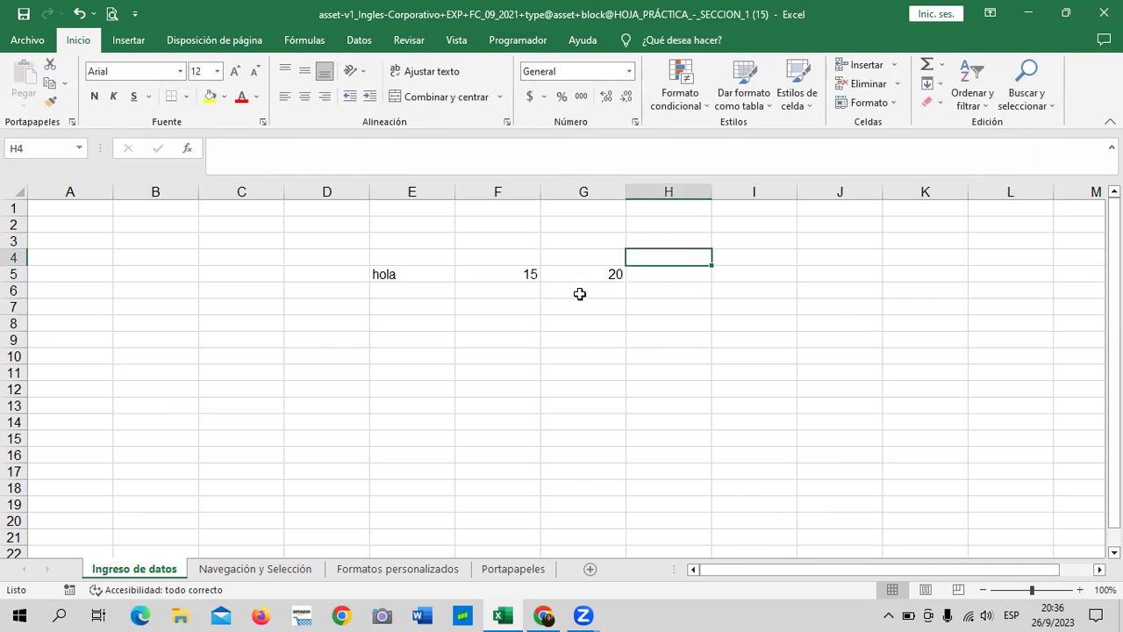
{"action": "left_click", "coordinate": [516, 269]}
{"action": "left_click", "coordinate": [617, 273]}
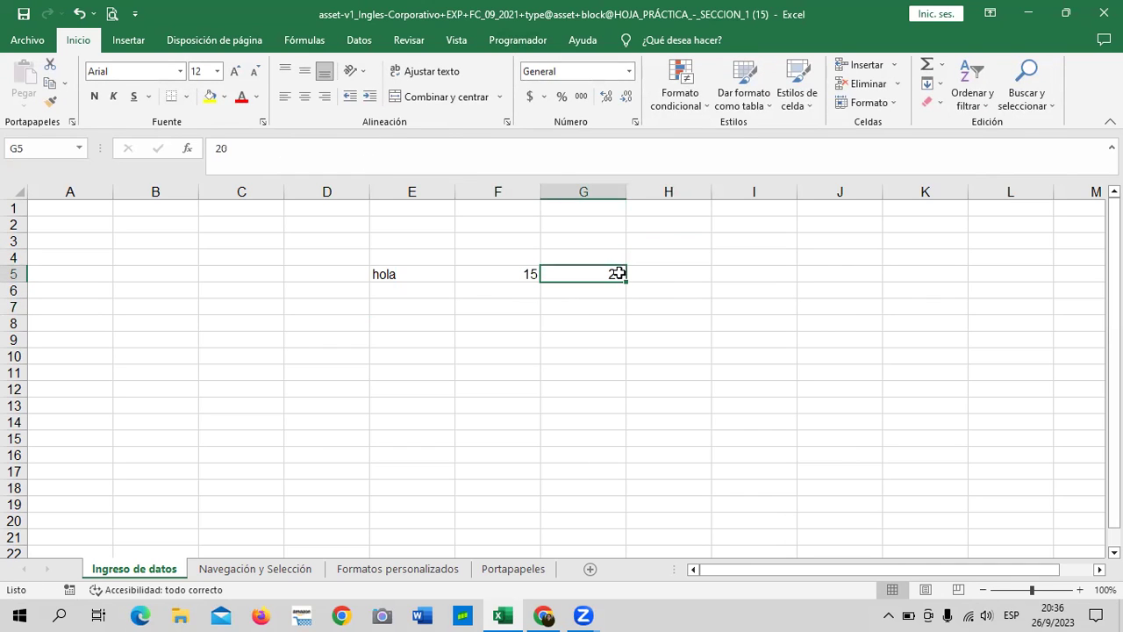
{"action": "left_click", "coordinate": [652, 274]}
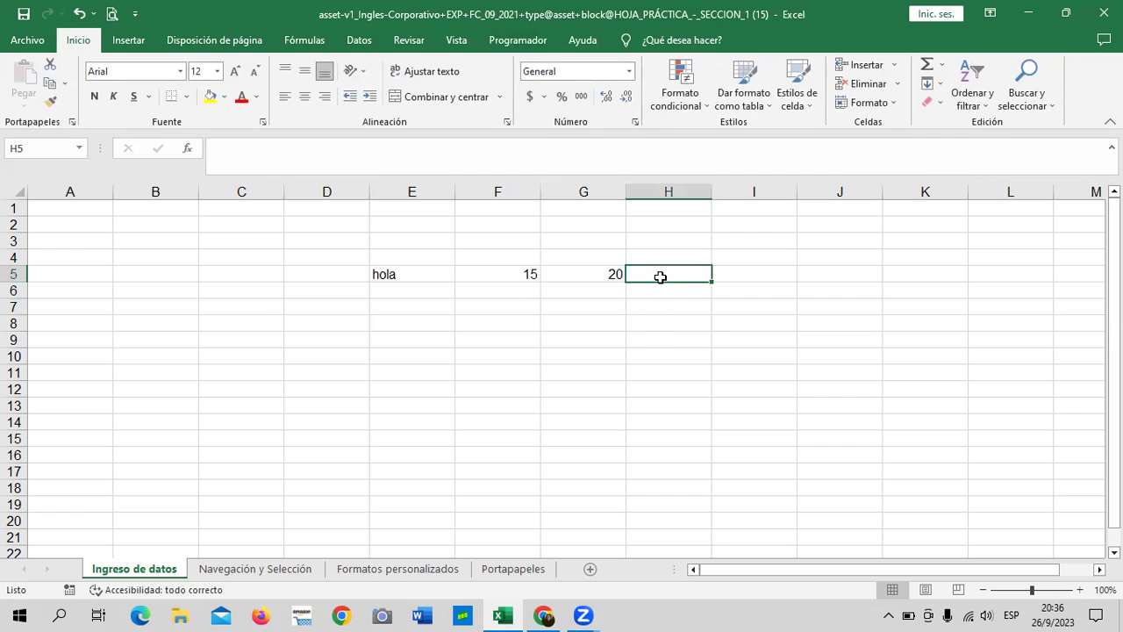
- Enter the formula =F5+G5 in H5 to get the total 35
{"action": "double_click", "coordinate": [648, 269]}
{"action": "type", "text": "="}
{"action": "left_click", "coordinate": [526, 270]}
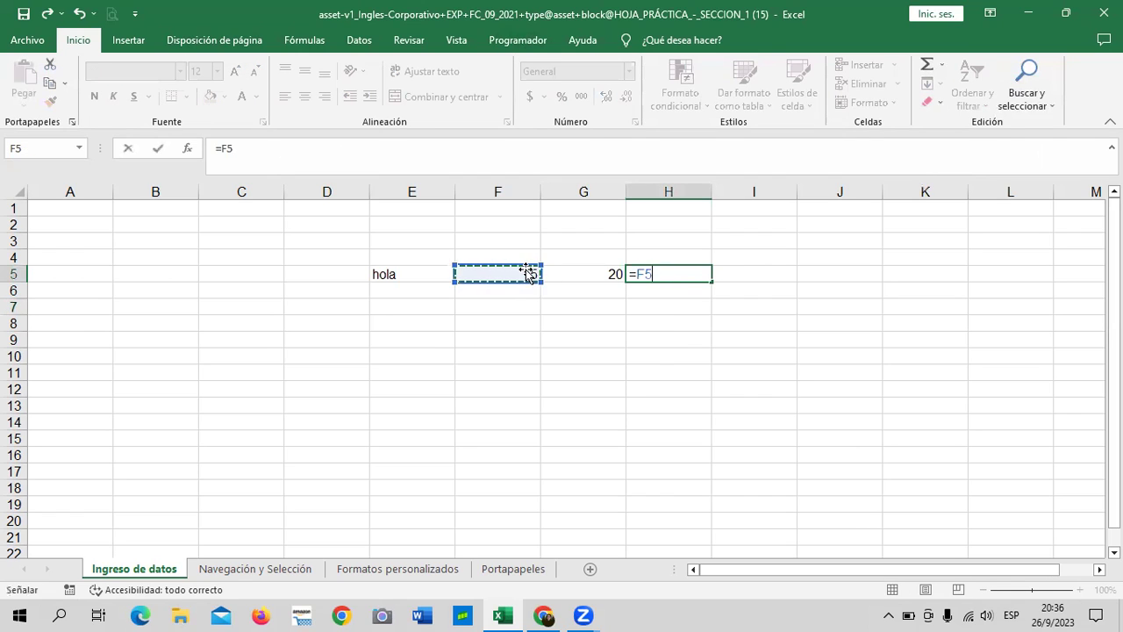
{"action": "type", "text": "+"}
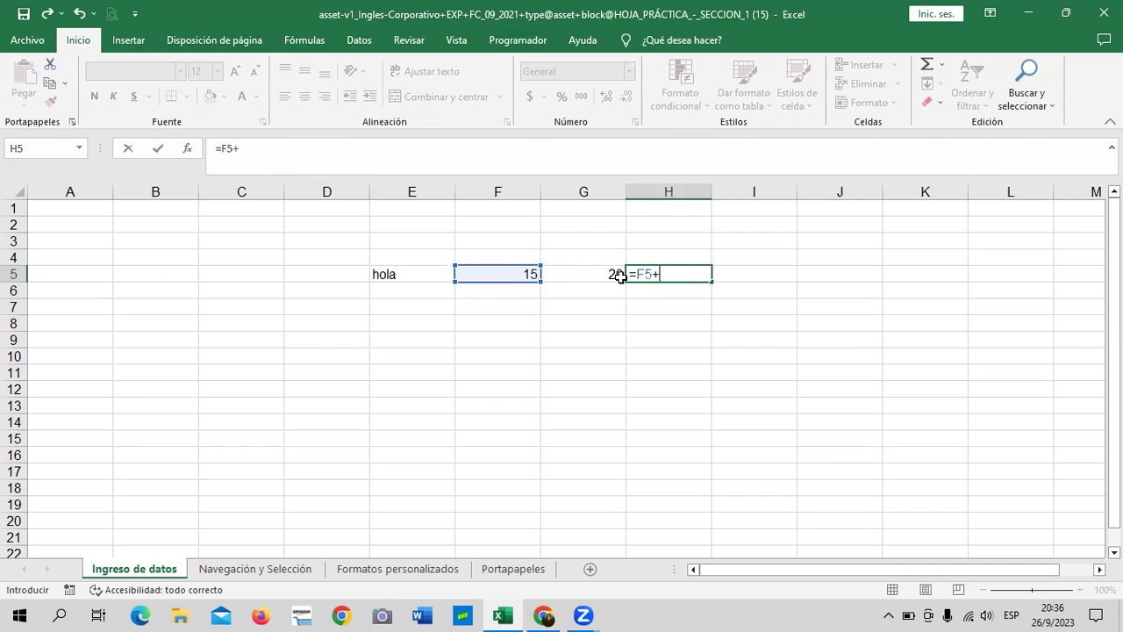
{"action": "left_click", "coordinate": [615, 273]}
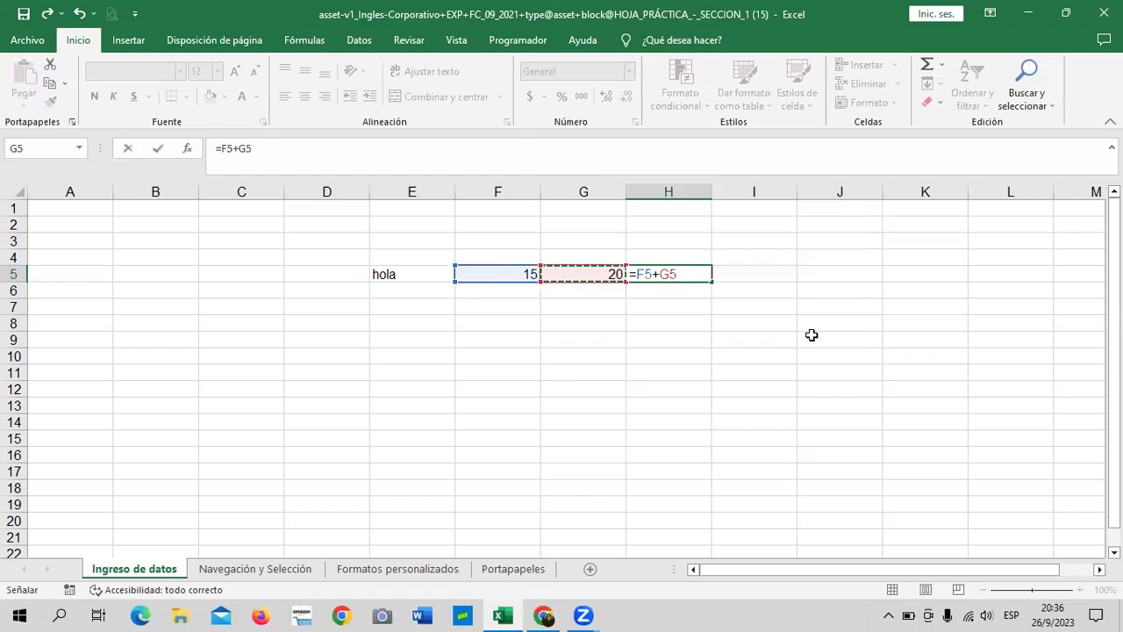
{"action": "key", "text": "Return"}
- Compare H5's formula with the values in F5, G5 and nearby empty cells
{"action": "left_click", "coordinate": [664, 270]}
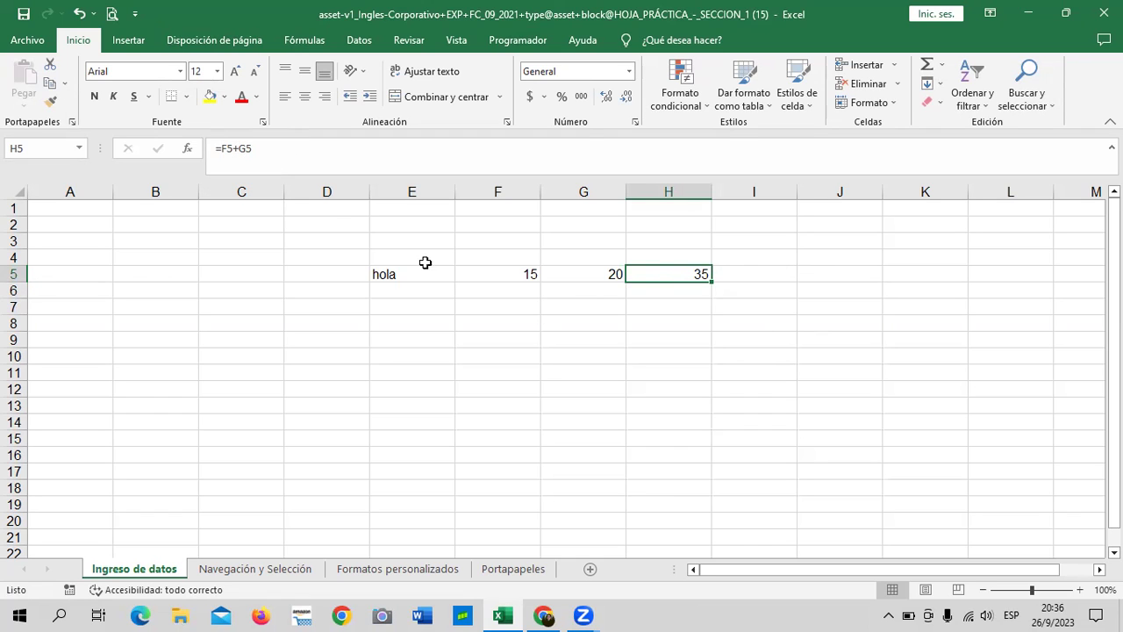
{"action": "left_click", "coordinate": [735, 336]}
{"action": "left_click", "coordinate": [660, 272]}
{"action": "left_click", "coordinate": [750, 273]}
{"action": "left_click", "coordinate": [690, 275]}
{"action": "left_click", "coordinate": [584, 274]}
{"action": "left_click", "coordinate": [469, 273]}
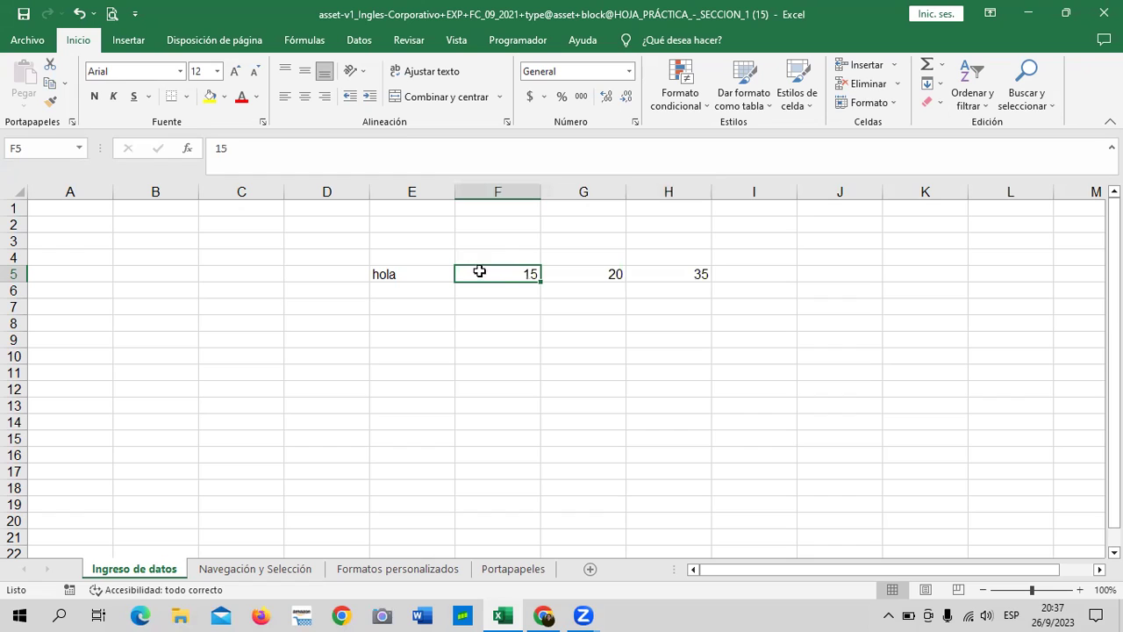
{"action": "left_click", "coordinate": [651, 274]}
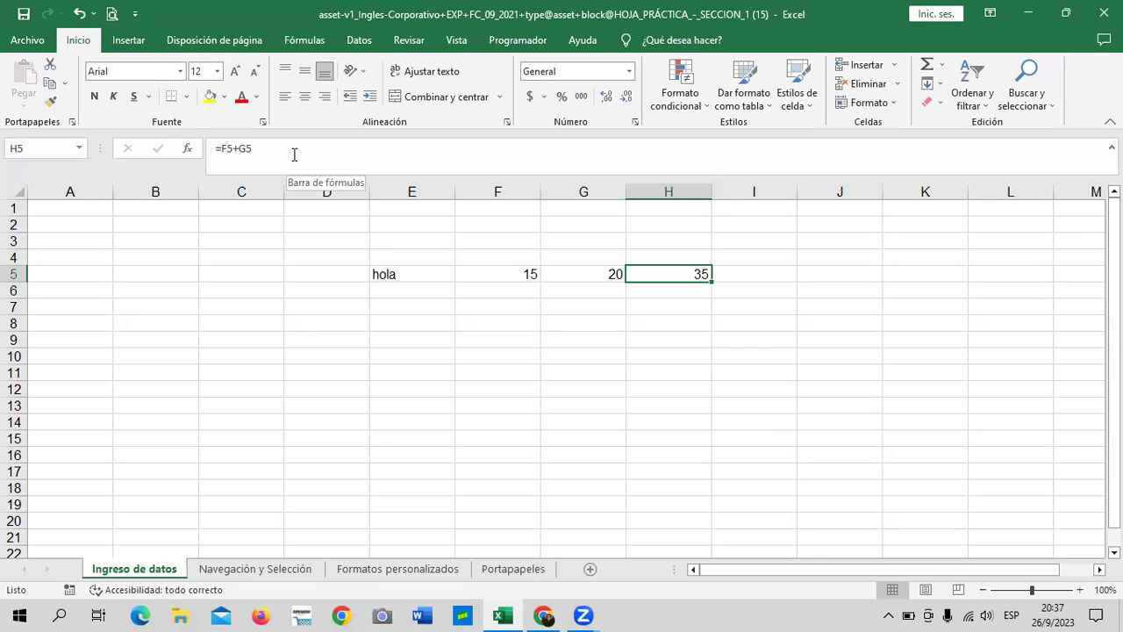
{"action": "left_click", "coordinate": [715, 311]}
{"action": "left_click", "coordinate": [660, 278]}
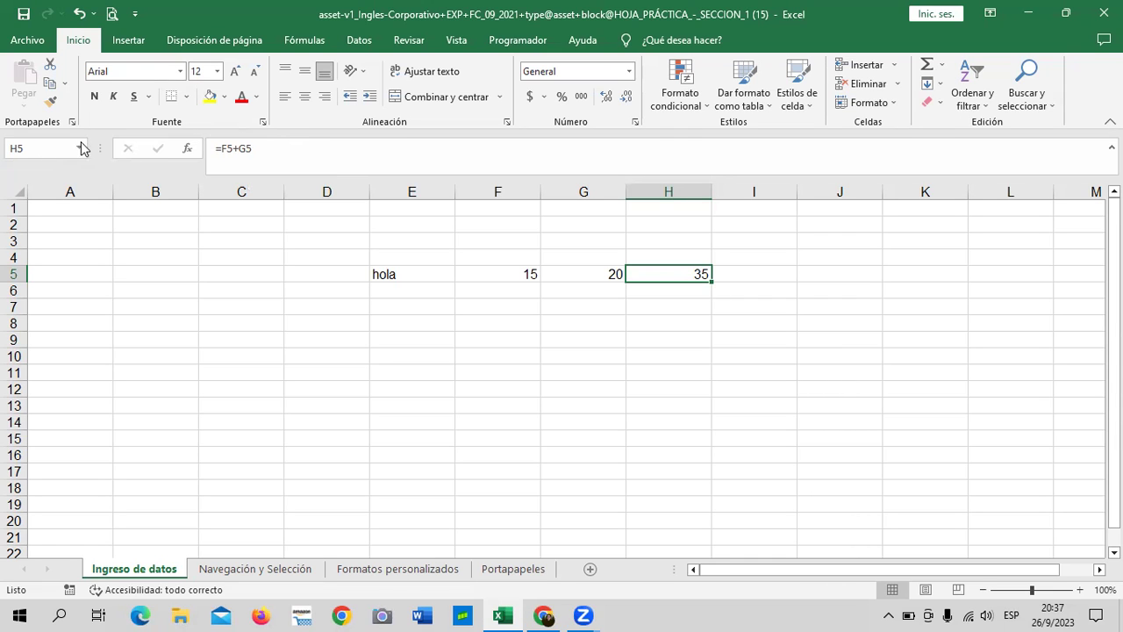
{"action": "left_click", "coordinate": [474, 370]}
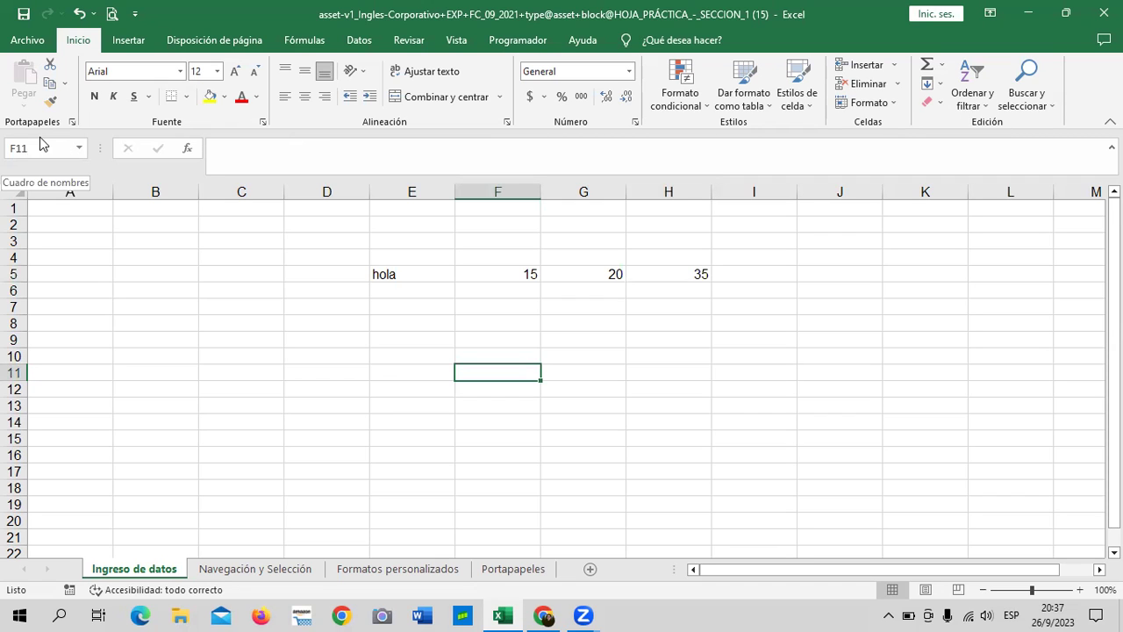
{"action": "left_click", "coordinate": [191, 280]}
{"action": "left_click", "coordinate": [492, 339]}
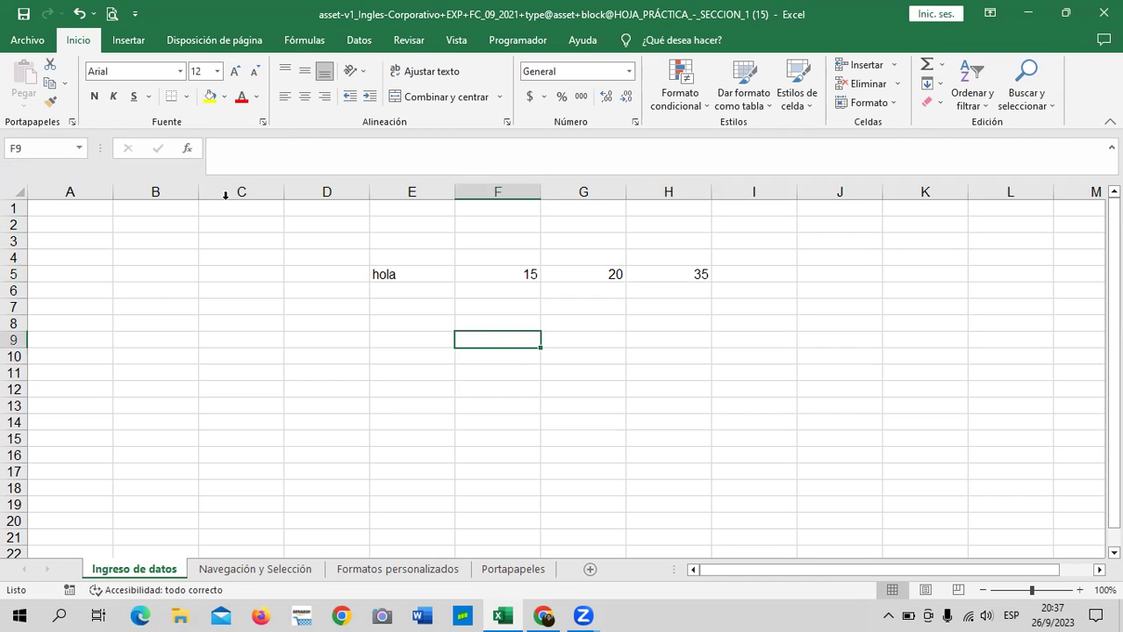
{"action": "left_click", "coordinate": [674, 340]}
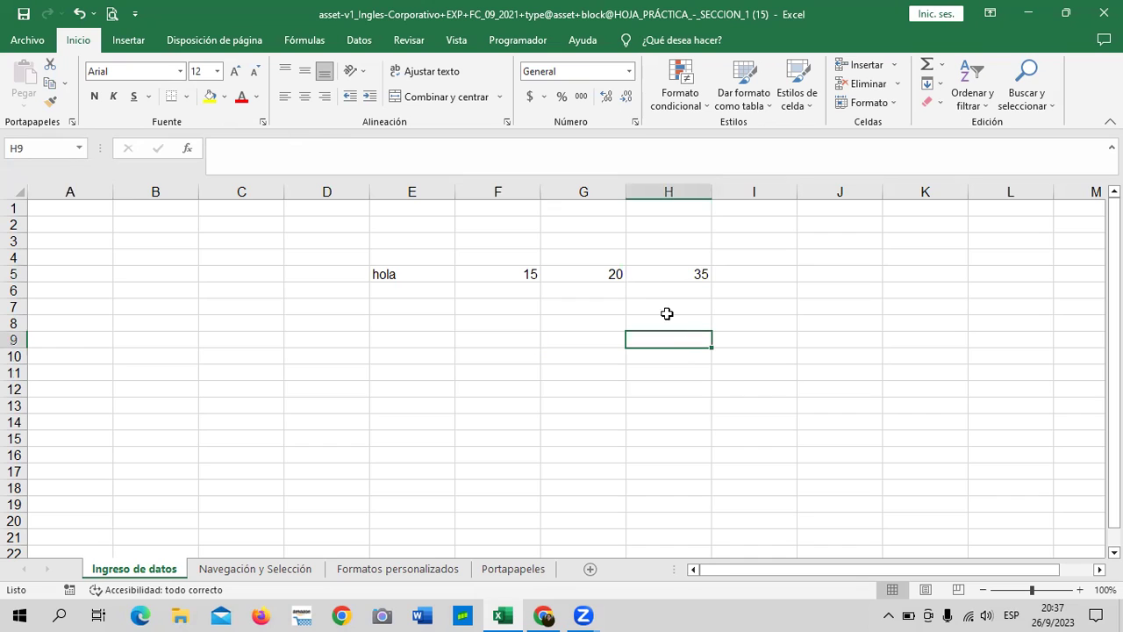
{"action": "left_click", "coordinate": [981, 414]}
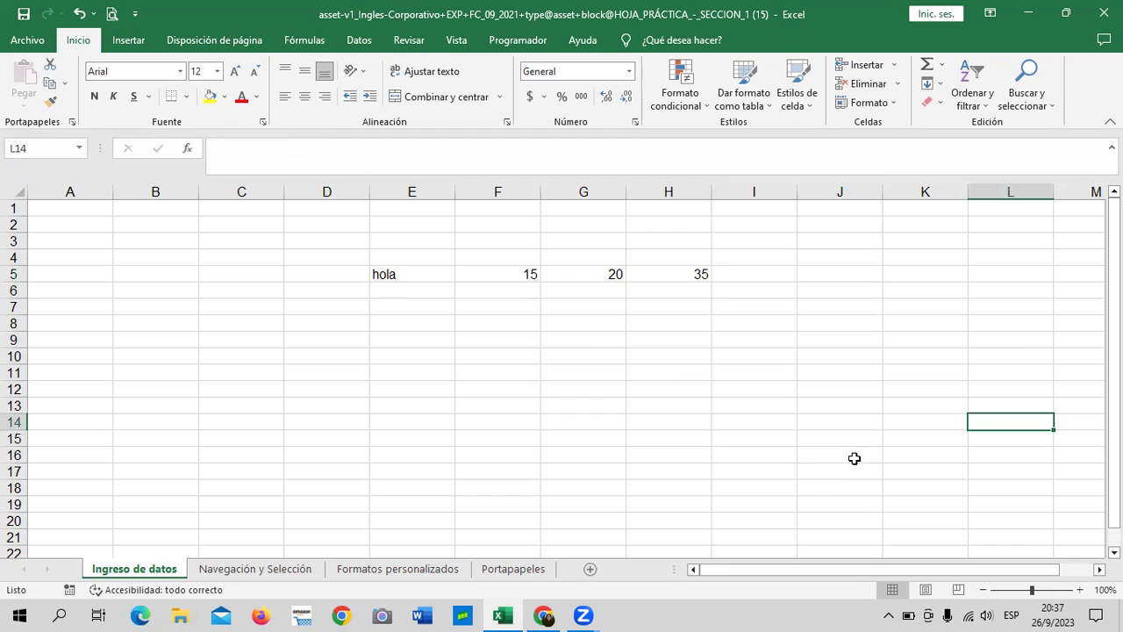
{"action": "left_click", "coordinate": [837, 488]}
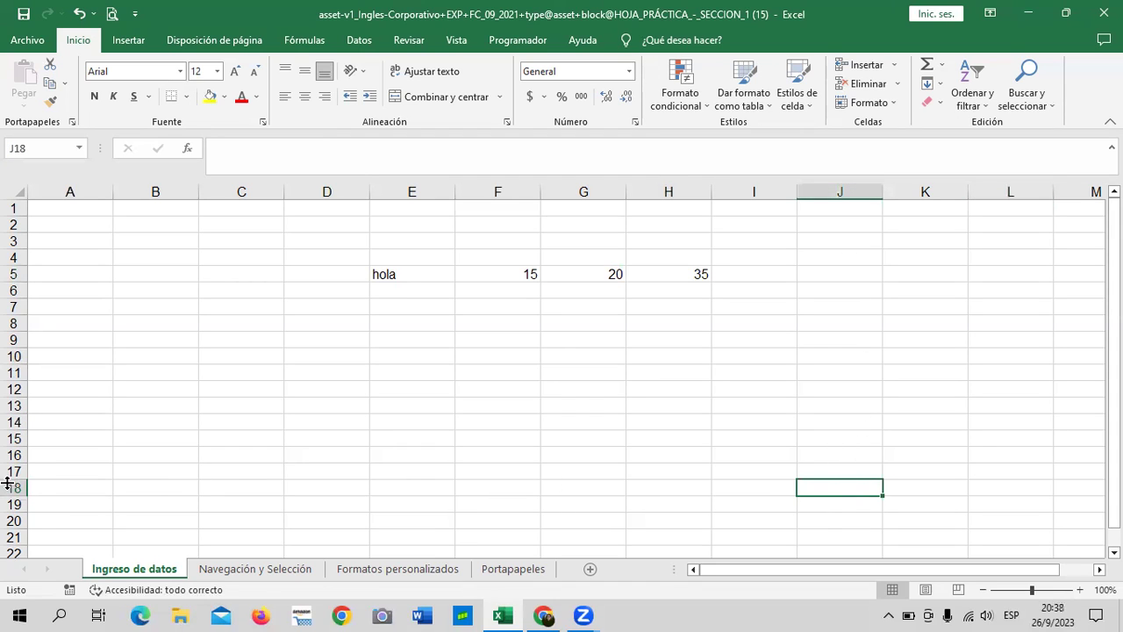
{"action": "scroll", "coordinate": [325, 456], "scroll_direction": "down", "scroll_amount": 3}
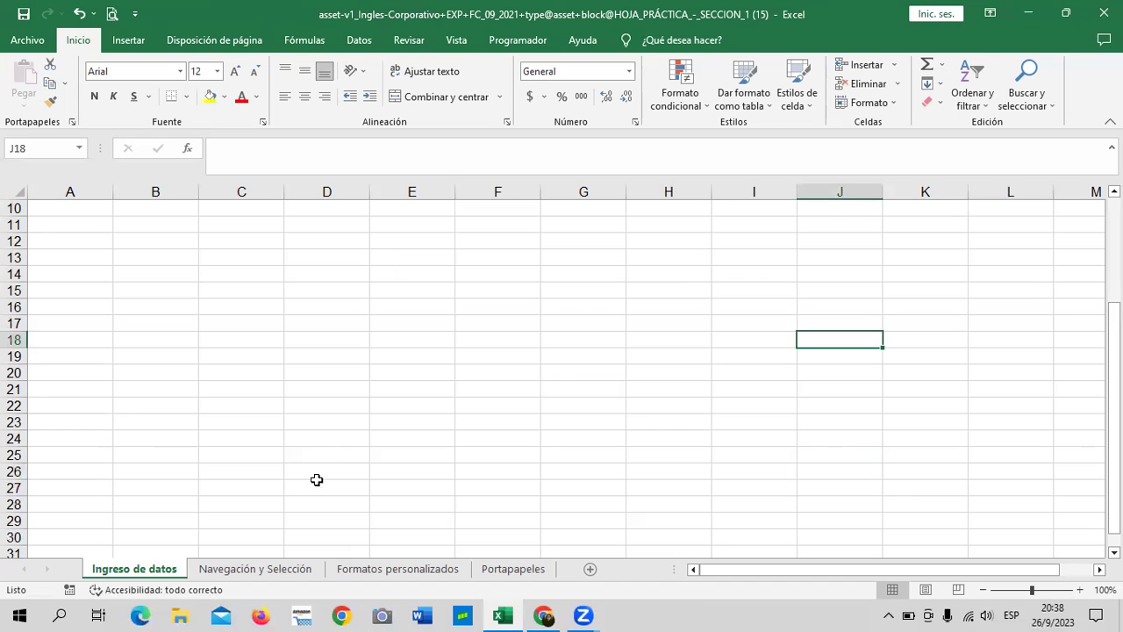
{"action": "left_click", "coordinate": [408, 418]}
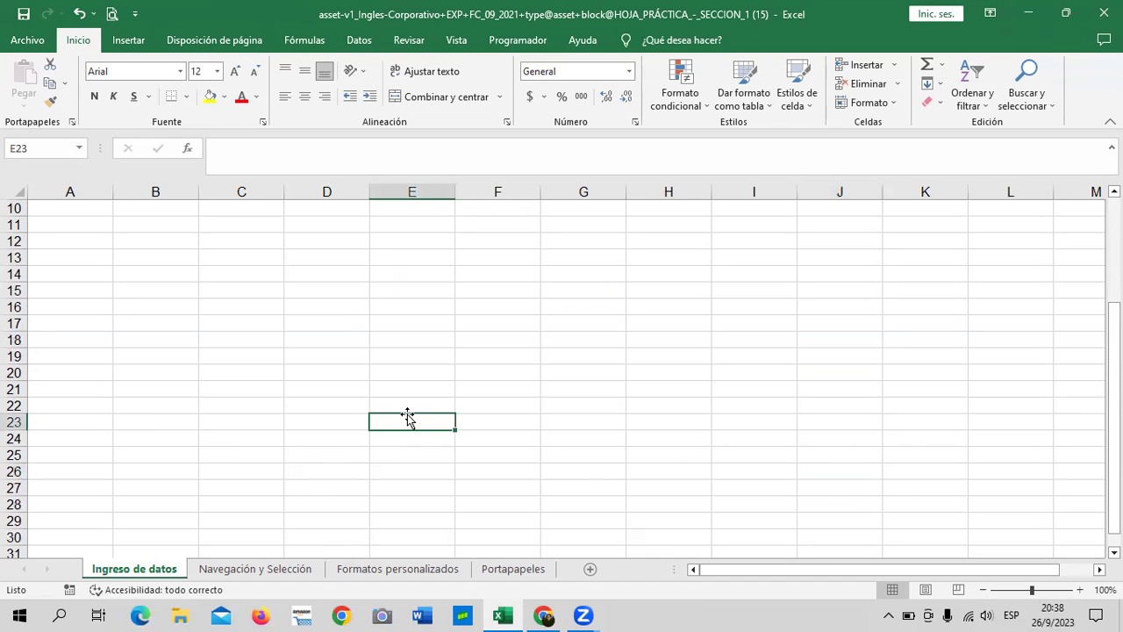
{"action": "left_click", "coordinate": [835, 420]}
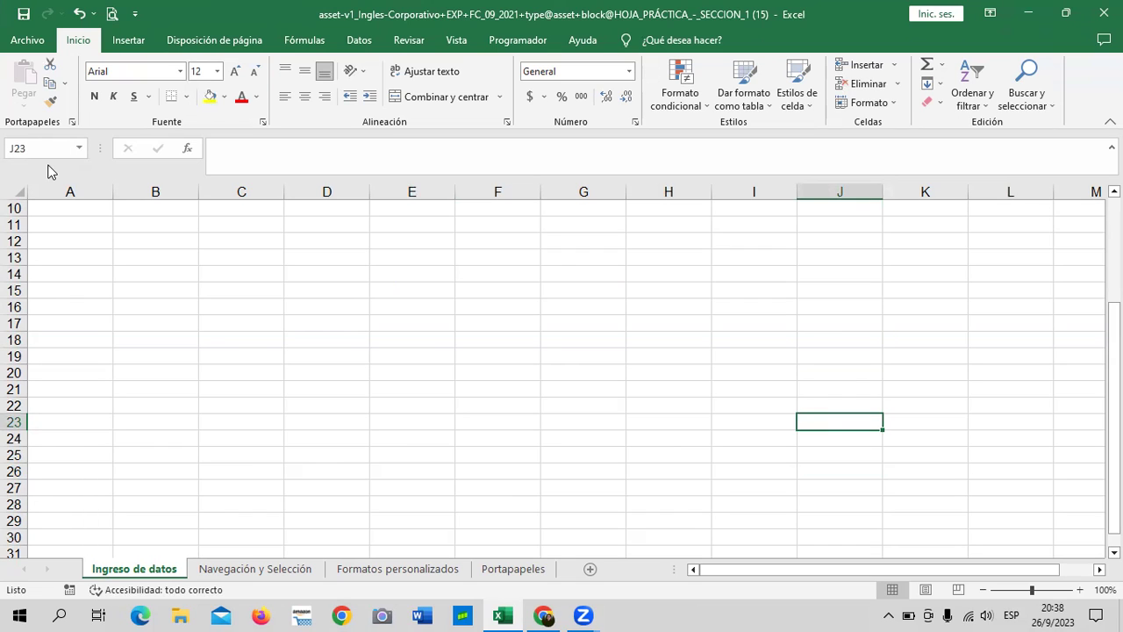
{"action": "left_click", "coordinate": [252, 471]}
{"action": "left_click", "coordinate": [564, 407]}
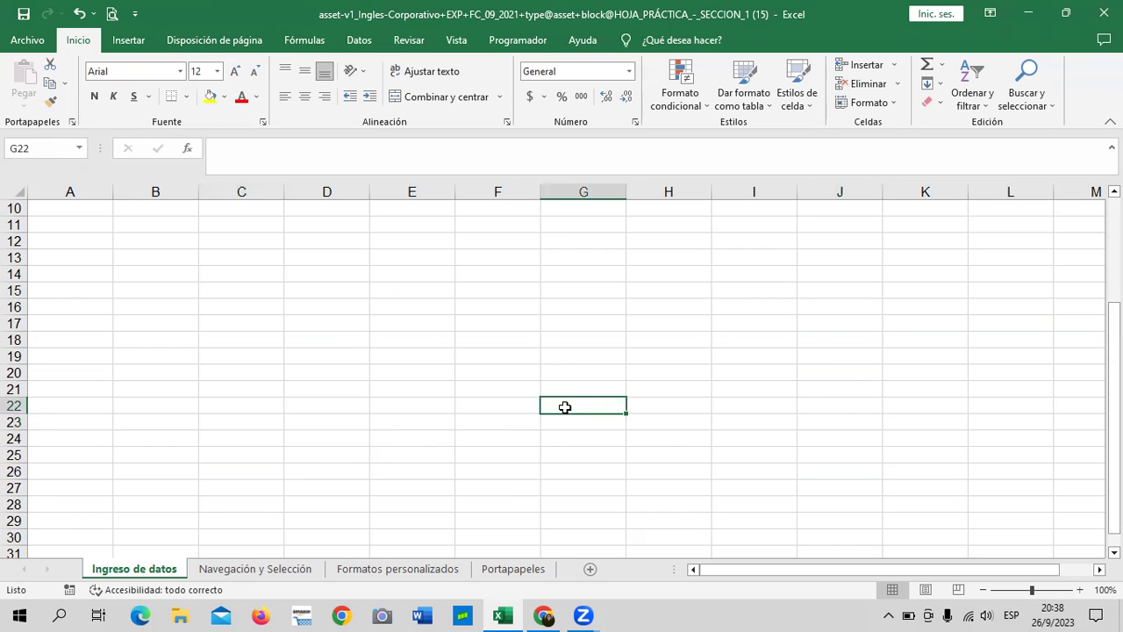
{"action": "left_click", "coordinate": [871, 409]}
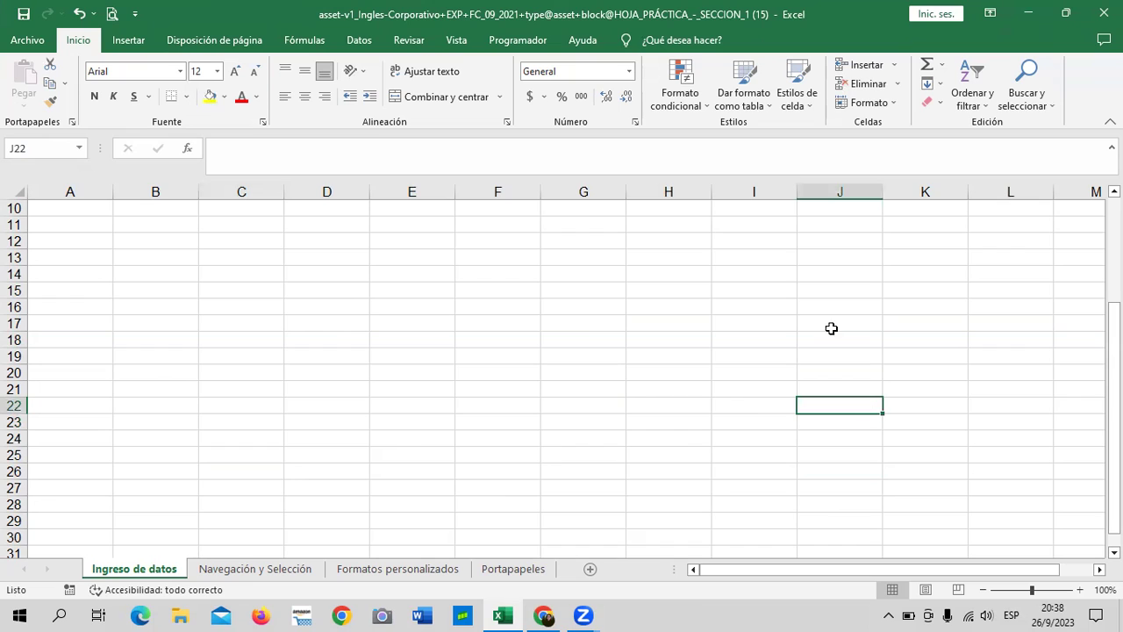
{"action": "left_click", "coordinate": [123, 287]}
{"action": "left_click", "coordinate": [102, 453]}
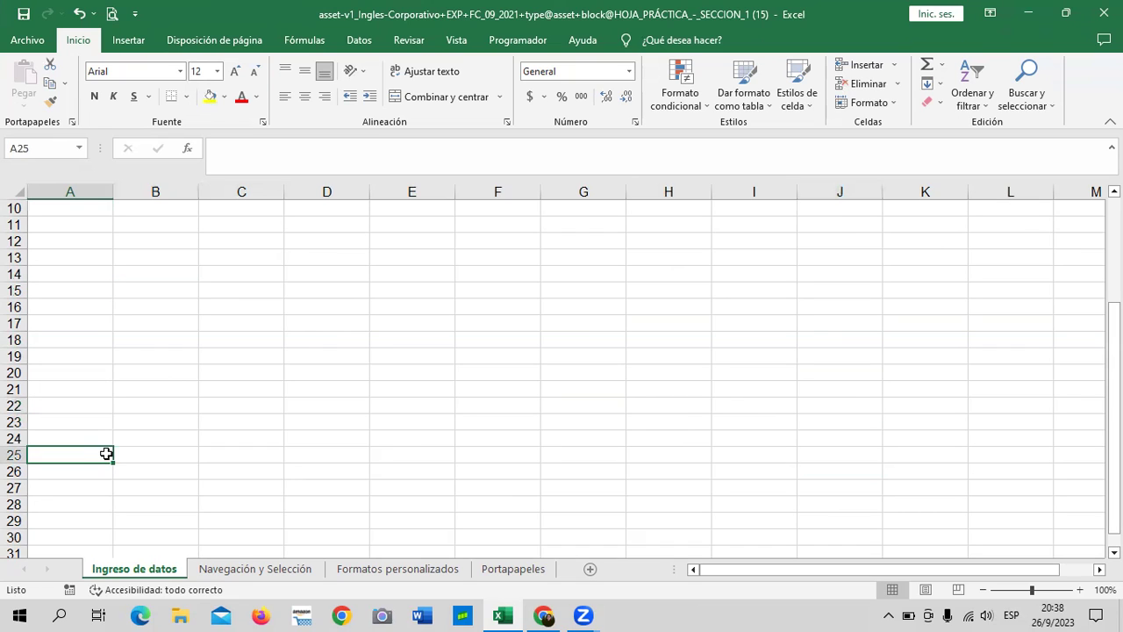
{"action": "left_click", "coordinate": [897, 484]}
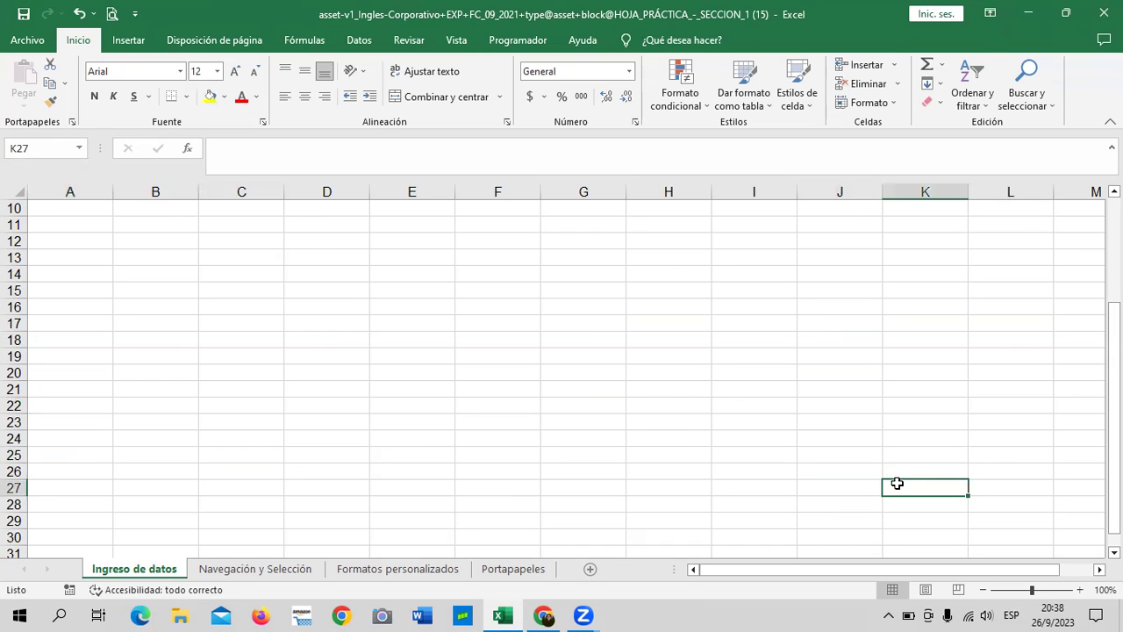
{"action": "left_click", "coordinate": [1037, 420]}
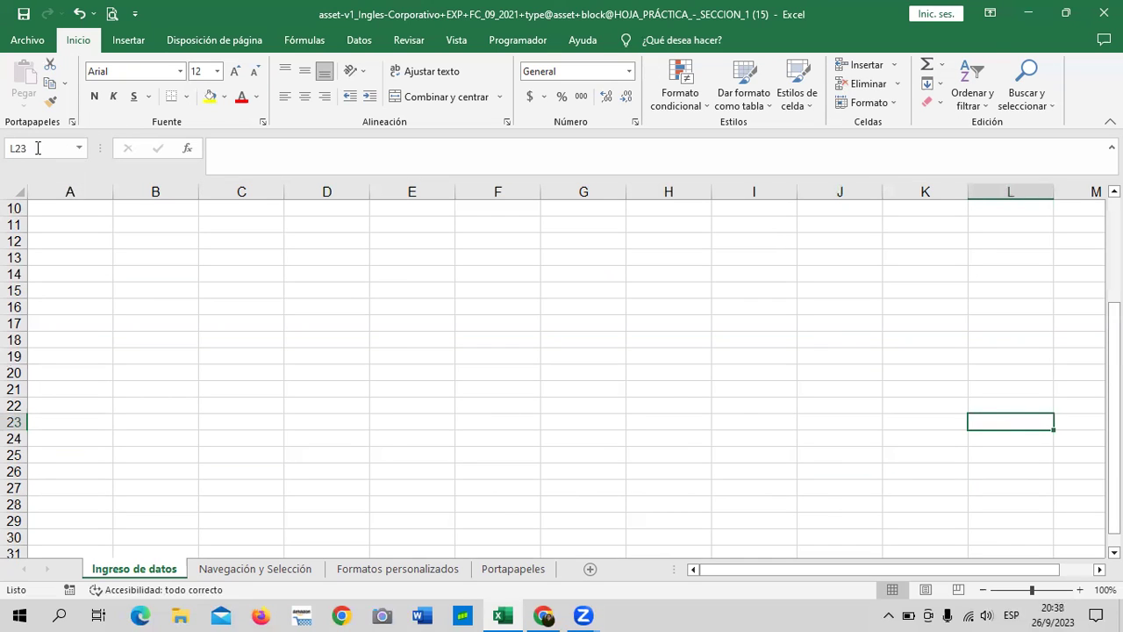
{"action": "left_click", "coordinate": [285, 272]}
{"action": "left_click_drag", "start_coordinate": [246, 227], "coordinate": [605, 422]}
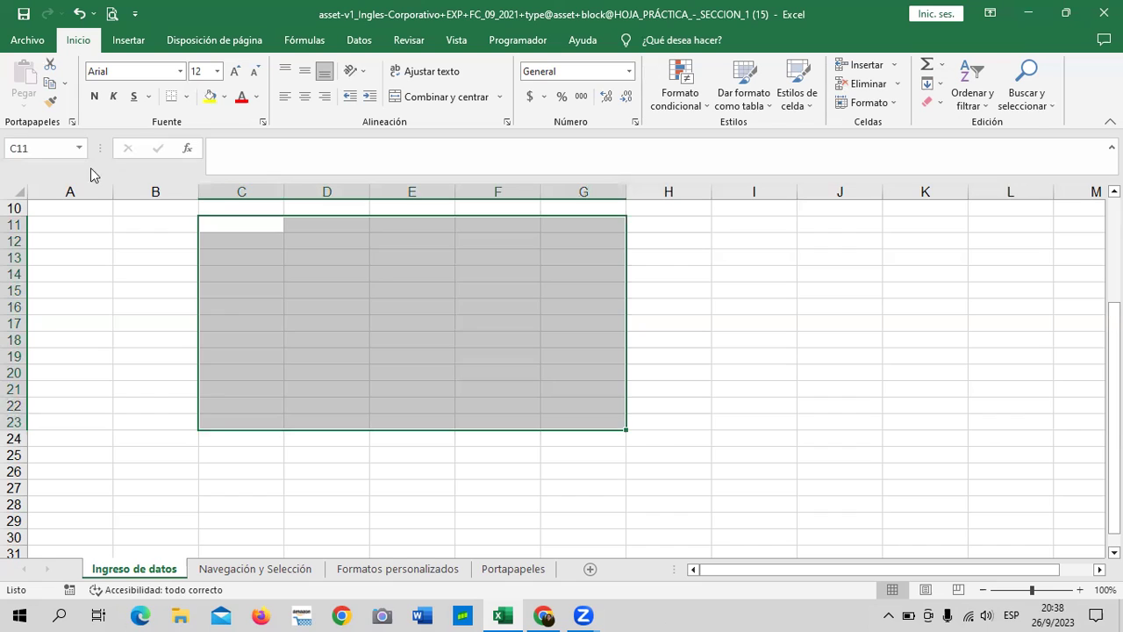
{"action": "left_click", "coordinate": [760, 374]}
{"action": "left_click", "coordinate": [243, 211]}
{"action": "left_click_drag", "start_coordinate": [351, 335], "coordinate": [351, 323]}
{"action": "mouse_move", "coordinate": [243, 243]}
{"action": "left_mouse_down"}
{"action": "mouse_move", "coordinate": [647, 456]}
{"action": "mouse_move", "coordinate": [661, 454]}
{"action": "left_mouse_up"}
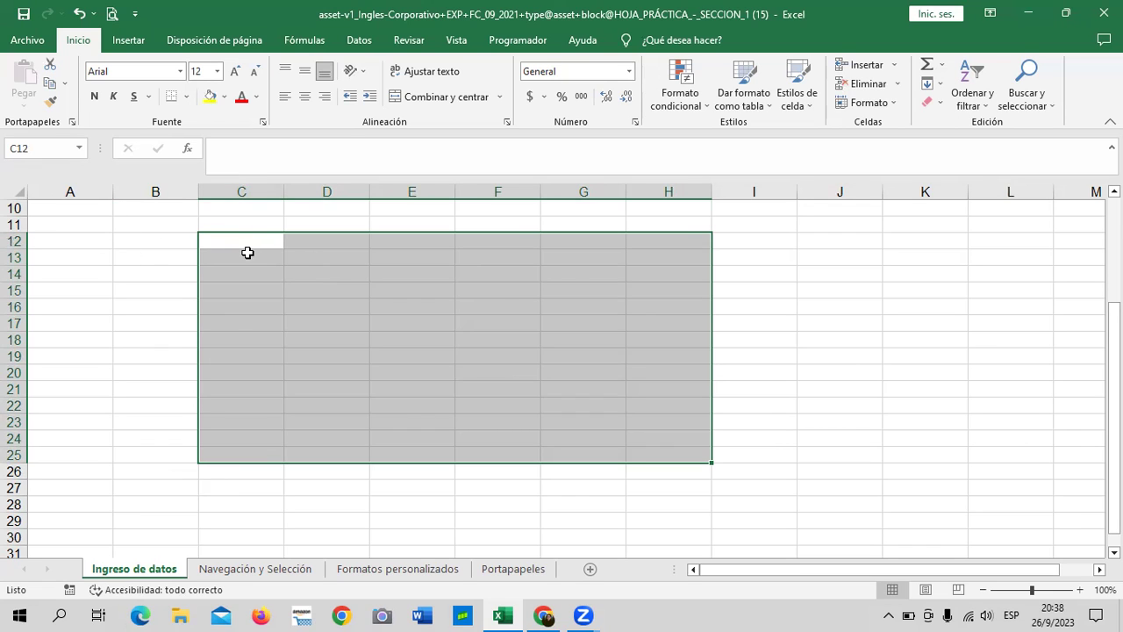
{"action": "scroll", "coordinate": [246, 439], "scroll_direction": "up", "scroll_amount": 3}
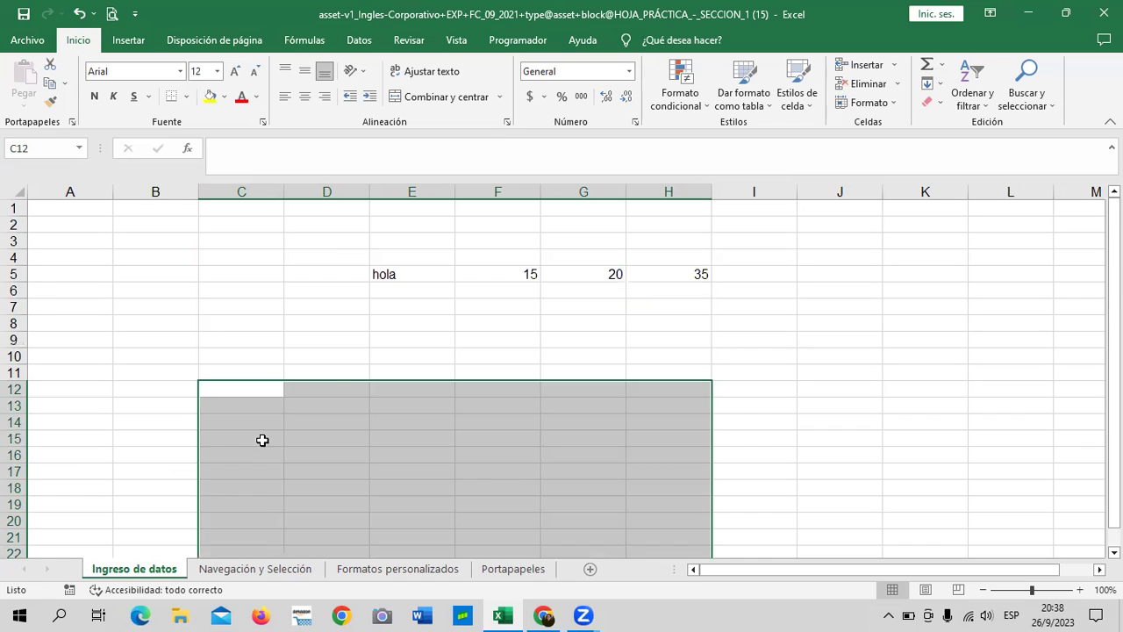
{"action": "left_click_drag", "start_coordinate": [289, 297], "coordinate": [289, 304]}
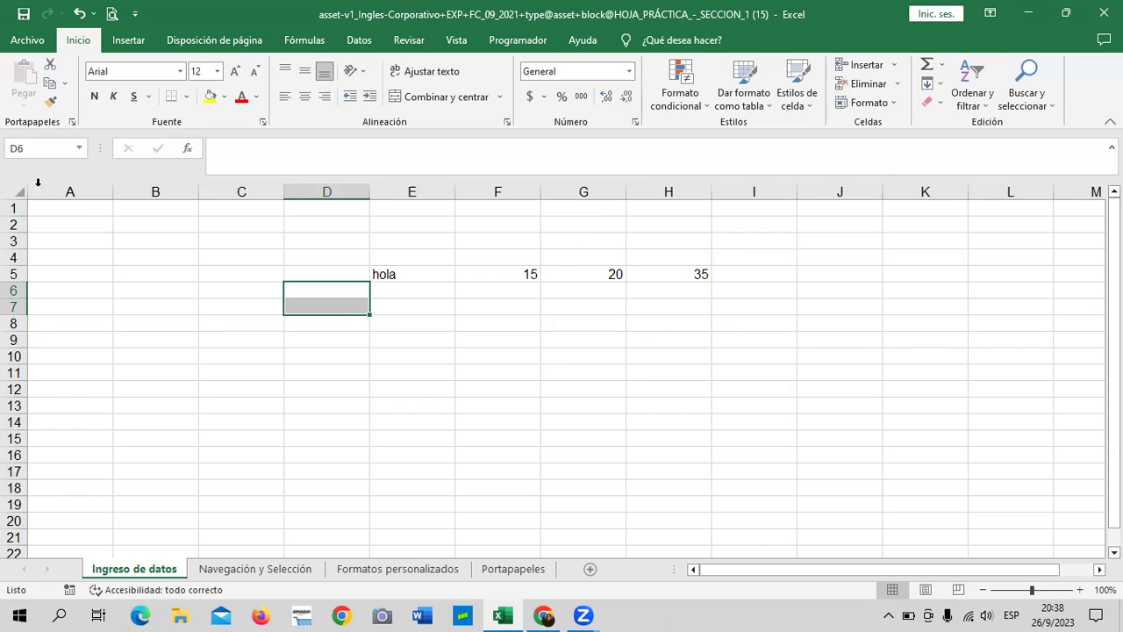
{"action": "left_click", "coordinate": [127, 356]}
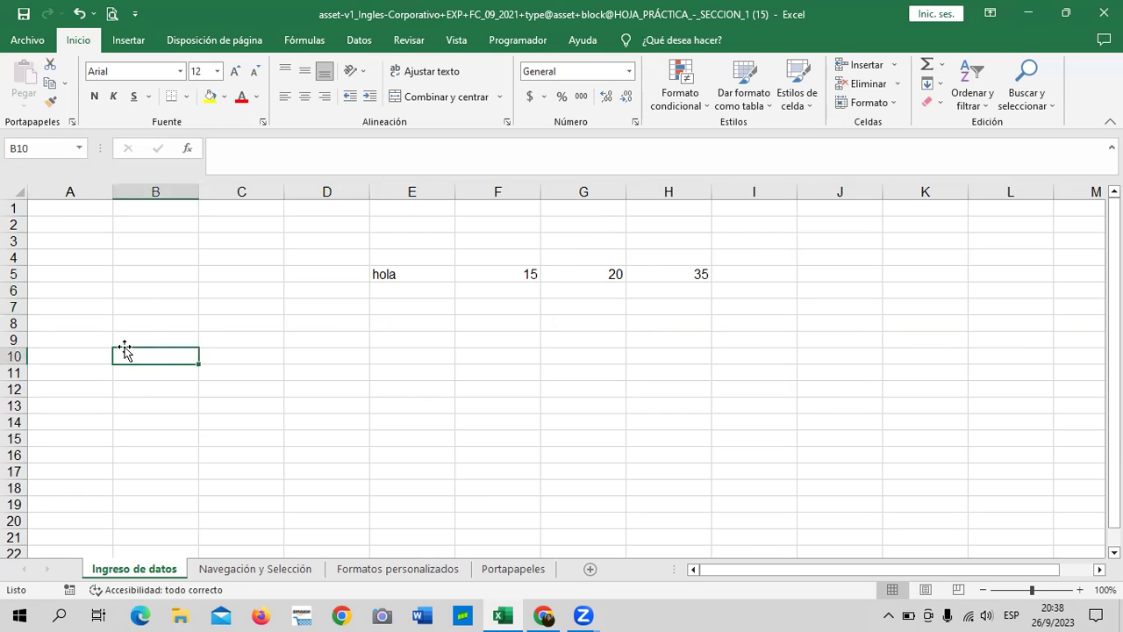
{"action": "left_click", "coordinate": [67, 148]}
{"action": "key", "text": "BackSpace"}
{"action": "type", "text": "A5000"}
{"action": "key", "text": "Return"}
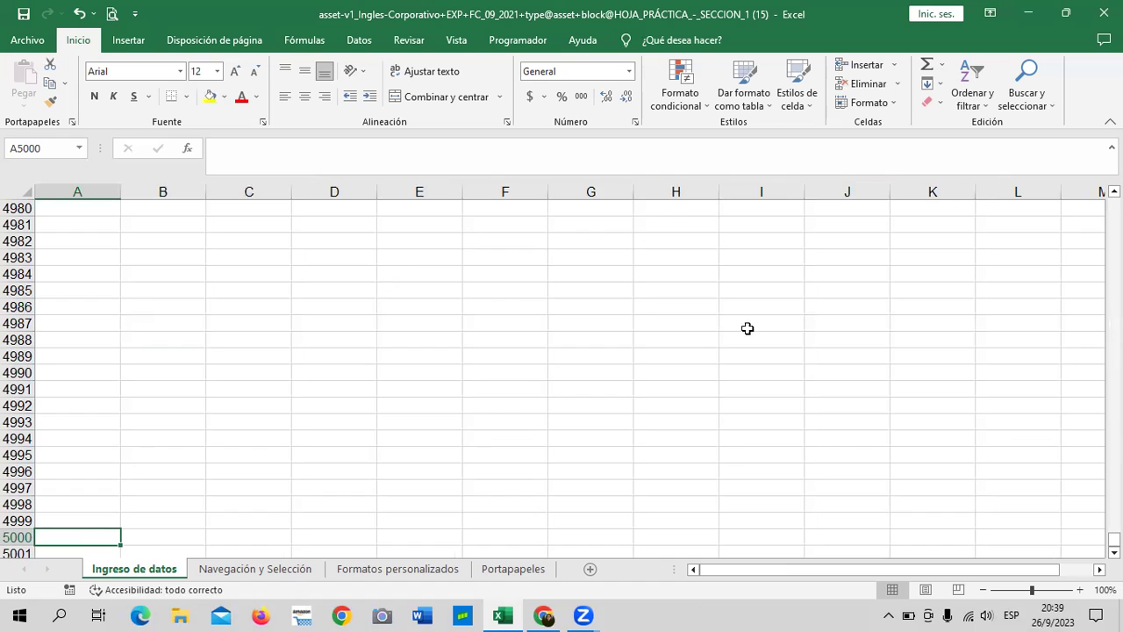
{"action": "scroll", "coordinate": [603, 360], "scroll_direction": "down", "scroll_amount": 1}
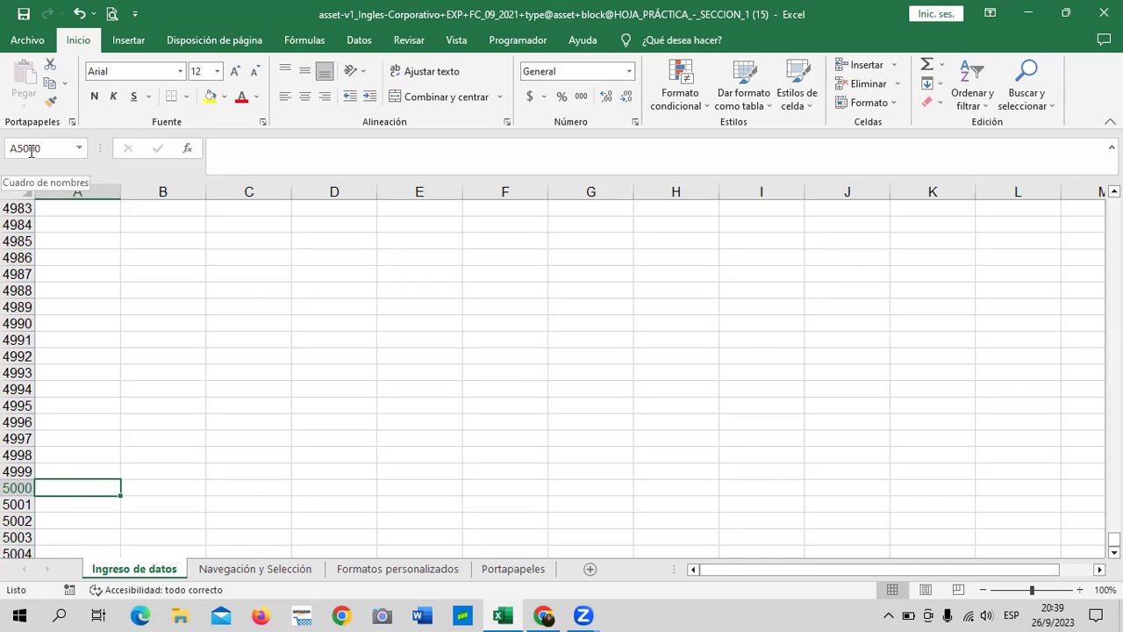
{"action": "scroll", "coordinate": [125, 355], "scroll_direction": "down", "scroll_amount": 2}
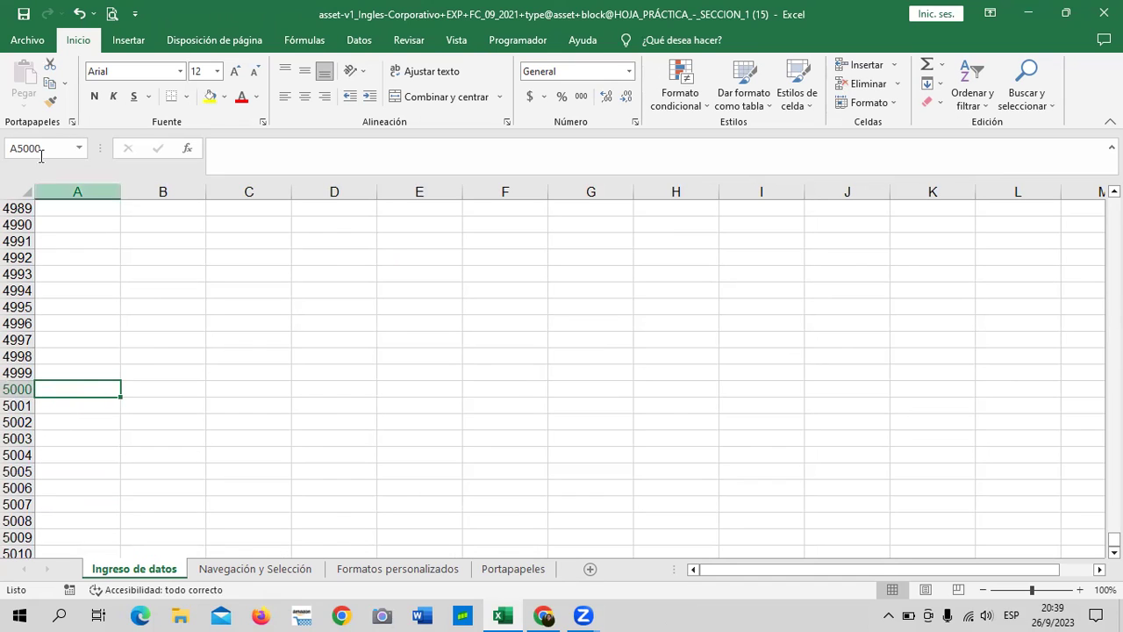
{"action": "left_click", "coordinate": [269, 394]}
{"action": "left_click", "coordinate": [57, 149]}
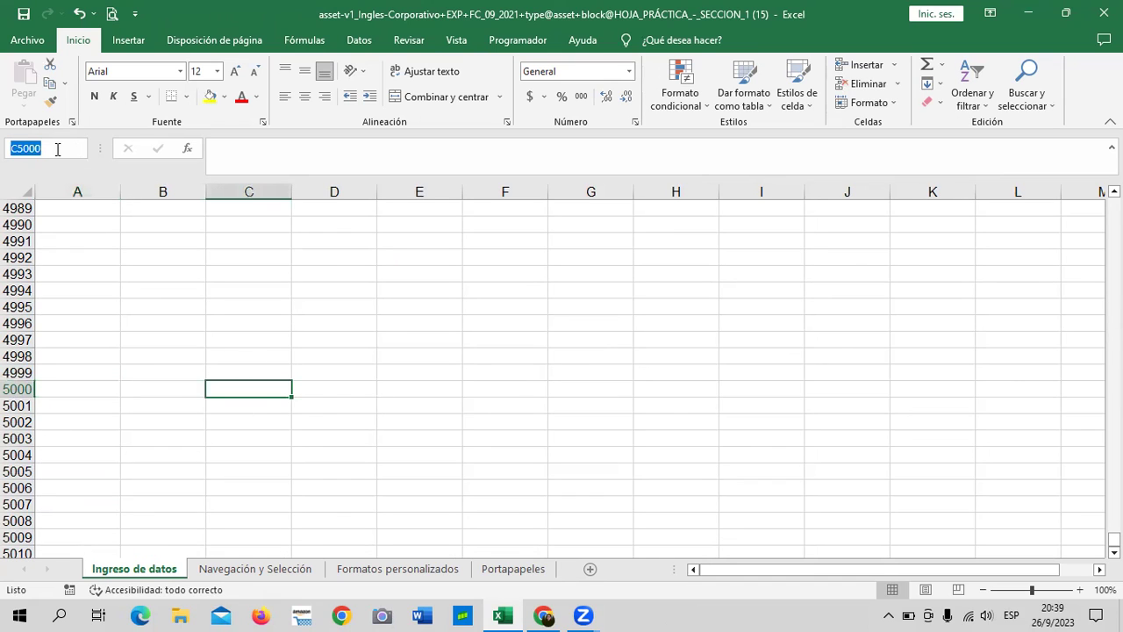
{"action": "key", "text": "BackSpace"}
{"action": "type", "text": "A1"}
{"action": "key", "text": "Return"}
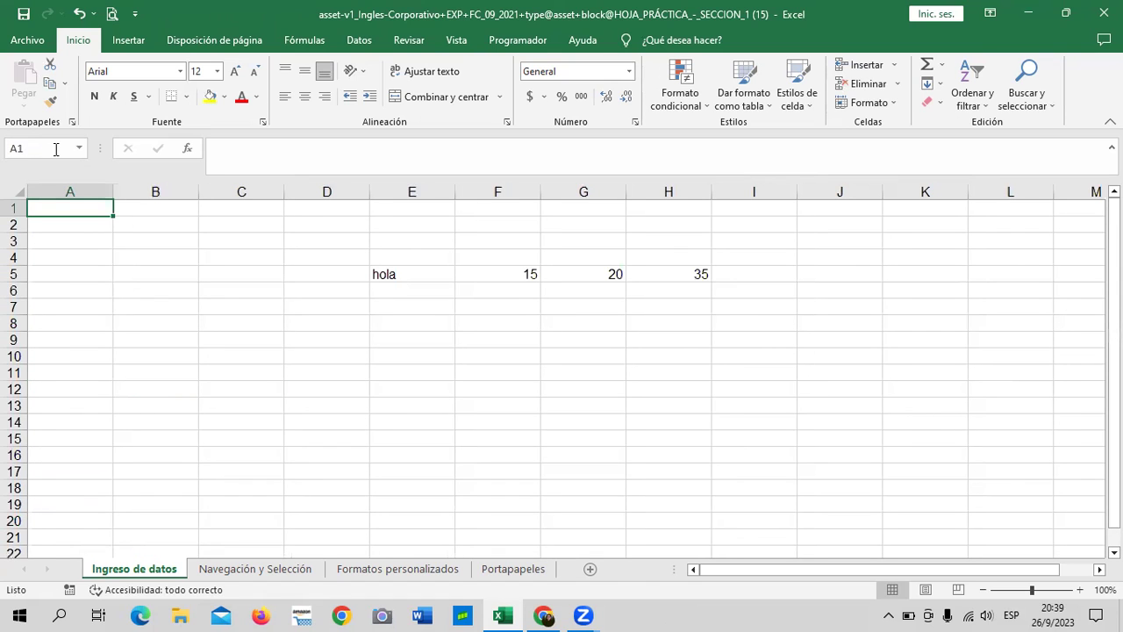
{"action": "left_click", "coordinate": [54, 149]}
{"action": "key", "text": "BackSpace"}
{"action": "type", "text": "8000"}
{"action": "key", "text": "Return"}
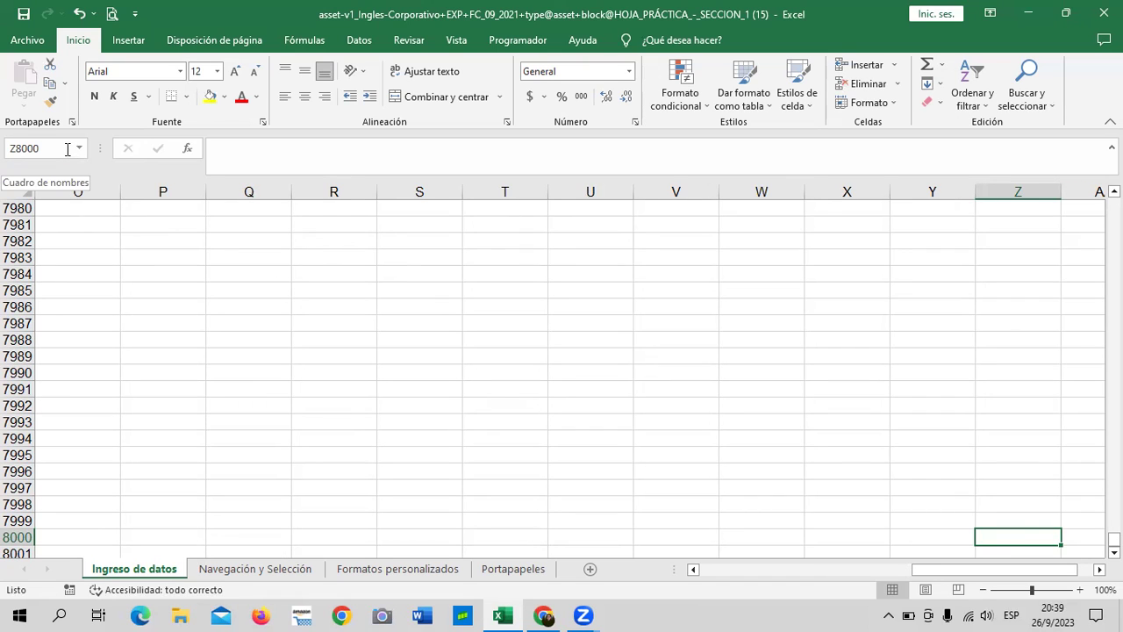
{"action": "left_click", "coordinate": [68, 149]}
{"action": "key", "text": "BackSpace"}
{"action": "type", "text": "A1"}
{"action": "key", "text": "Return"}
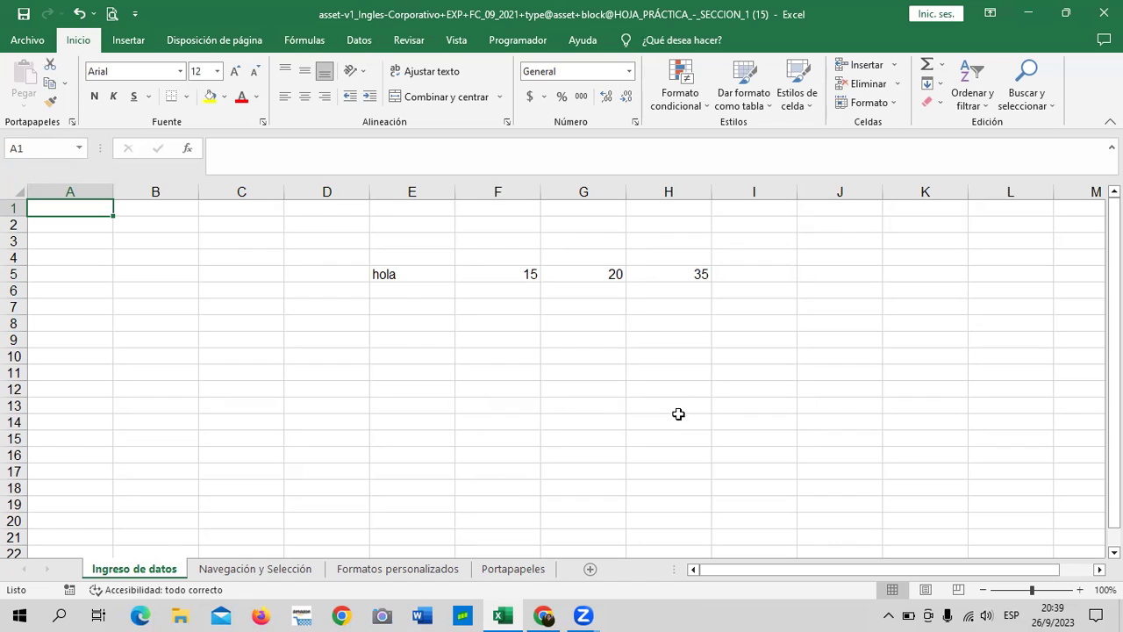
{"action": "left_click", "coordinate": [349, 354]}
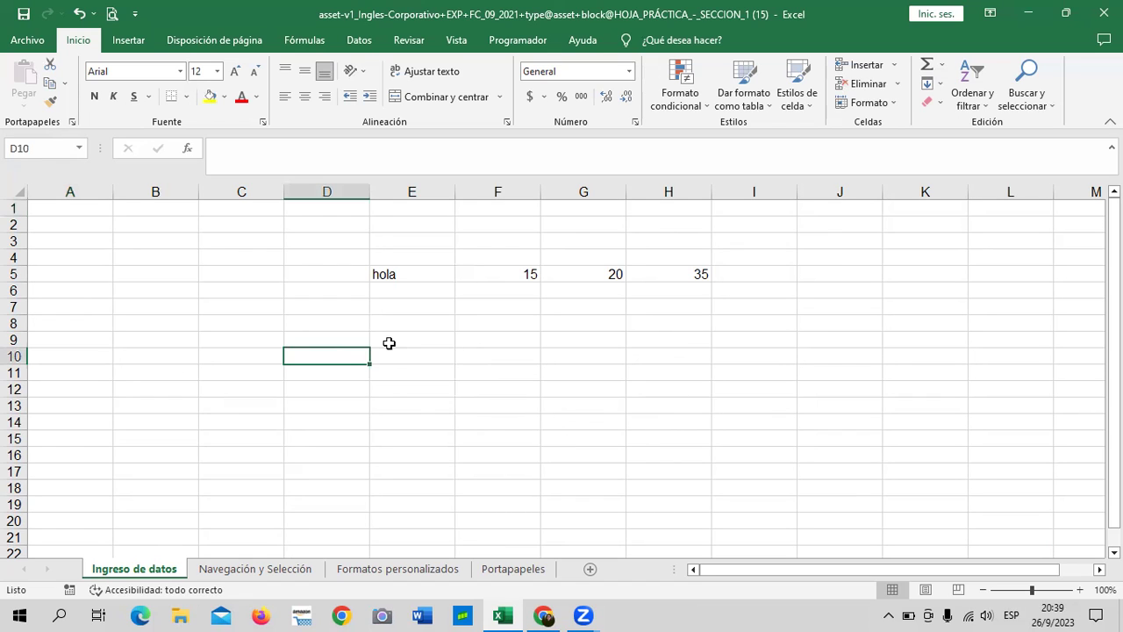
{"action": "left_click", "coordinate": [533, 341]}
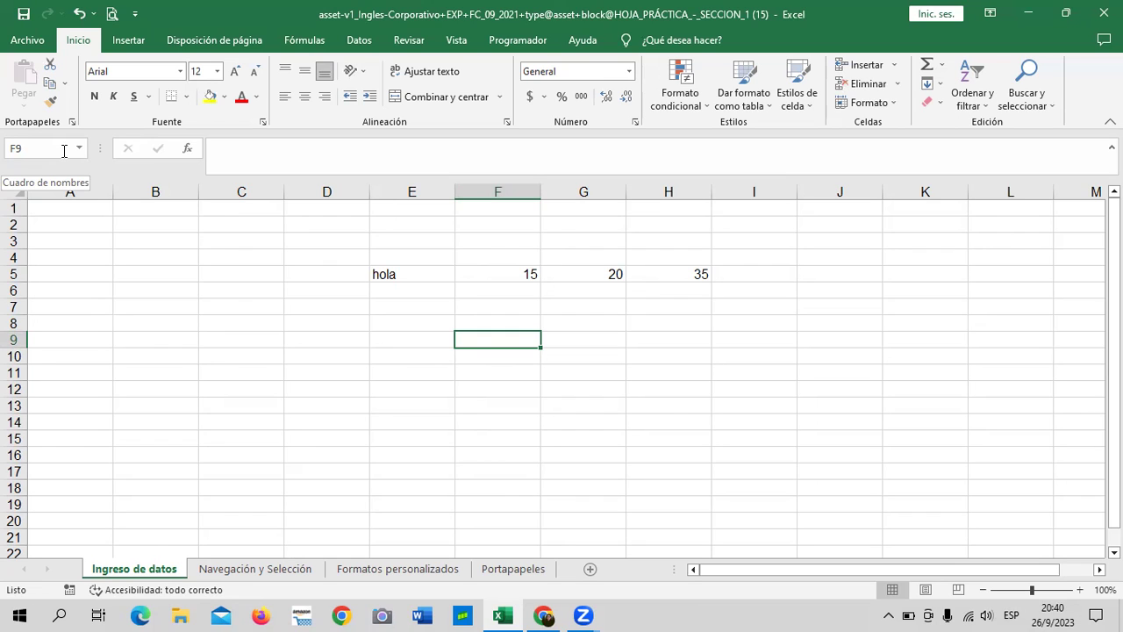
{"action": "left_click", "coordinate": [324, 388]}
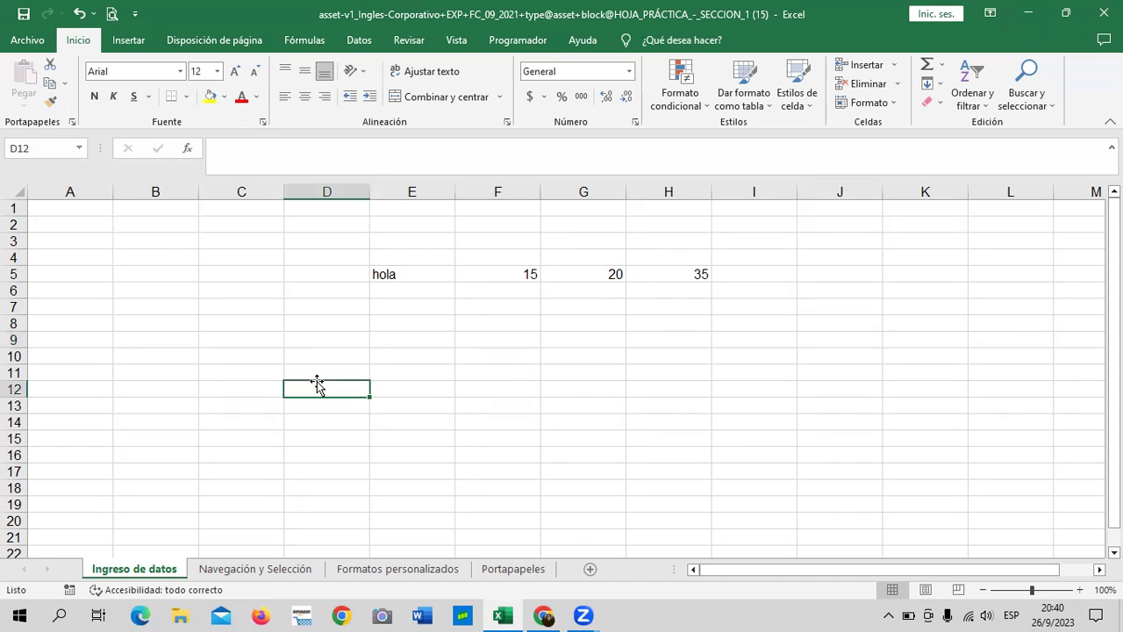
- In Chrome, go on to lesson 1.2 Conceptos básicos y entorno de trabajo and scroll to its video
{"action": "left_click", "coordinate": [545, 615]}
{"action": "scroll", "coordinate": [640, 295], "scroll_direction": "down", "scroll_amount": 3}
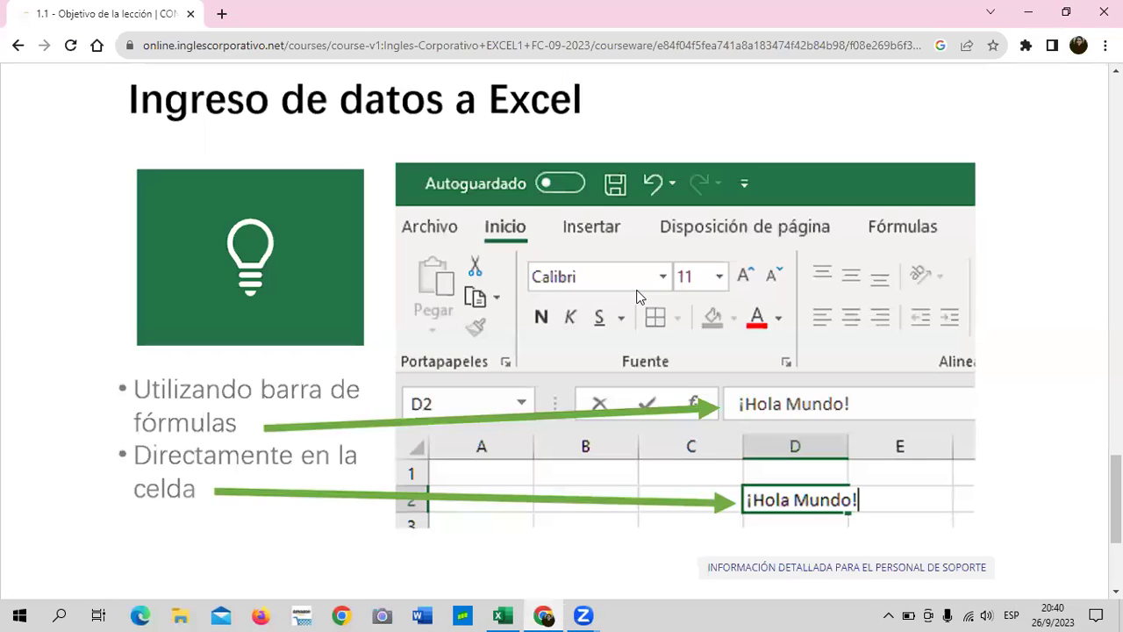
{"action": "scroll", "coordinate": [640, 296], "scroll_direction": "down", "scroll_amount": 3}
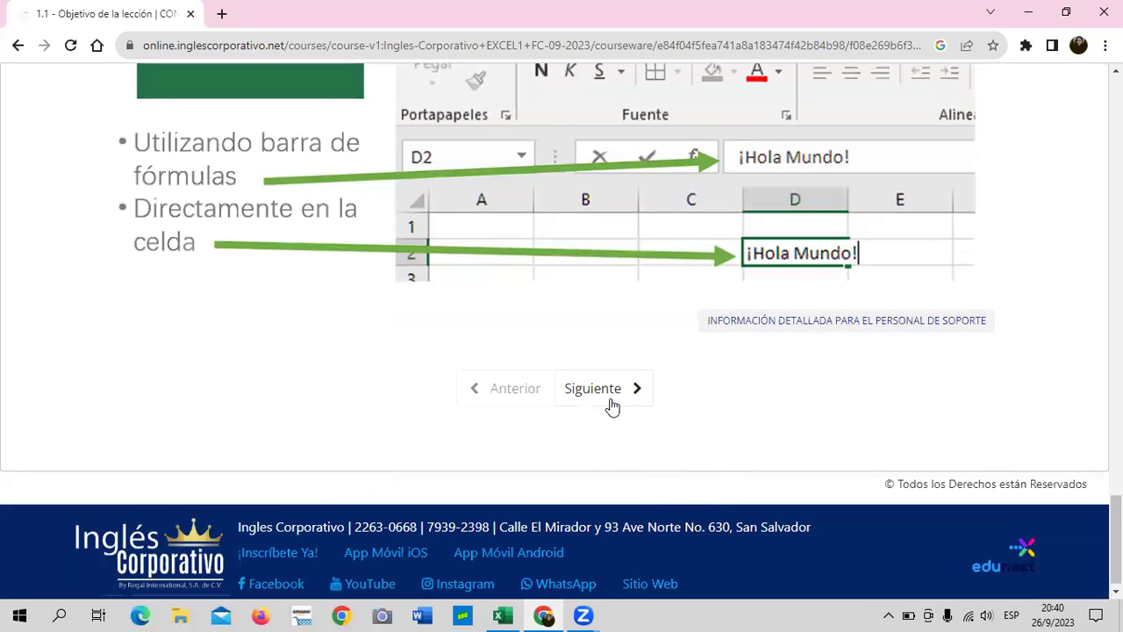
{"action": "left_click", "coordinate": [592, 392]}
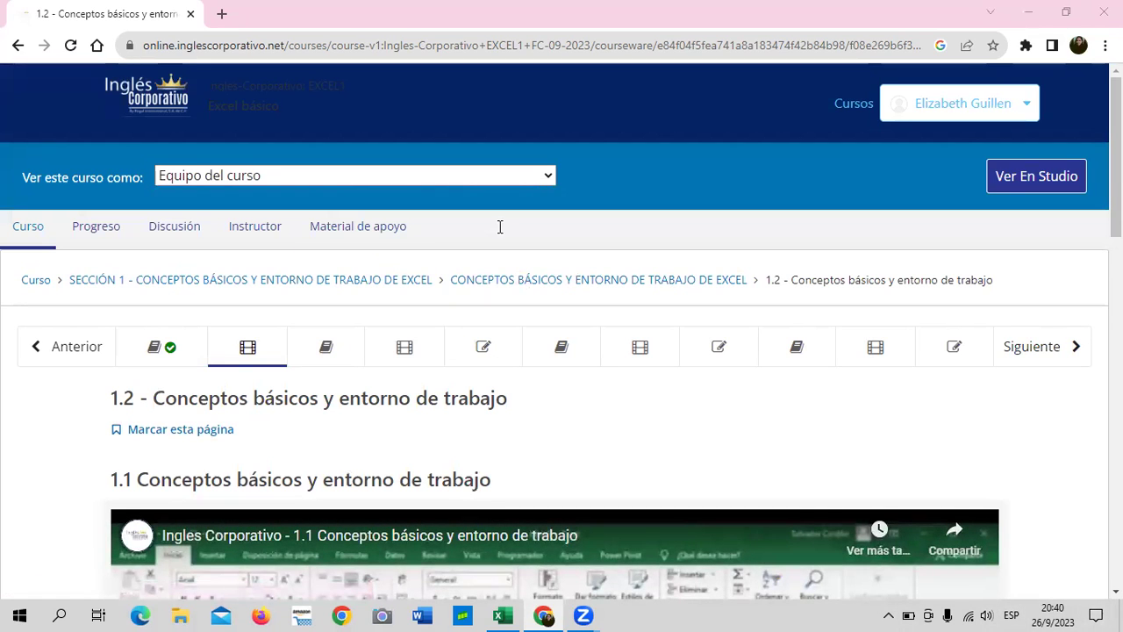
{"action": "scroll", "coordinate": [591, 354], "scroll_direction": "down", "scroll_amount": 5}
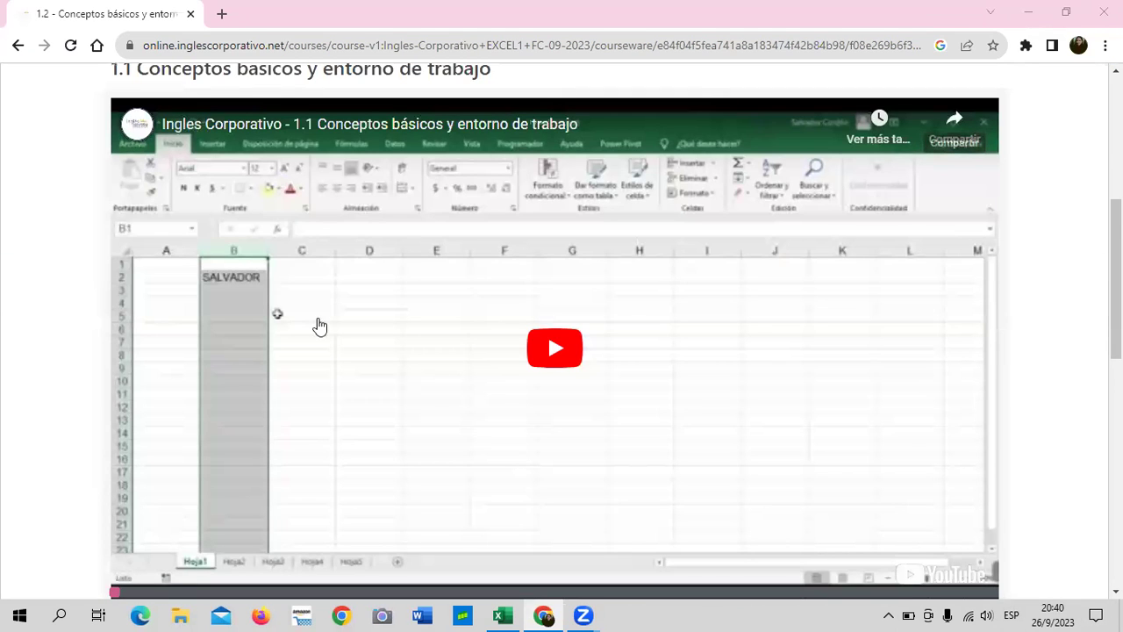
{"action": "scroll", "coordinate": [320, 329], "scroll_direction": "down", "scroll_amount": 1}
{"action": "scroll", "coordinate": [336, 336], "scroll_direction": "up", "scroll_amount": 2}
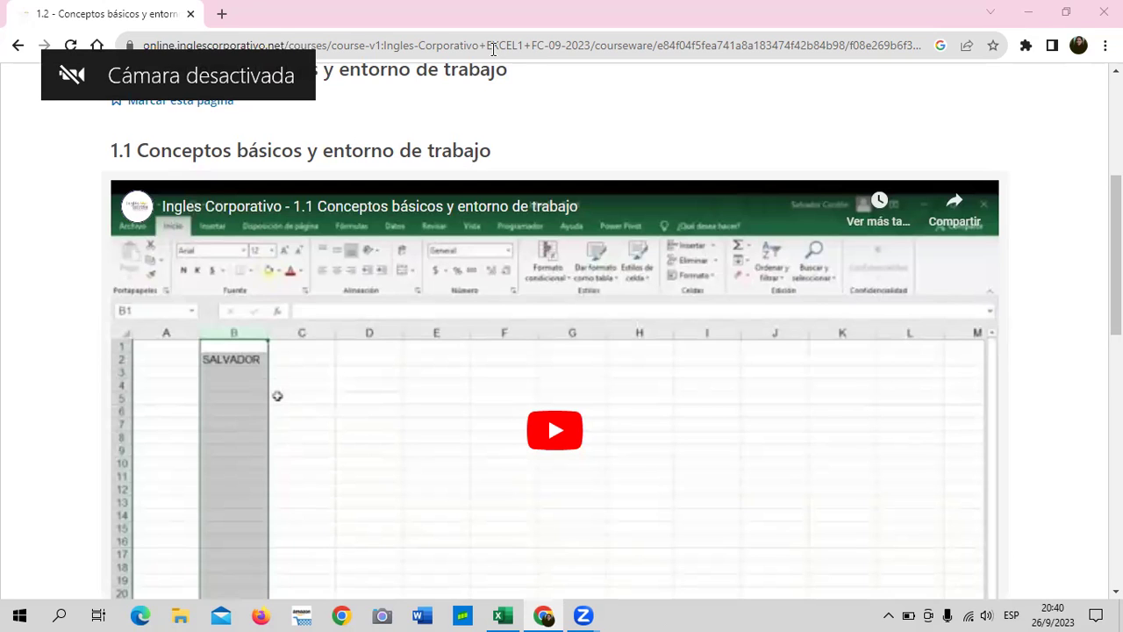
- Play the lesson video with the volume raised, keeping the player in view until it ends
{"action": "left_click", "coordinate": [482, 336]}
{"action": "scroll", "coordinate": [479, 332], "scroll_direction": "down", "scroll_amount": 1}
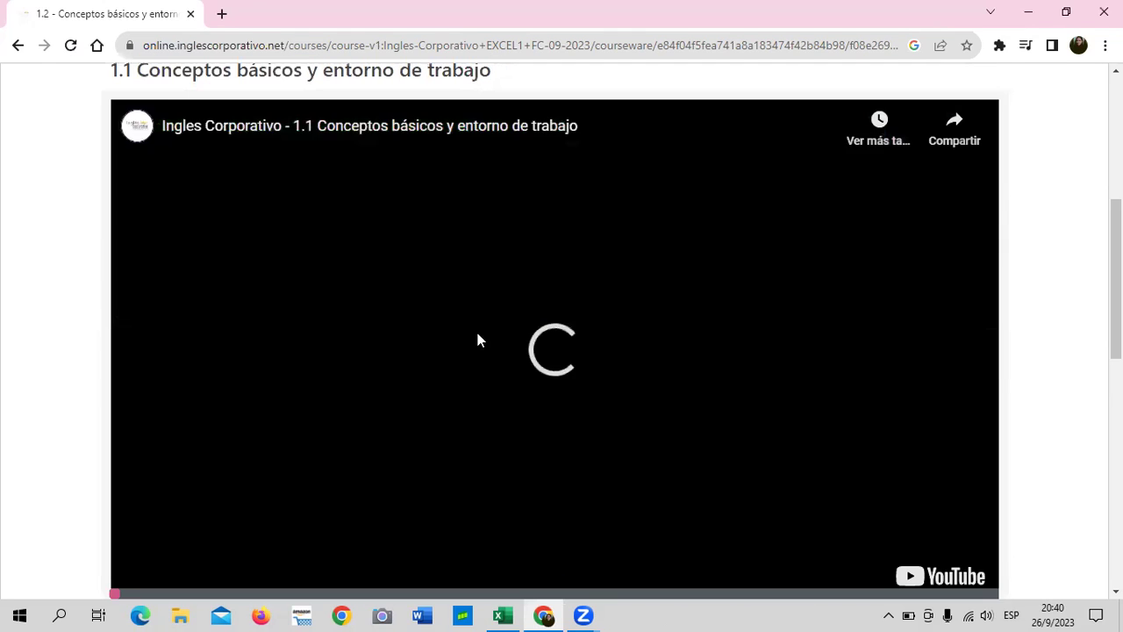
{"action": "mouse_move", "coordinate": [478, 338]}
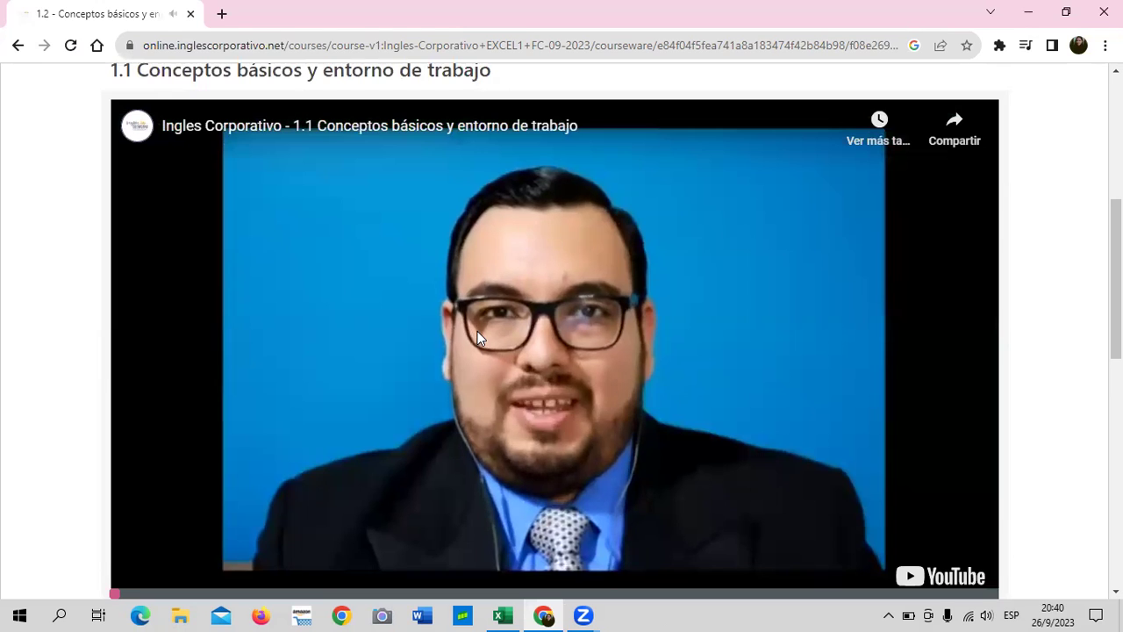
{"action": "key", "text": "XF86AudioRaiseVolume"}
{"action": "key", "text": "XF86AudioRaiseVolume"}
{"action": "key", "text": "XF86AudioRaiseVolume"}
{"action": "key", "text": "XF86AudioRaiseVolume"}
{"action": "key", "text": "XF86AudioRaiseVolume"}
{"action": "key", "text": "XF86AudioRaiseVolume"}
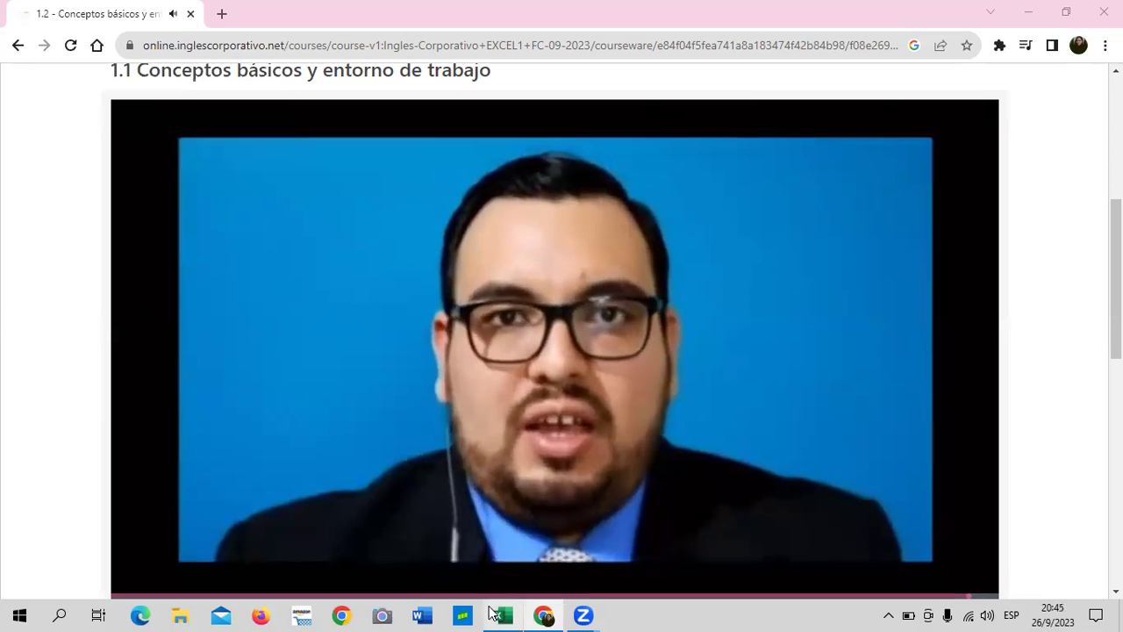
{"action": "scroll", "coordinate": [1046, 456], "scroll_direction": "down", "scroll_amount": 1}
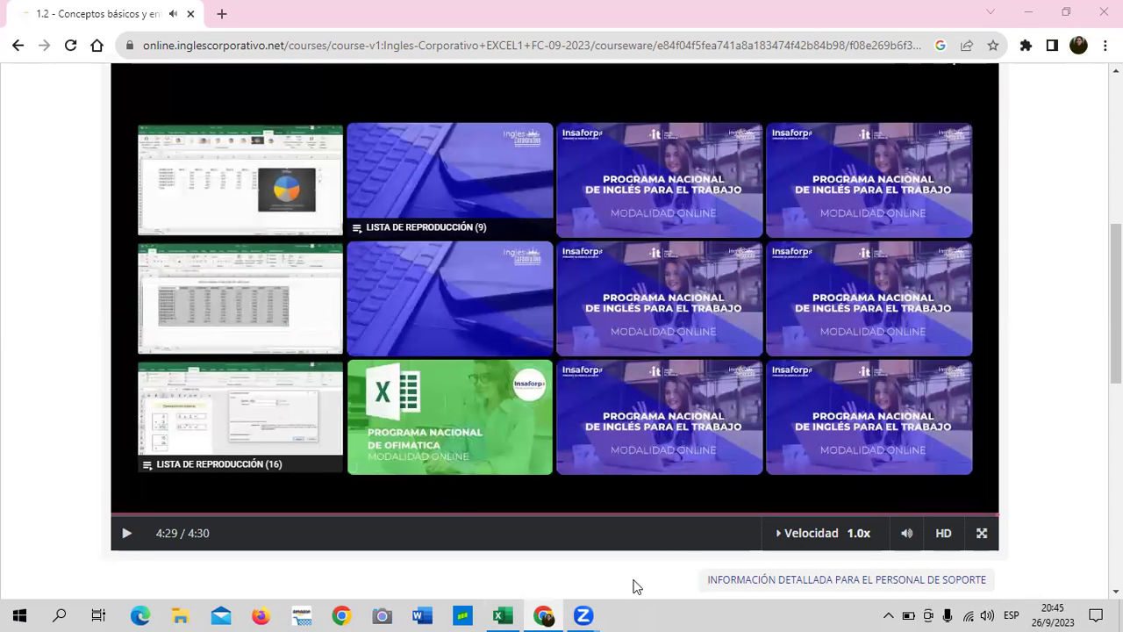
- Switch back to Excel and select cell F8 on the Ingreso de datos sheet
{"action": "left_click", "coordinate": [502, 614]}
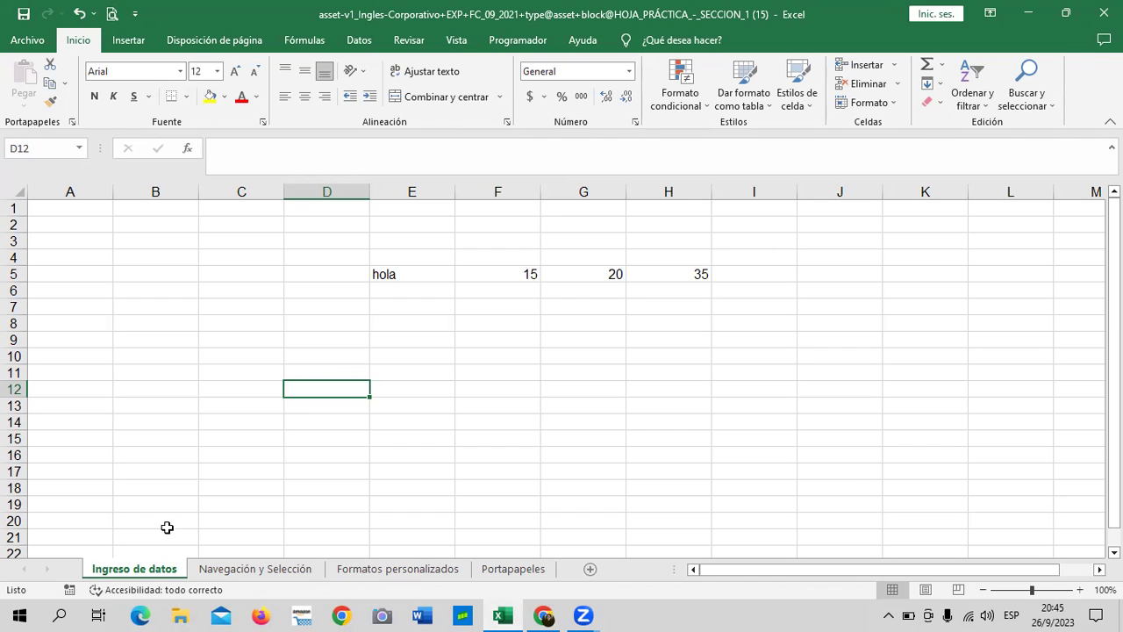
{"action": "left_click", "coordinate": [521, 318]}
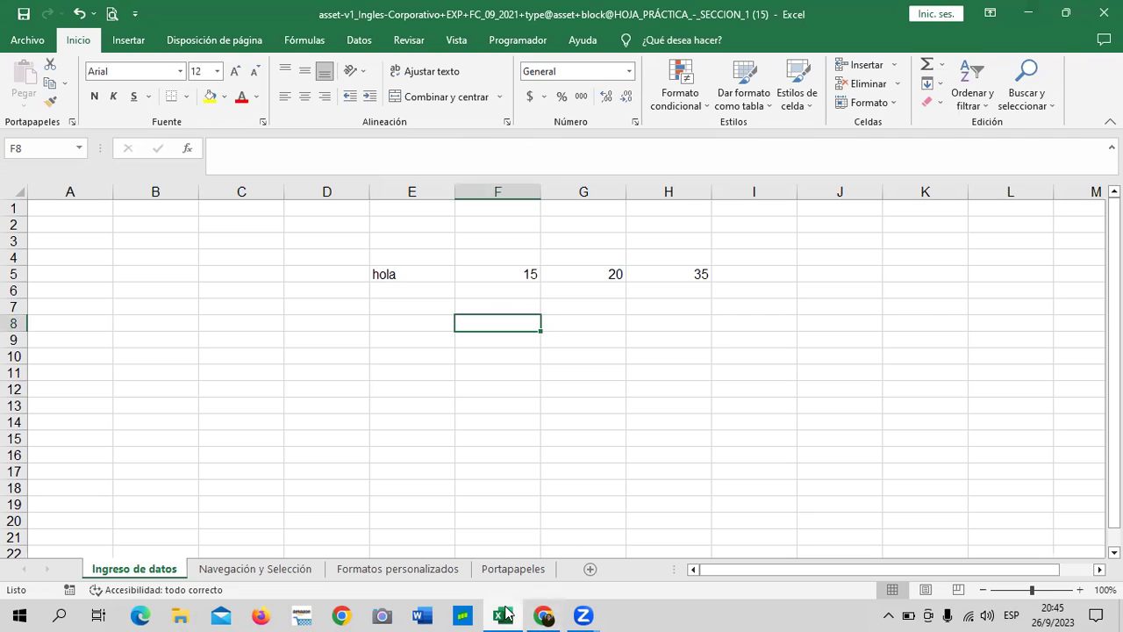
- Open unit 1.1 Objetivo de la lección, read down to 'Ingreso de datos a Excel', then return to Excel
{"action": "mouse_move", "coordinate": [543, 616]}
{"action": "left_click", "coordinate": [544, 551]}
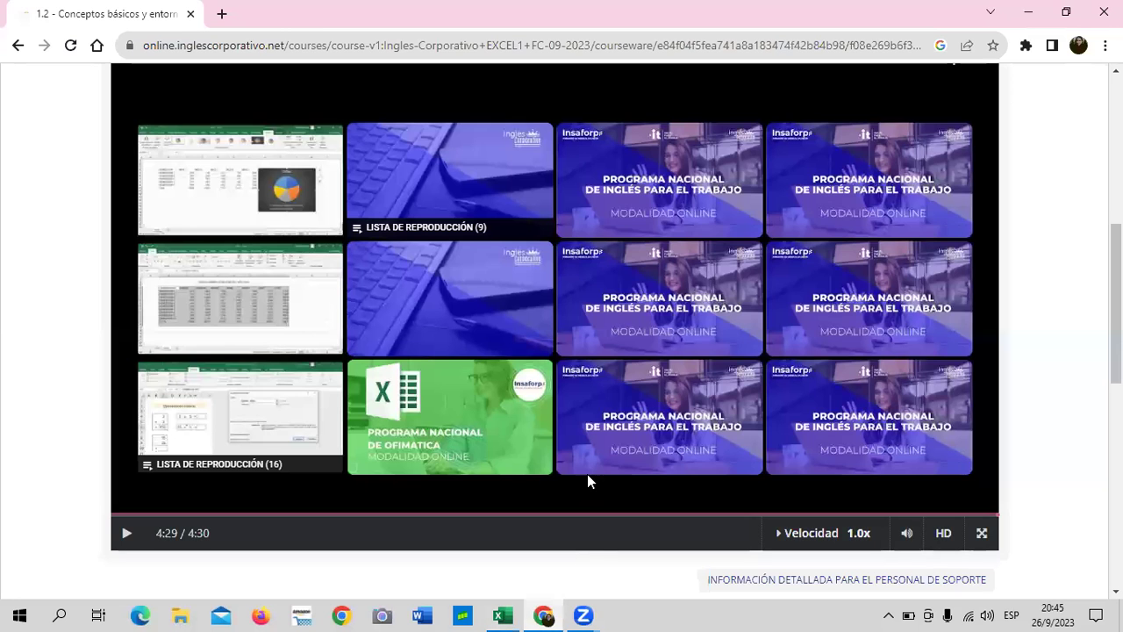
{"action": "scroll", "coordinate": [506, 463], "scroll_direction": "up", "scroll_amount": 5}
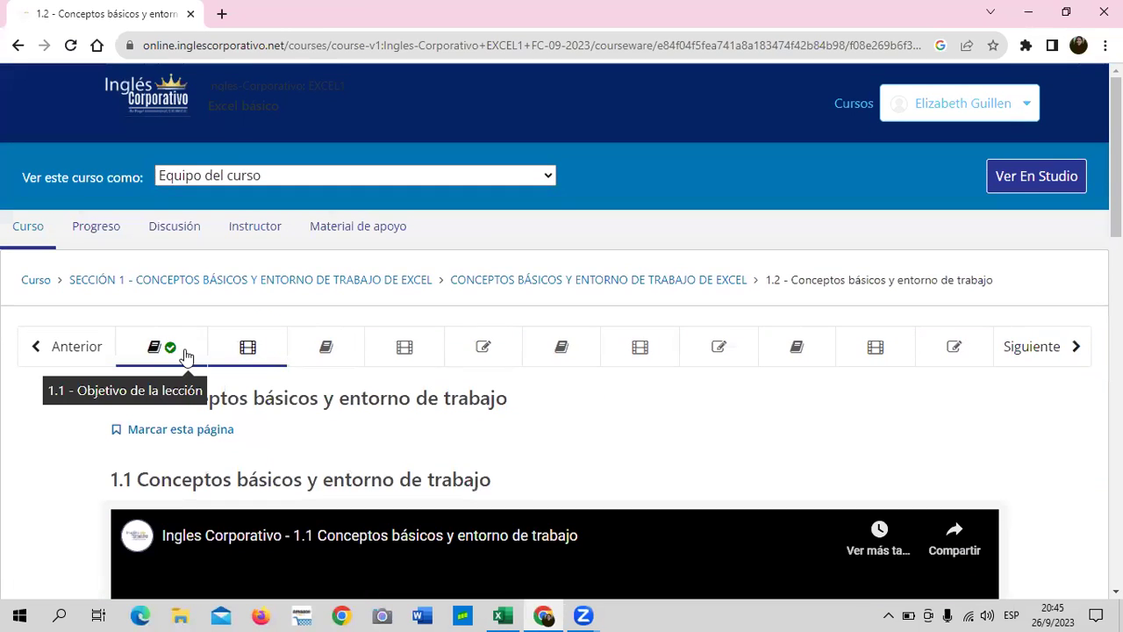
{"action": "left_click", "coordinate": [183, 355]}
{"action": "scroll", "coordinate": [637, 419], "scroll_direction": "down", "scroll_amount": 4}
{"action": "scroll", "coordinate": [637, 419], "scroll_direction": "down", "scroll_amount": 5}
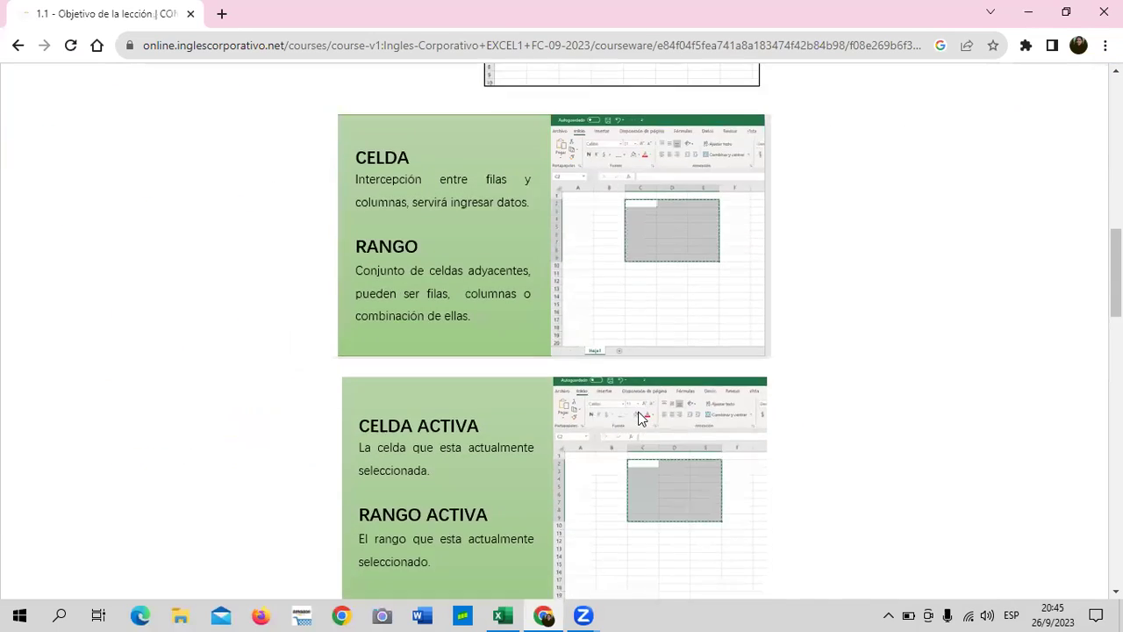
{"action": "scroll", "coordinate": [641, 418], "scroll_direction": "down", "scroll_amount": 4}
{"action": "scroll", "coordinate": [641, 418], "scroll_direction": "down", "scroll_amount": 4}
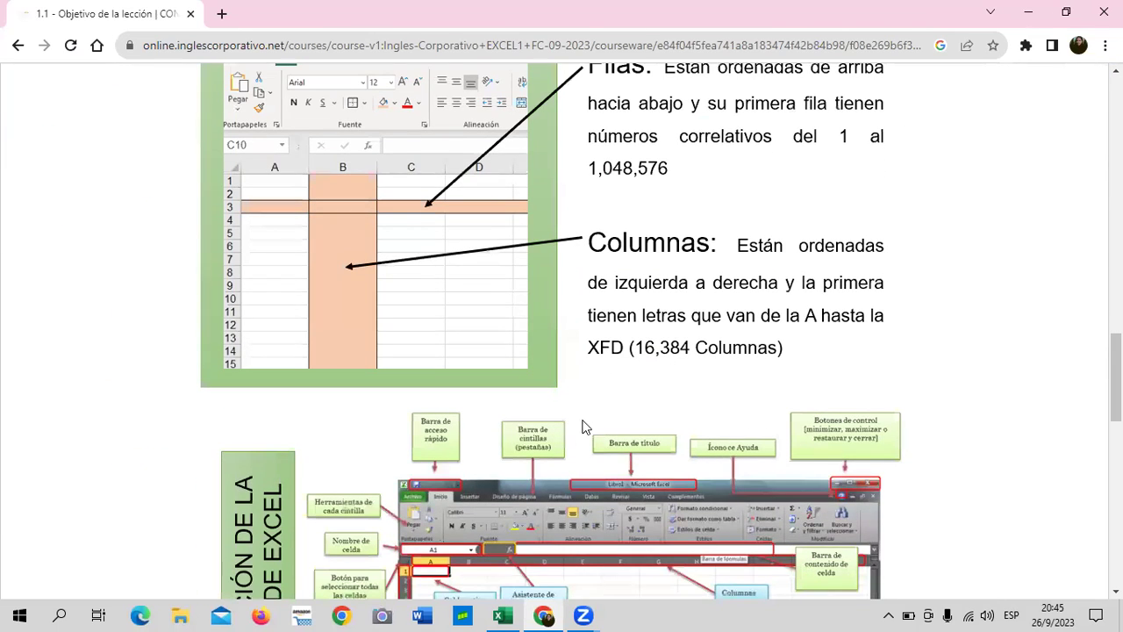
{"action": "scroll", "coordinate": [711, 437], "scroll_direction": "down", "scroll_amount": 1}
{"action": "scroll", "coordinate": [711, 437], "scroll_direction": "down", "scroll_amount": 1}
{"action": "scroll", "coordinate": [587, 429], "scroll_direction": "down", "scroll_amount": 3}
{"action": "scroll", "coordinate": [551, 438], "scroll_direction": "down", "scroll_amount": 1}
{"action": "scroll", "coordinate": [496, 481], "scroll_direction": "down", "scroll_amount": 1}
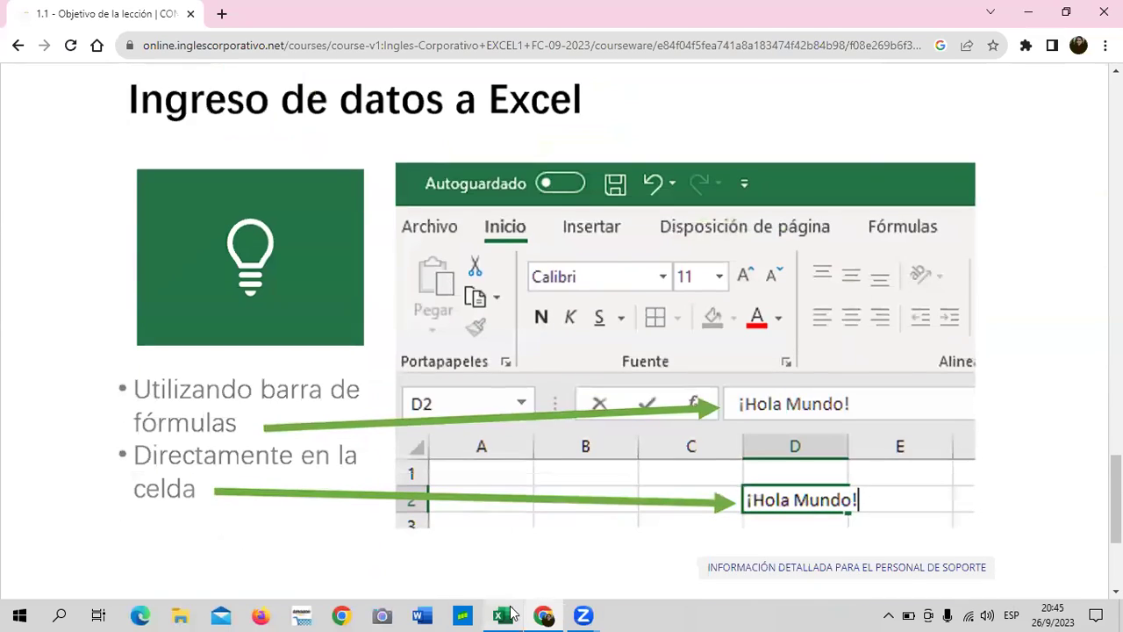
{"action": "left_click", "coordinate": [502, 615]}
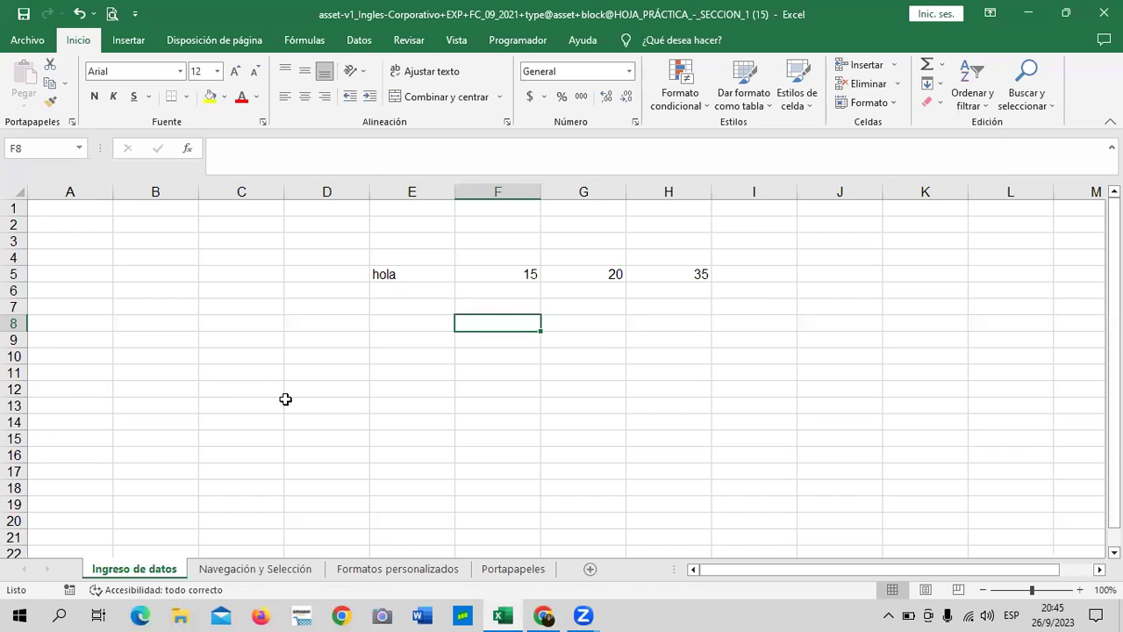
{"action": "scroll", "coordinate": [280, 397], "scroll_direction": "down", "scroll_amount": 2}
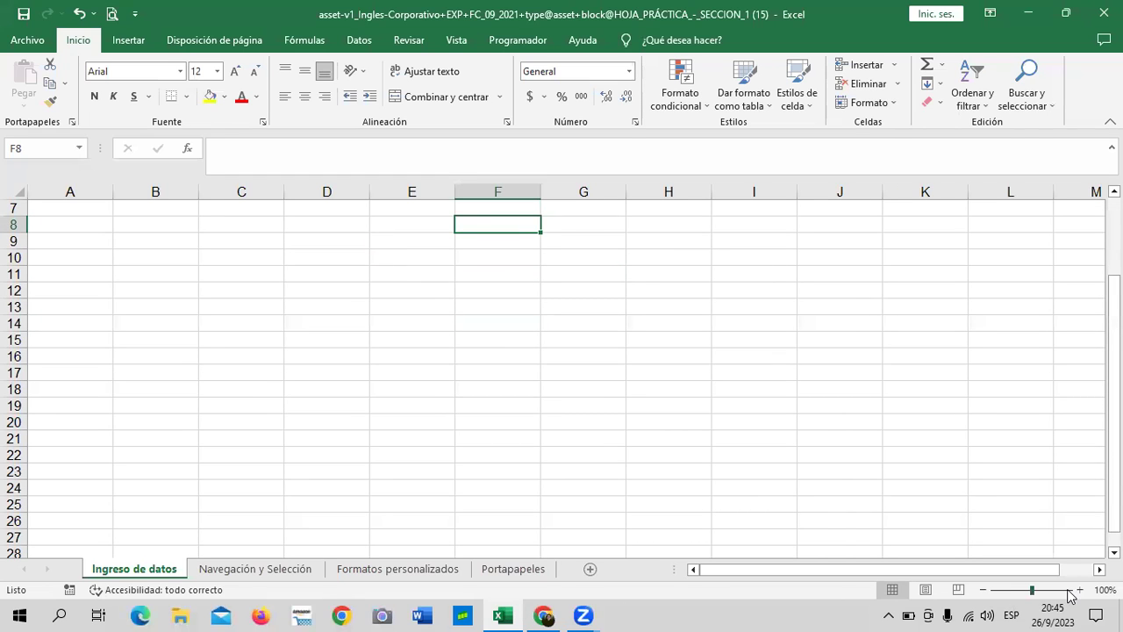
{"action": "mouse_move", "coordinate": [1114, 459]}
{"action": "left_mouse_down"}
{"action": "mouse_move", "coordinate": [1114, 398]}
{"action": "mouse_move", "coordinate": [1114, 468]}
{"action": "left_mouse_up"}
{"action": "left_click_drag", "start_coordinate": [986, 571], "coordinate": [915, 586]}
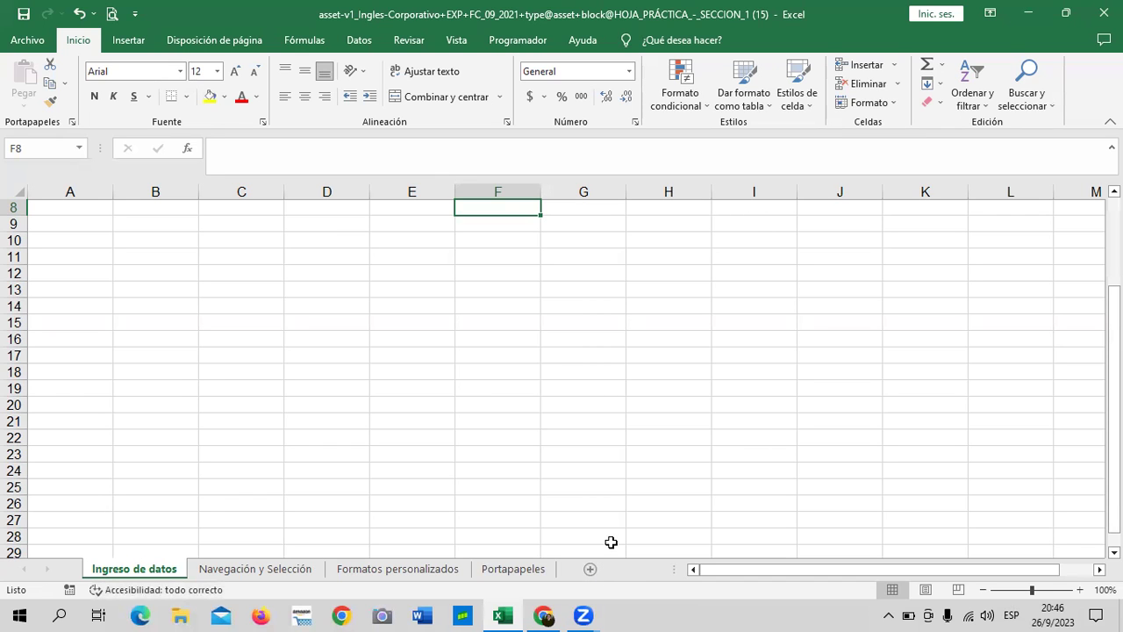
- Add new blank sheets after Ingreso de datos and after Portapapeles
{"action": "left_click", "coordinate": [590, 569]}
{"action": "left_click", "coordinate": [595, 571]}
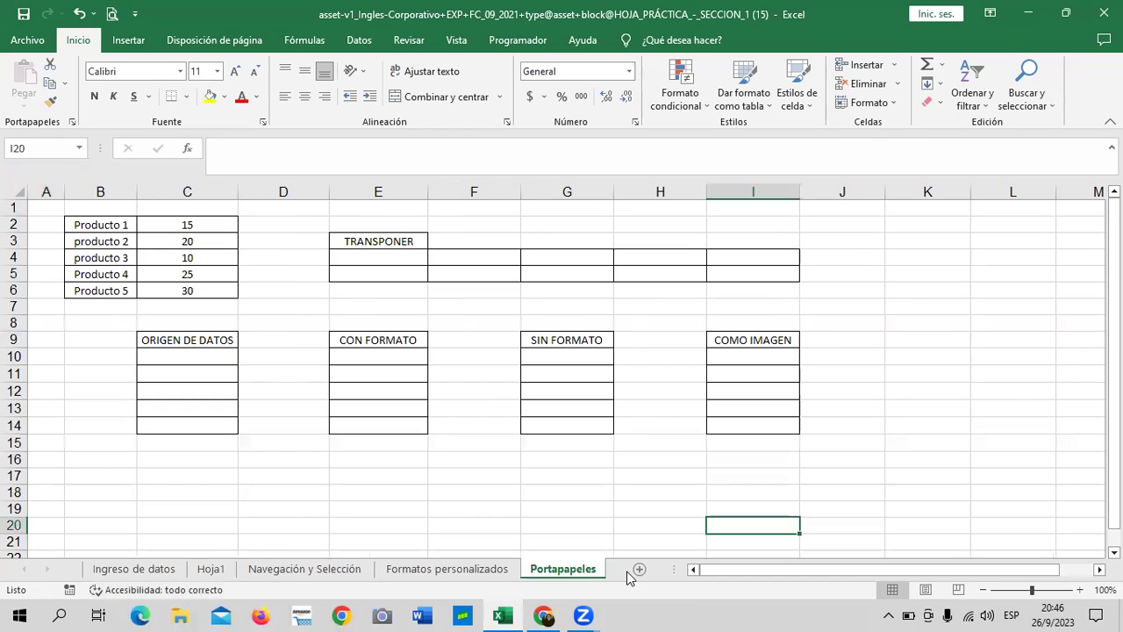
{"action": "left_click", "coordinate": [644, 571]}
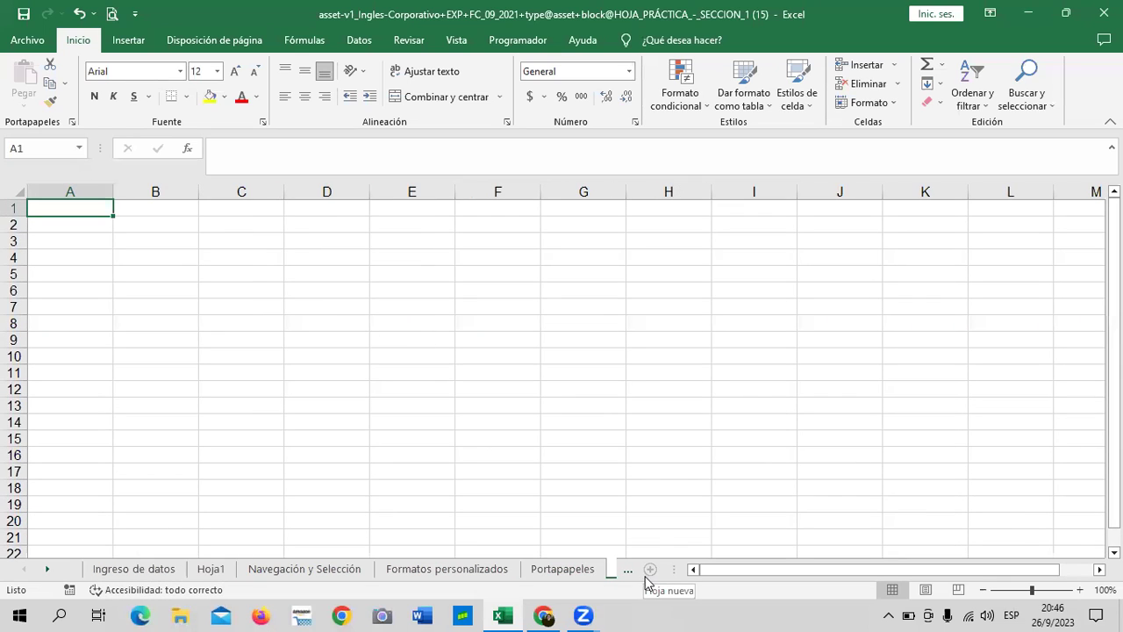
{"action": "left_click", "coordinate": [650, 570]}
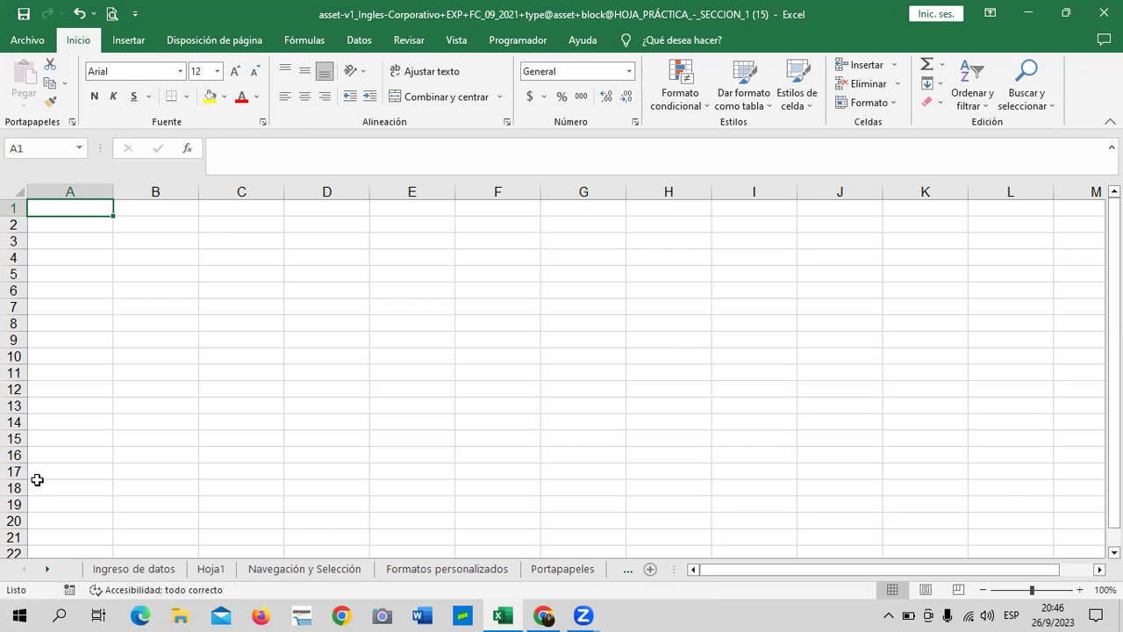
- Scroll the sheet tabs back and forth, from Ingreso de datos through Hoja9
{"action": "left_click", "coordinate": [47, 571]}
{"action": "left_click", "coordinate": [47, 571]}
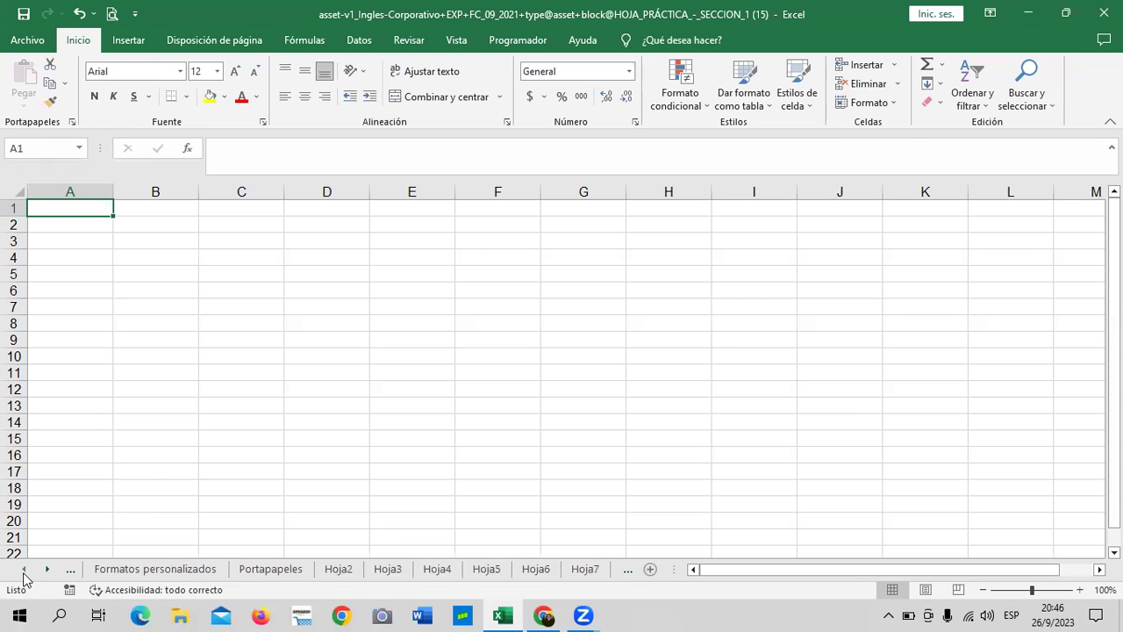
{"action": "left_click", "coordinate": [25, 570]}
{"action": "left_click", "coordinate": [25, 570]}
{"action": "left_click", "coordinate": [26, 571]}
{"action": "left_click", "coordinate": [46, 571]}
{"action": "left_click", "coordinate": [46, 570]}
{"action": "left_click", "coordinate": [47, 571]}
{"action": "left_click", "coordinate": [46, 570]}
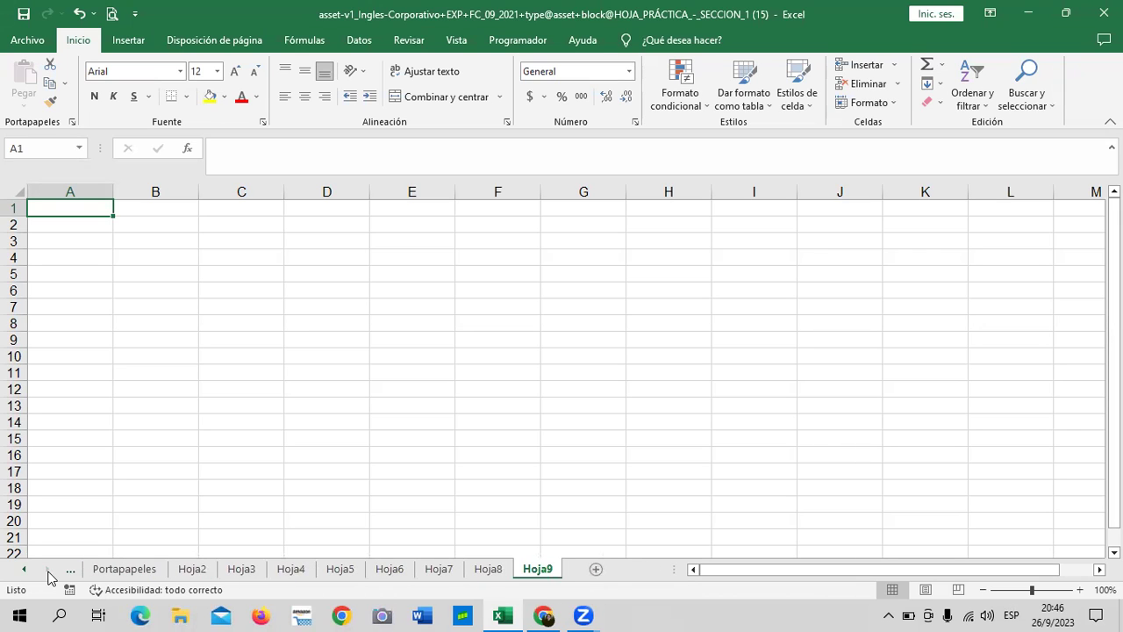
{"action": "left_click", "coordinate": [25, 571]}
{"action": "left_click", "coordinate": [25, 571]}
{"action": "left_click", "coordinate": [25, 570]}
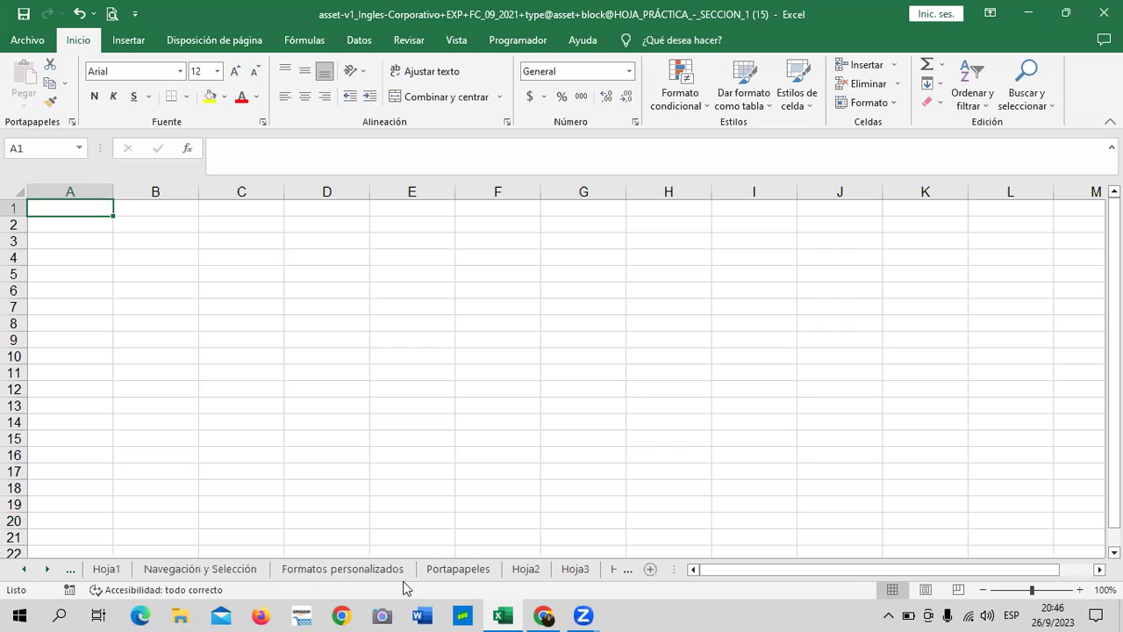
{"action": "left_click", "coordinate": [22, 570]}
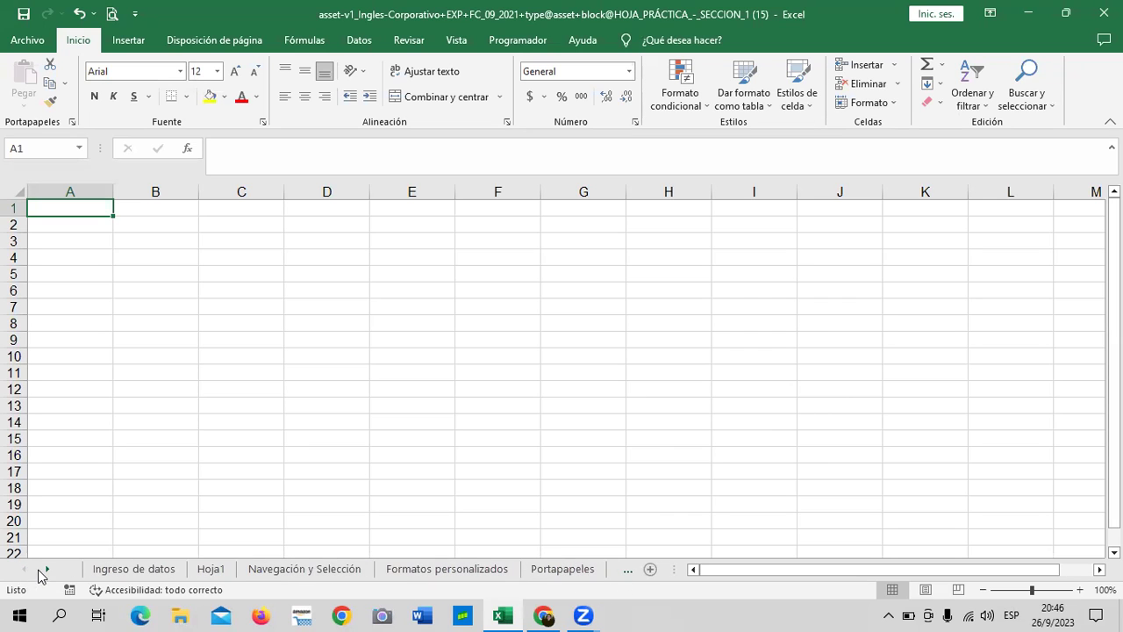
{"action": "left_click", "coordinate": [47, 570]}
{"action": "left_click", "coordinate": [48, 570]}
{"action": "left_click", "coordinate": [47, 571]}
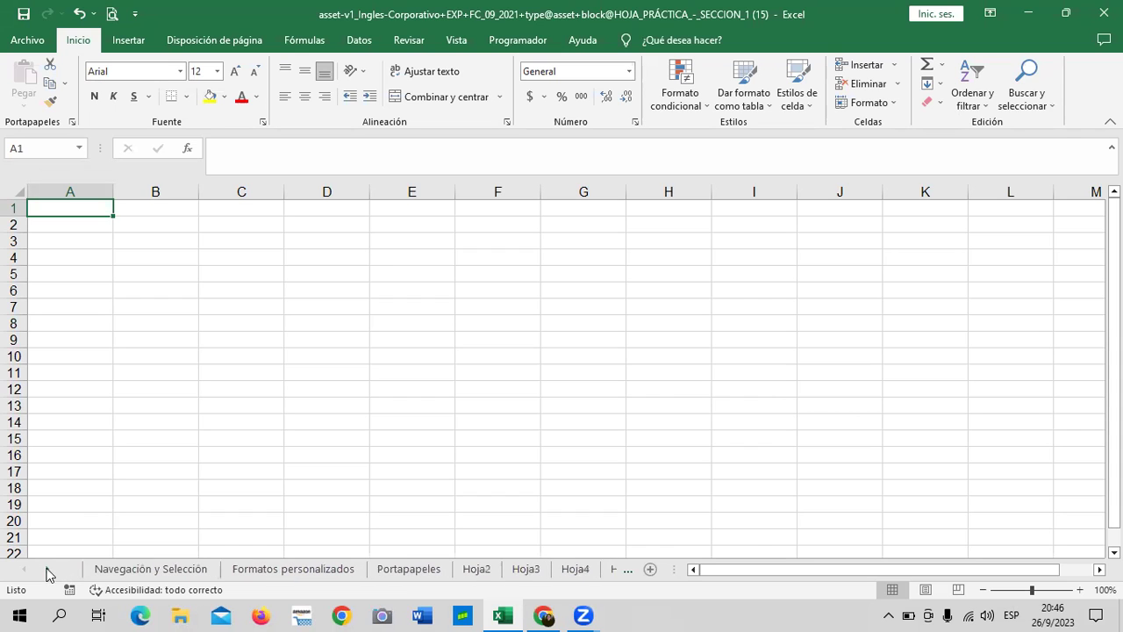
{"action": "left_click", "coordinate": [23, 569]}
{"action": "left_click", "coordinate": [24, 570]}
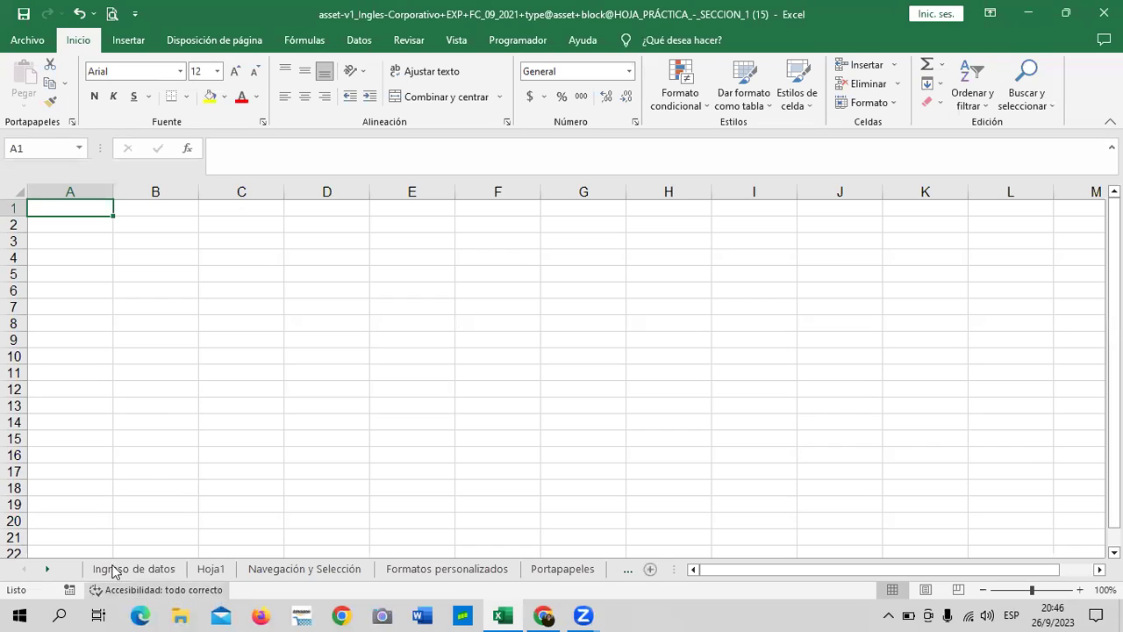
{"action": "left_click", "coordinate": [47, 570]}
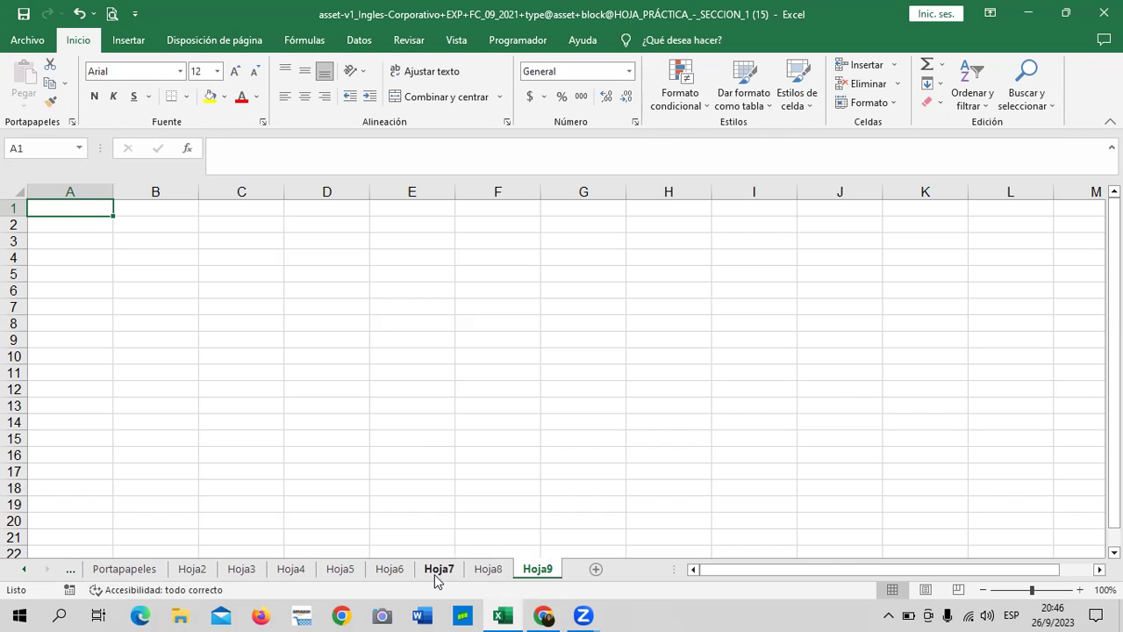
- Rename the Hoja6 sheet to 'enero' using the keyboard rename shortcut
{"action": "left_click", "coordinate": [390, 569]}
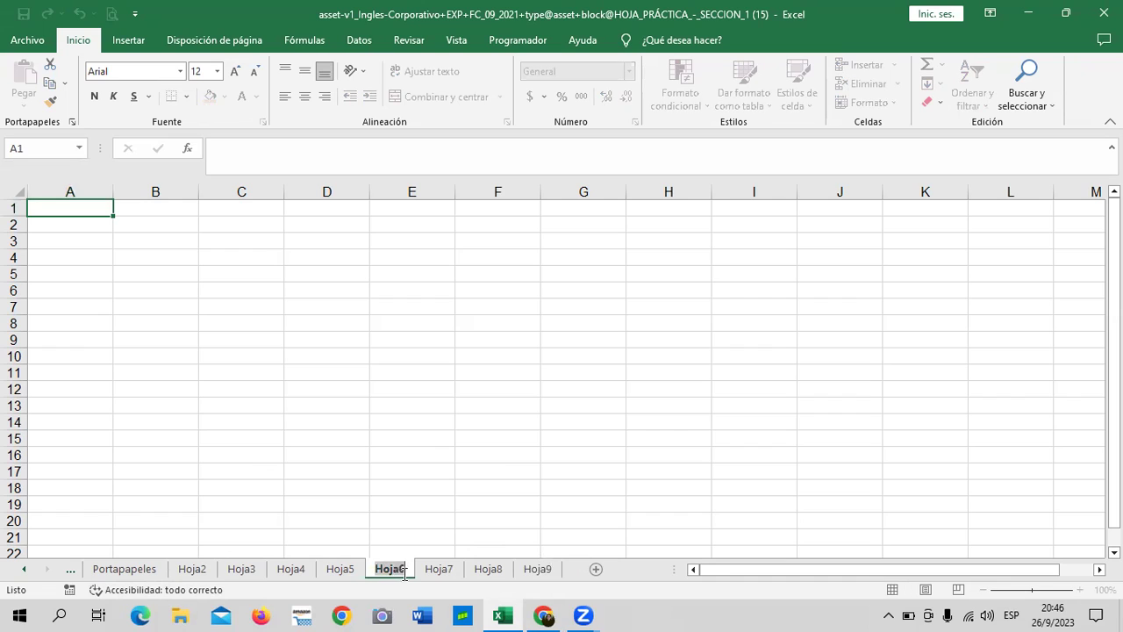
{"action": "key", "text": "alt+h"}
{"action": "key", "text": "o"}
{"action": "key", "text": "r"}
{"action": "key", "text": "BackSpace"}
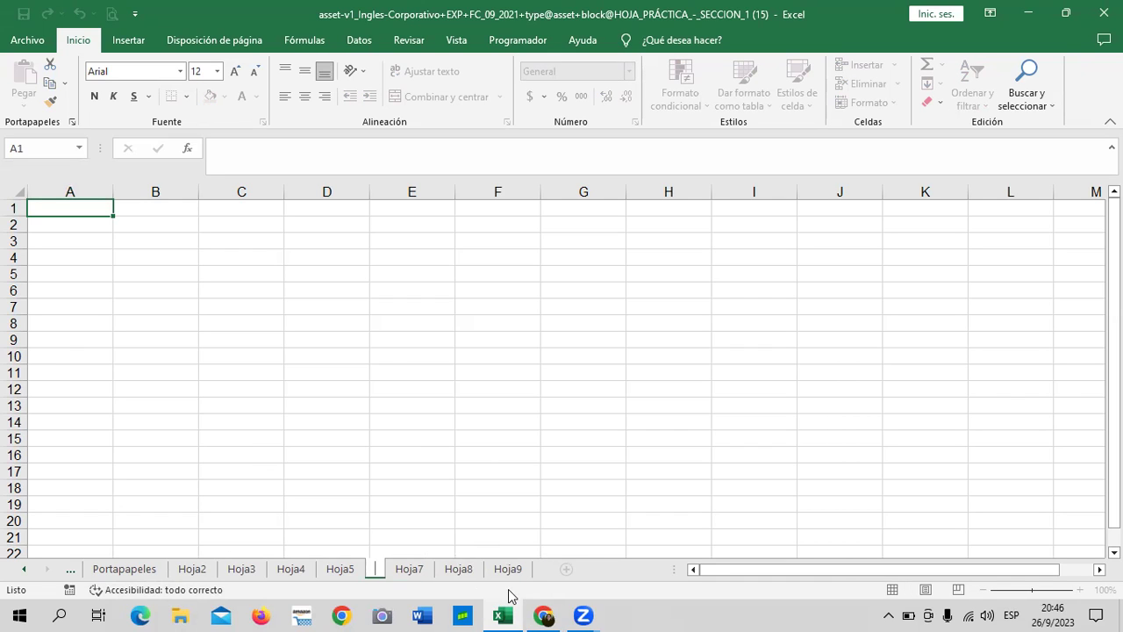
{"action": "type", "text": "enero"}
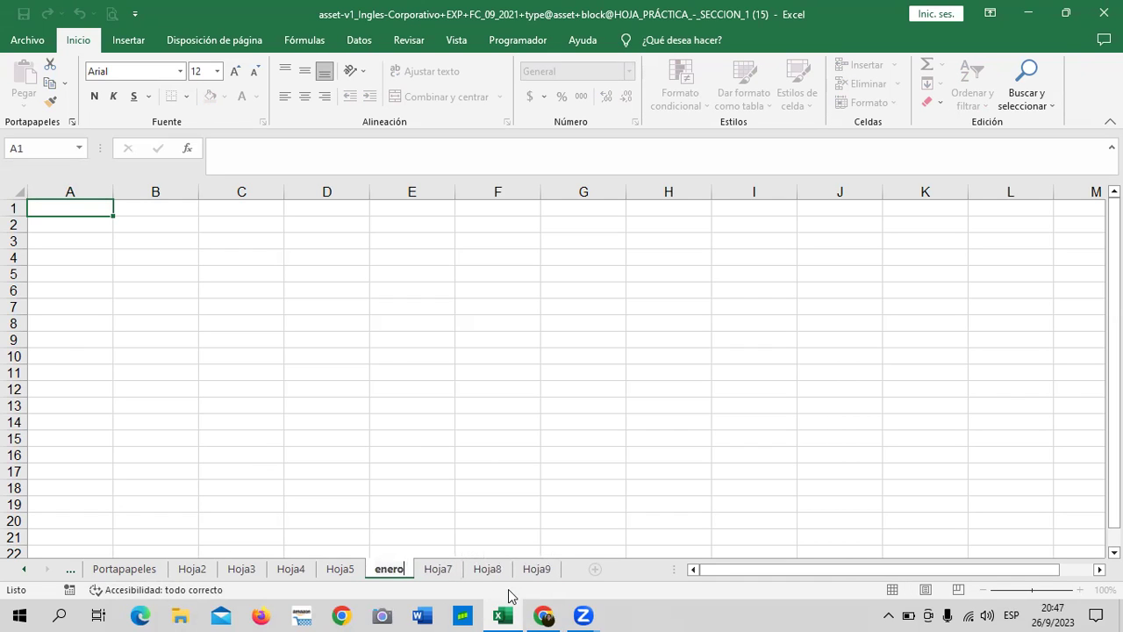
{"action": "key", "text": "Return"}
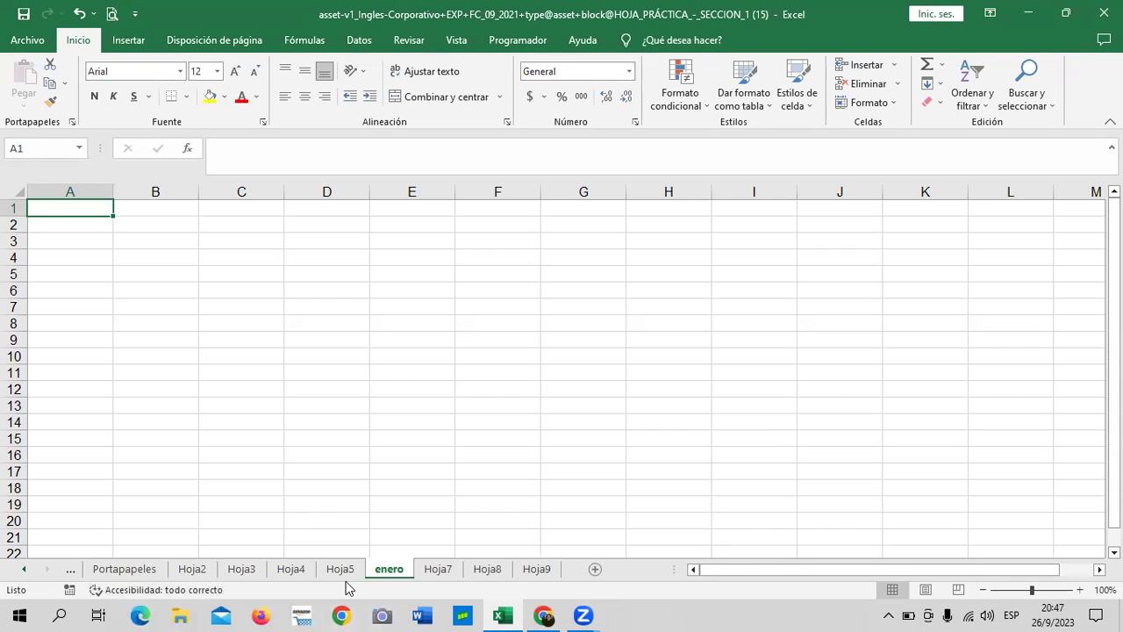
- Rename the Hoja5 sheet to 'febrero' through its tab's right-click menu
{"action": "right_click", "coordinate": [350, 571]}
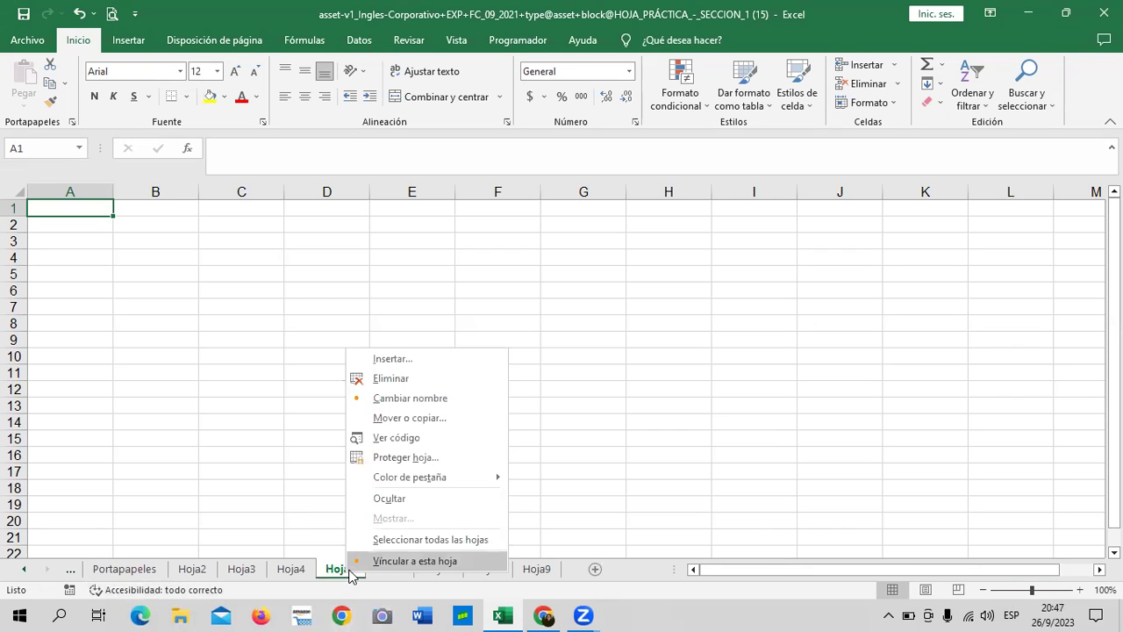
{"action": "left_click", "coordinate": [432, 398]}
{"action": "type", "text": "febrero"}
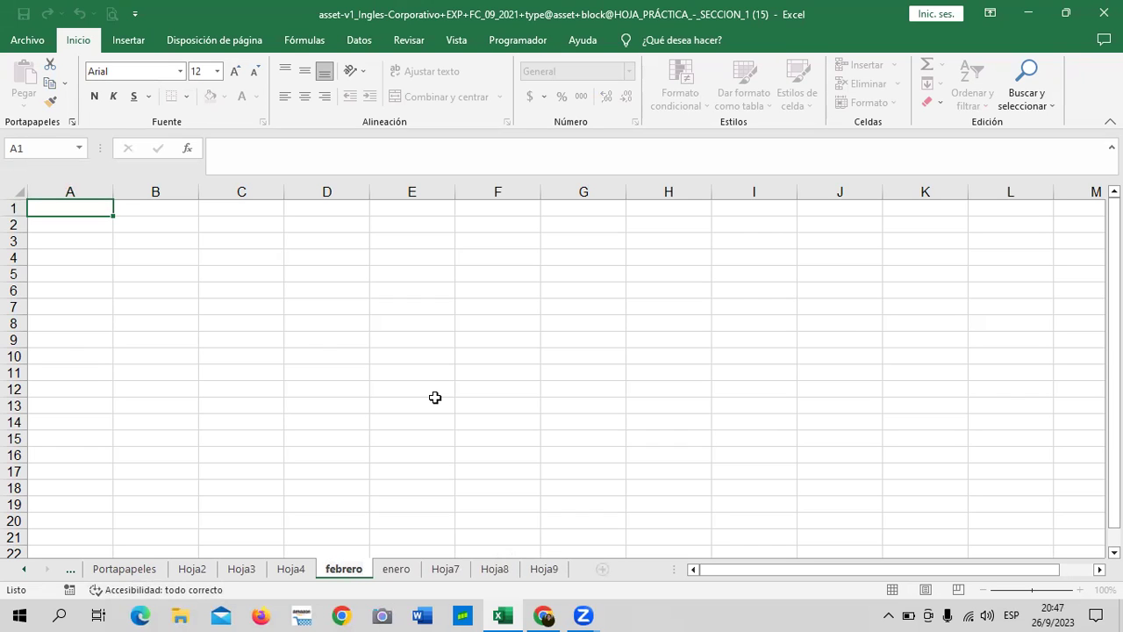
{"action": "key", "text": "Return"}
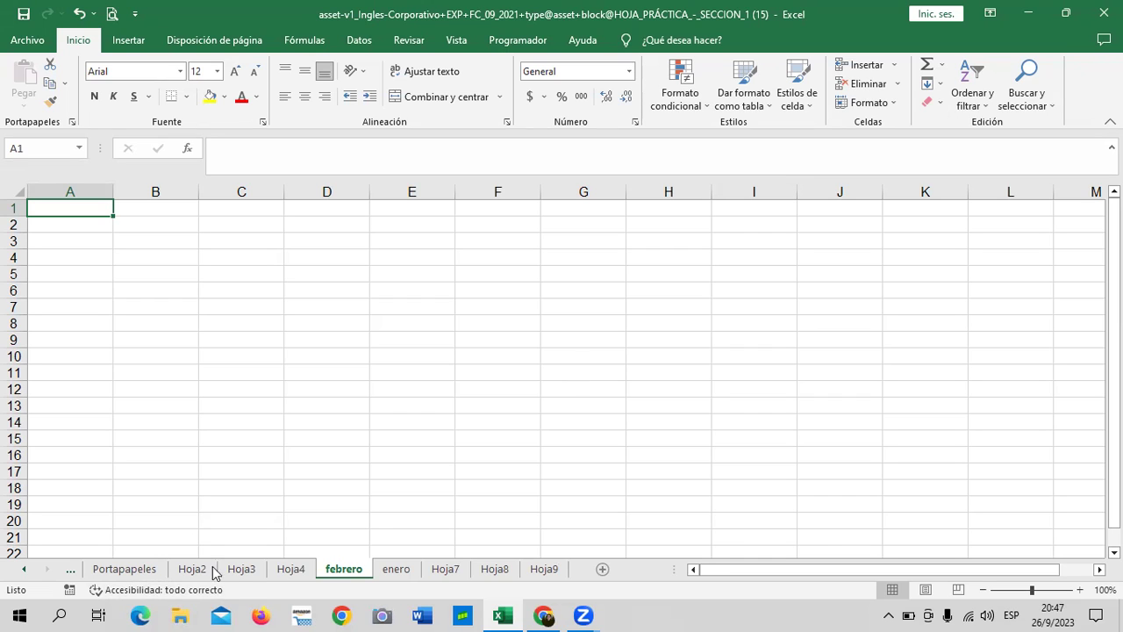
{"action": "left_click", "coordinate": [377, 521]}
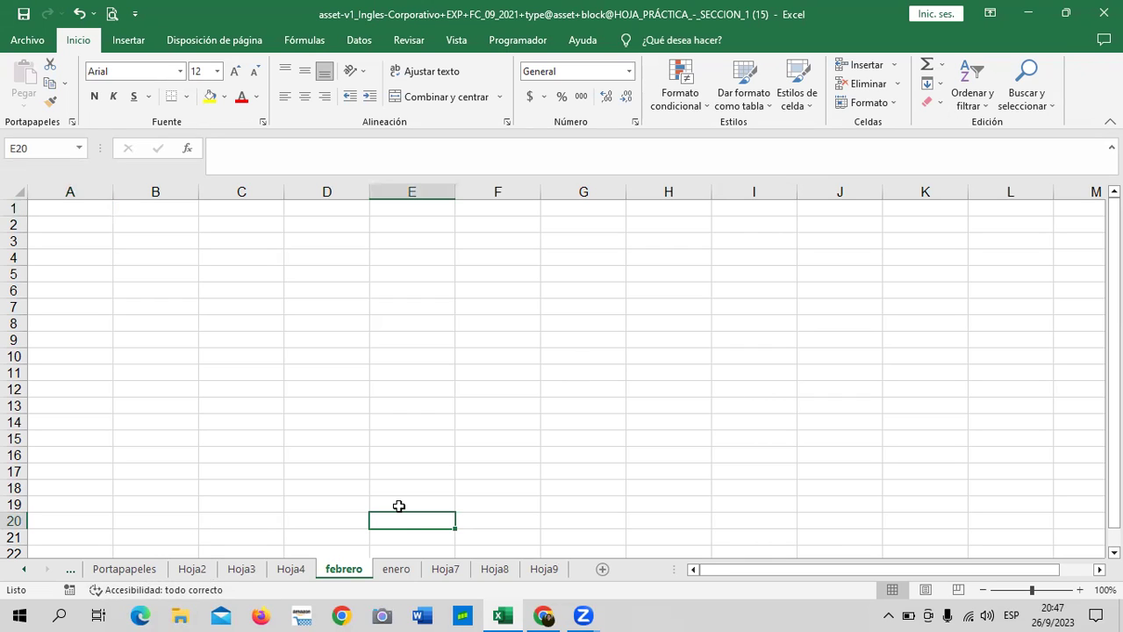
- Look through the enero and Hoja7 sheets, then return to Ingreso de datos
{"action": "left_click", "coordinate": [398, 571]}
{"action": "left_click", "coordinate": [445, 572]}
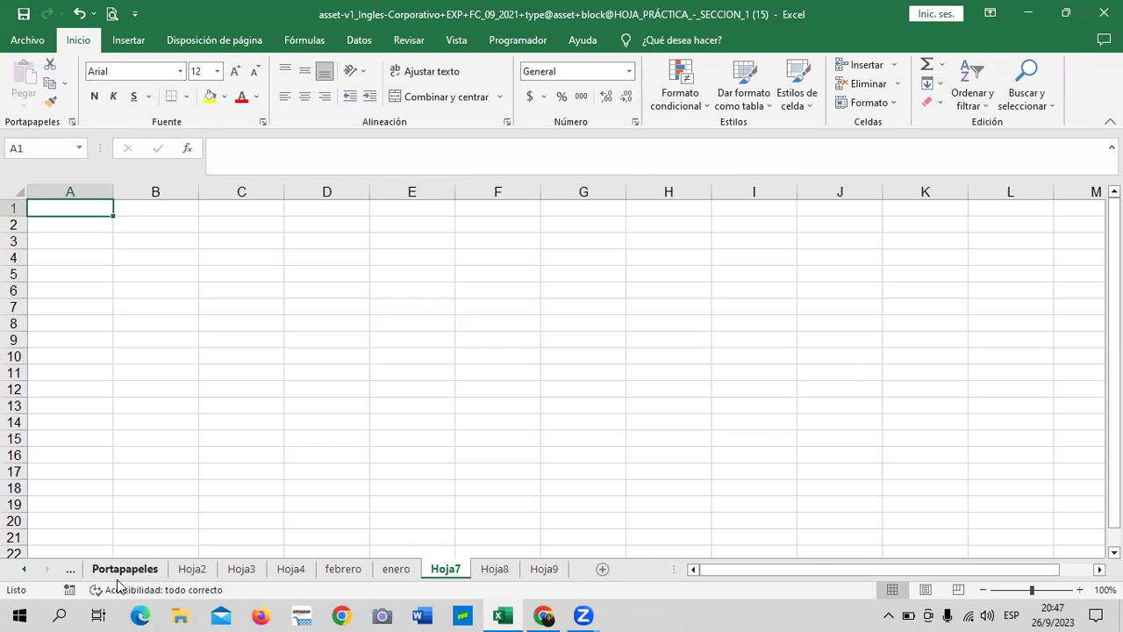
{"action": "left_click", "coordinate": [23, 569]}
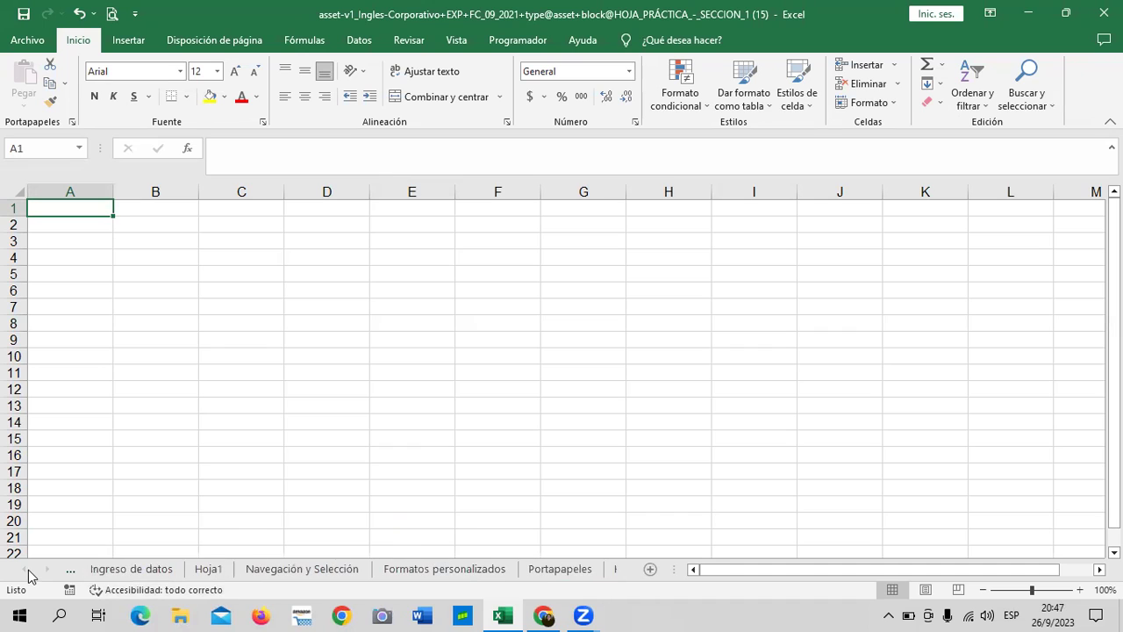
{"action": "left_click", "coordinate": [123, 571]}
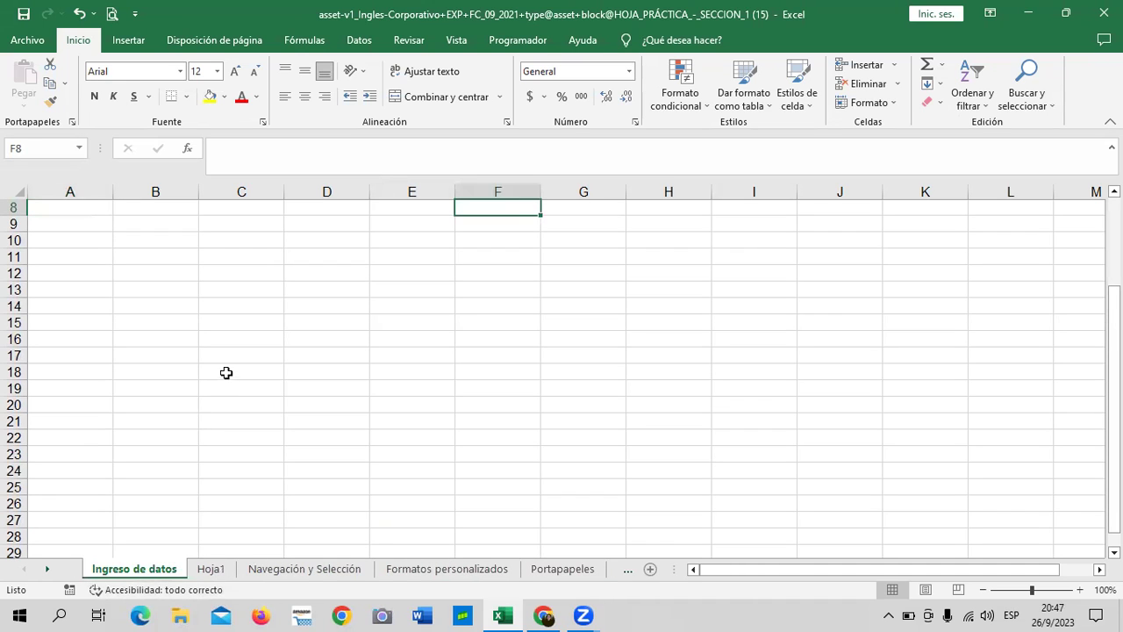
- Visit the Navegación y Selección, Formatos personalizados and Portapapeles sheets
{"action": "left_click", "coordinate": [302, 571]}
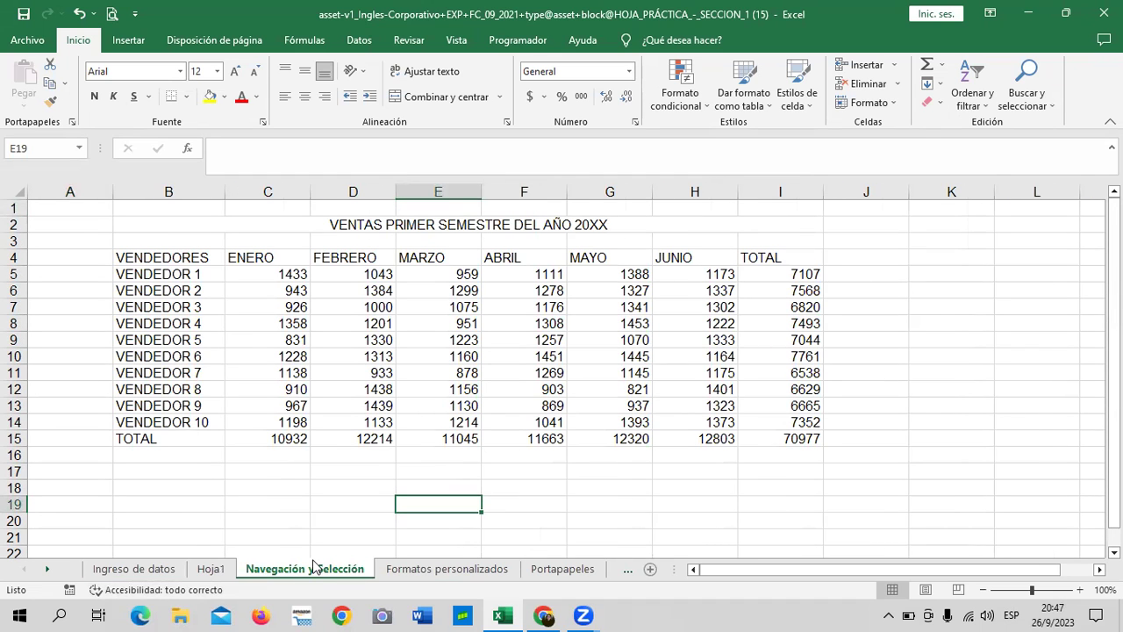
{"action": "left_click", "coordinate": [425, 572]}
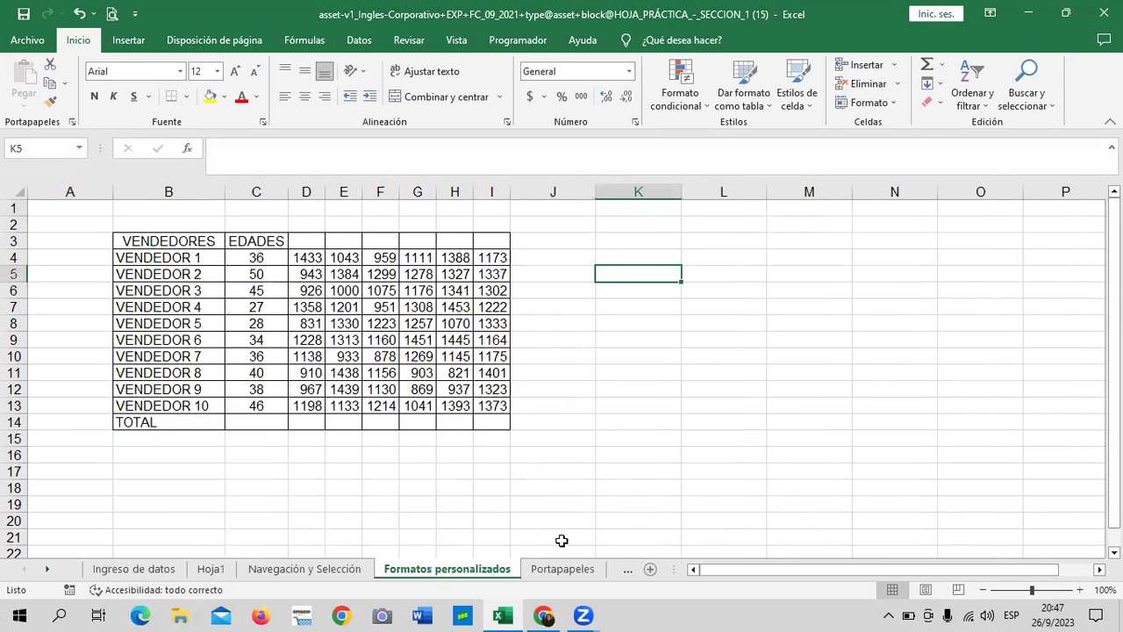
{"action": "left_click", "coordinate": [553, 572]}
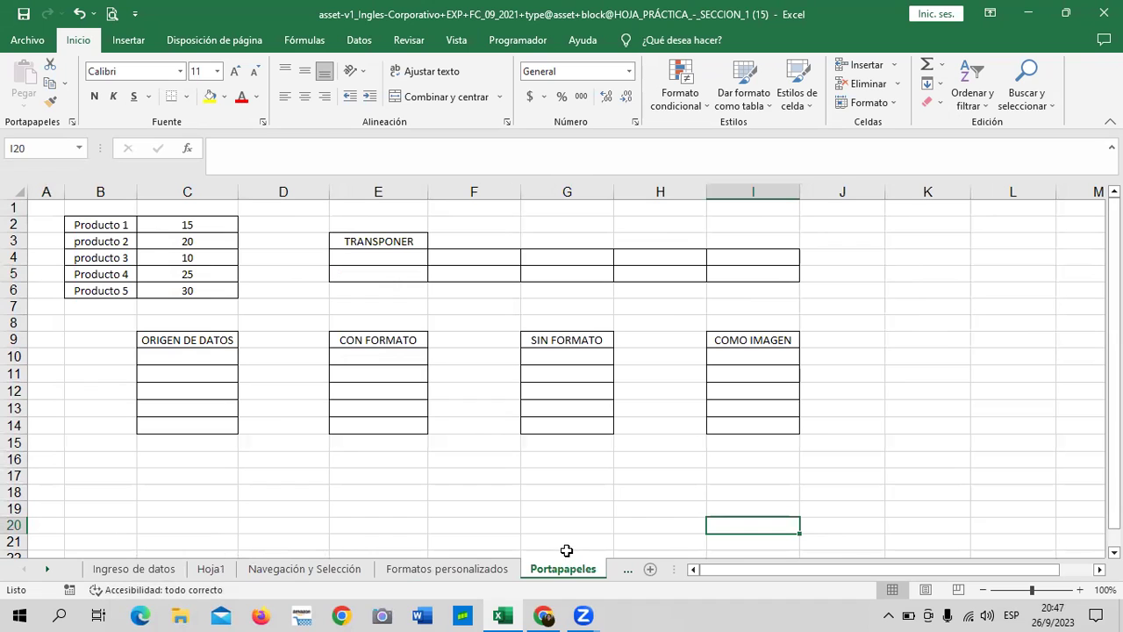
- Bring up and dismiss the sheet tab options, then scroll the tabs toward the workbook's end
{"action": "right_click", "coordinate": [503, 571]}
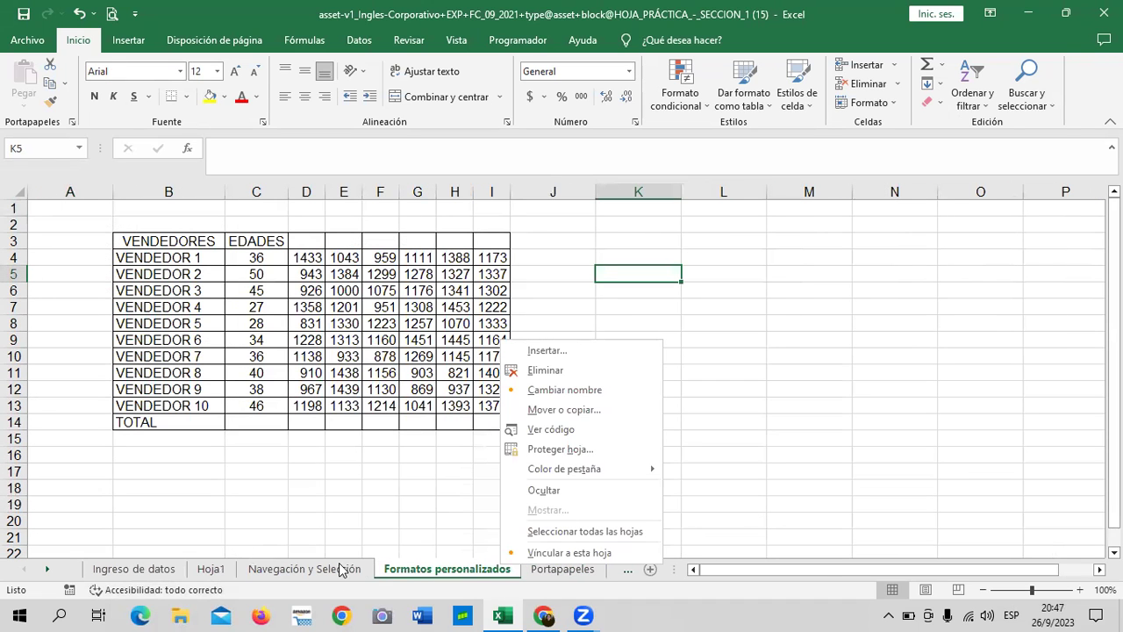
{"action": "key", "text": "Escape"}
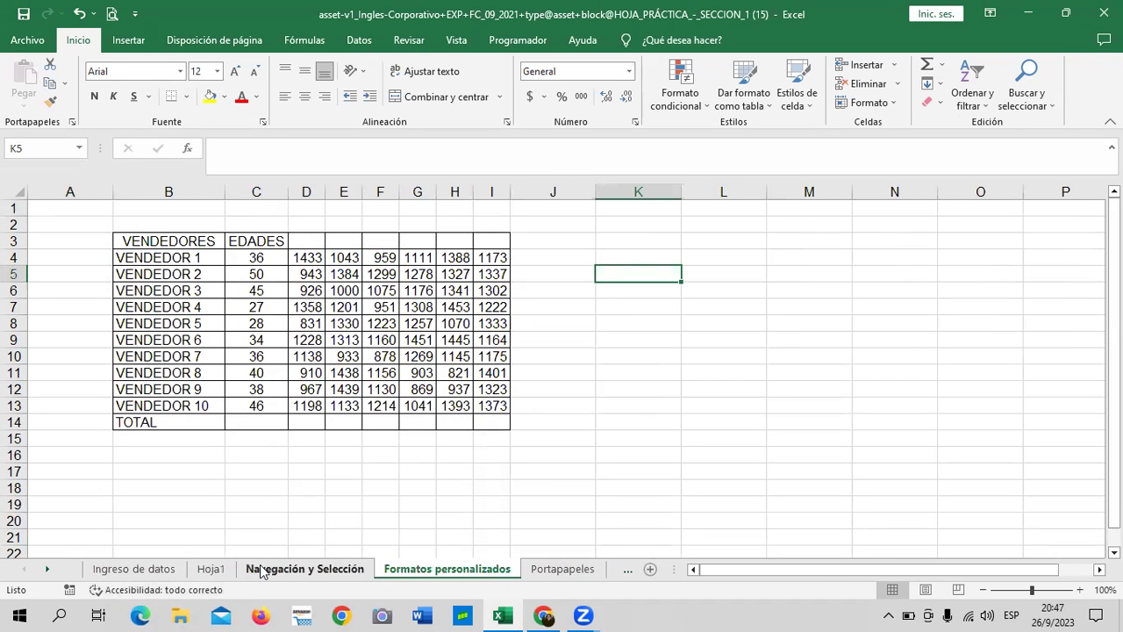
{"action": "right_click", "coordinate": [271, 577]}
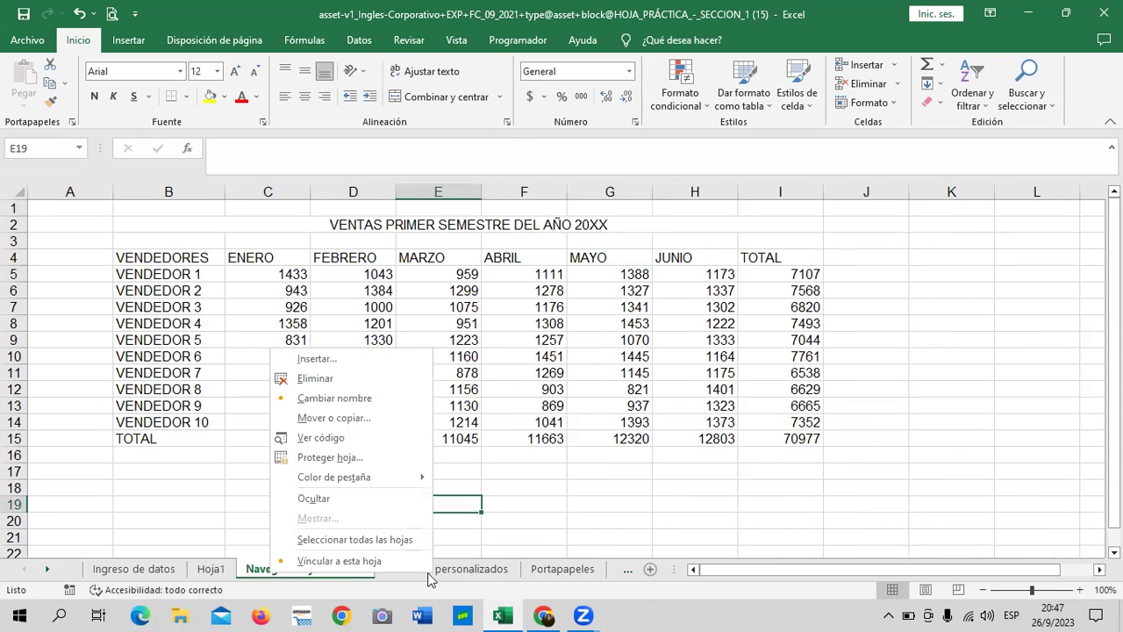
{"action": "key", "text": "Escape"}
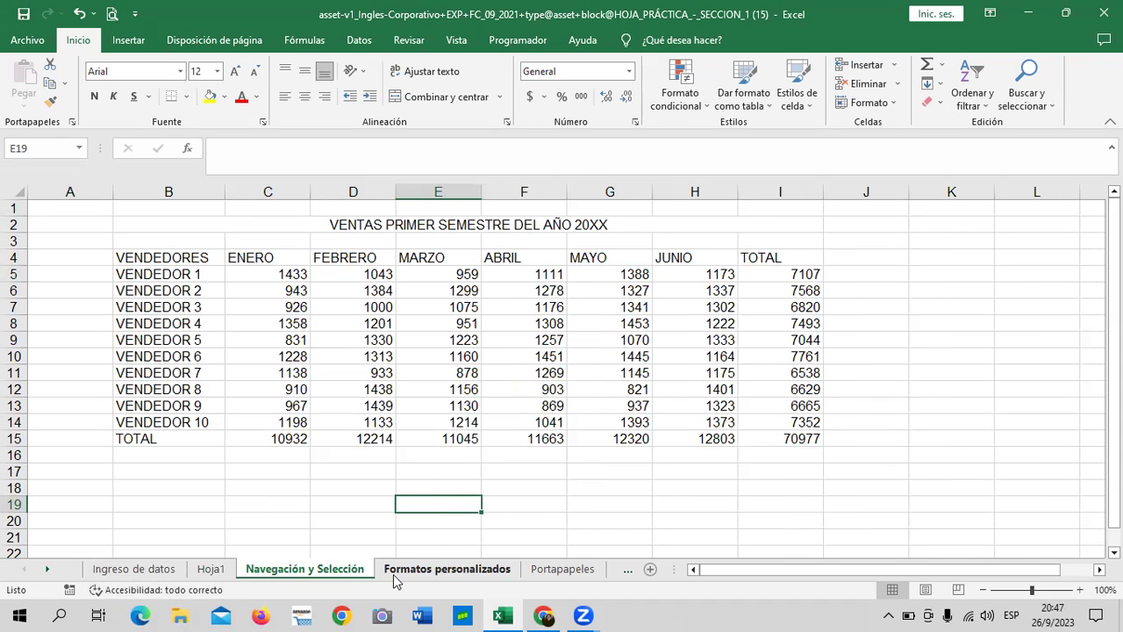
{"action": "right_click", "coordinate": [406, 573]}
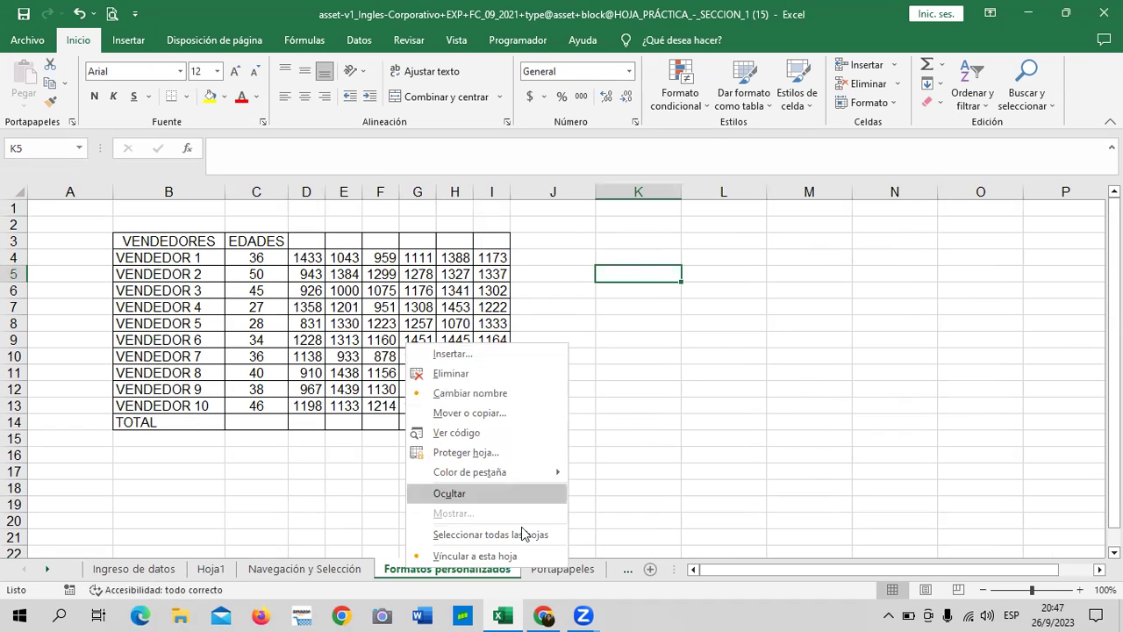
{"action": "left_click", "coordinate": [48, 569]}
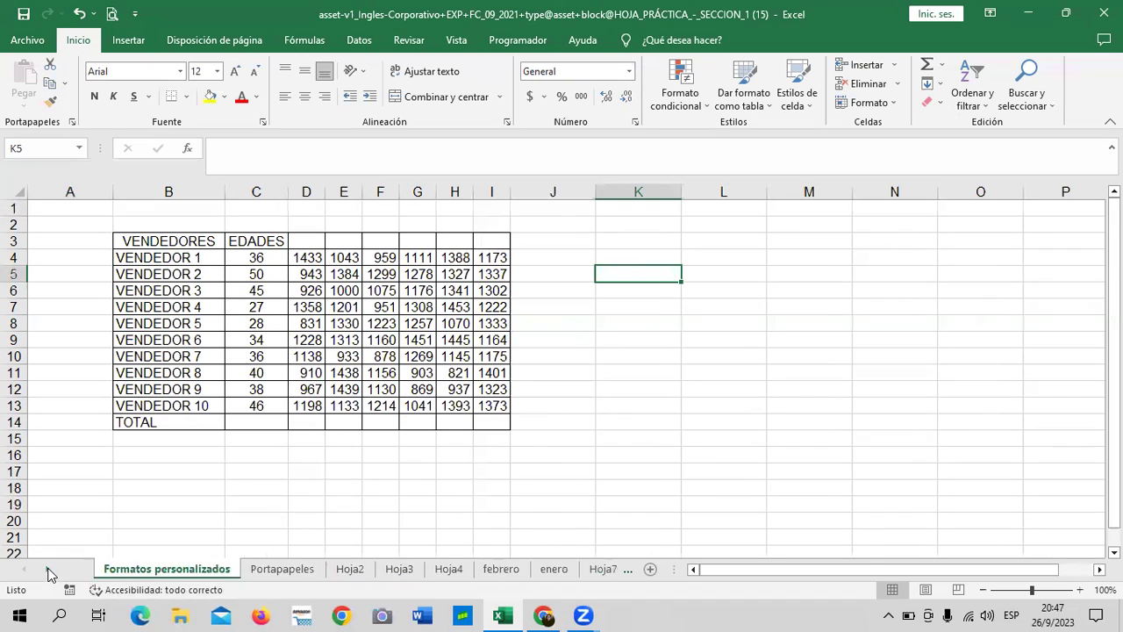
- Delete the empty Hoja8 and Hoja7 sheets
{"action": "right_click", "coordinate": [502, 575]}
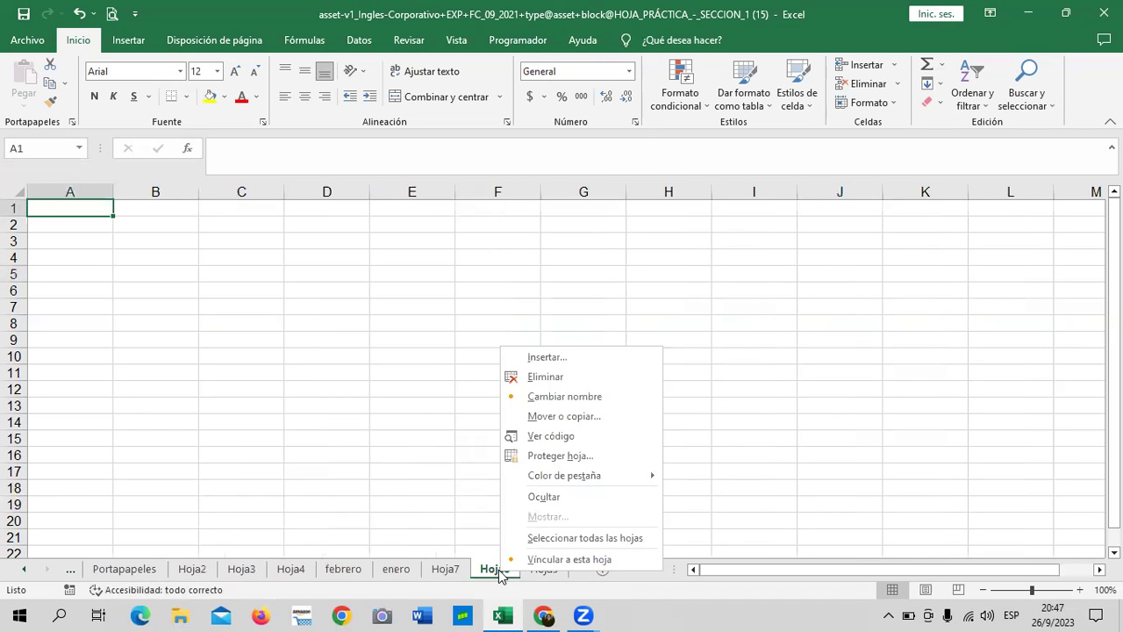
{"action": "left_click", "coordinate": [603, 377]}
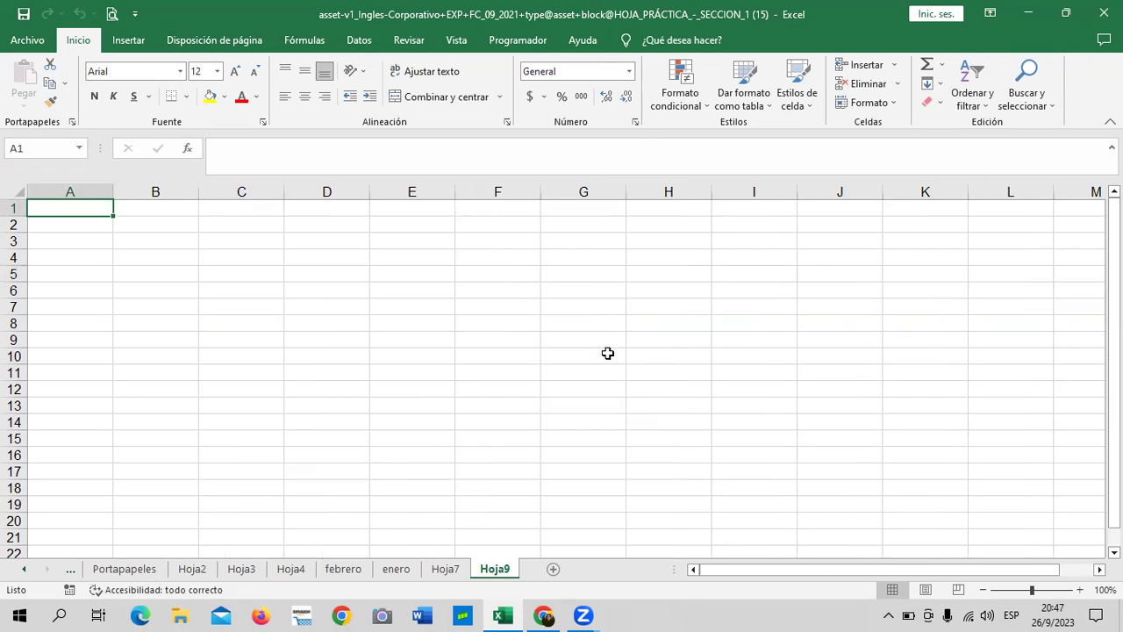
{"action": "right_click", "coordinate": [444, 570]}
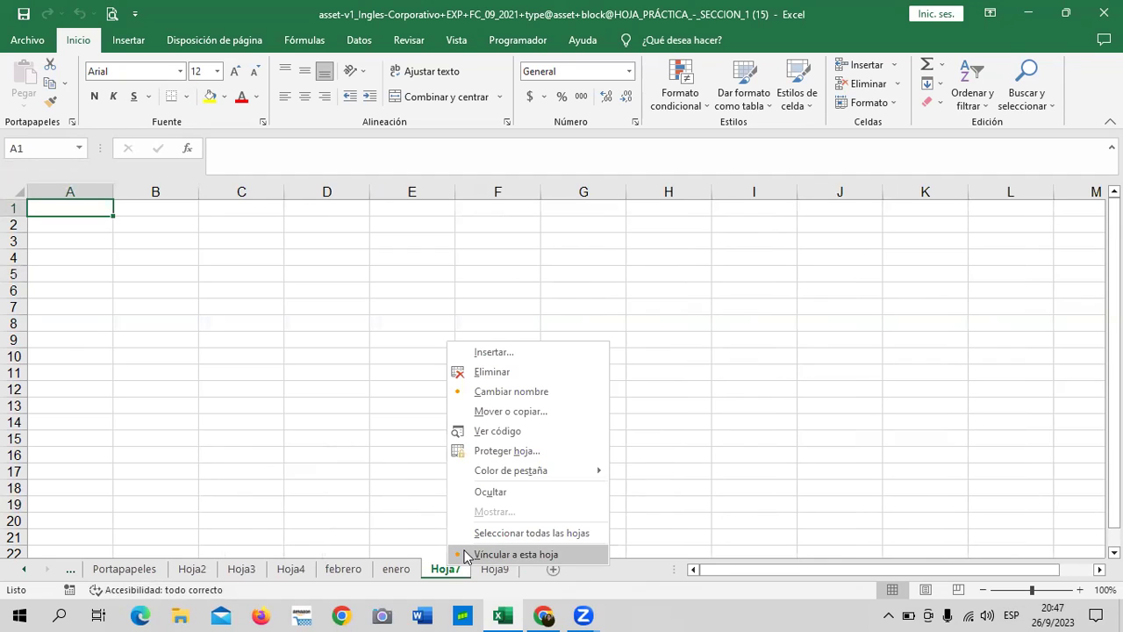
{"action": "left_click", "coordinate": [564, 376]}
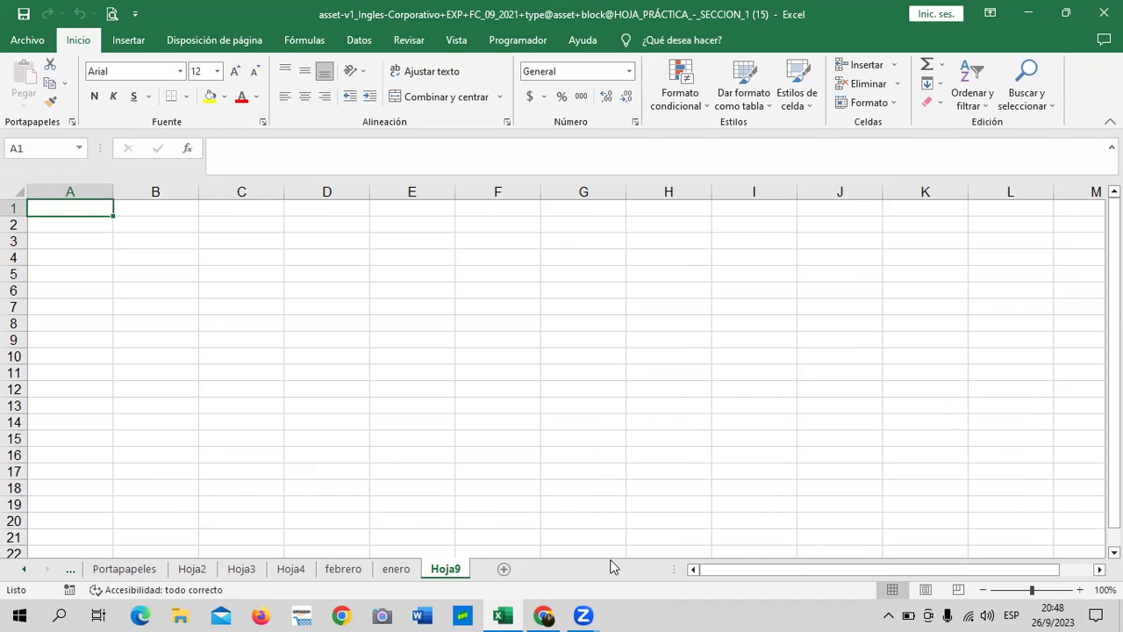
- Start deleting the Portapapeles sheet, then cancel so it is kept
{"action": "right_click", "coordinate": [123, 575]}
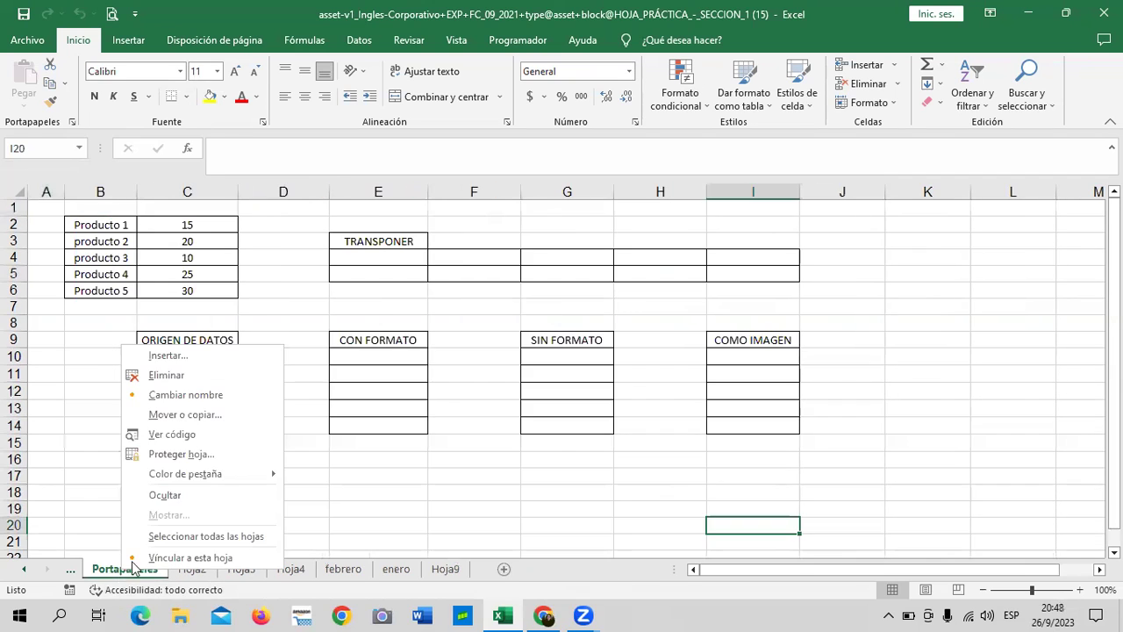
{"action": "left_click", "coordinate": [198, 375]}
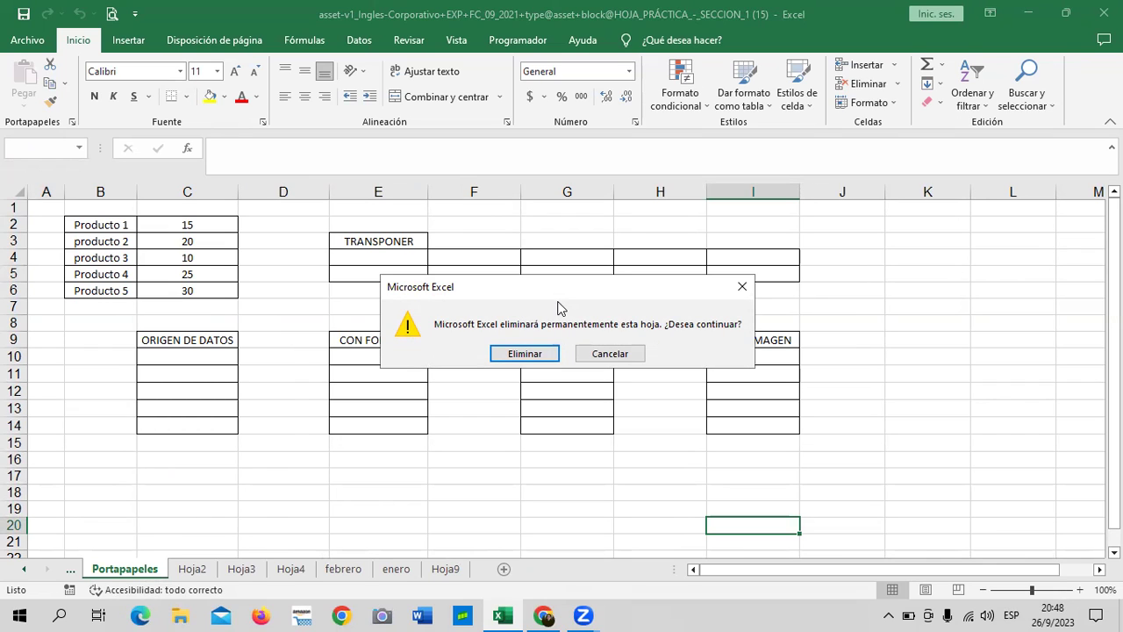
{"action": "left_click", "coordinate": [605, 352]}
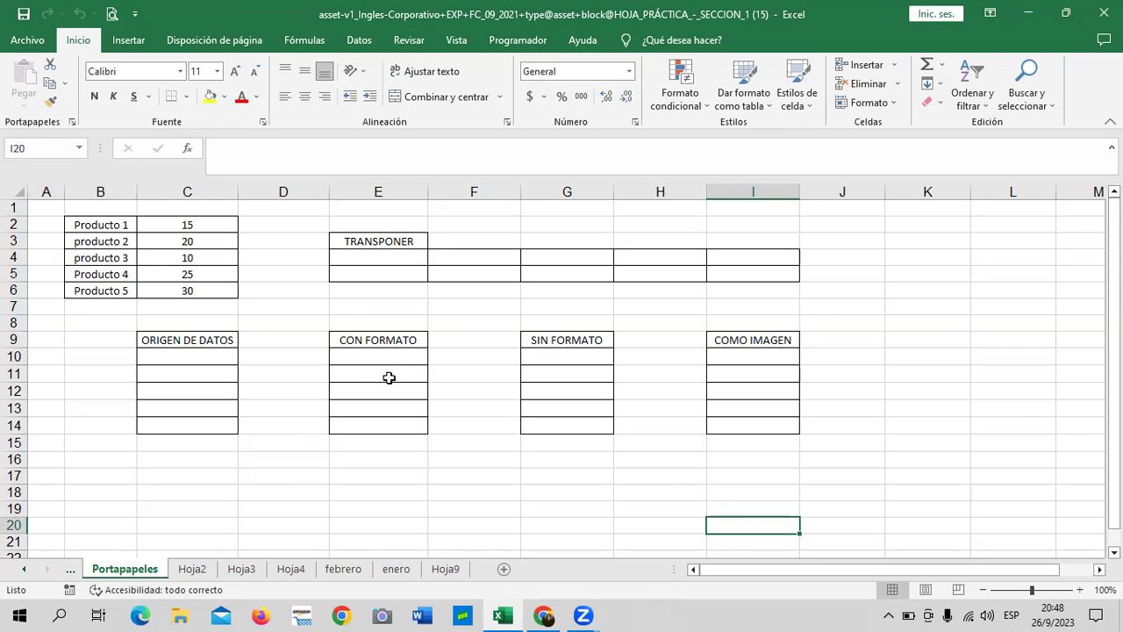
- Colour the Hoja3 tab orange, Hoja4 gold and Portapapeles light blue
{"action": "right_click", "coordinate": [242, 571]}
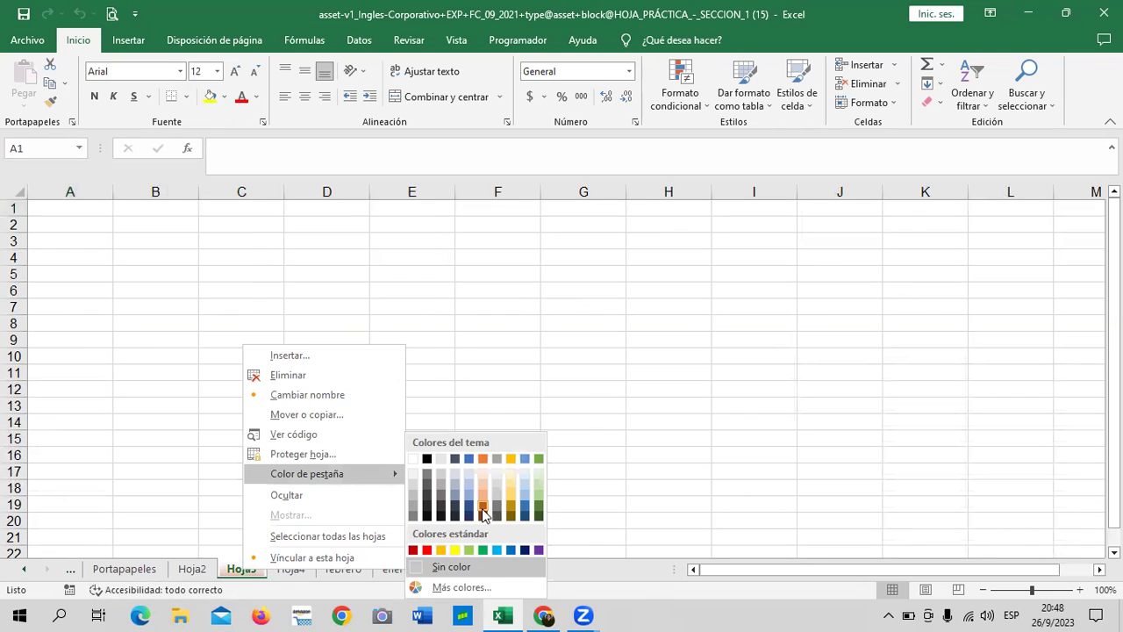
{"action": "left_click", "coordinate": [485, 514]}
{"action": "right_click", "coordinate": [314, 570]}
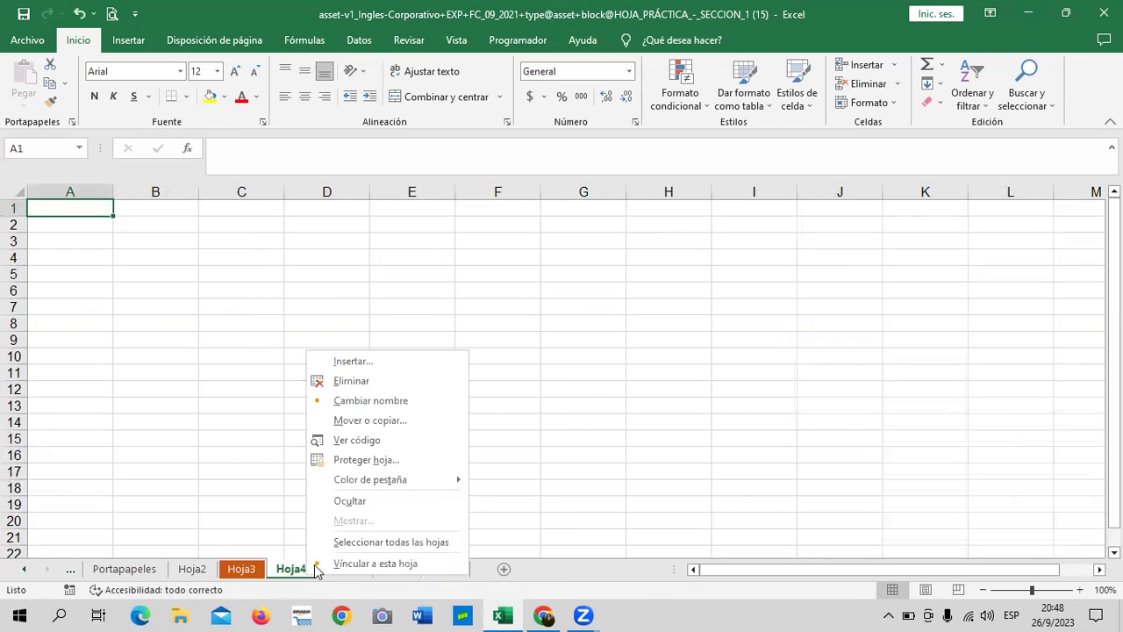
{"action": "mouse_move", "coordinate": [369, 479]}
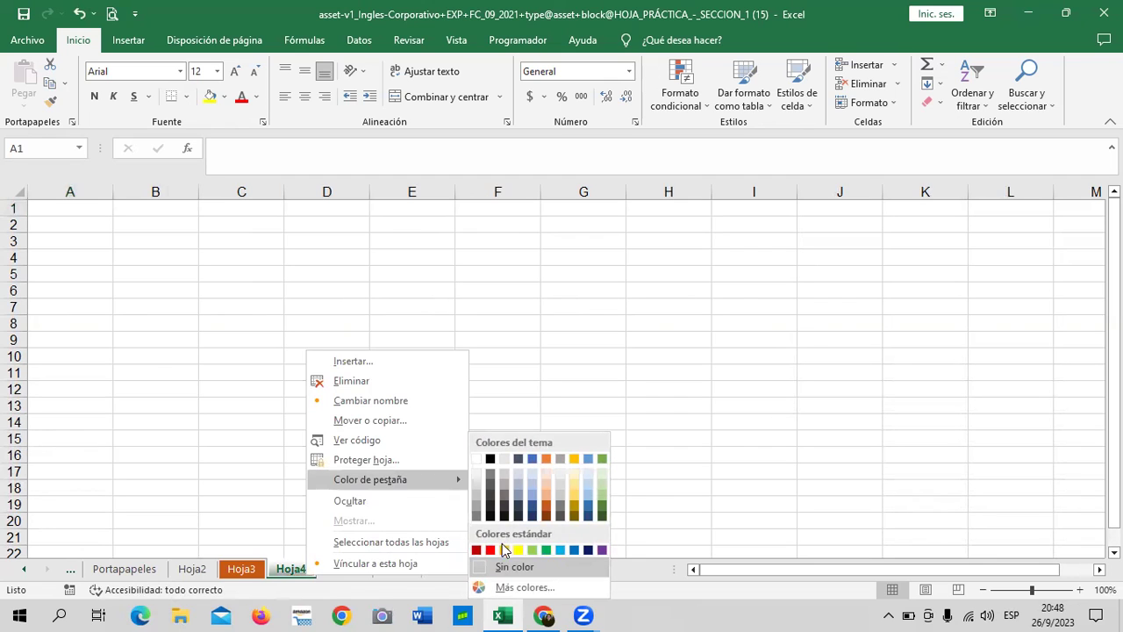
{"action": "left_click", "coordinate": [502, 549]}
{"action": "right_click", "coordinate": [148, 570]}
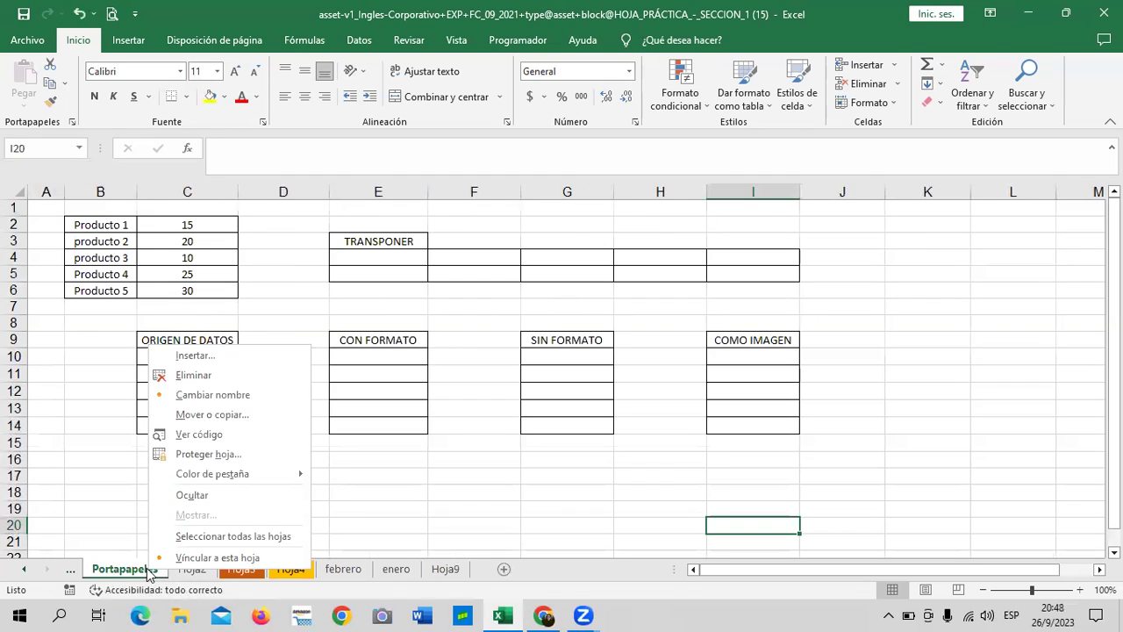
{"action": "mouse_move", "coordinate": [213, 474]}
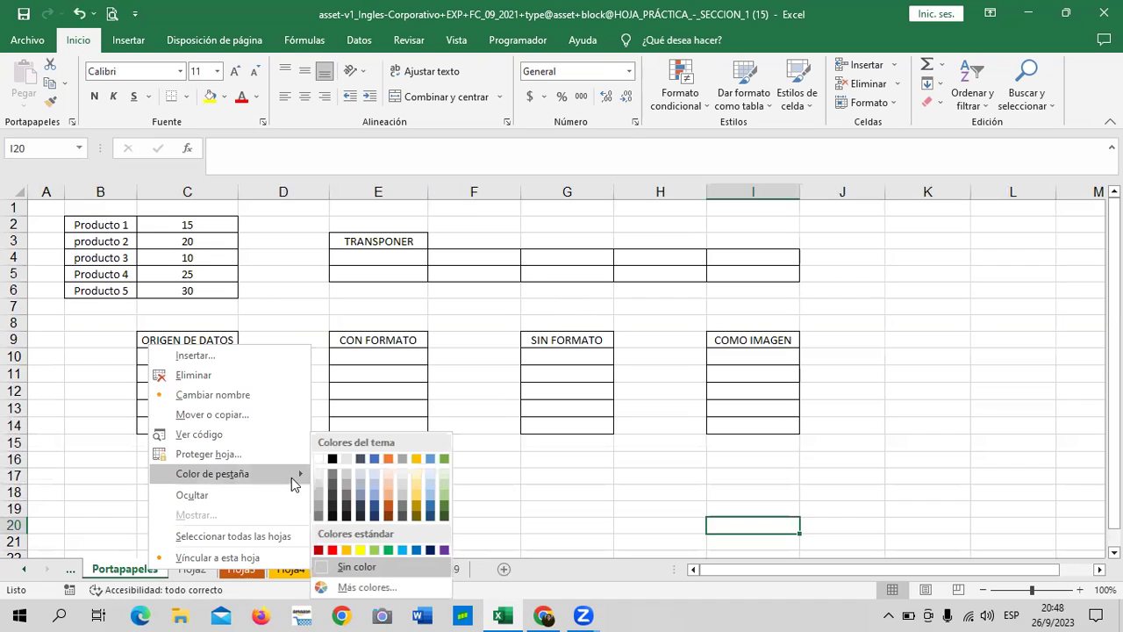
{"action": "left_click", "coordinate": [411, 563]}
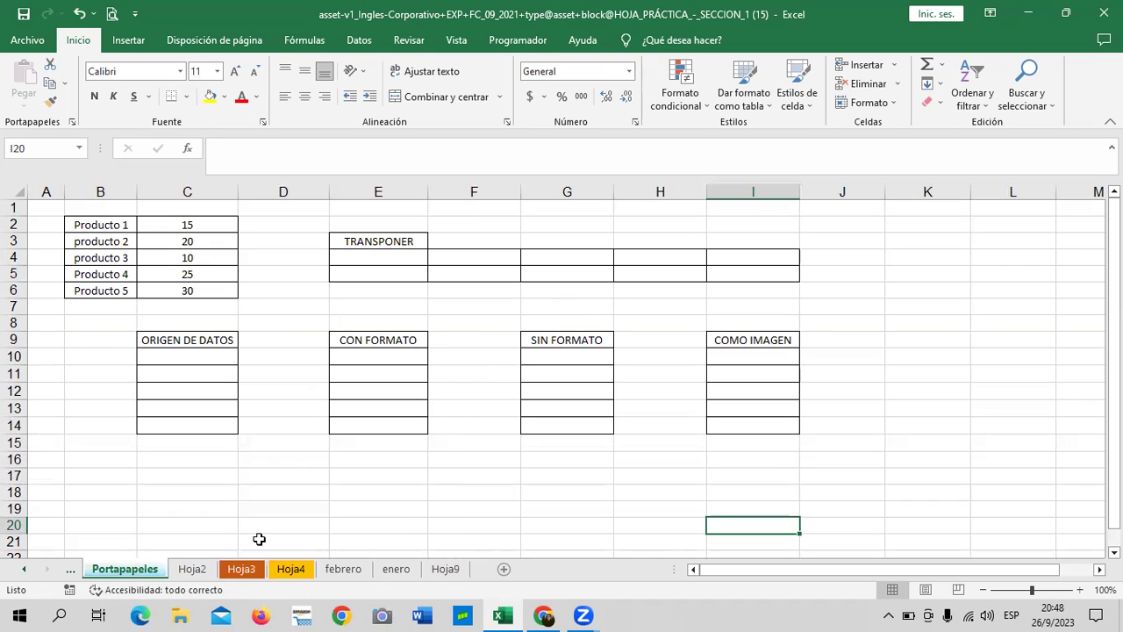
- Scroll back to the Formatos personalizados sheet and bring up its tab options
{"action": "left_click", "coordinate": [23, 568]}
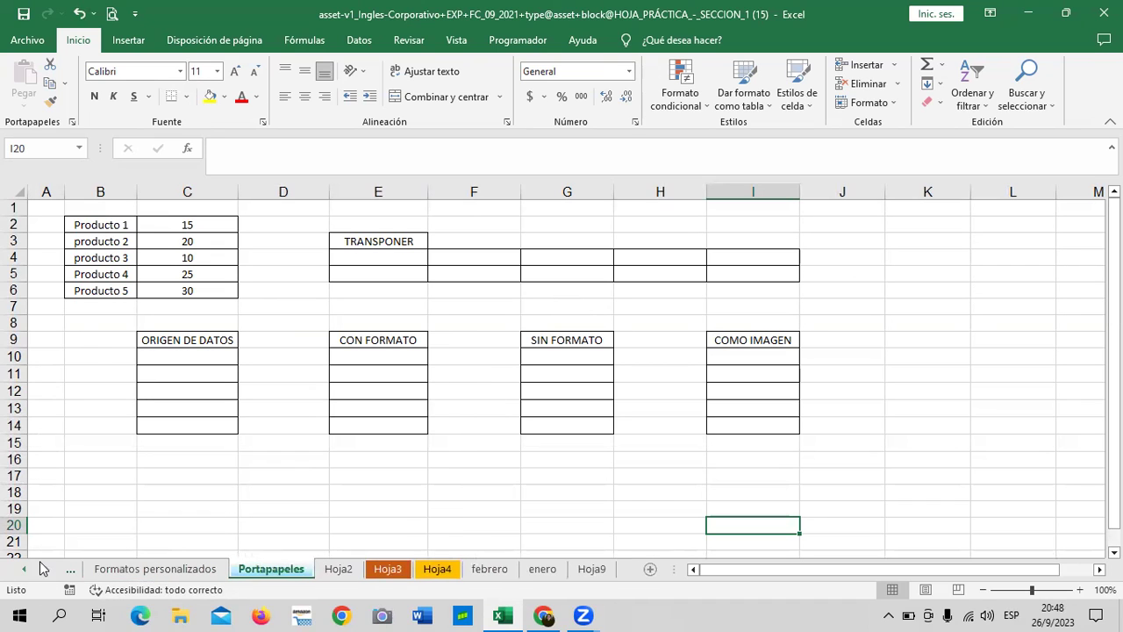
{"action": "left_click", "coordinate": [151, 570]}
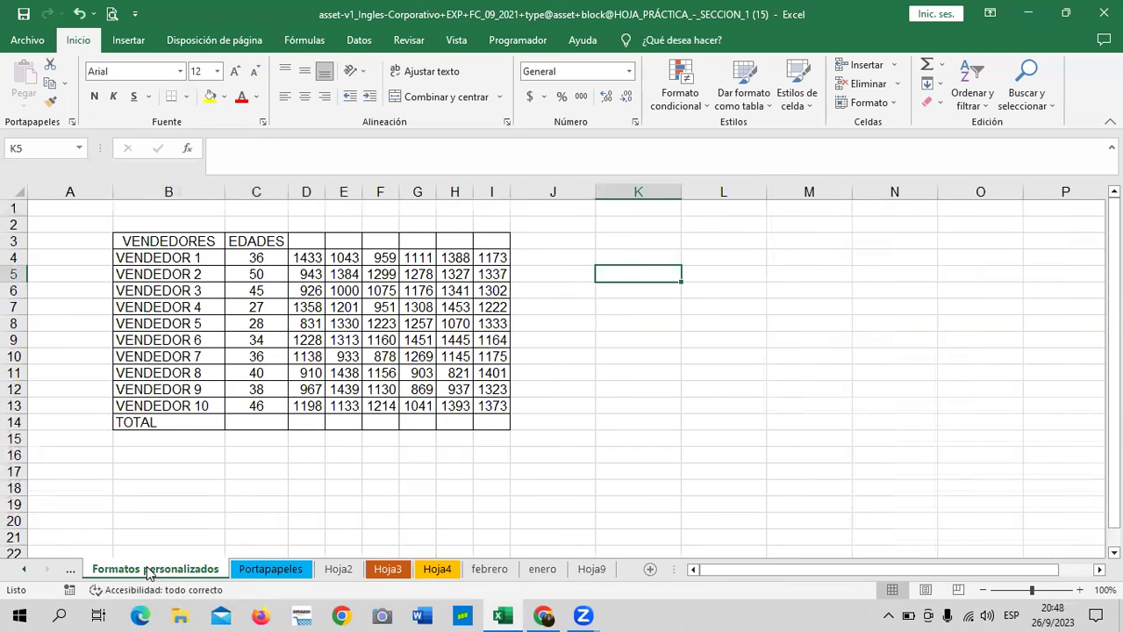
{"action": "right_click", "coordinate": [149, 570]}
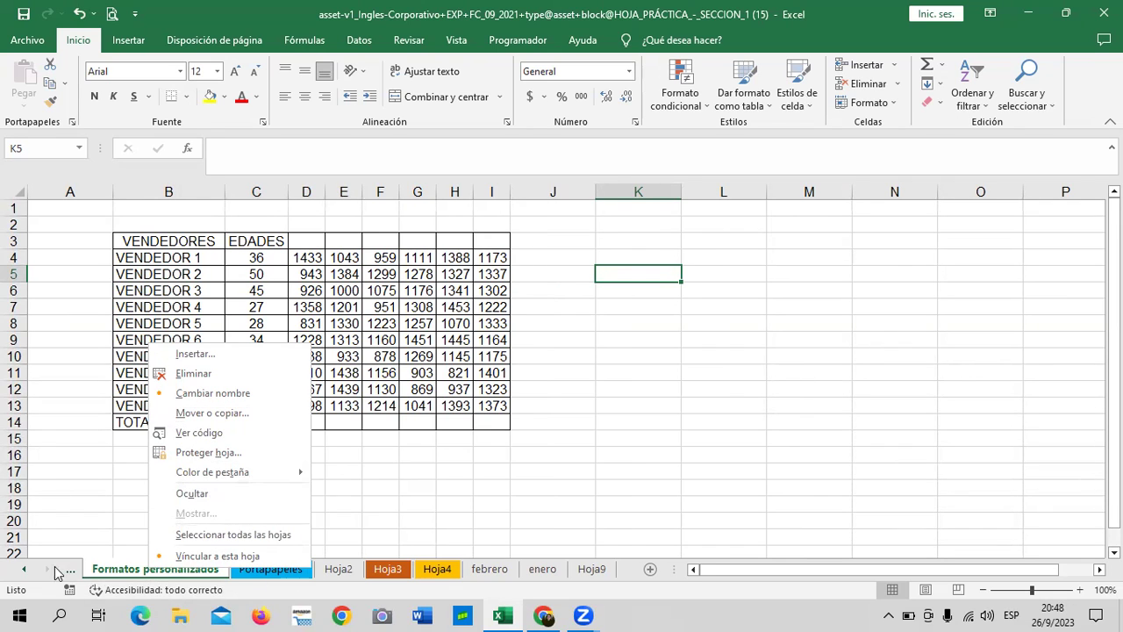
- Hide the Hoja3, febrero and Hoja4 sheets
{"action": "left_click", "coordinate": [46, 576]}
{"action": "left_click", "coordinate": [485, 571]}
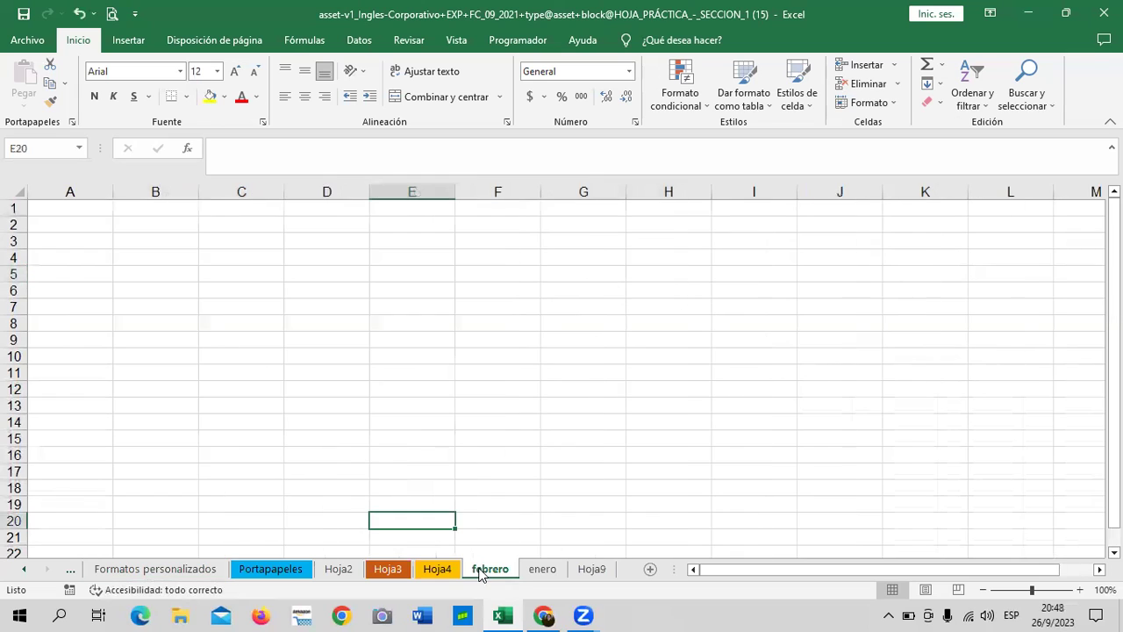
{"action": "right_click", "coordinate": [401, 572]}
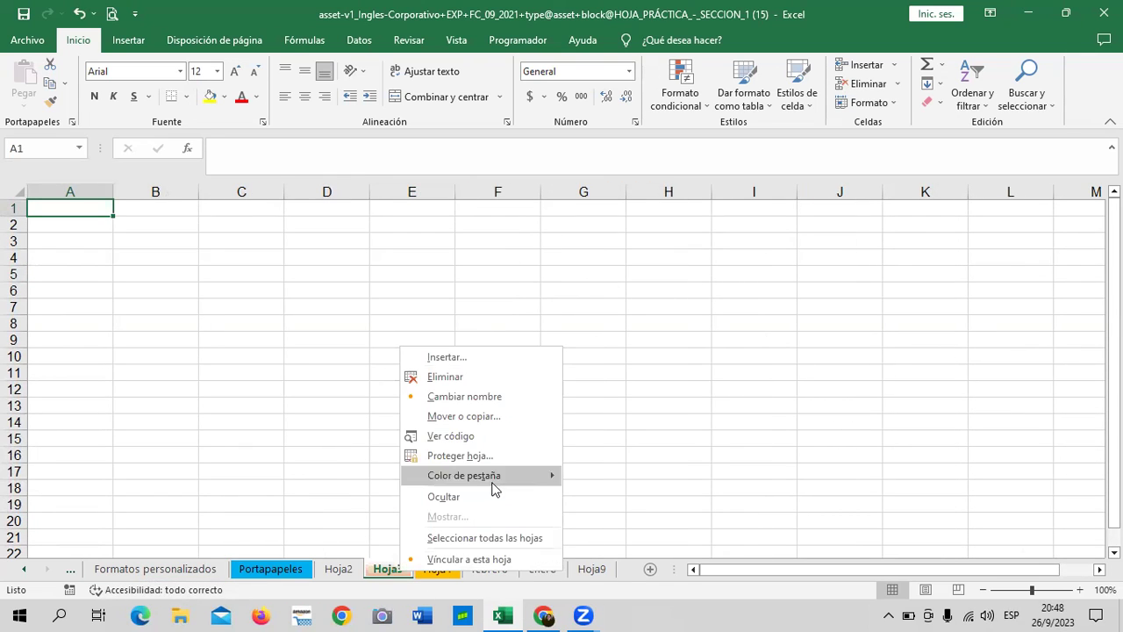
{"action": "left_click", "coordinate": [490, 497]}
{"action": "right_click", "coordinate": [430, 569]}
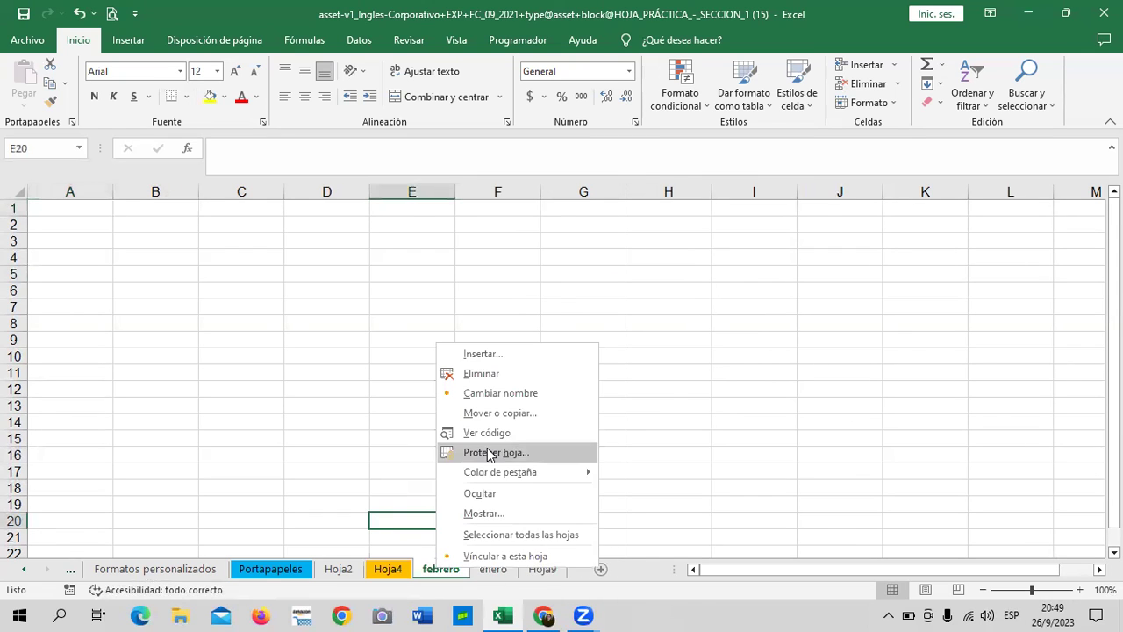
{"action": "left_click", "coordinate": [490, 496]}
{"action": "right_click", "coordinate": [395, 569]}
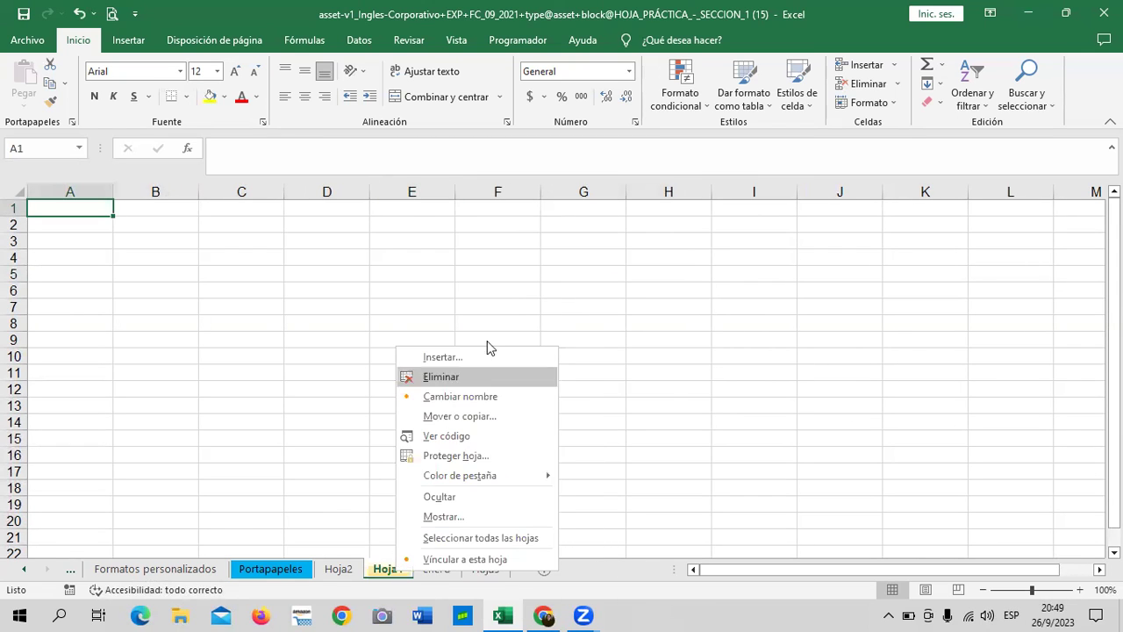
{"action": "left_click", "coordinate": [468, 503]}
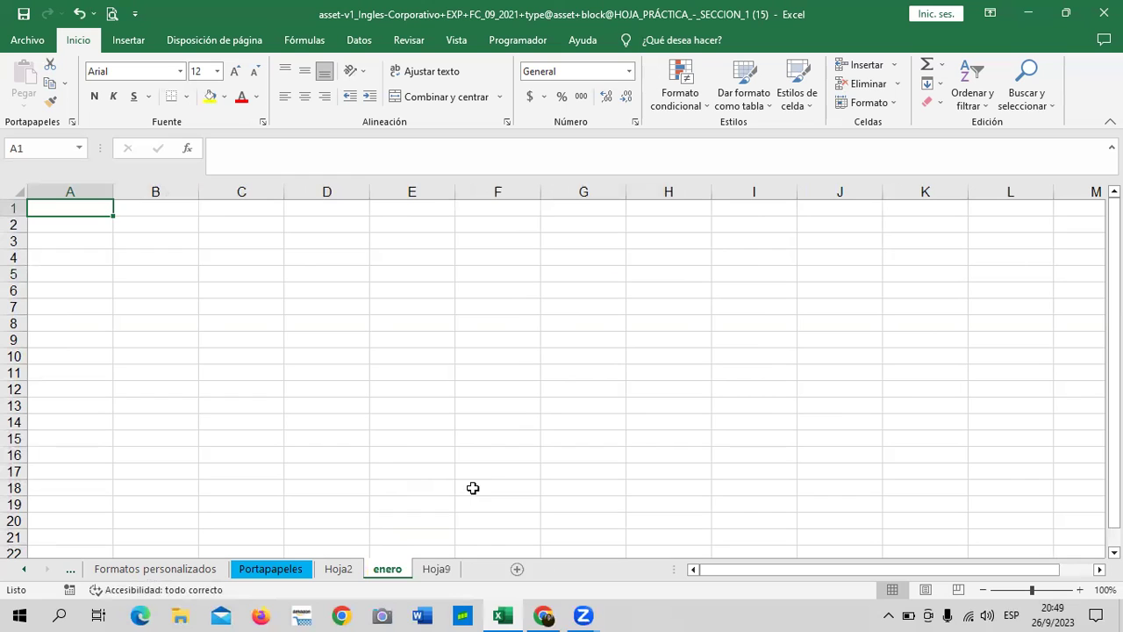
- Select cell F15 on enero, then switch through the Hoja2 and Hoja9 sheets
{"action": "left_click", "coordinate": [459, 443]}
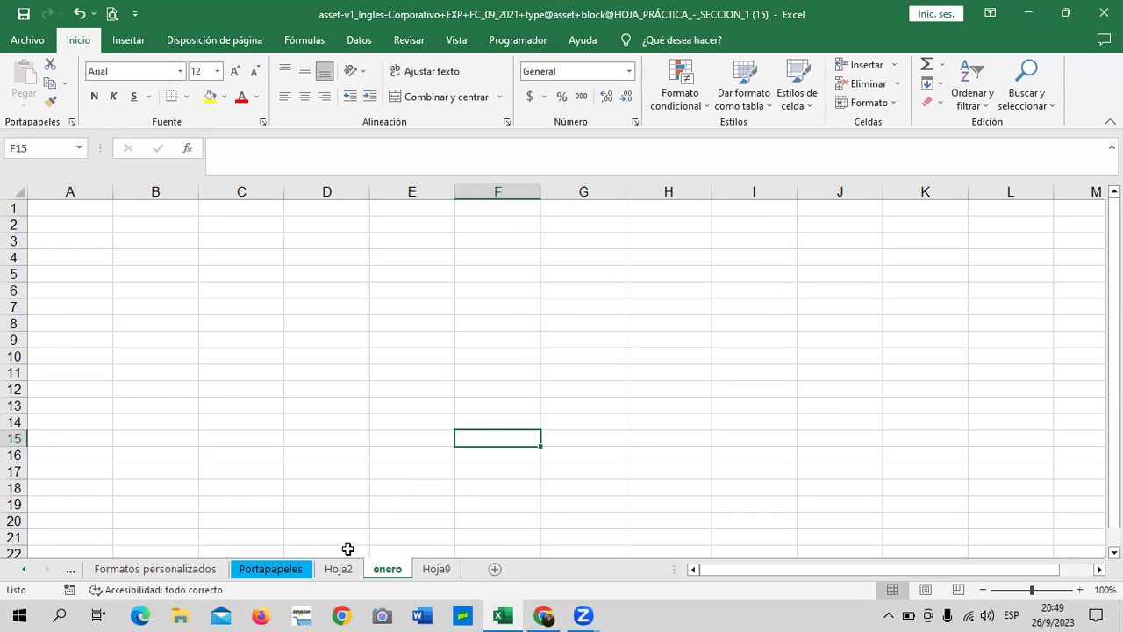
{"action": "left_click", "coordinate": [342, 575]}
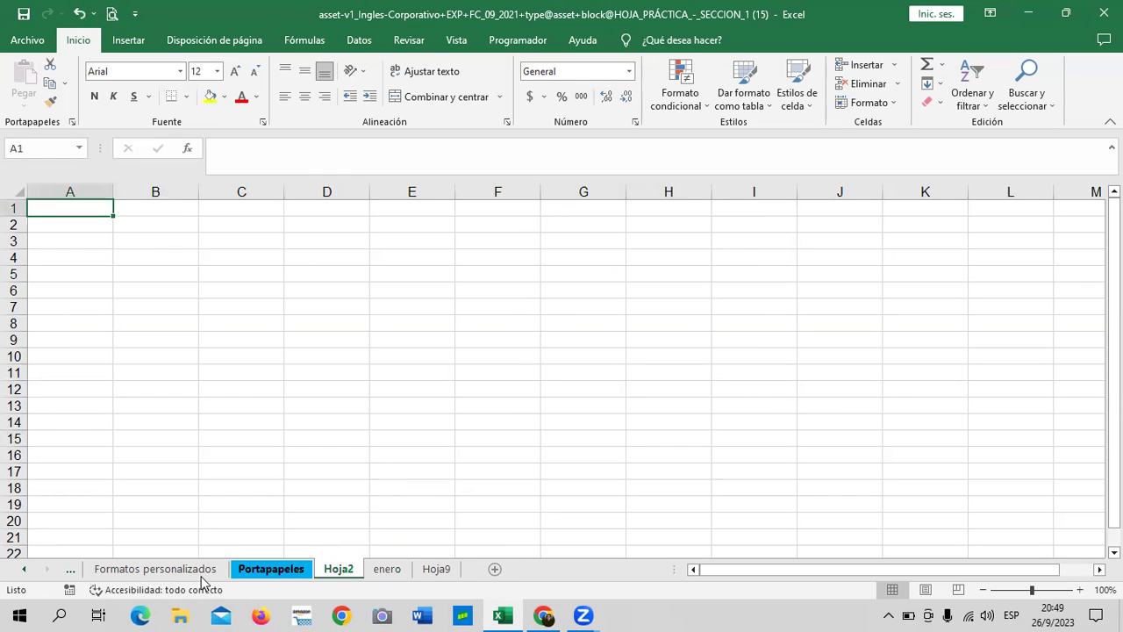
{"action": "left_click", "coordinate": [175, 572]}
{"action": "left_click", "coordinate": [441, 572]}
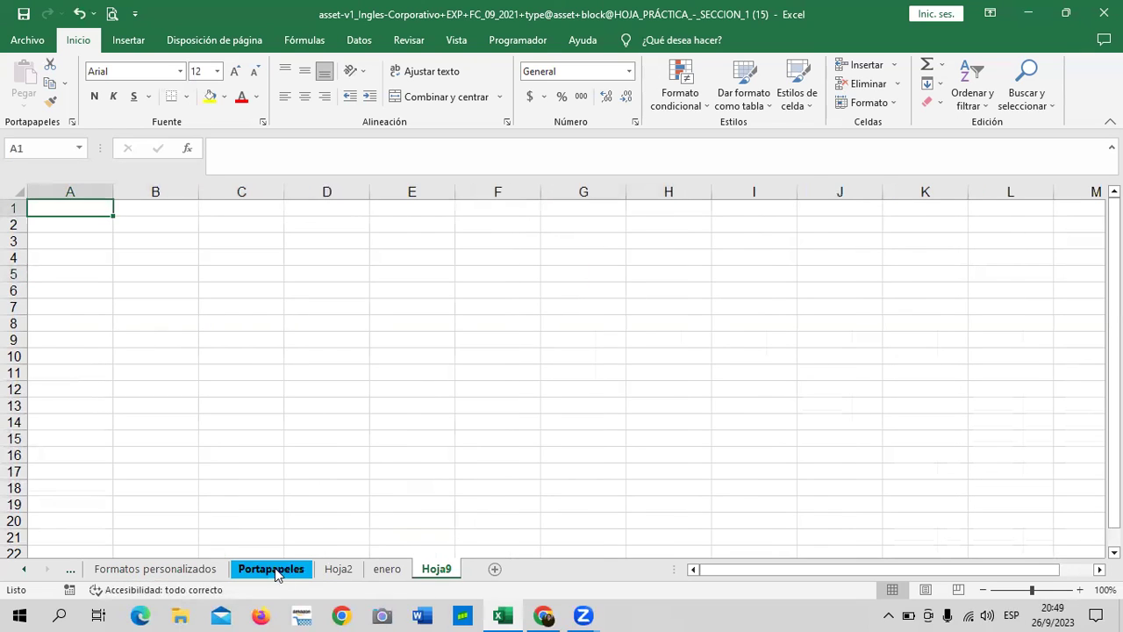
- Unhide the febrero sheet from the hidden sheets list and switch to it
{"action": "right_click", "coordinate": [343, 571]}
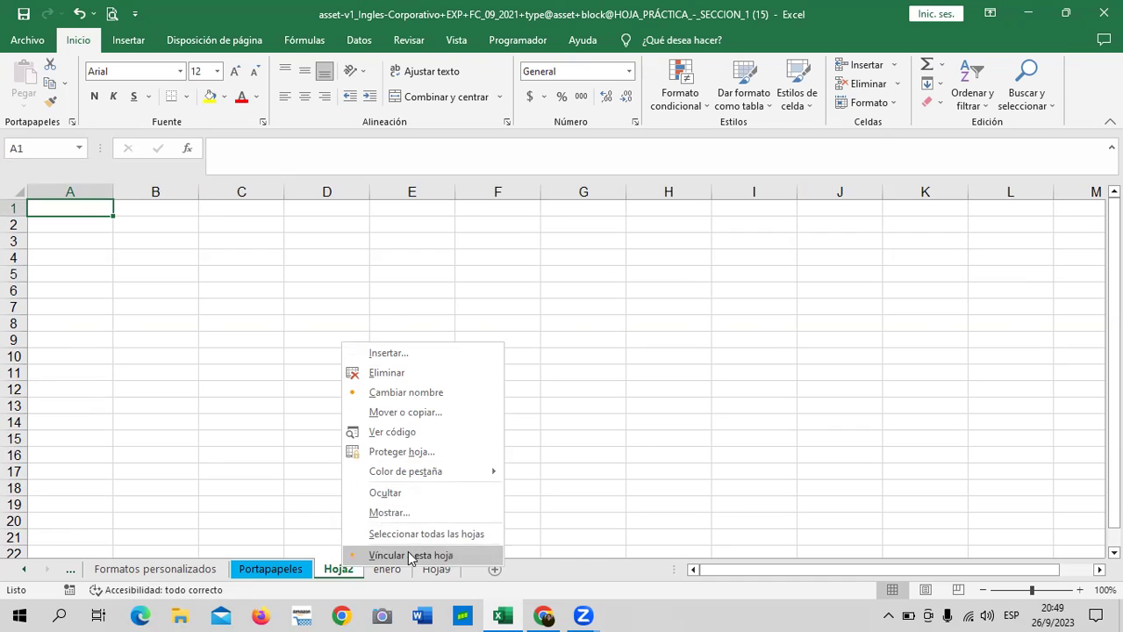
{"action": "left_click", "coordinate": [405, 513]}
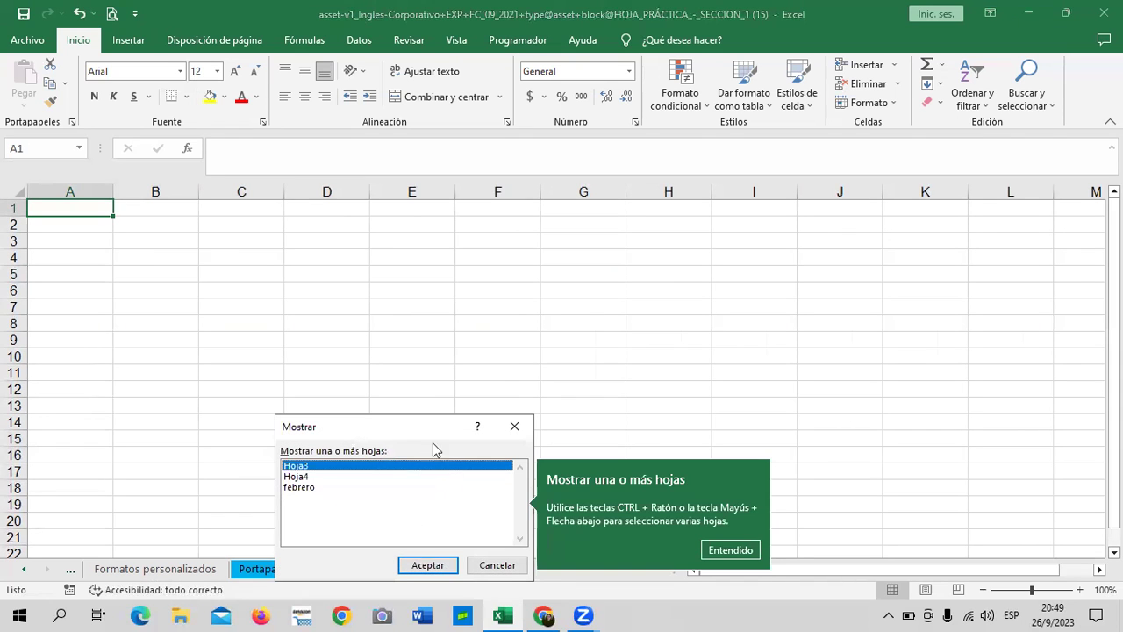
{"action": "left_click", "coordinate": [416, 421]}
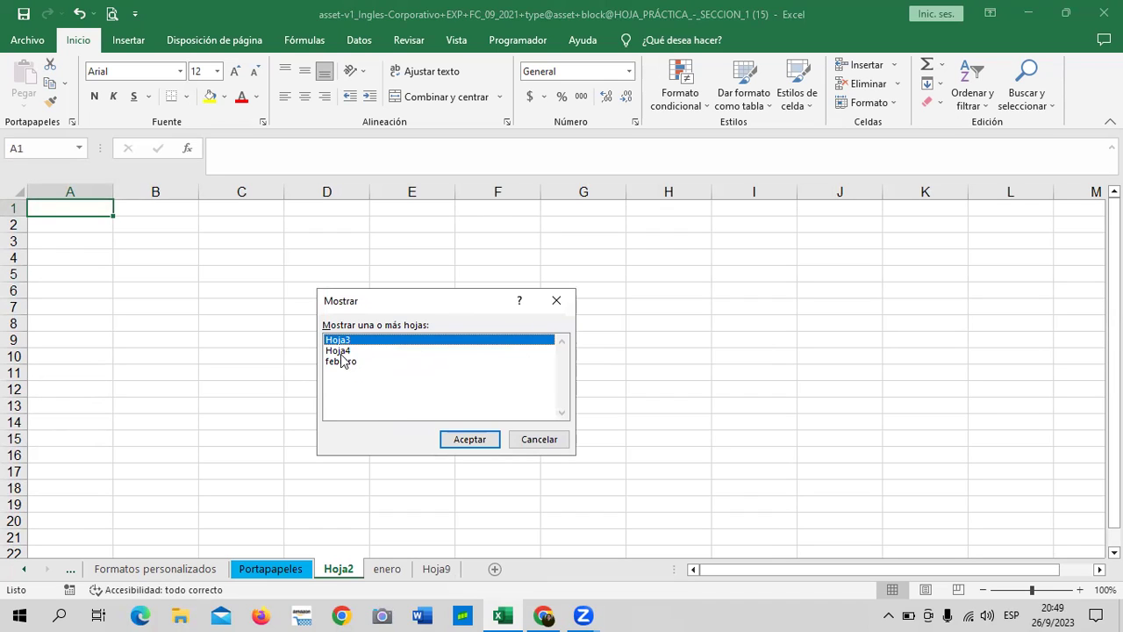
{"action": "left_click", "coordinate": [340, 352]}
{"action": "left_click", "coordinate": [341, 340]}
{"action": "left_click", "coordinate": [342, 361]}
{"action": "left_click", "coordinate": [484, 441]}
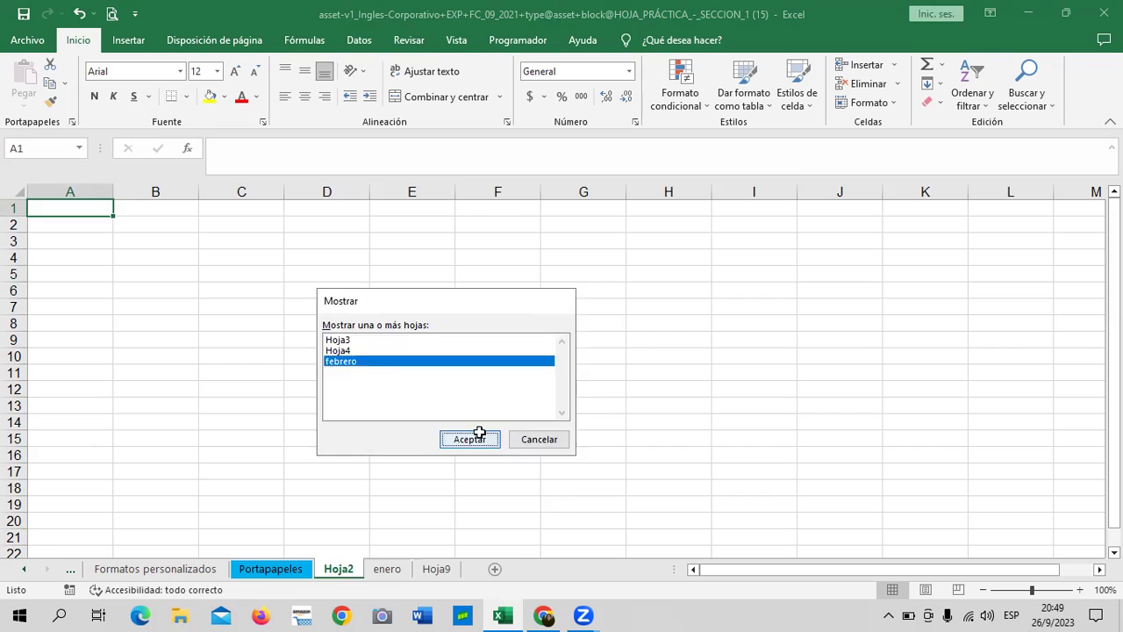
{"action": "left_click", "coordinate": [472, 539]}
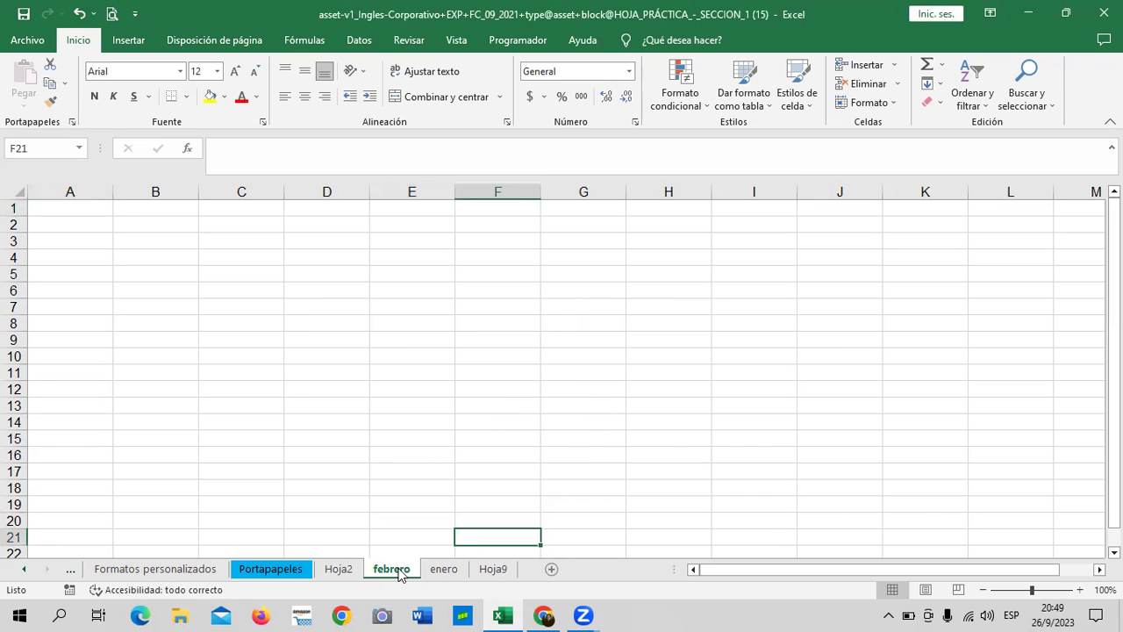
- Select all sheets, colour their tabs green, then ungroup them
{"action": "right_click", "coordinate": [378, 568]}
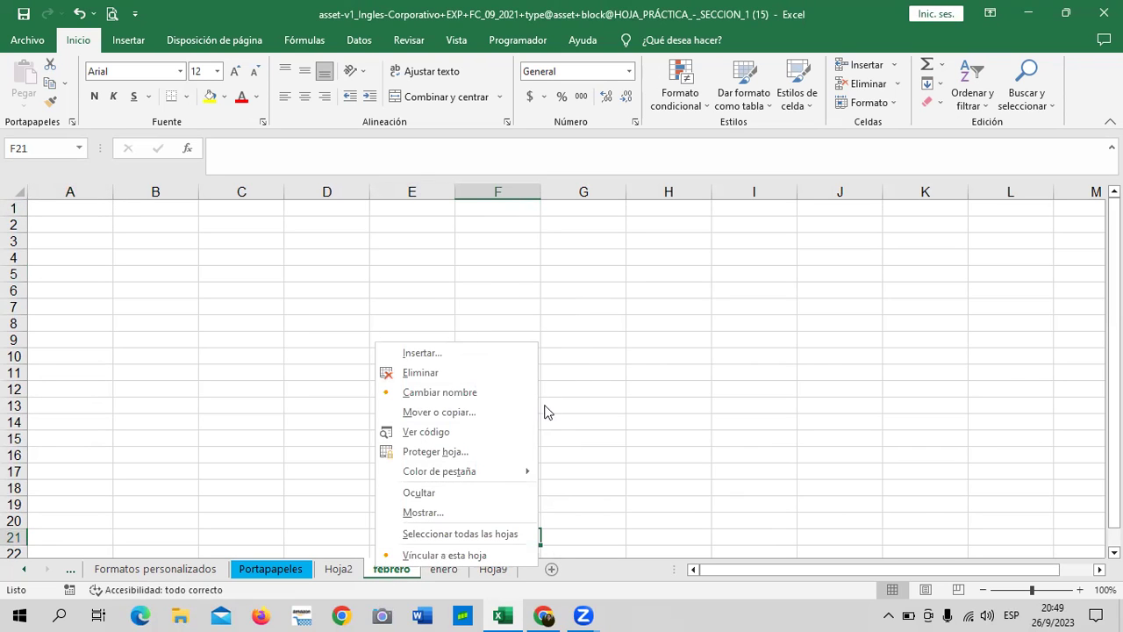
{"action": "left_click", "coordinate": [474, 533]}
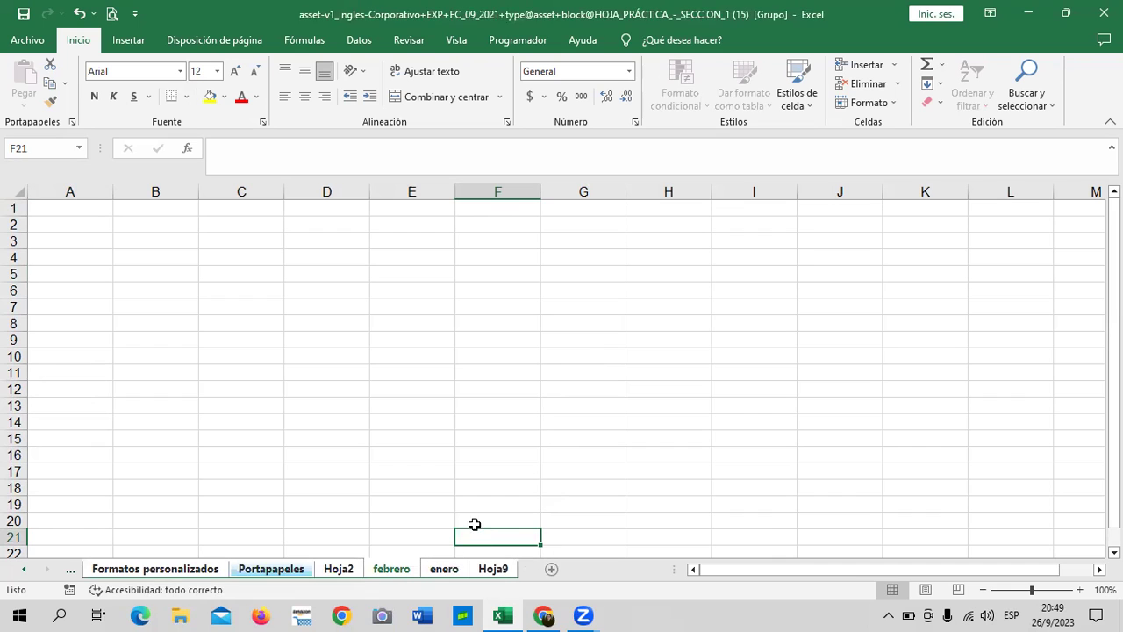
{"action": "right_click", "coordinate": [453, 574]}
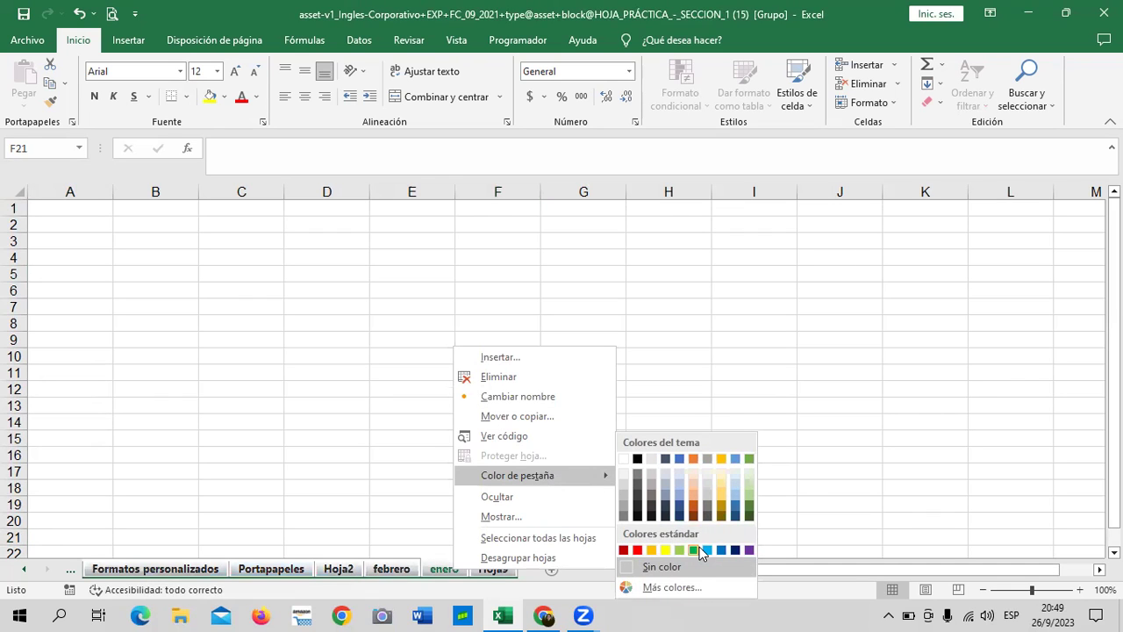
{"action": "left_click", "coordinate": [690, 550]}
{"action": "left_click", "coordinate": [637, 372]}
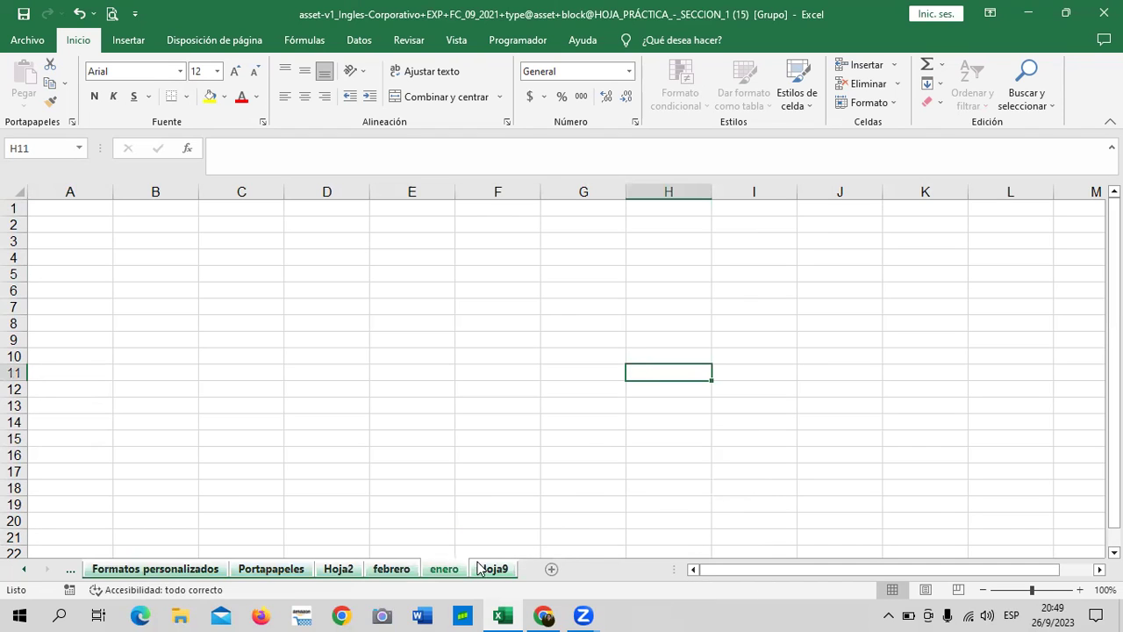
{"action": "left_click", "coordinate": [392, 569]}
- Scroll back through the tabs to the Ingreso de datos sheet
{"action": "left_click", "coordinate": [338, 569]}
{"action": "left_click", "coordinate": [276, 570]}
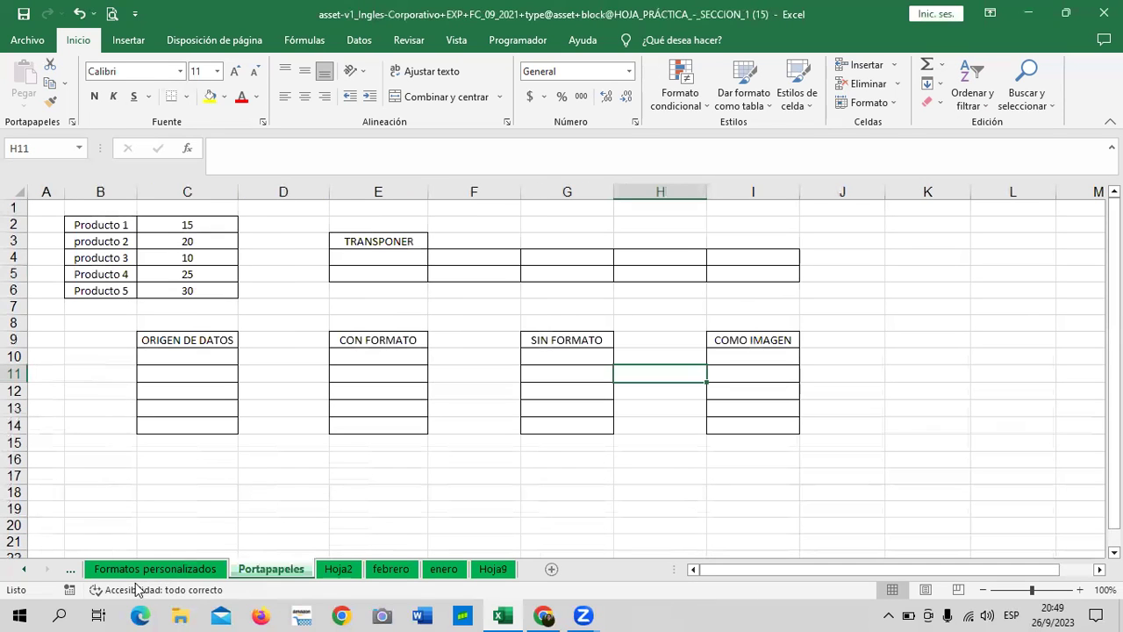
{"action": "left_click", "coordinate": [24, 569]}
{"action": "left_click", "coordinate": [24, 571]}
{"action": "left_click", "coordinate": [24, 570]}
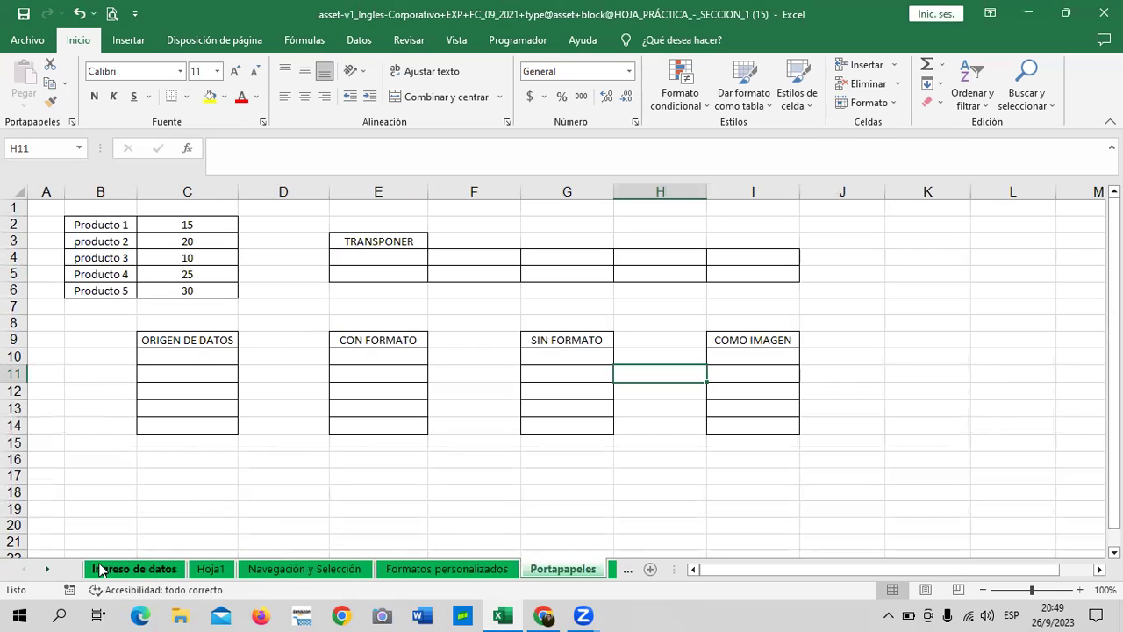
{"action": "left_click", "coordinate": [123, 570]}
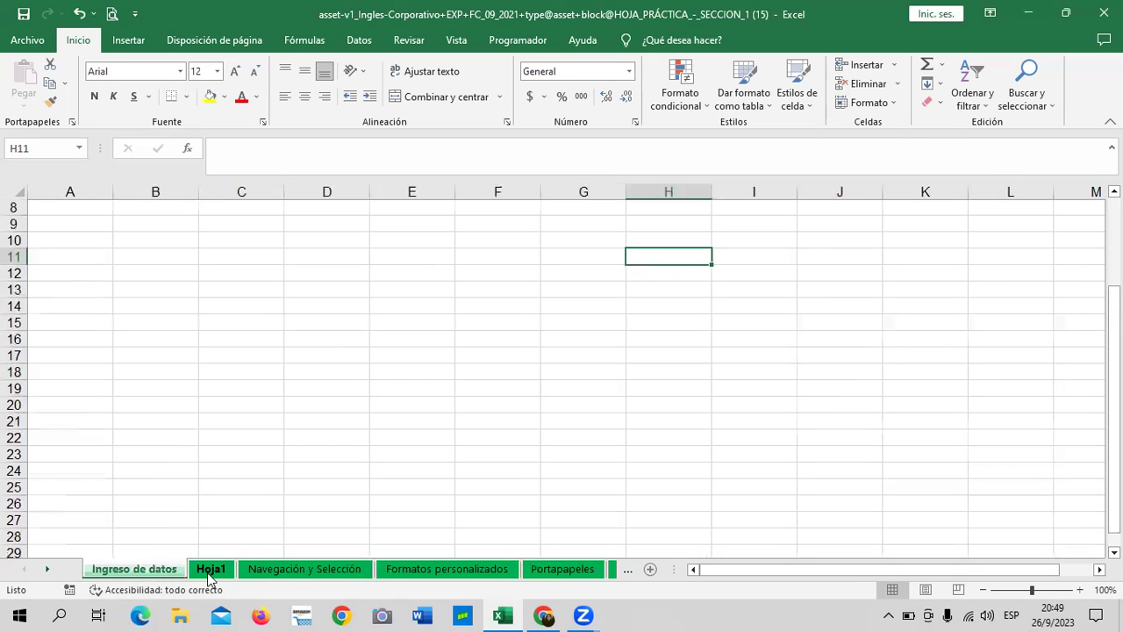
- Delete the empty Hoja1 sheet
{"action": "left_click", "coordinate": [211, 571]}
{"action": "right_click", "coordinate": [218, 571]}
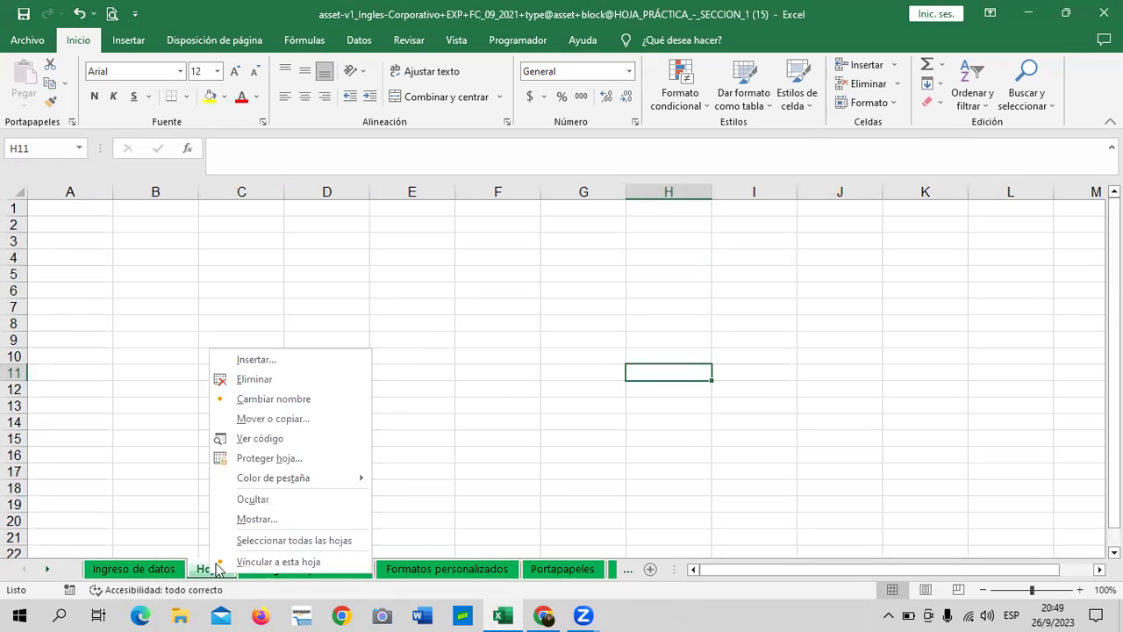
{"action": "left_click", "coordinate": [263, 379]}
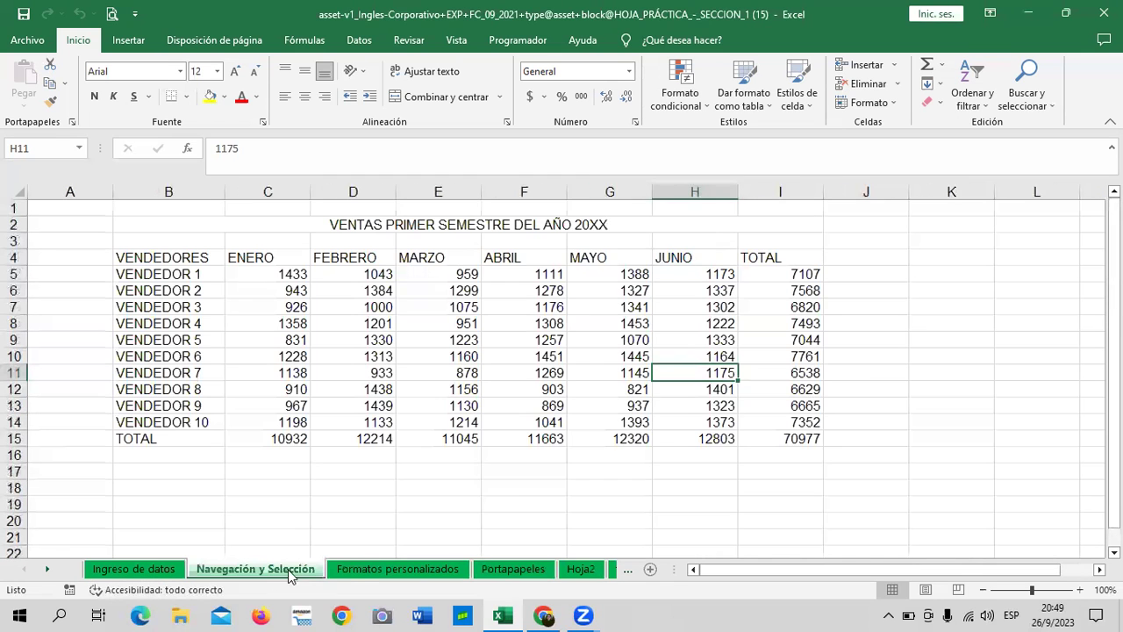
- Return to the Formatos personalizados sheet and bring up its tab options
{"action": "left_click", "coordinate": [421, 572]}
{"action": "left_click", "coordinate": [513, 571]}
{"action": "left_click", "coordinate": [430, 571]}
{"action": "right_click", "coordinate": [421, 572]}
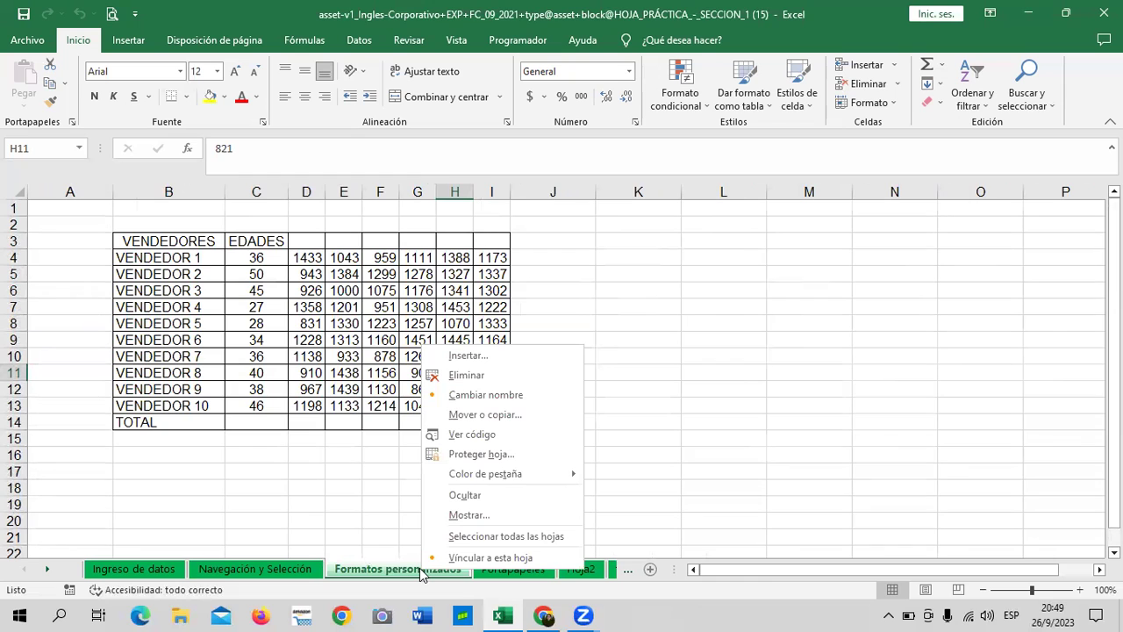
{"action": "mouse_move", "coordinate": [543, 615]}
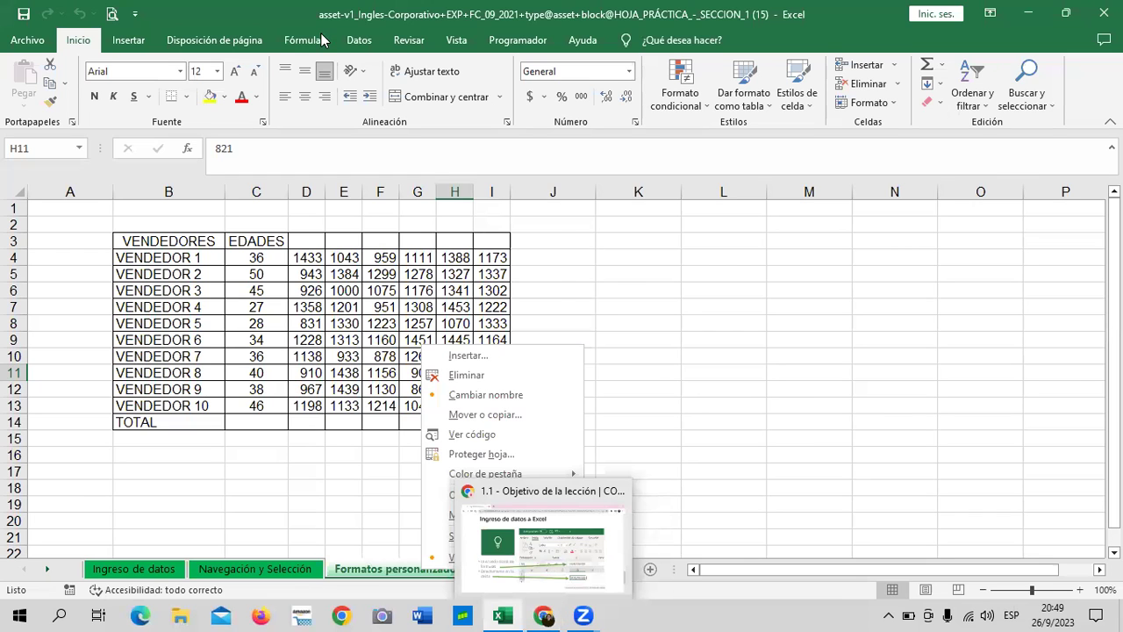
{"action": "right_click", "coordinate": [293, 569]}
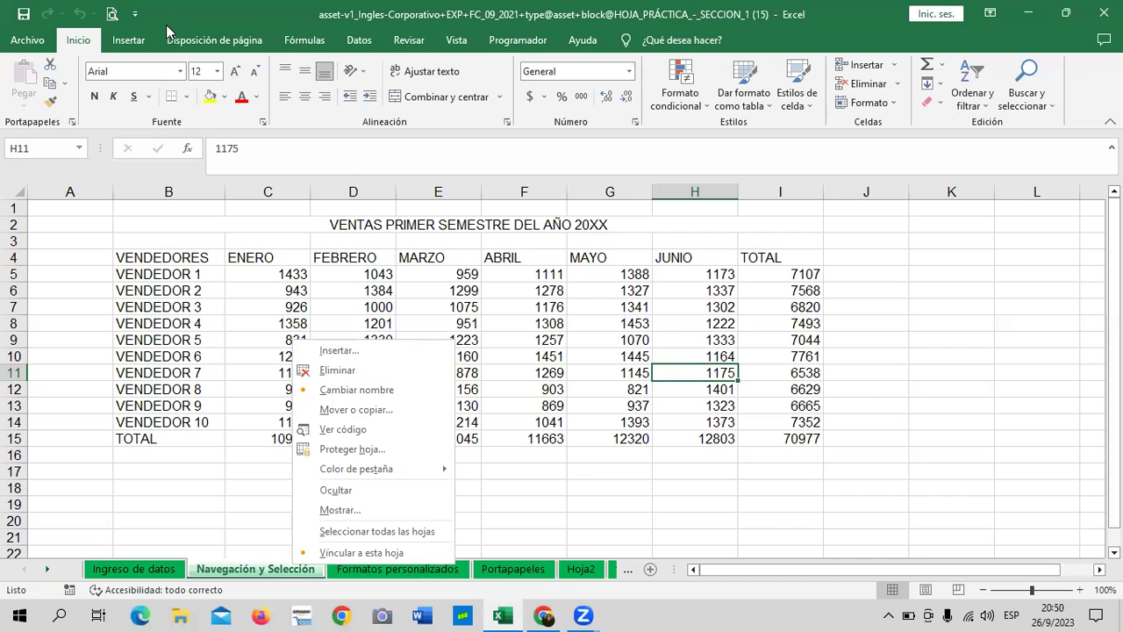
{"action": "key", "text": "Escape"}
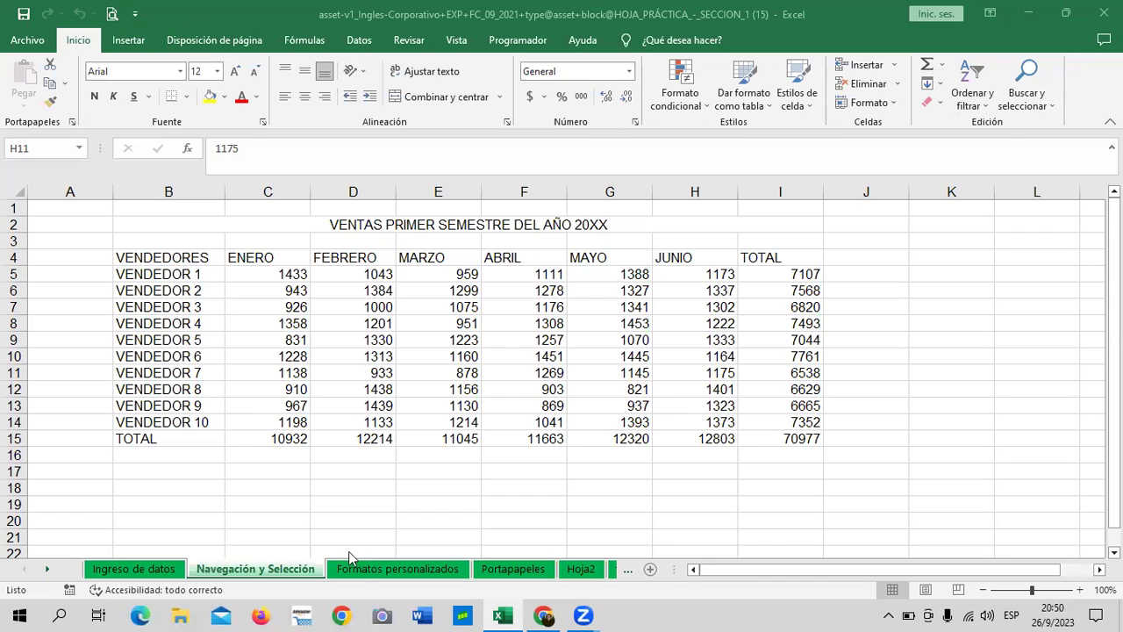
{"action": "right_click", "coordinate": [386, 570]}
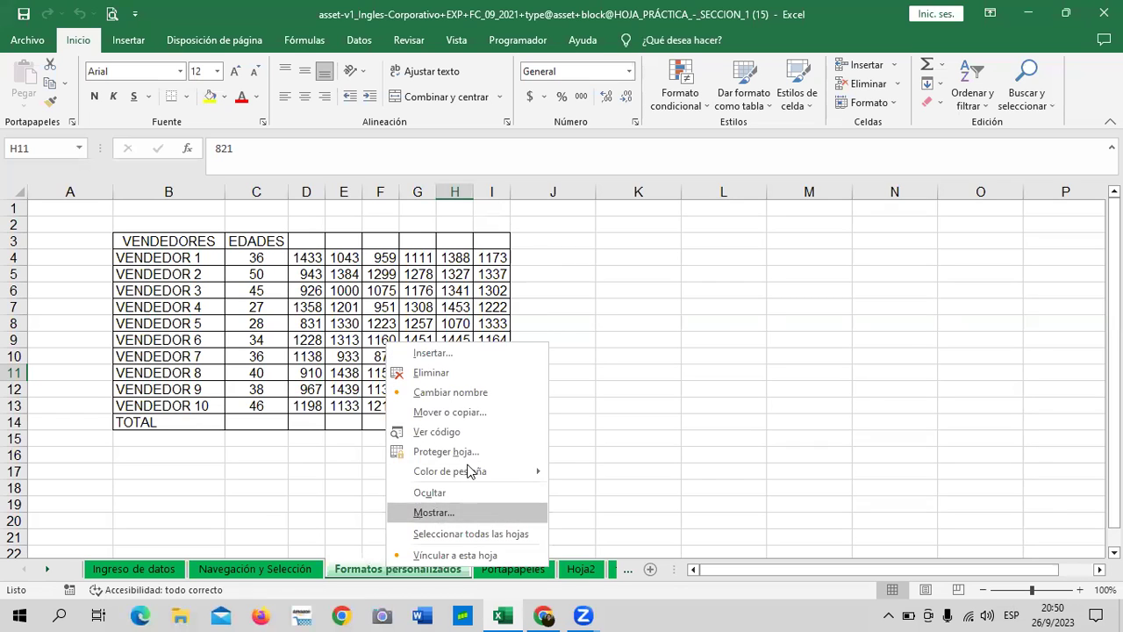
- Copy Formatos personalizados to (nuevo libro) with Crear una copia ticked, creating Libro1
{"action": "left_click", "coordinate": [494, 412]}
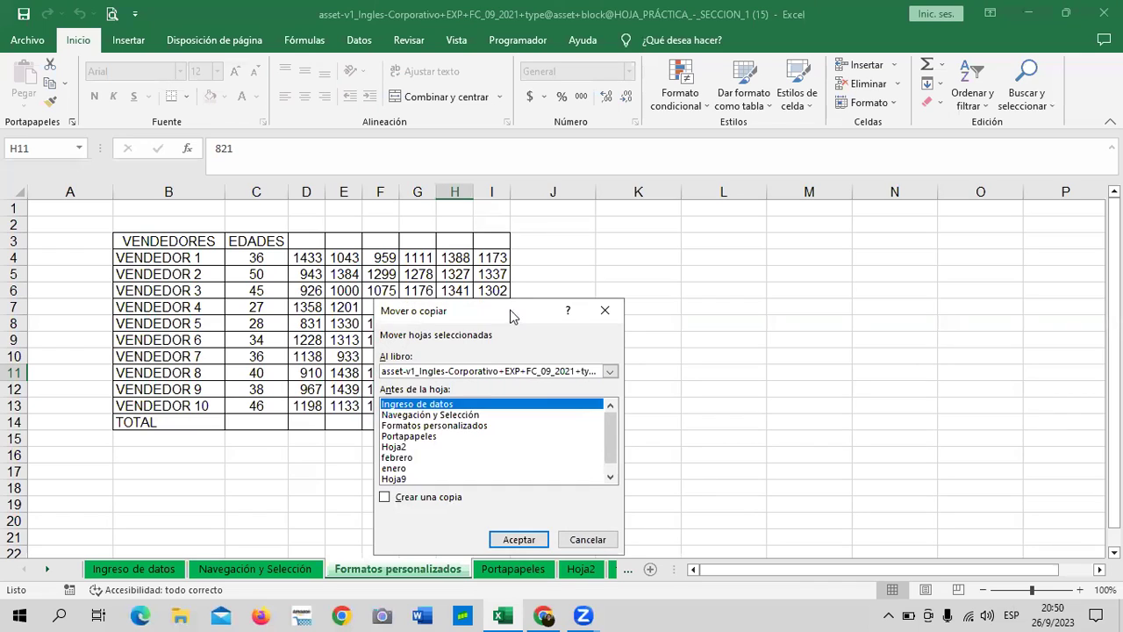
{"action": "left_click_drag", "start_coordinate": [511, 315], "coordinate": [570, 273]}
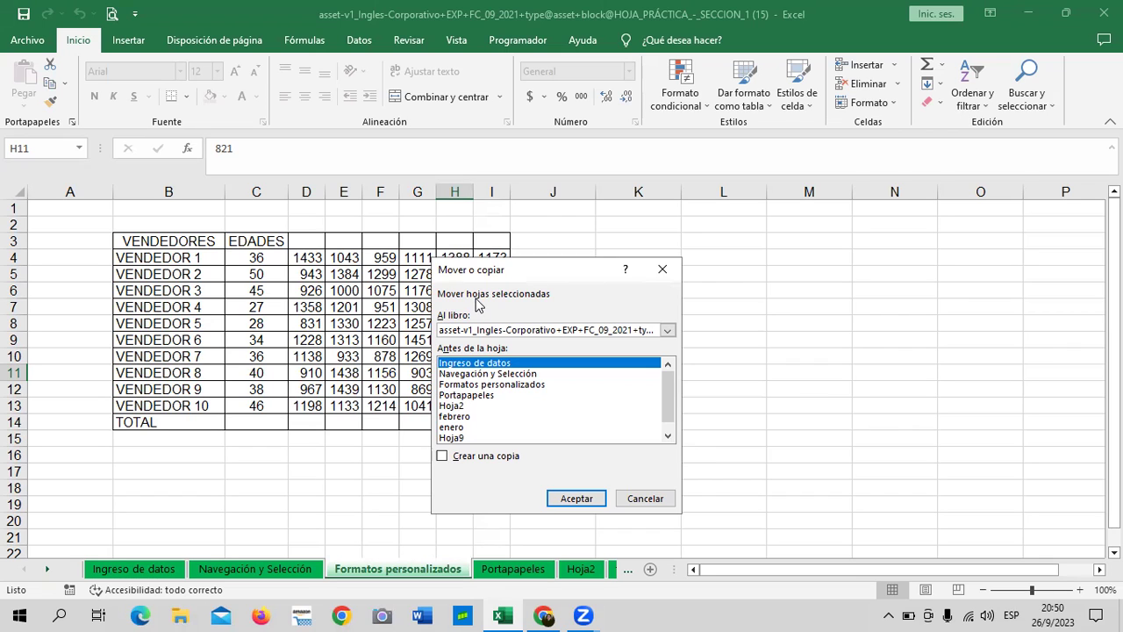
{"action": "left_click", "coordinate": [669, 331]}
{"action": "left_click", "coordinate": [718, 330]}
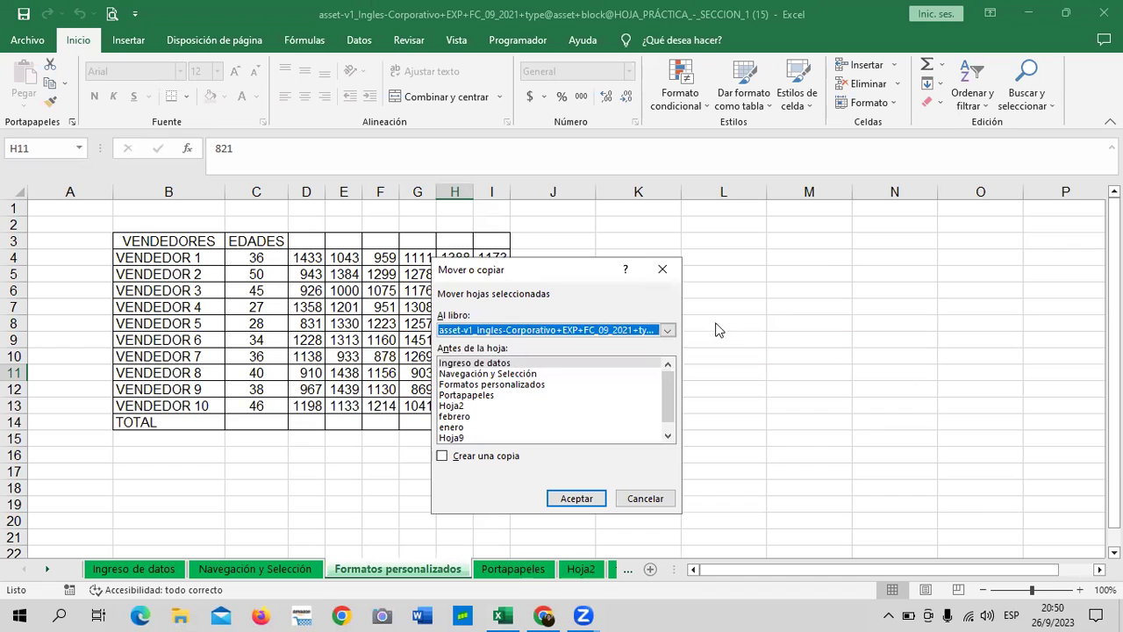
{"action": "left_click", "coordinate": [668, 331]}
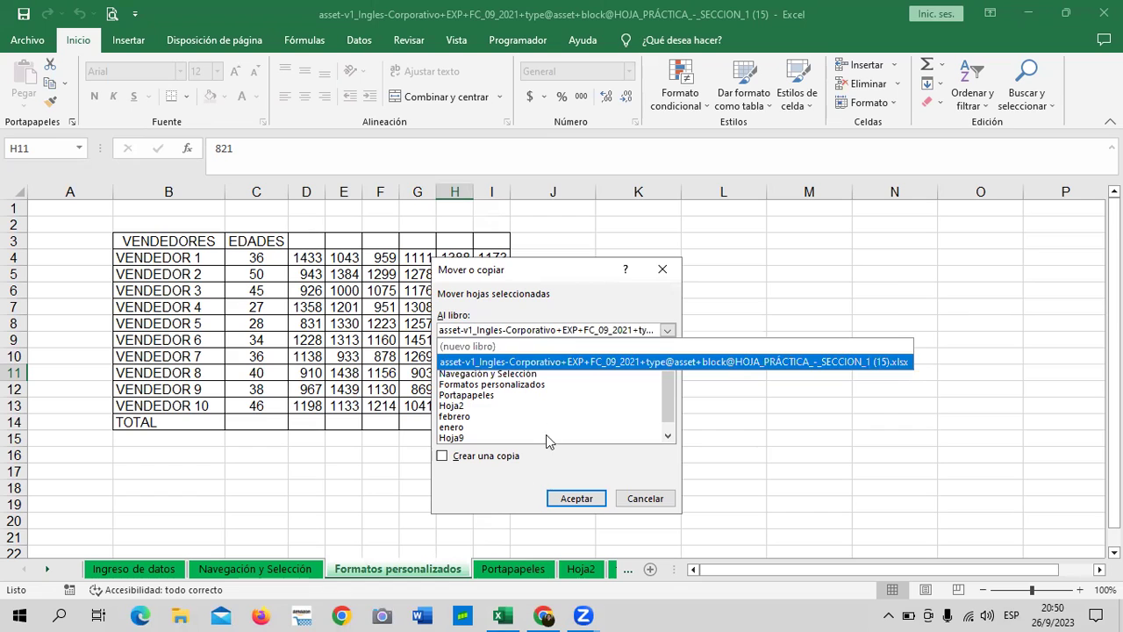
{"action": "left_click", "coordinate": [608, 408]}
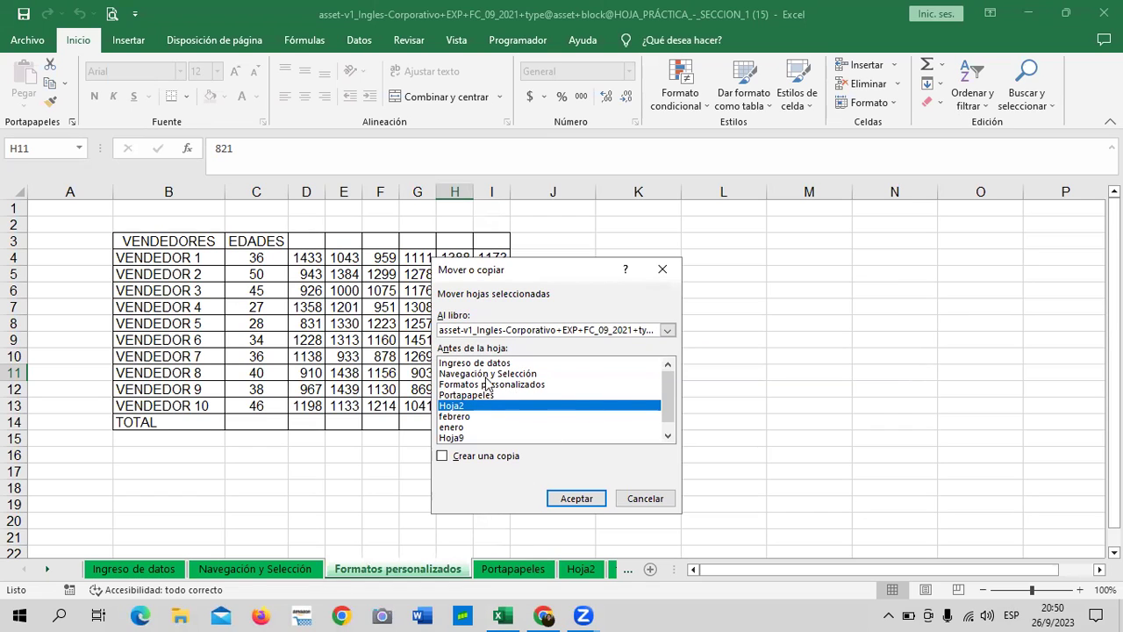
{"action": "left_click", "coordinate": [467, 396]}
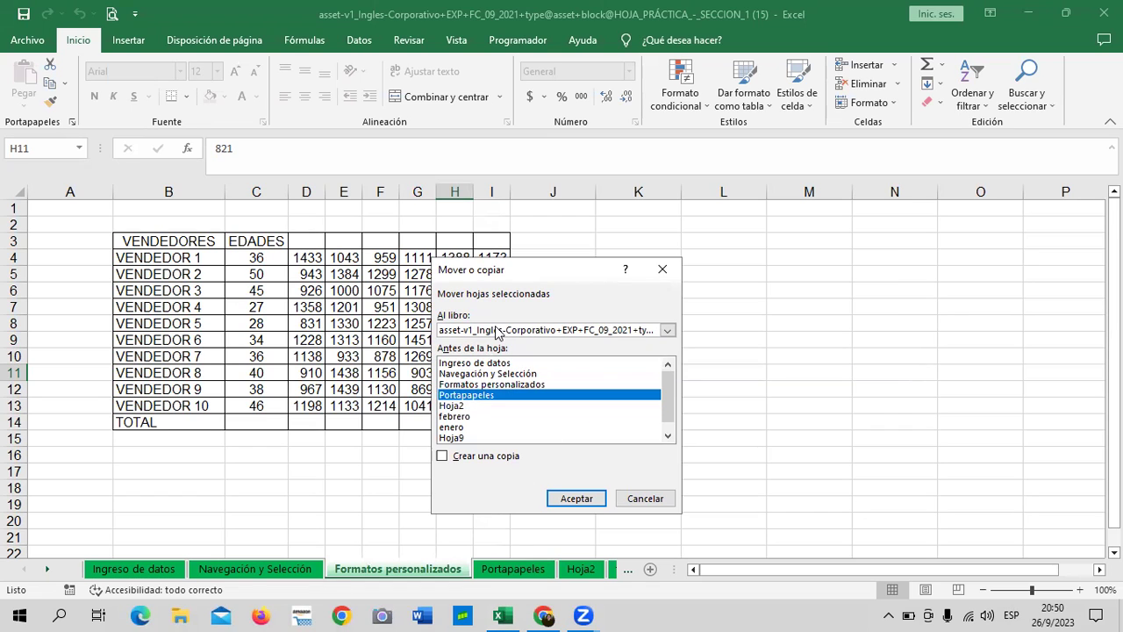
{"action": "left_click", "coordinate": [668, 330]}
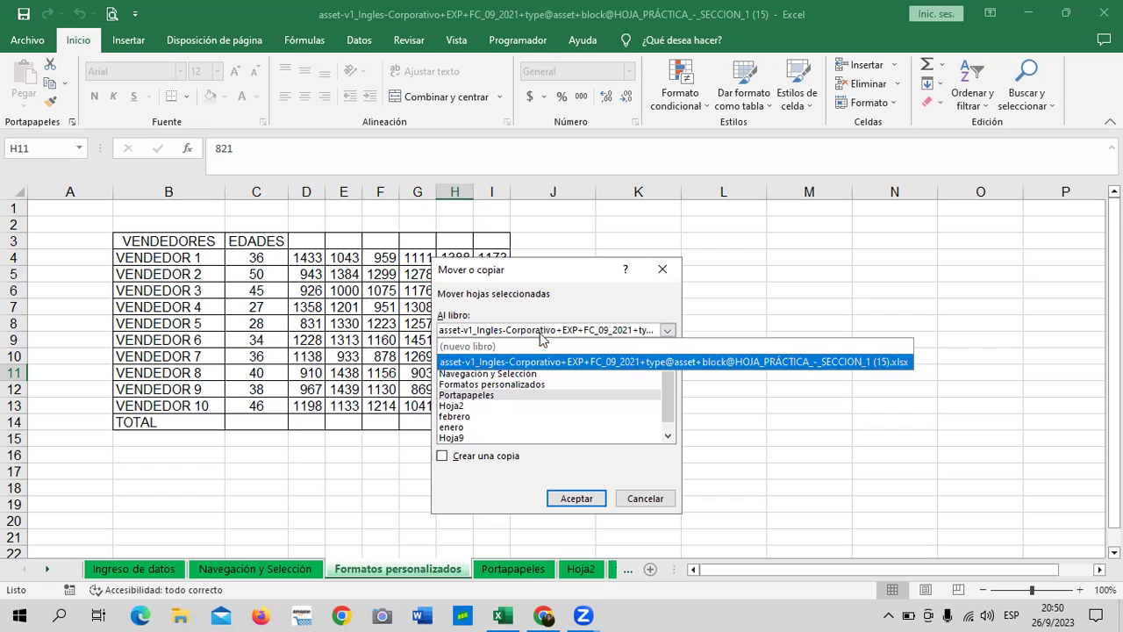
{"action": "left_click", "coordinate": [532, 346]}
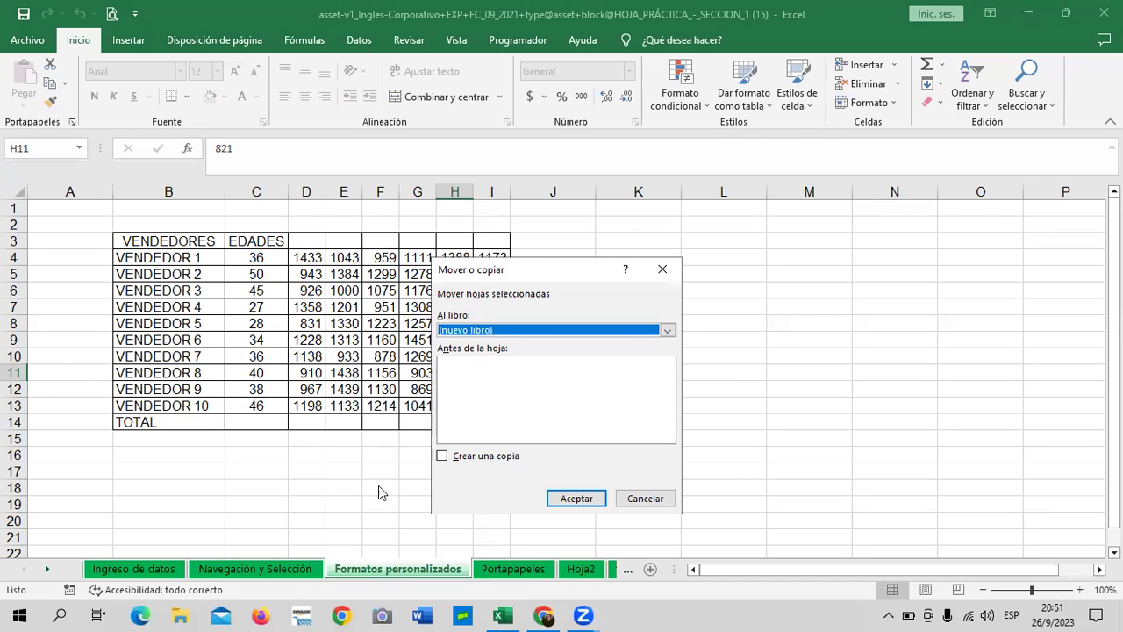
{"action": "left_click", "coordinate": [444, 458]}
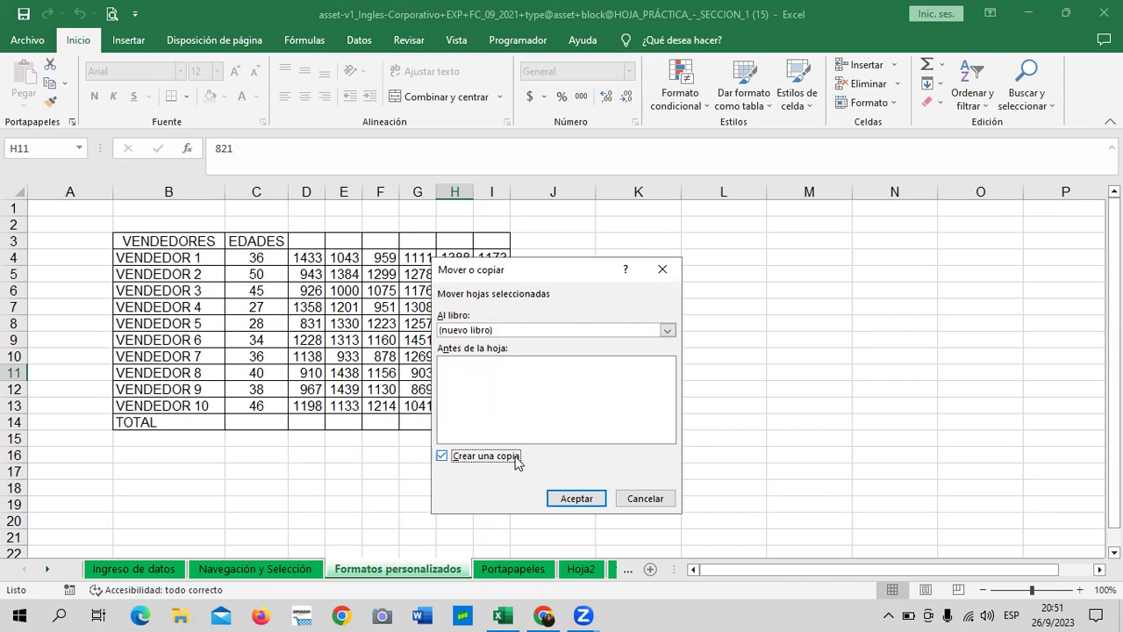
{"action": "left_click", "coordinate": [580, 498]}
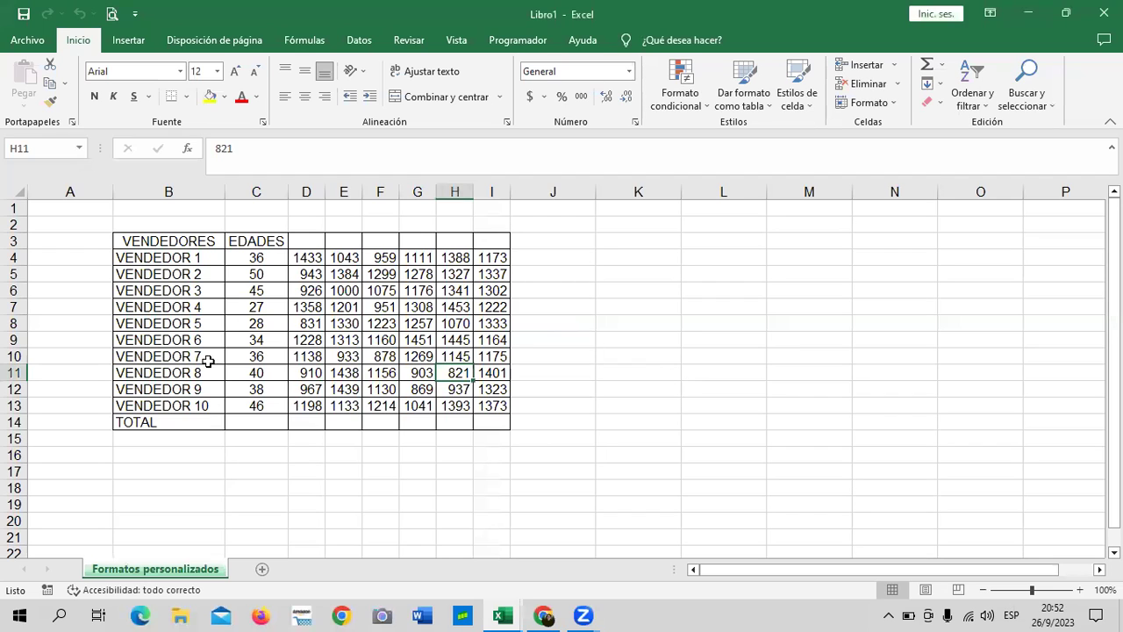
- Switch from Libro1 back to the original course workbook via the taskbar
{"action": "left_click", "coordinate": [655, 340]}
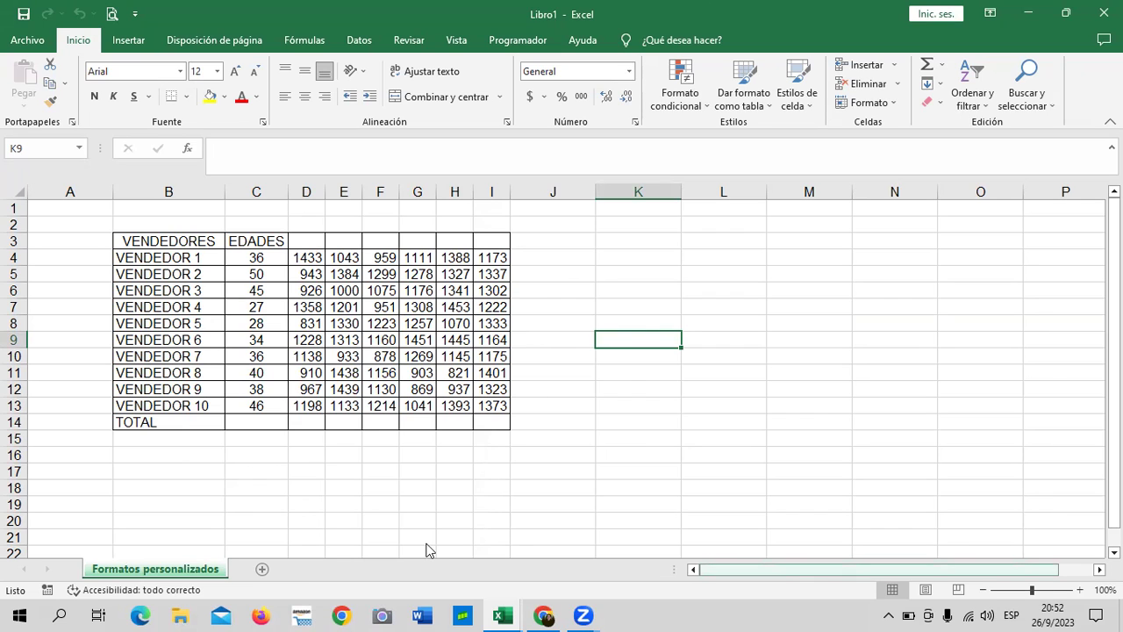
{"action": "left_click", "coordinate": [502, 615]}
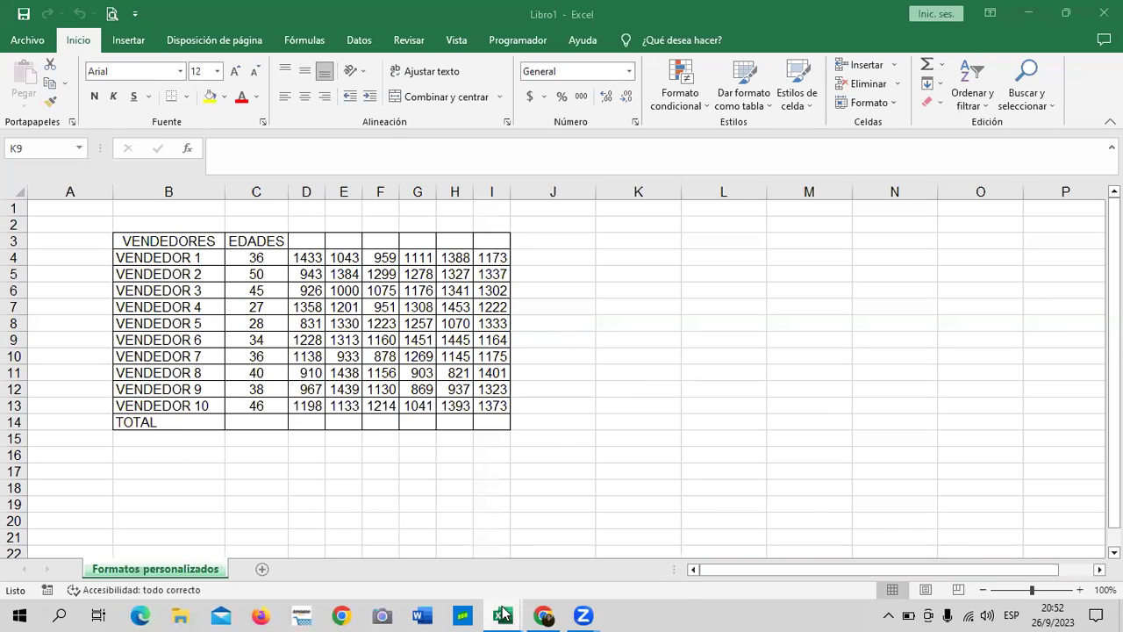
{"action": "mouse_move", "coordinate": [592, 544]}
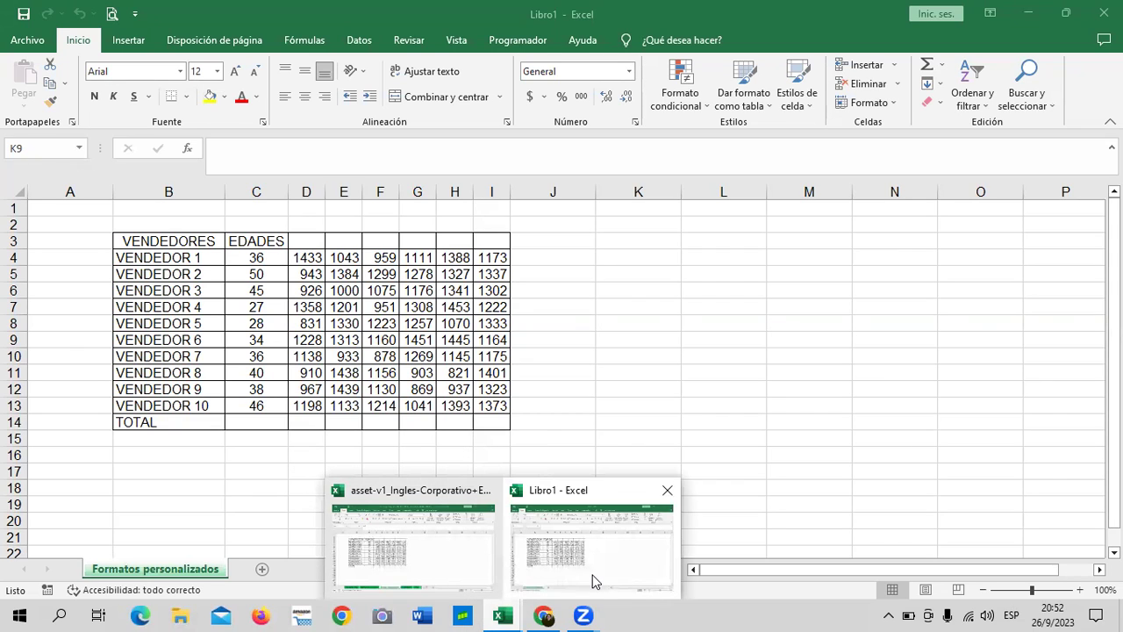
{"action": "left_click", "coordinate": [451, 553]}
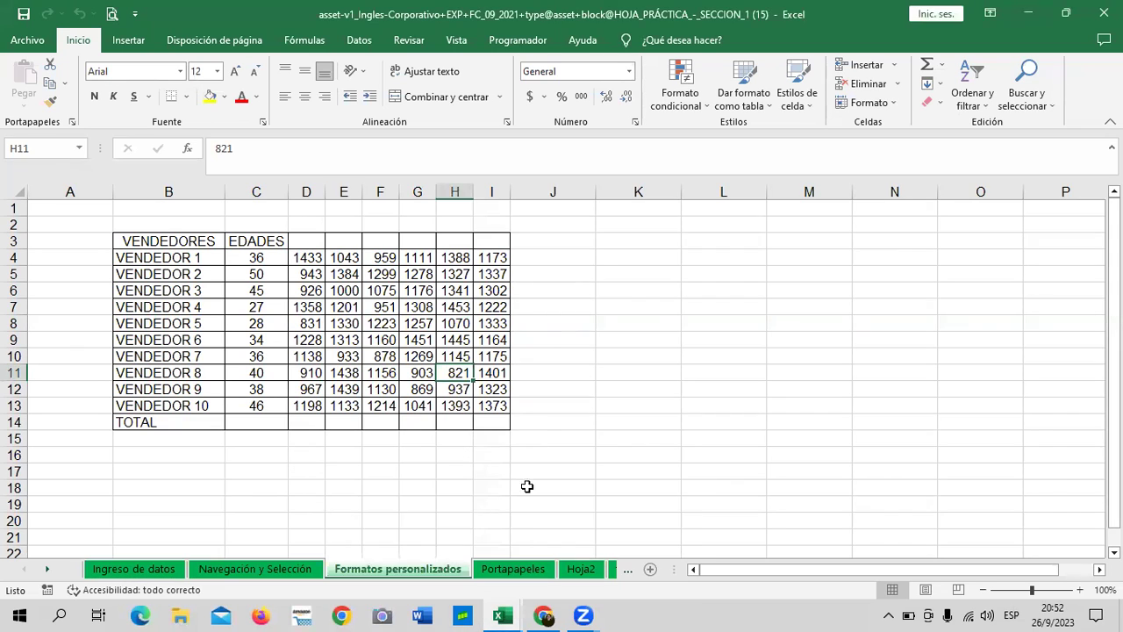
- Browse Portapapeles, Ingreso de datos, Navegación y Selección and Formatos personalizados, then return to Libro1
{"action": "left_click", "coordinate": [698, 352]}
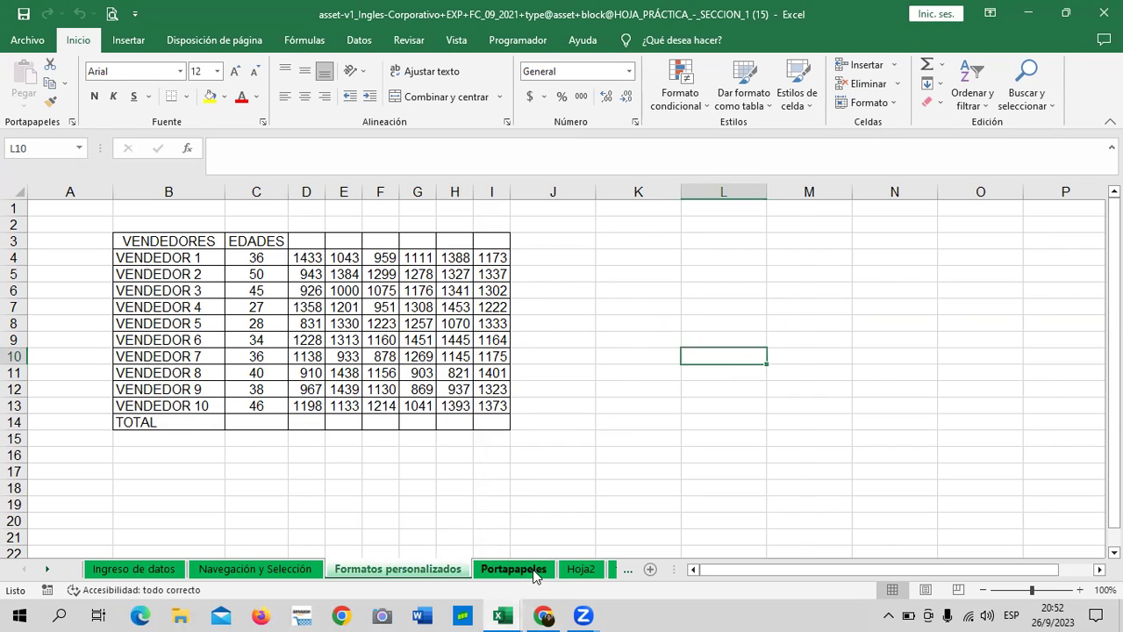
{"action": "left_click", "coordinate": [526, 570]}
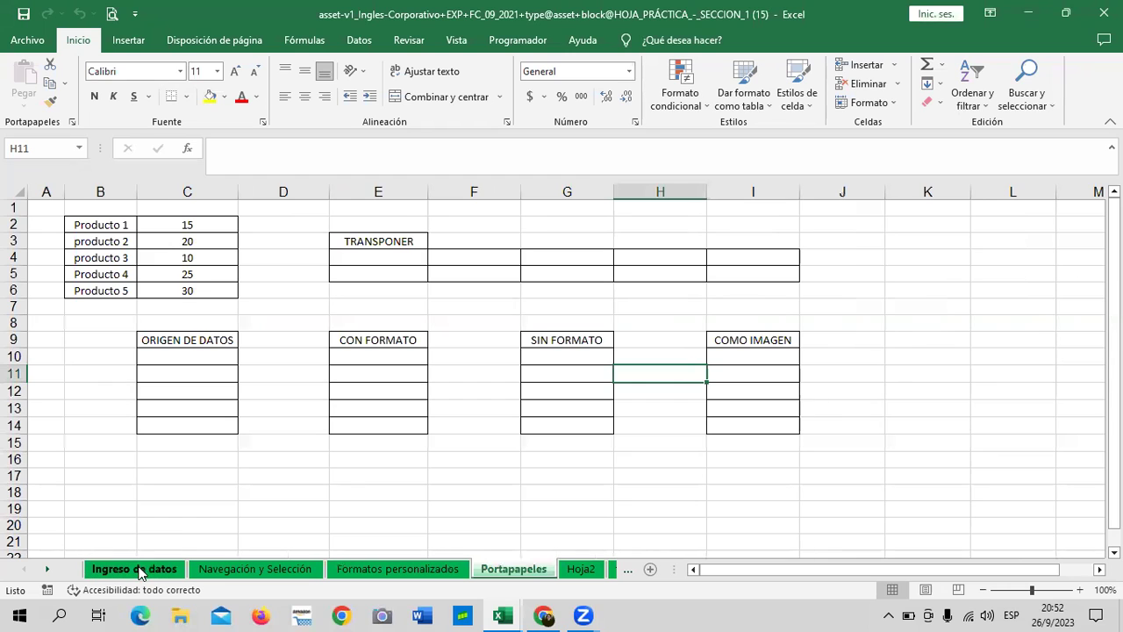
{"action": "left_click", "coordinate": [141, 572]}
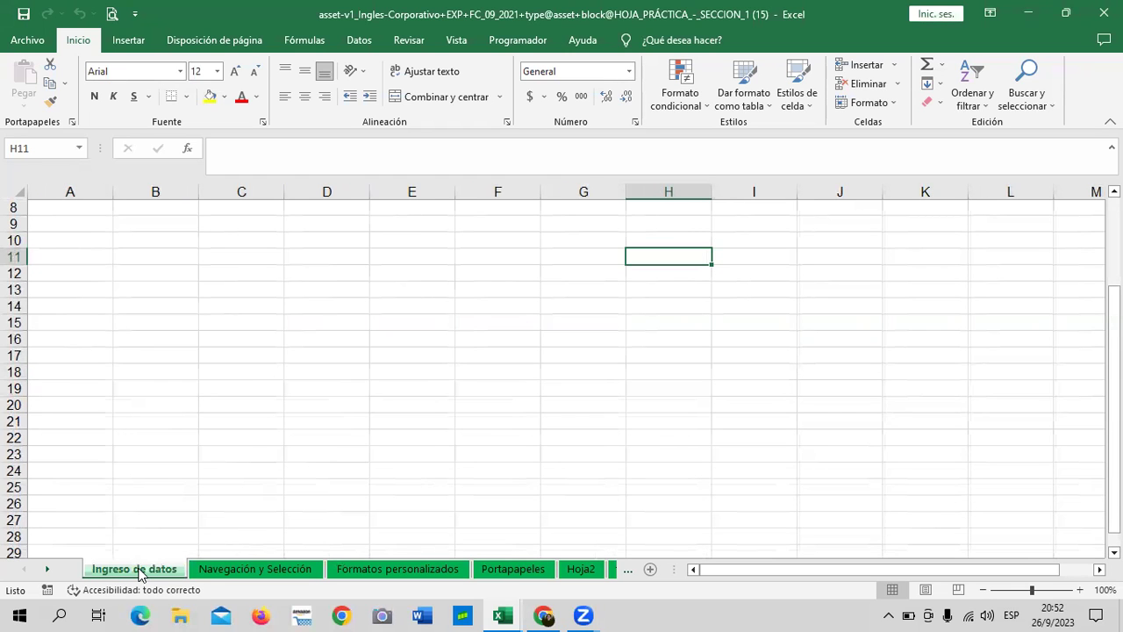
{"action": "left_click", "coordinate": [228, 570]}
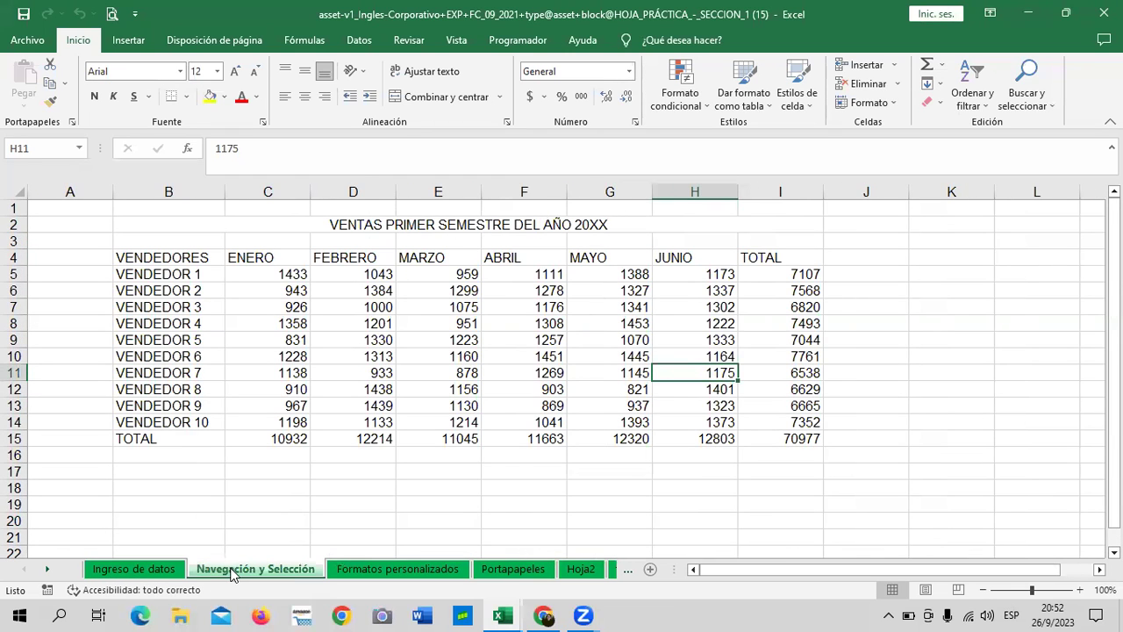
{"action": "left_click", "coordinate": [406, 576]}
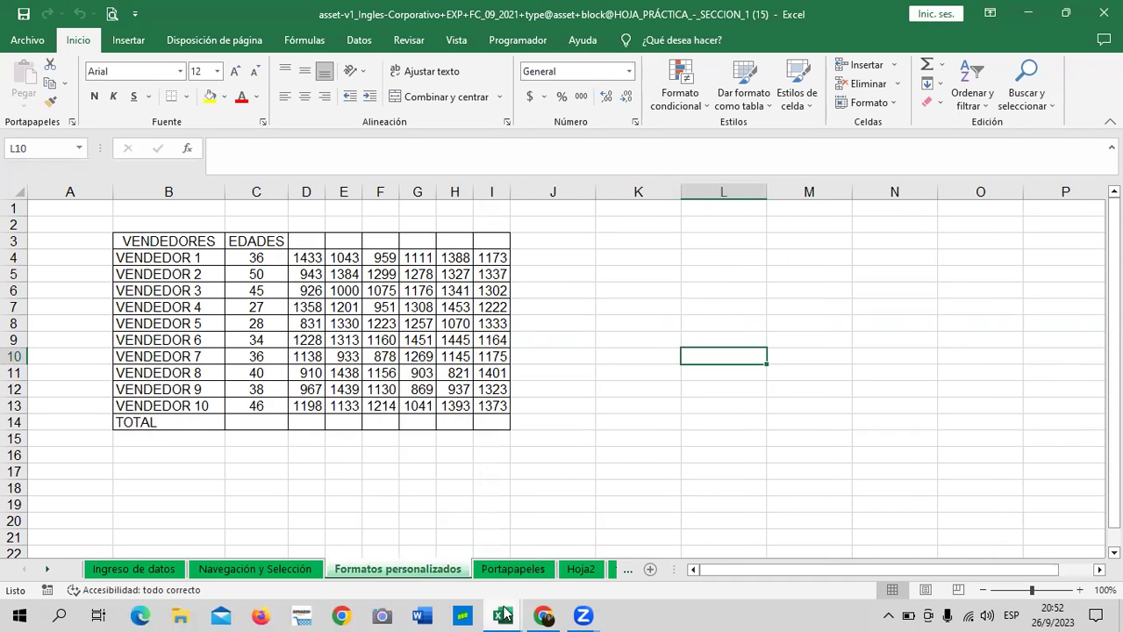
{"action": "mouse_move", "coordinate": [502, 615]}
{"action": "left_click", "coordinate": [555, 572]}
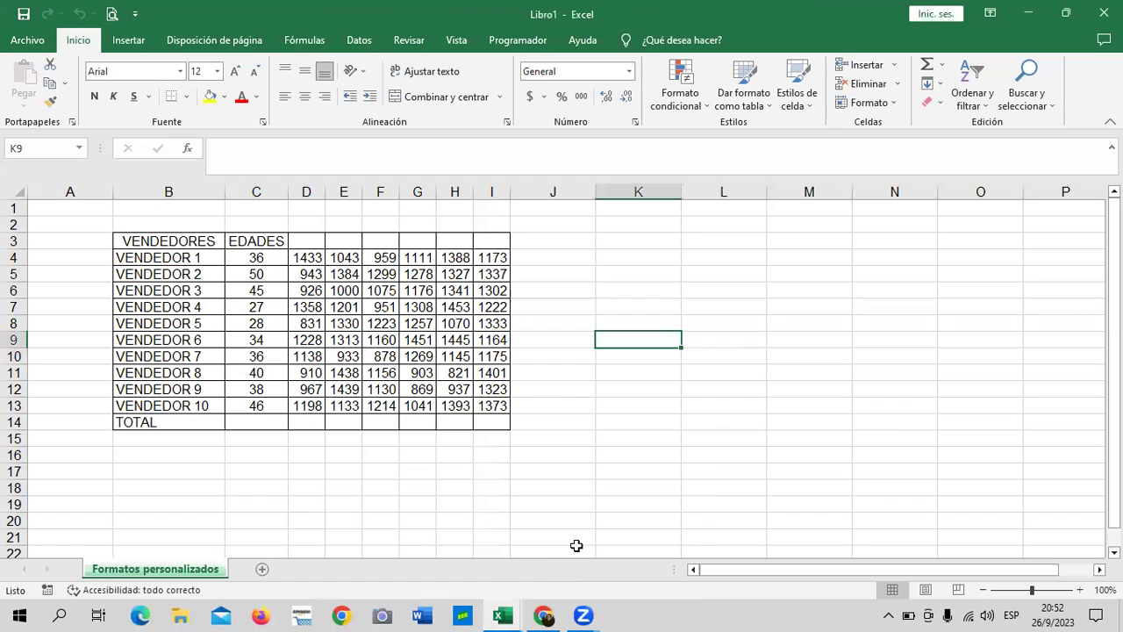
- Insert a new sheet in Libro1 and rename it from Hoja2 to Octubre
{"action": "left_click", "coordinate": [261, 570]}
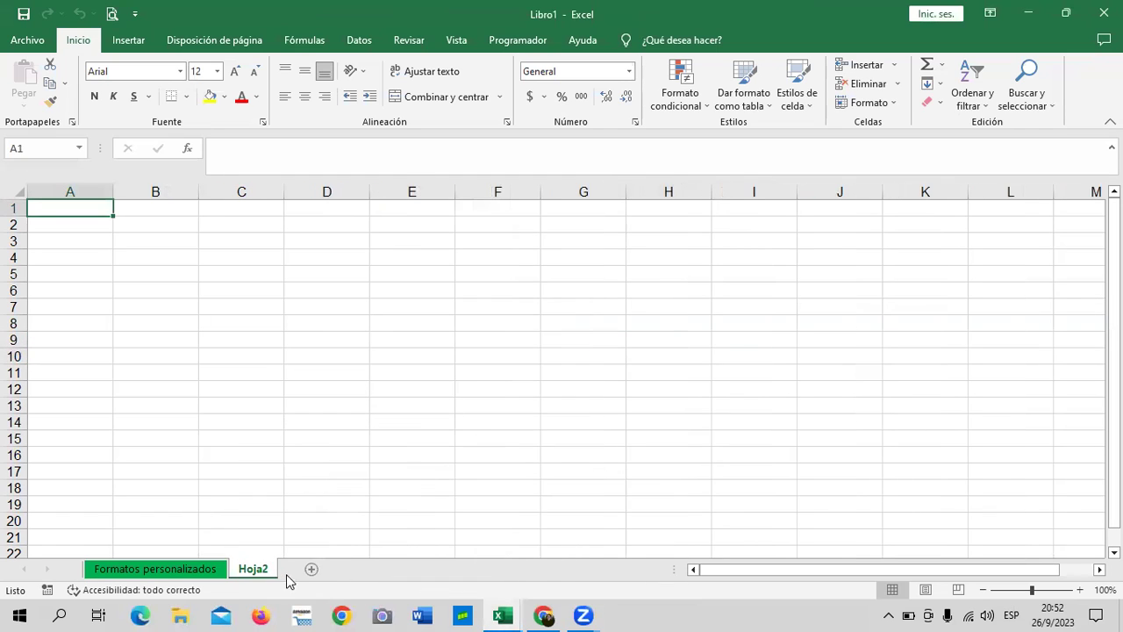
{"action": "double_click", "coordinate": [268, 569]}
{"action": "key", "text": "BackSpace"}
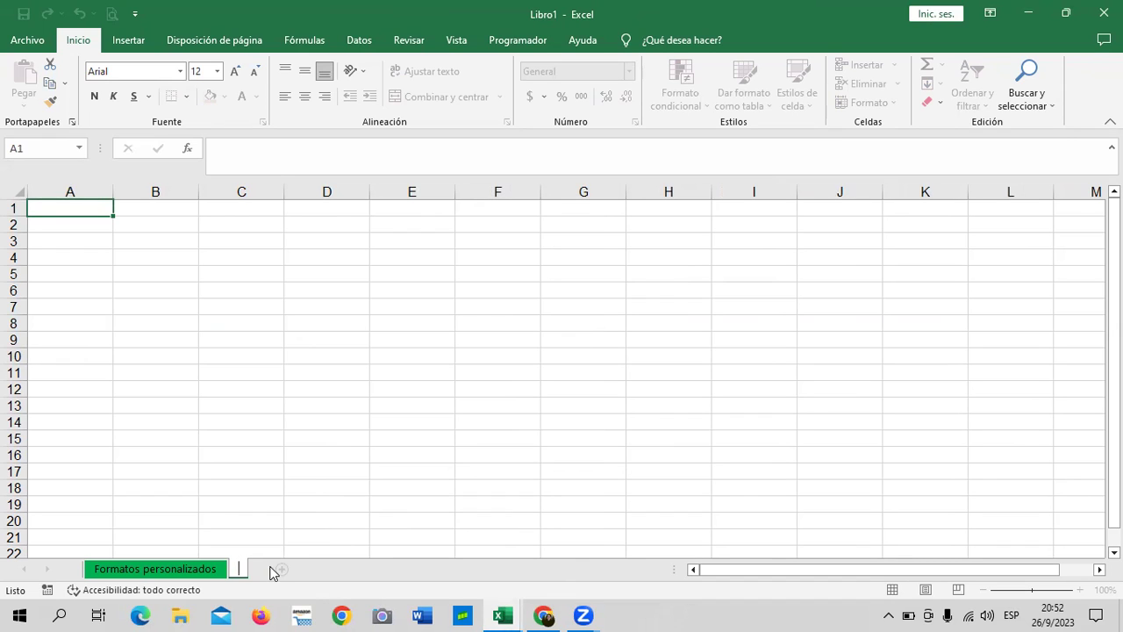
{"action": "type", "text": "Octubre"}
{"action": "left_click", "coordinate": [418, 369]}
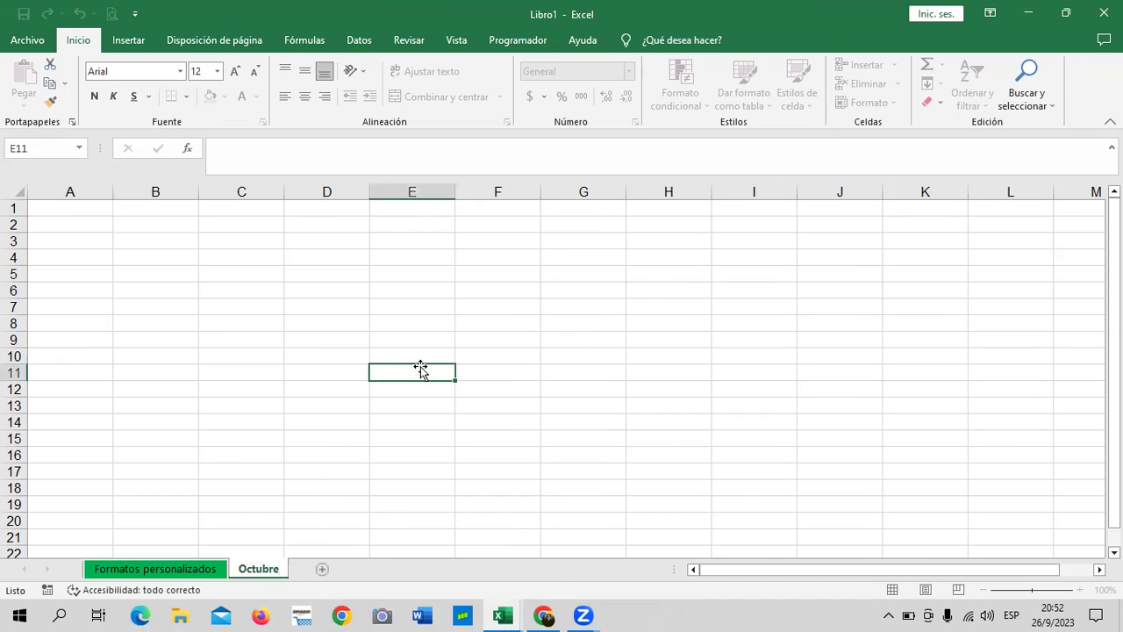
- Copy Libro1's Octubre sheet into the course practice workbook with Crear una copia ticked
{"action": "right_click", "coordinate": [275, 572]}
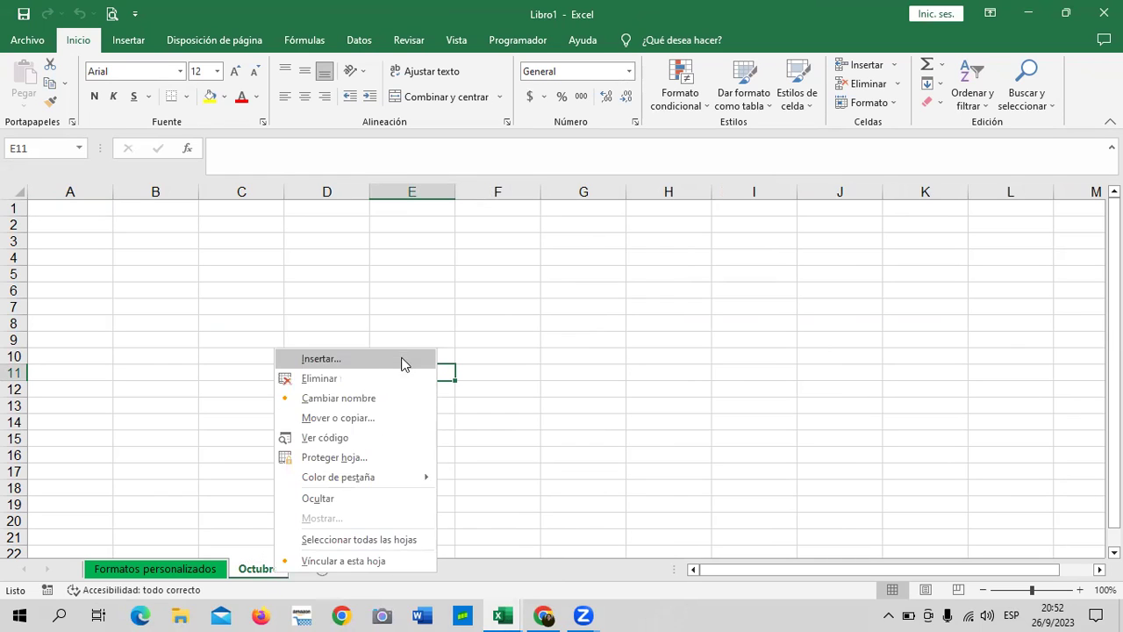
{"action": "left_click", "coordinate": [369, 427]}
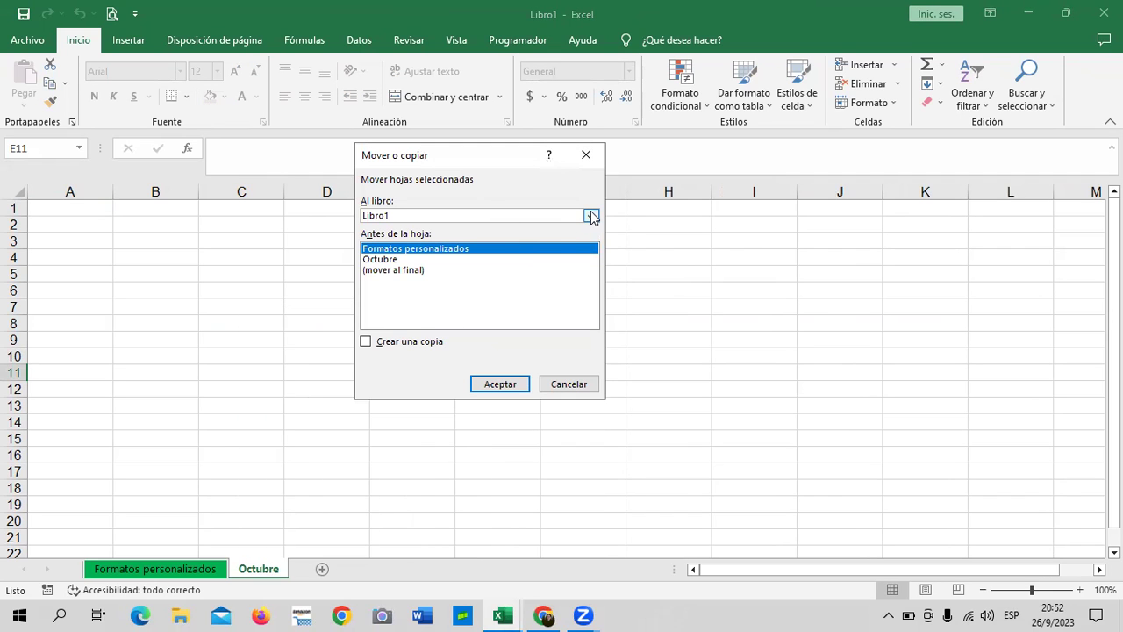
{"action": "left_click", "coordinate": [592, 216]}
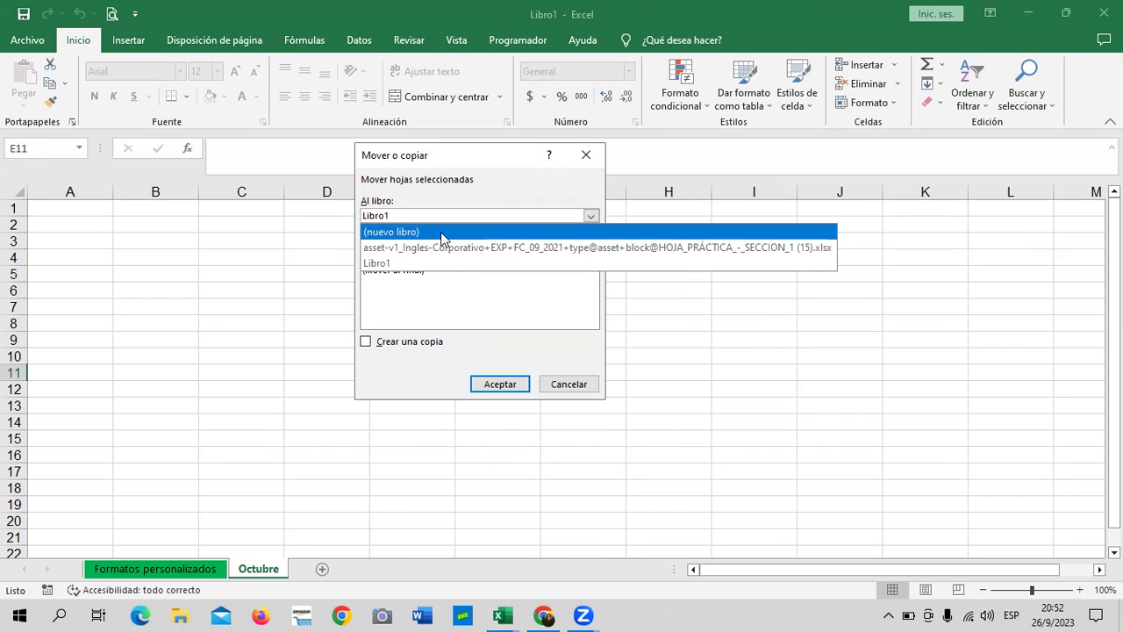
{"action": "left_click", "coordinate": [512, 249]}
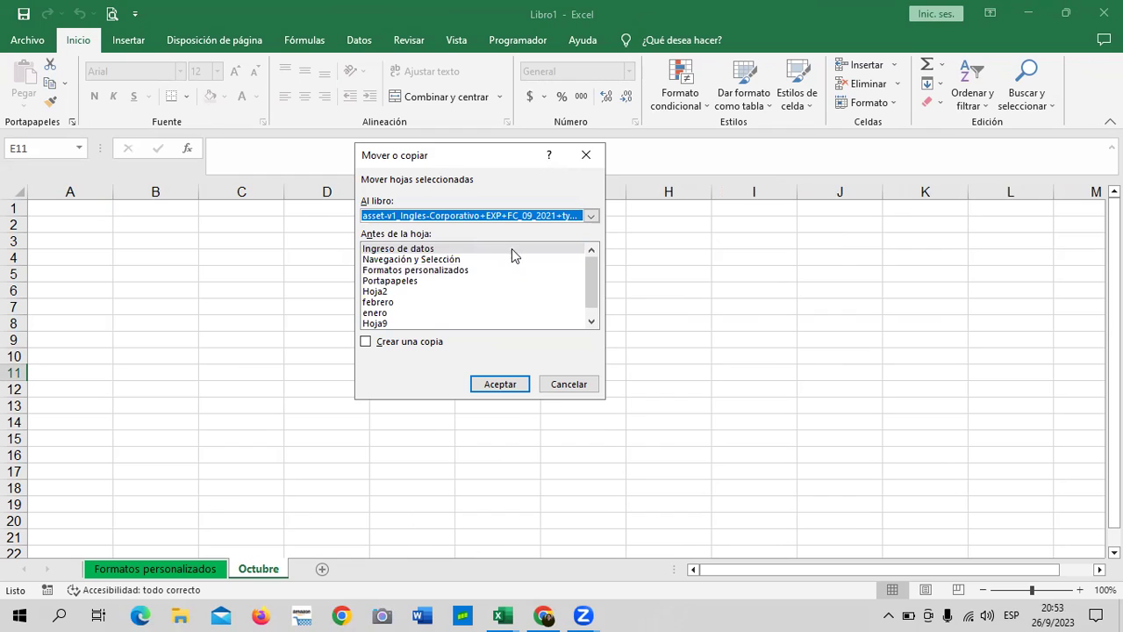
{"action": "left_click", "coordinate": [427, 343]}
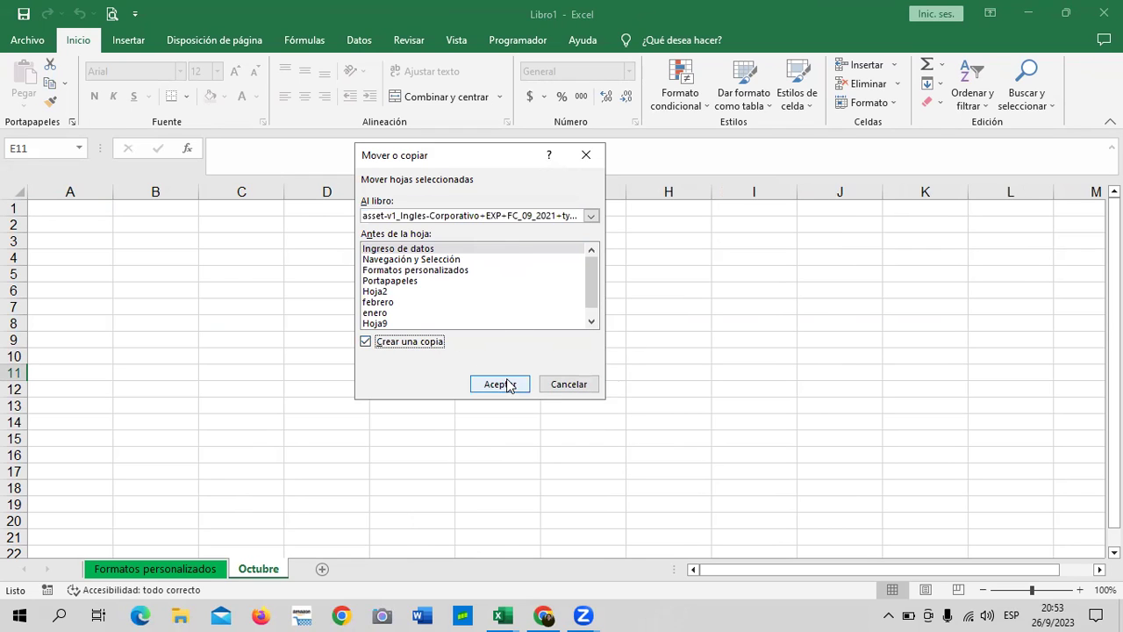
{"action": "left_click", "coordinate": [510, 383]}
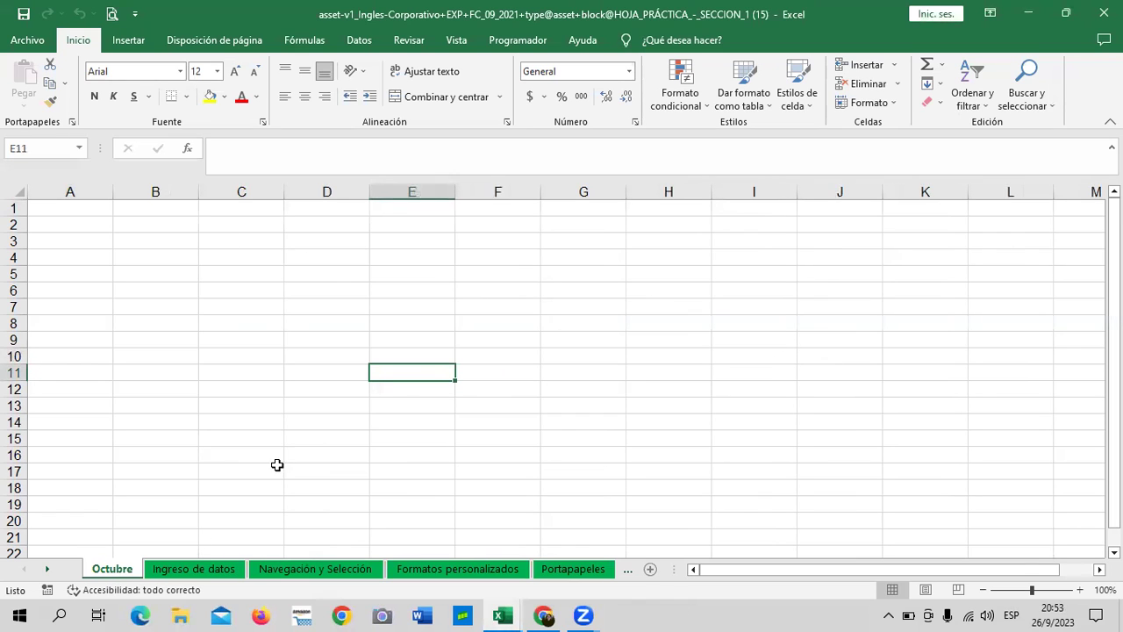
{"action": "left_click", "coordinate": [227, 570]}
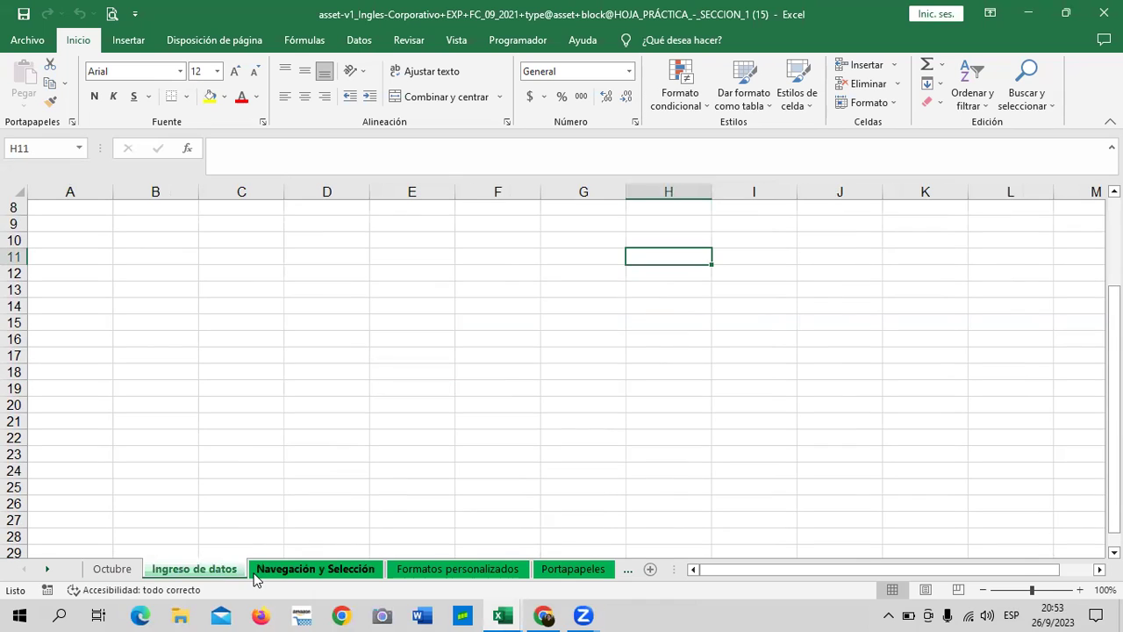
{"action": "left_click", "coordinate": [310, 569]}
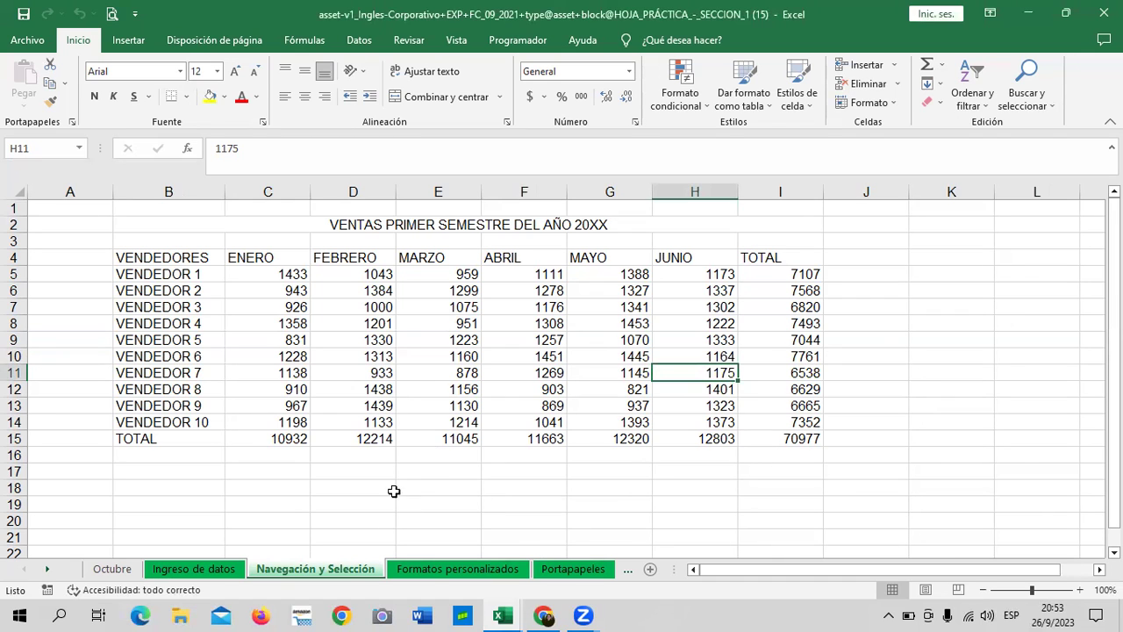
{"action": "left_click", "coordinate": [428, 569]}
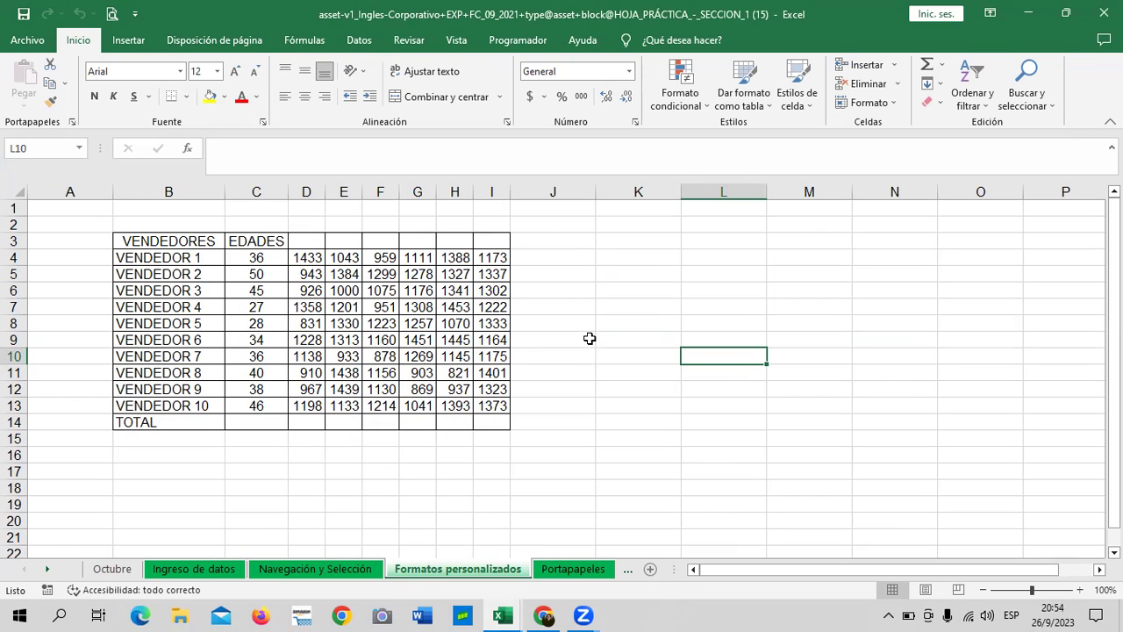
{"action": "left_click", "coordinate": [579, 569]}
{"action": "right_click", "coordinate": [579, 569]}
{"action": "left_click", "coordinate": [840, 454]}
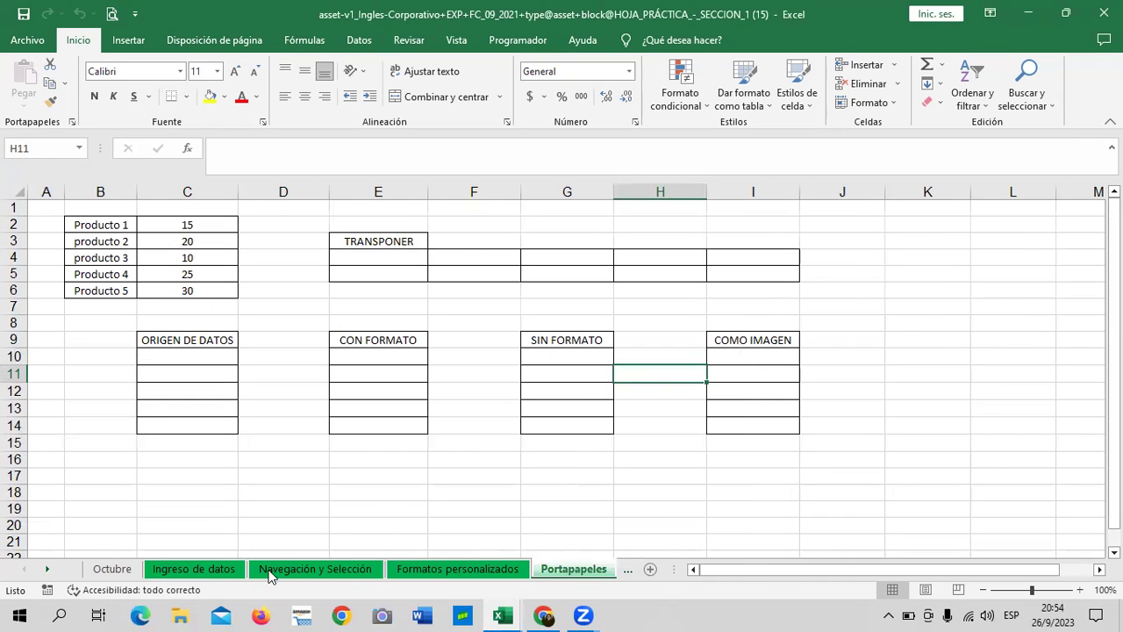
{"action": "left_click", "coordinate": [114, 569]}
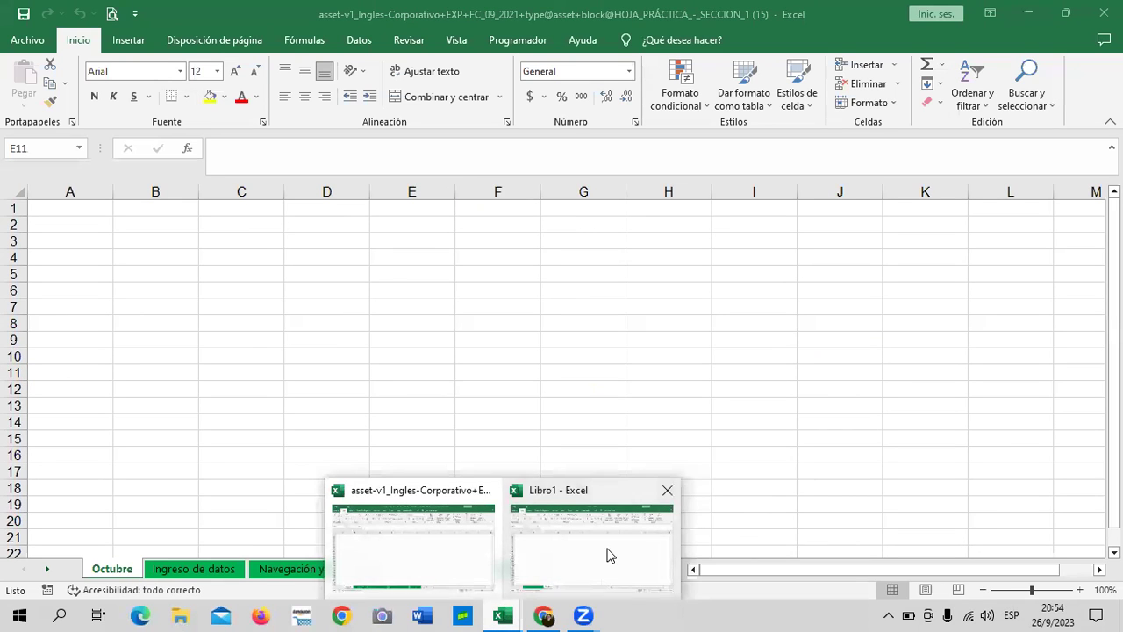
{"action": "left_click", "coordinate": [610, 554]}
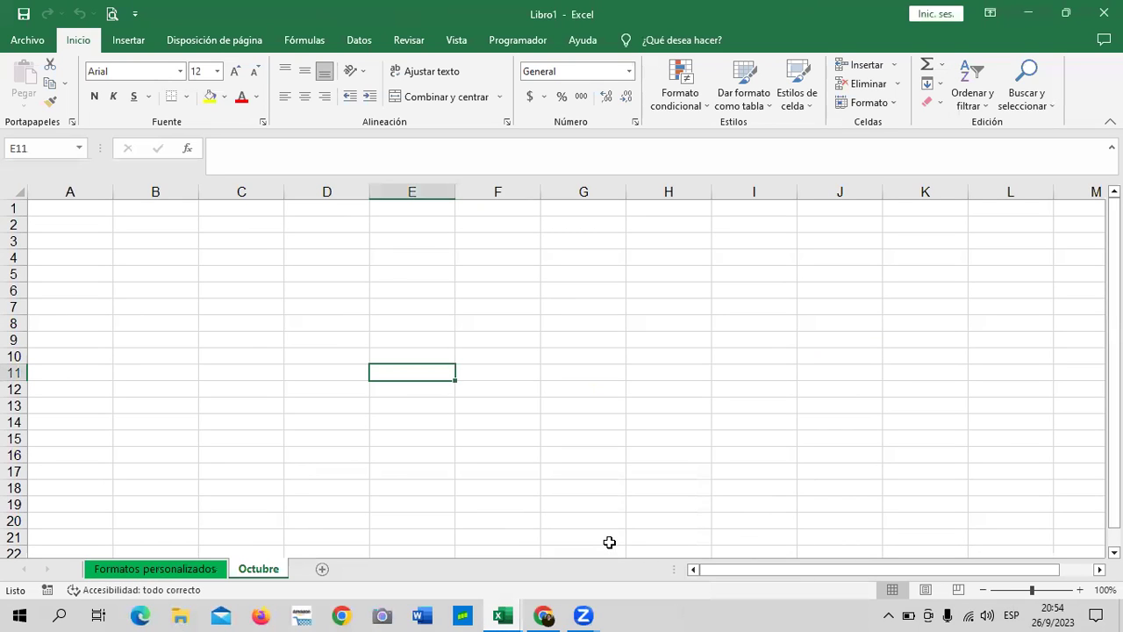
{"action": "right_click", "coordinate": [261, 569]}
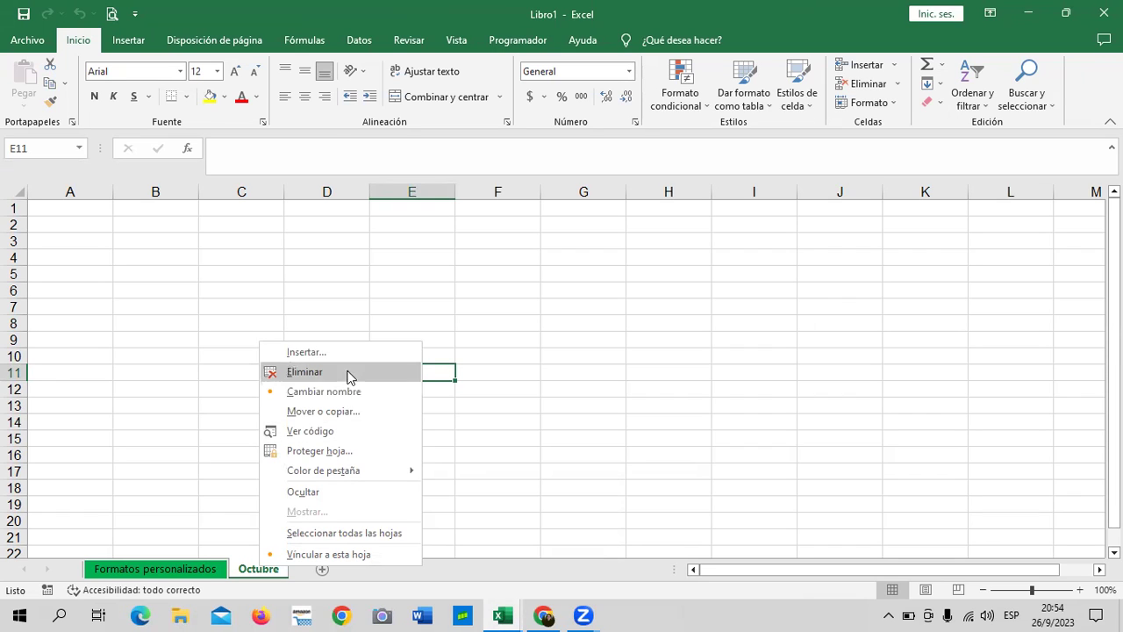
{"action": "left_click", "coordinate": [356, 412]}
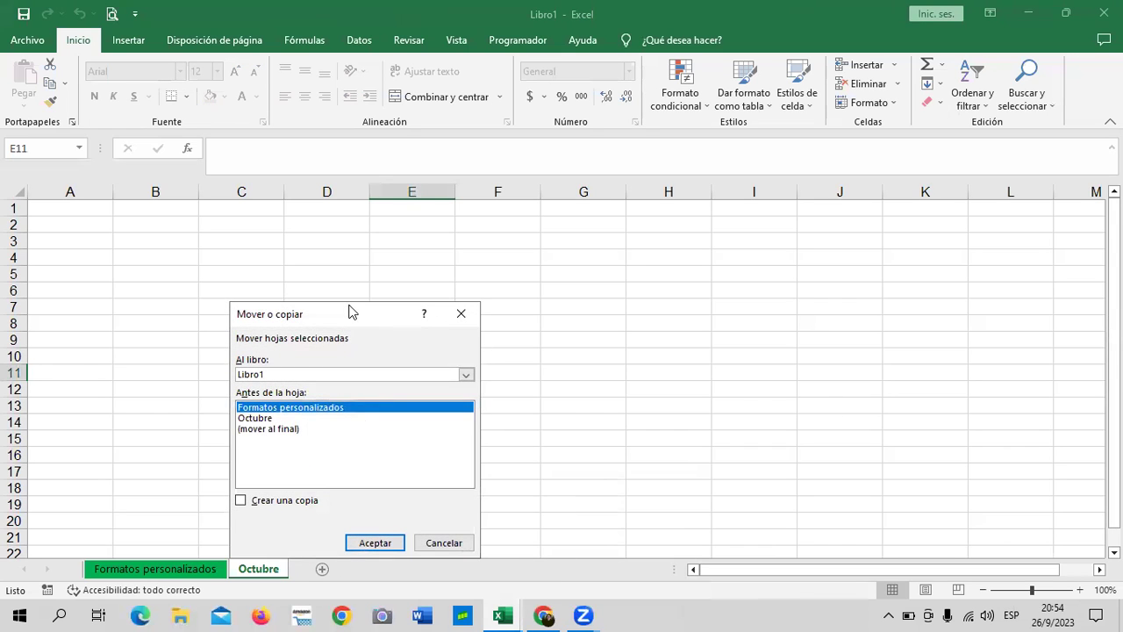
{"action": "left_click_drag", "start_coordinate": [342, 316], "coordinate": [598, 217]}
{"action": "left_click", "coordinate": [722, 276]}
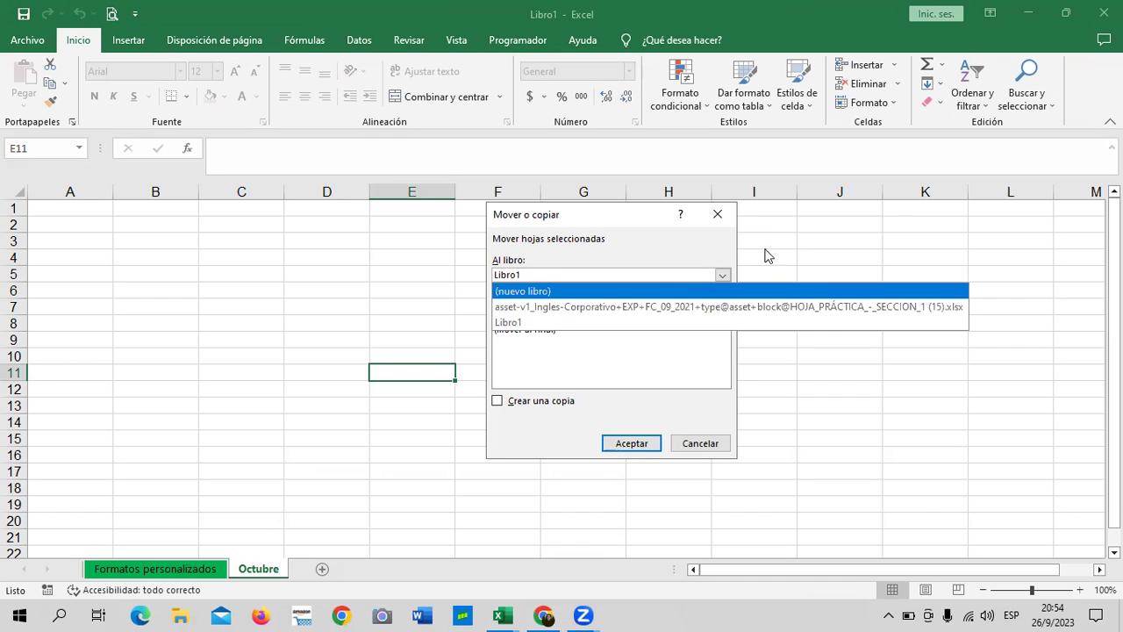
{"action": "left_click", "coordinate": [759, 250]}
{"action": "left_click", "coordinate": [718, 214]}
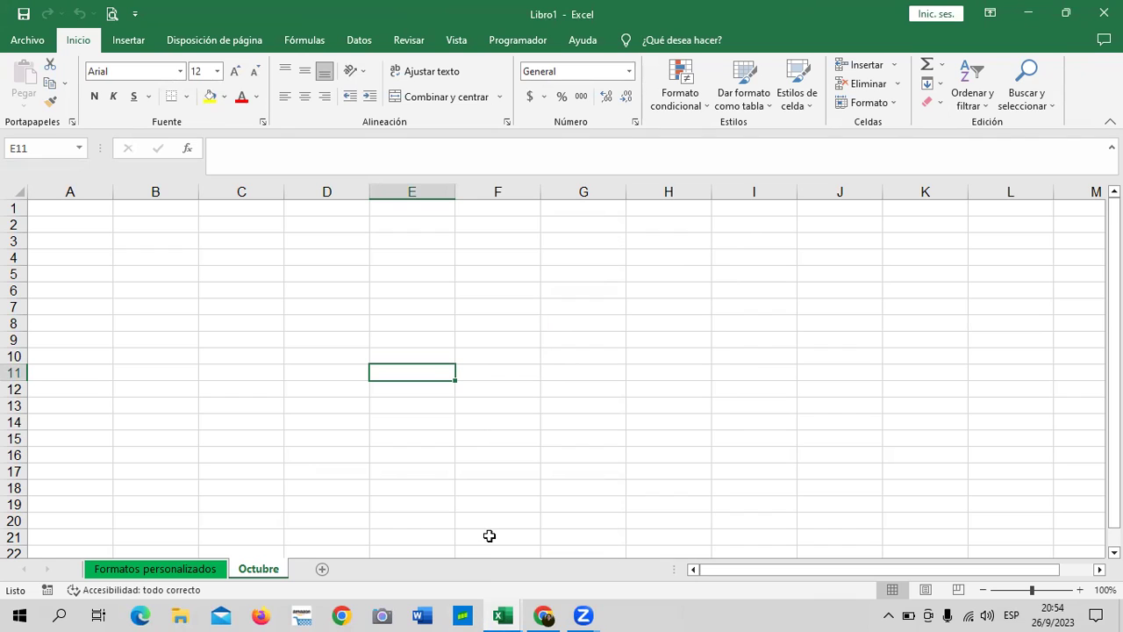
{"action": "mouse_move", "coordinate": [502, 615]}
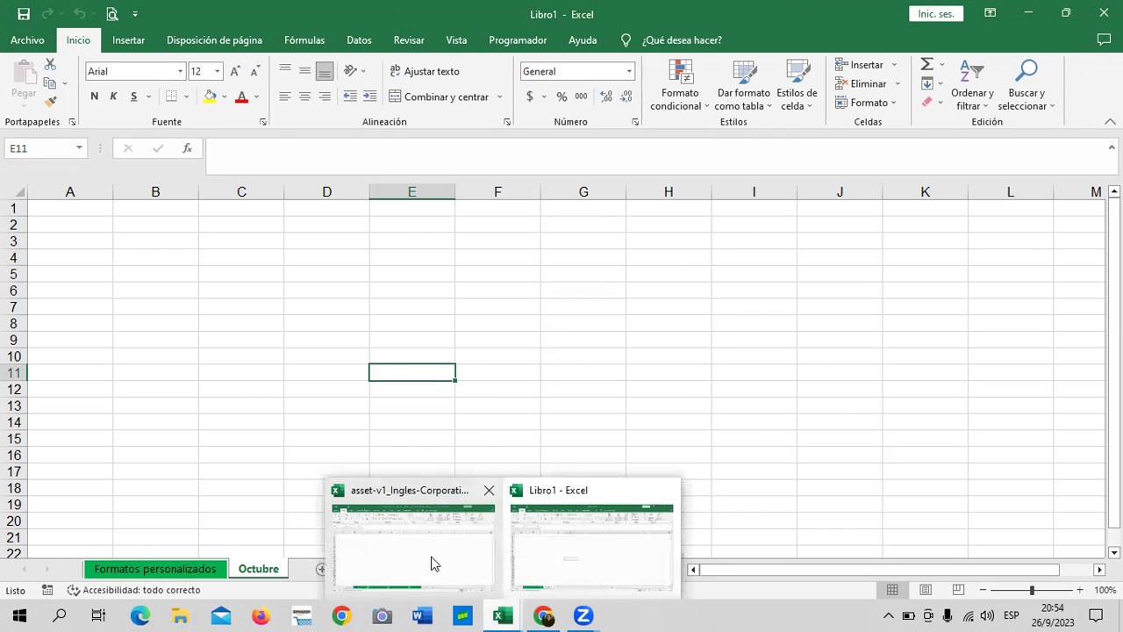
{"action": "left_click", "coordinate": [432, 558]}
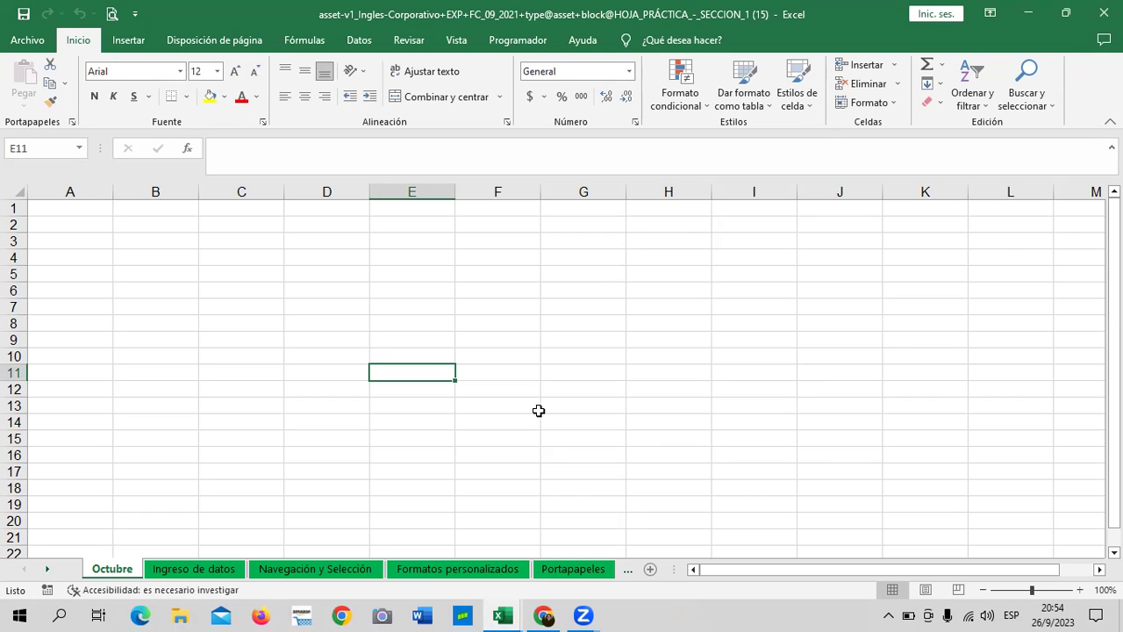
- Select cells F5 and C6, then enter and exit the Octubre tab name unchanged three times
{"action": "left_click", "coordinate": [533, 277]}
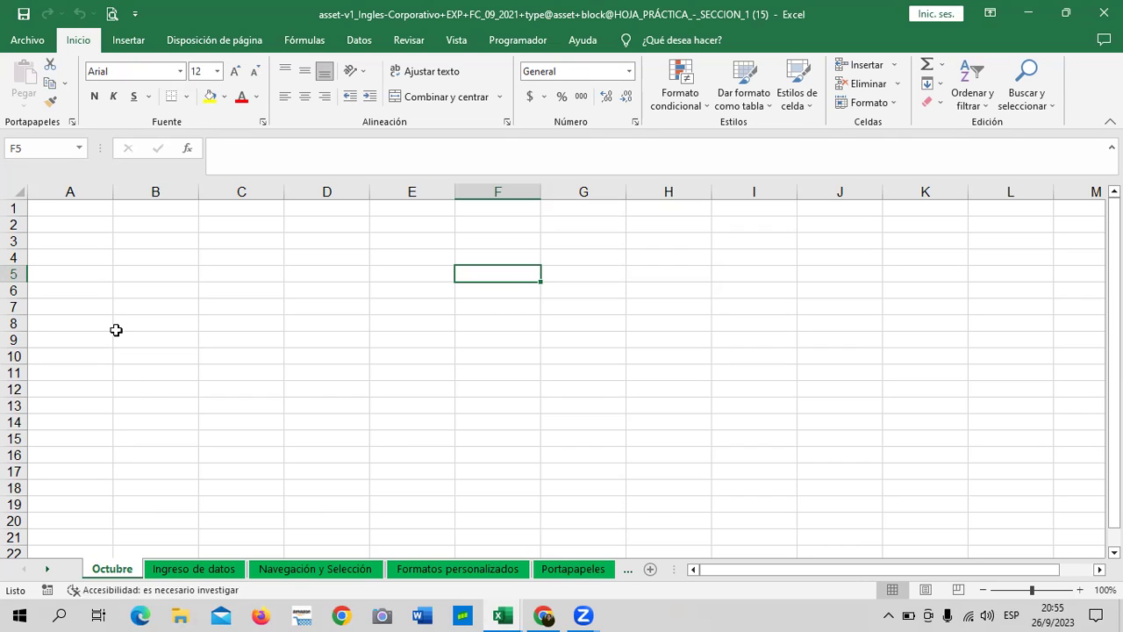
{"action": "left_click", "coordinate": [246, 296]}
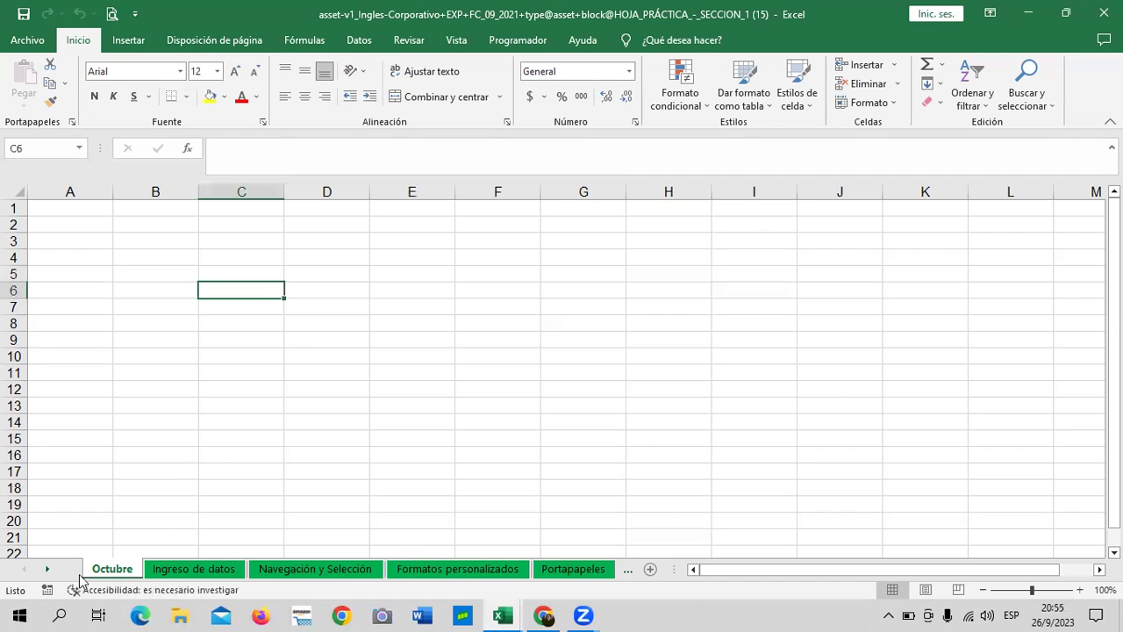
{"action": "double_click", "coordinate": [117, 569]}
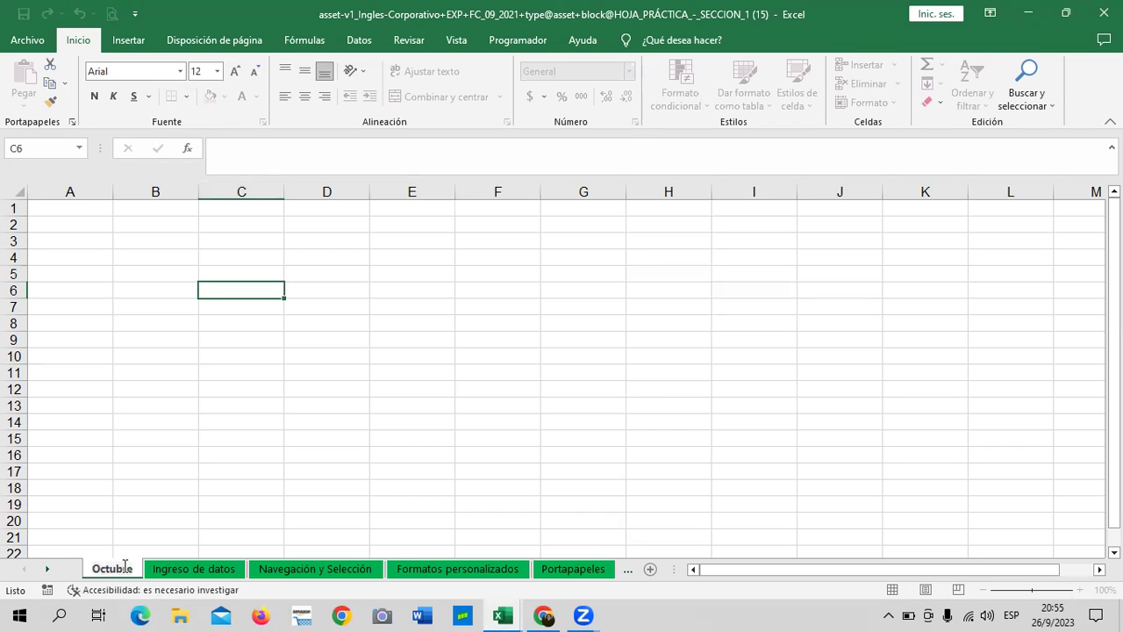
{"action": "key", "text": "Return"}
{"action": "double_click", "coordinate": [136, 571]}
{"action": "key", "text": "Return"}
{"action": "double_click", "coordinate": [136, 571]}
{"action": "key", "text": "Return"}
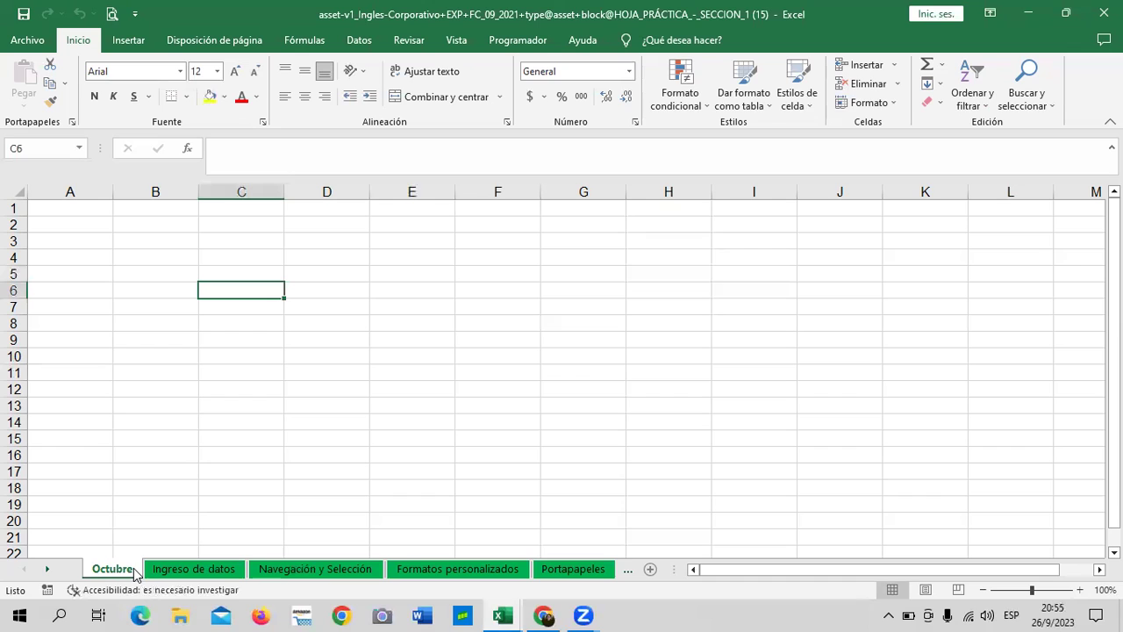
- Rename the Octubre sheet tab to a person's first name
{"action": "double_click", "coordinate": [136, 571]}
{"action": "type", "text": "Juan"}
{"action": "key", "text": "Return"}
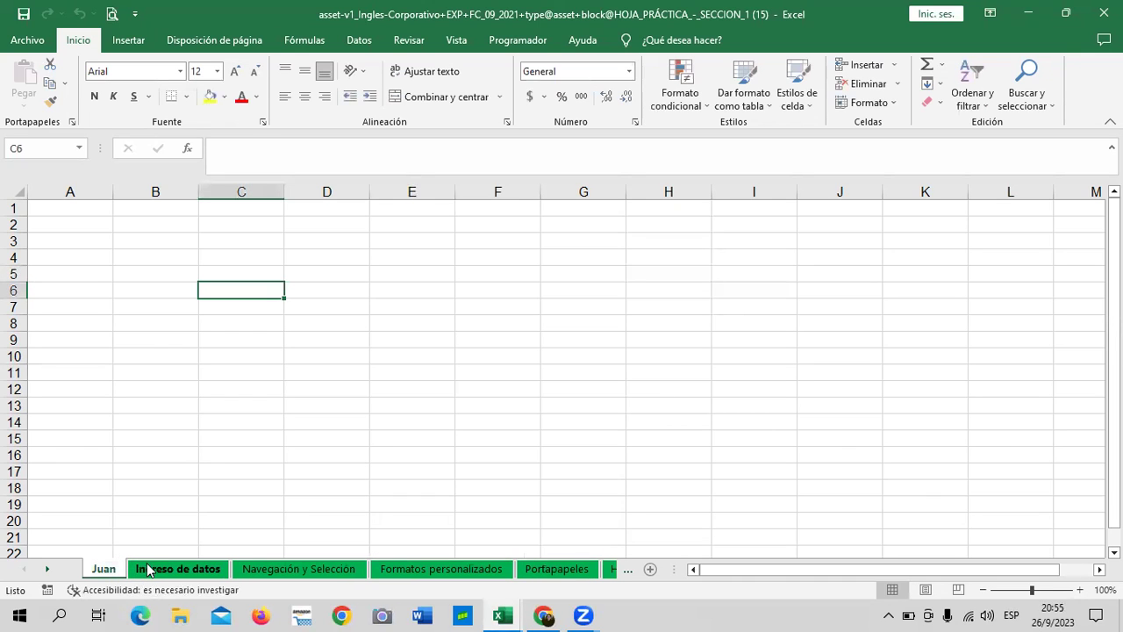
{"action": "left_click", "coordinate": [332, 405]}
- Copy the person-named sheet into a new workbook (Libro2) with Crear una copia ticked, keeping the original
{"action": "right_click", "coordinate": [114, 575]}
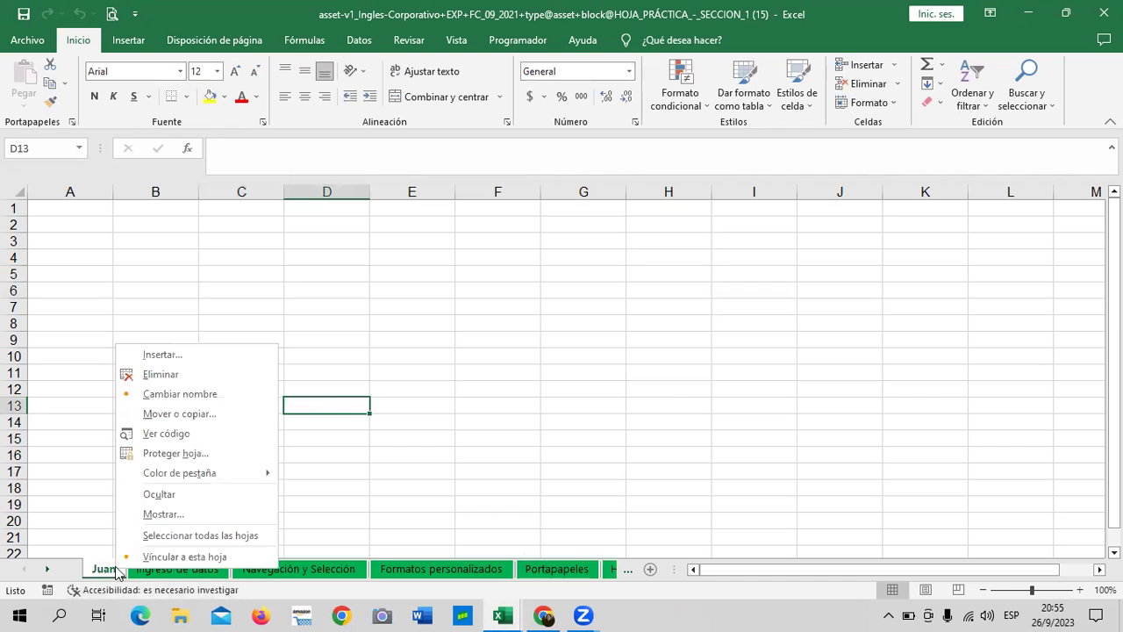
{"action": "left_click", "coordinate": [209, 419]}
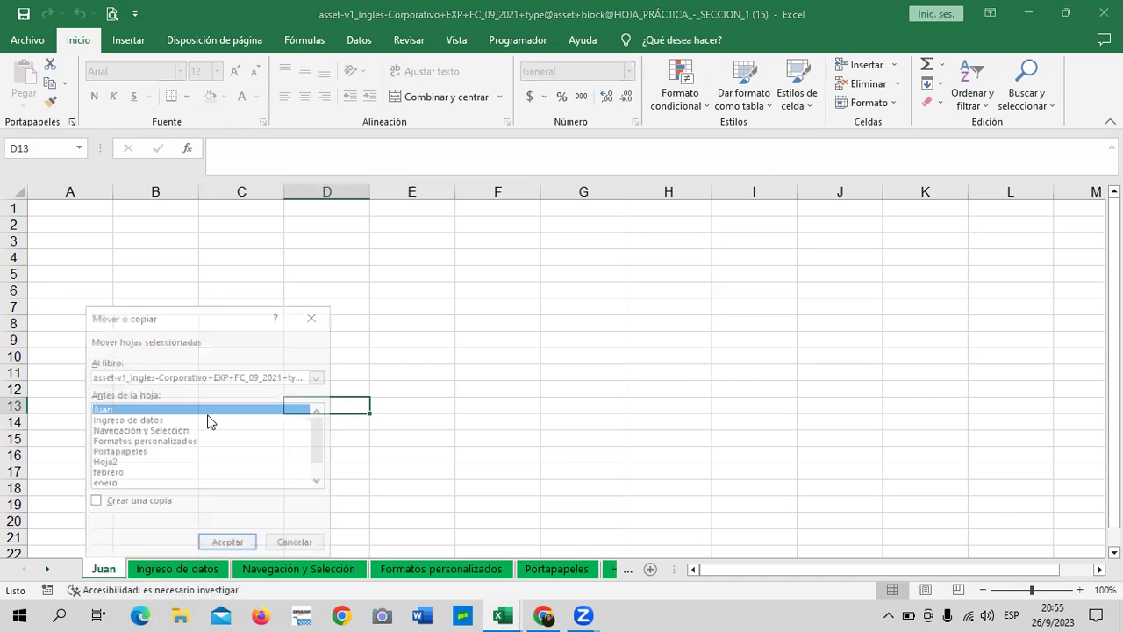
{"action": "left_click", "coordinate": [318, 377]}
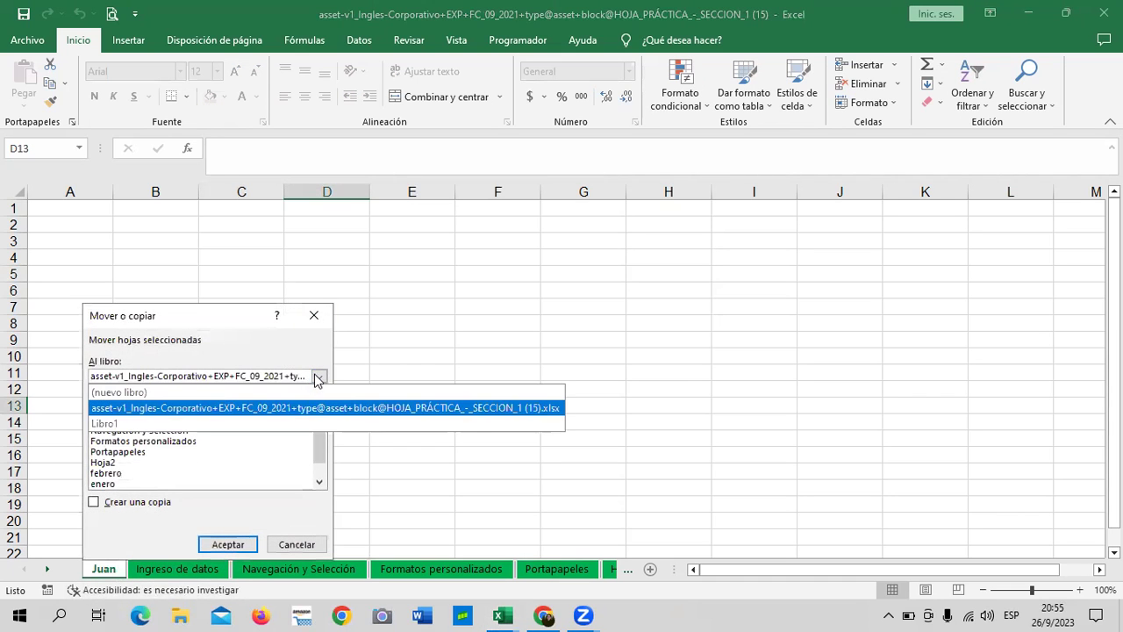
{"action": "left_click", "coordinate": [176, 392]}
{"action": "left_click", "coordinate": [138, 503]}
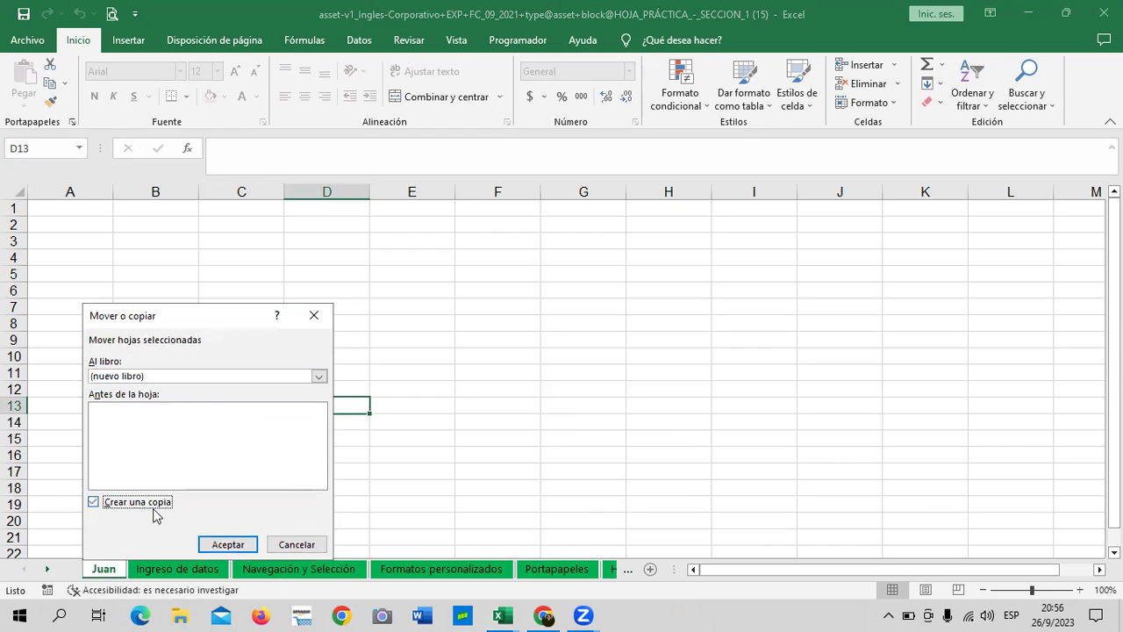
{"action": "left_click", "coordinate": [230, 543]}
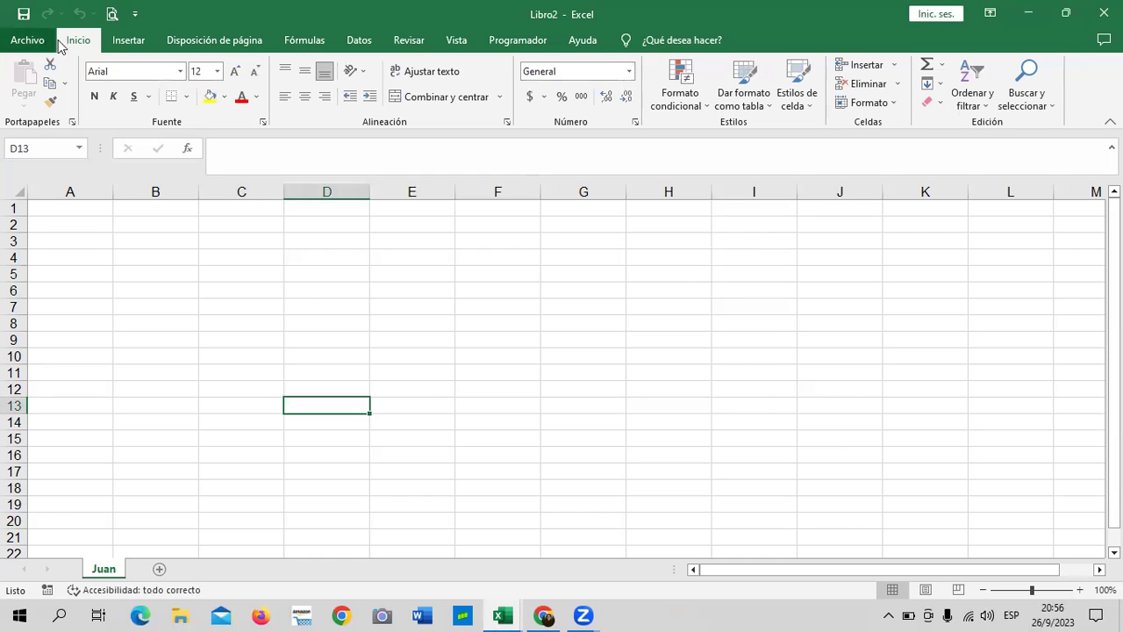
- Select cell F28 in Libro2, then switch back to the original course workbook
{"action": "scroll", "coordinate": [296, 326], "scroll_direction": "down", "scroll_amount": 4}
{"action": "scroll", "coordinate": [321, 303], "scroll_direction": "down", "scroll_amount": 2}
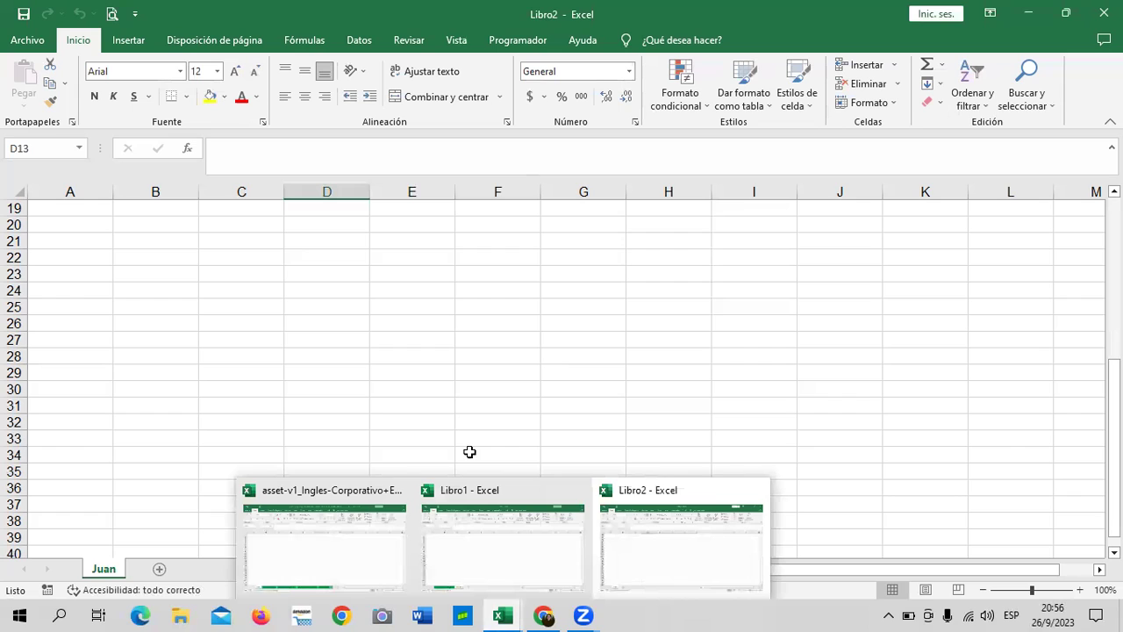
{"action": "left_click", "coordinate": [473, 354]}
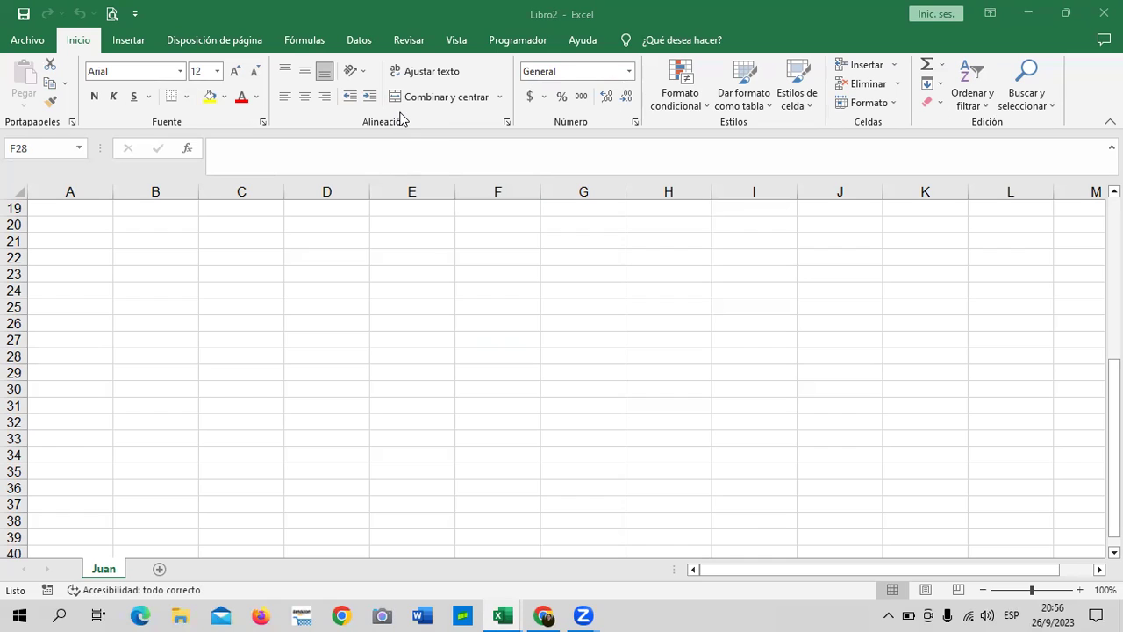
{"action": "scroll", "coordinate": [544, 326], "scroll_direction": "up", "scroll_amount": 6}
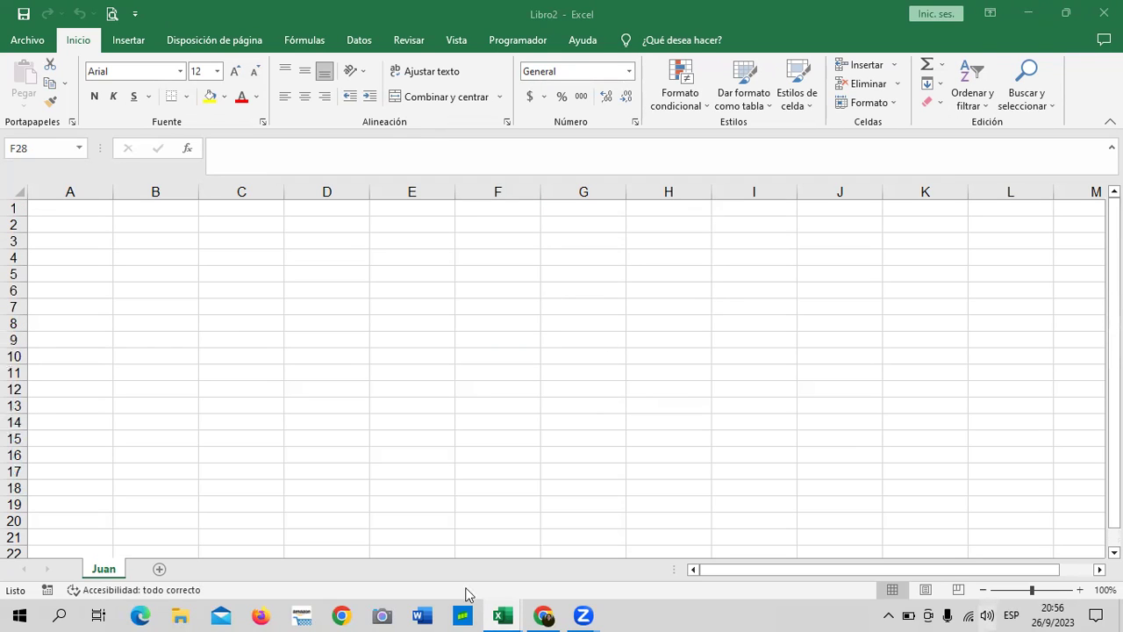
{"action": "mouse_move", "coordinate": [501, 615]}
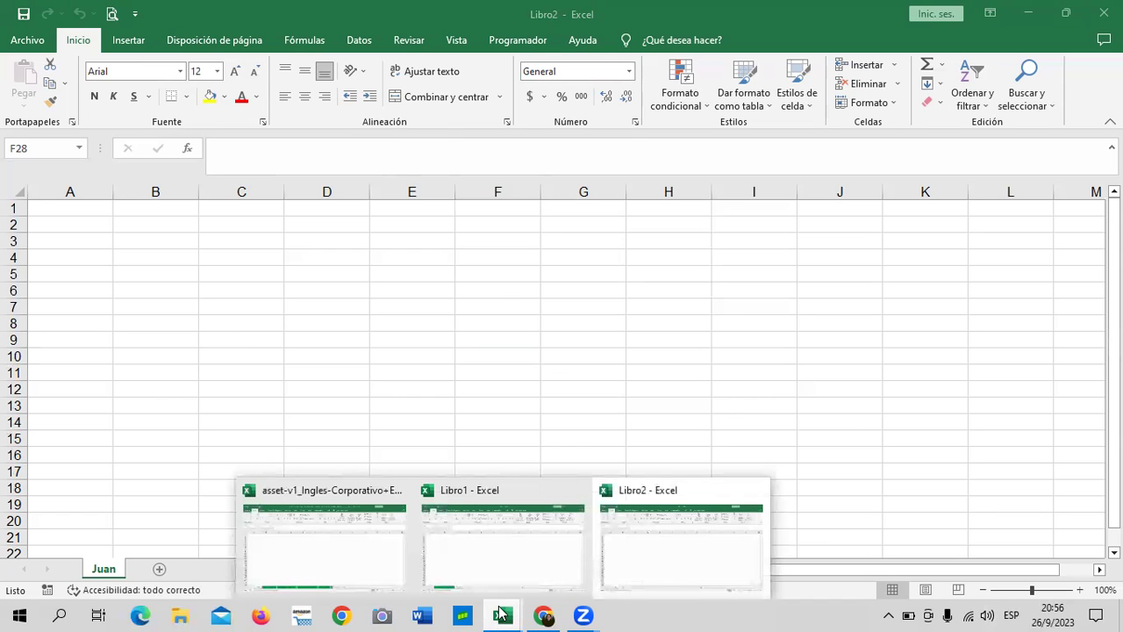
{"action": "left_click", "coordinate": [348, 549]}
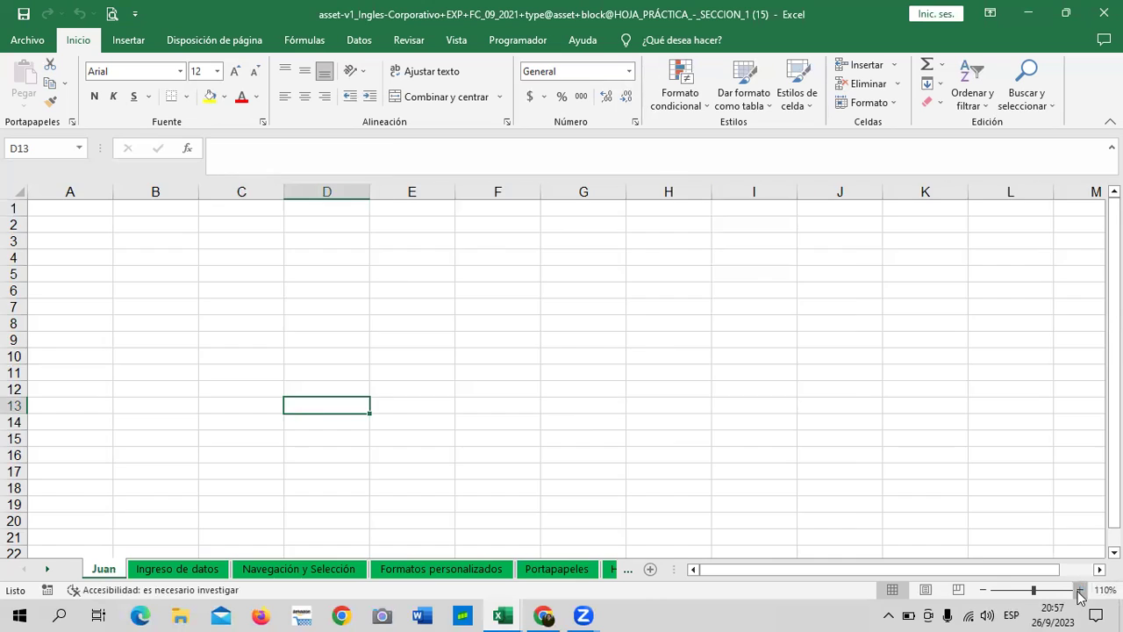
- Zoom in to 130% and switch to the Navegación y Selección sheet
{"action": "left_click", "coordinate": [1079, 590]}
{"action": "left_click", "coordinate": [1079, 590]}
{"action": "left_click", "coordinate": [1079, 589]}
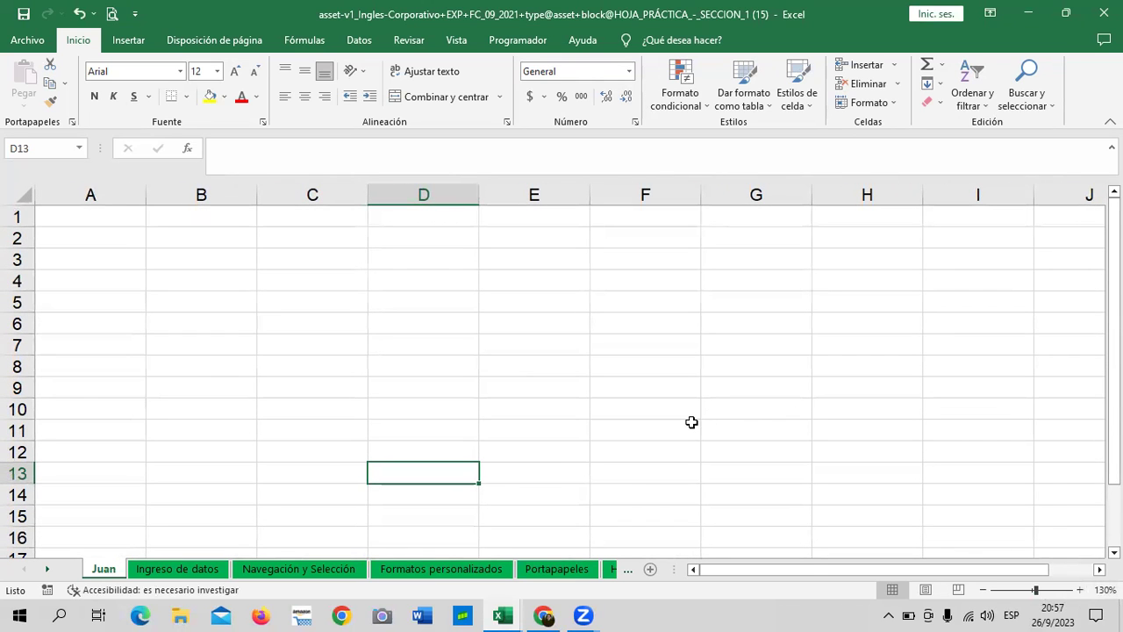
{"action": "left_click", "coordinate": [179, 571]}
{"action": "left_click", "coordinate": [267, 571]}
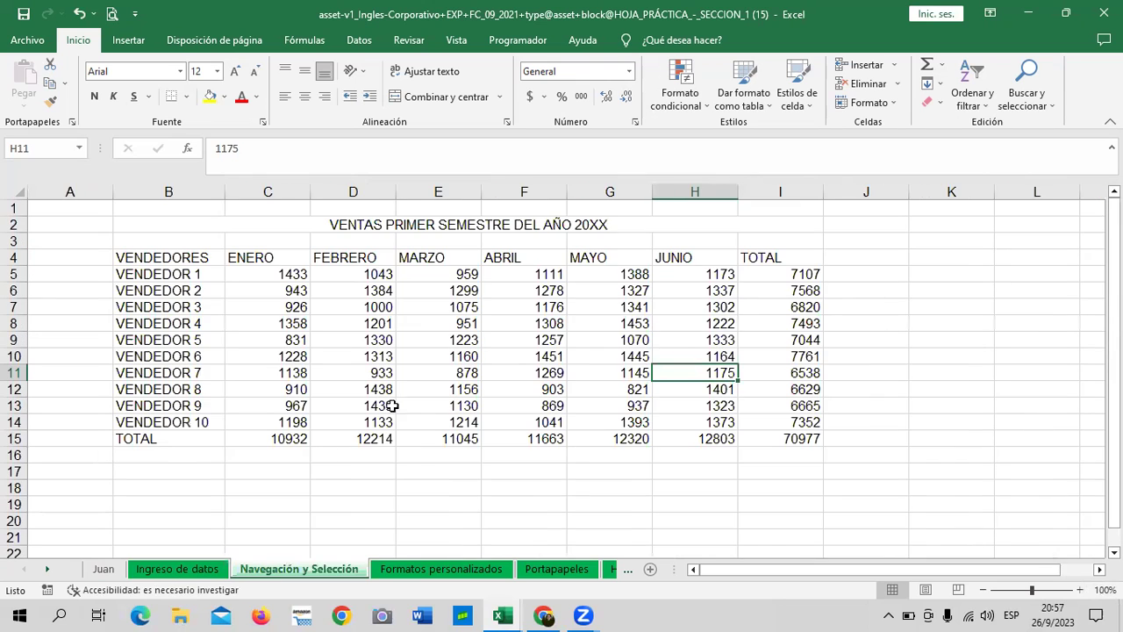
- Set the zoom to 90% and select cell H5 holding 1173
{"action": "left_click", "coordinate": [1080, 590]}
{"action": "left_click", "coordinate": [1079, 590]}
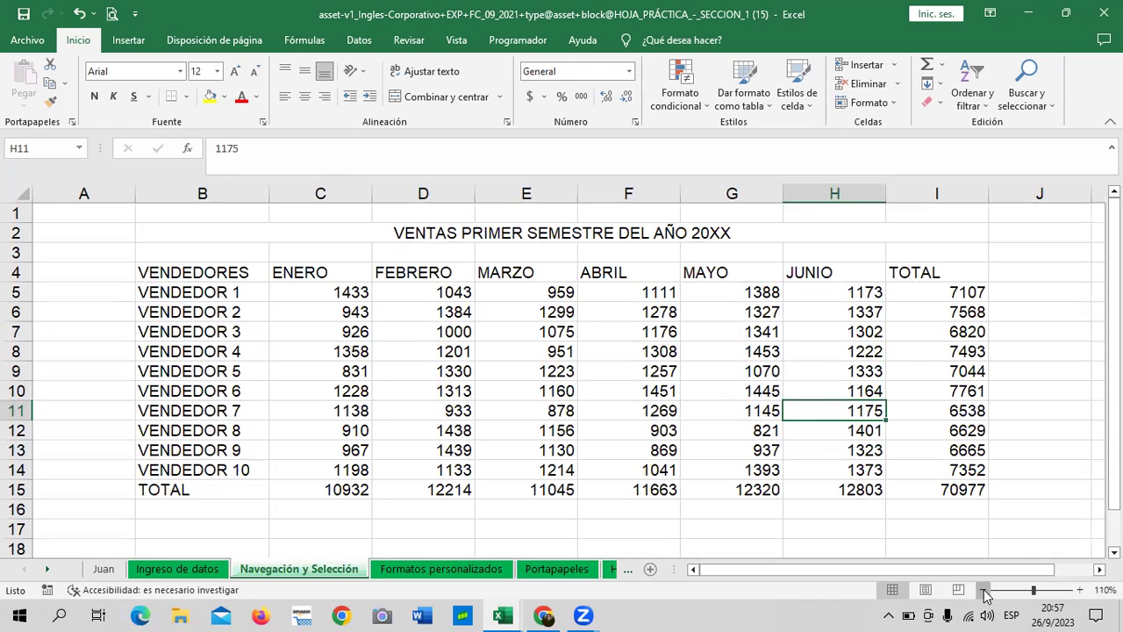
{"action": "left_click", "coordinate": [984, 592]}
{"action": "left_click", "coordinate": [984, 591]}
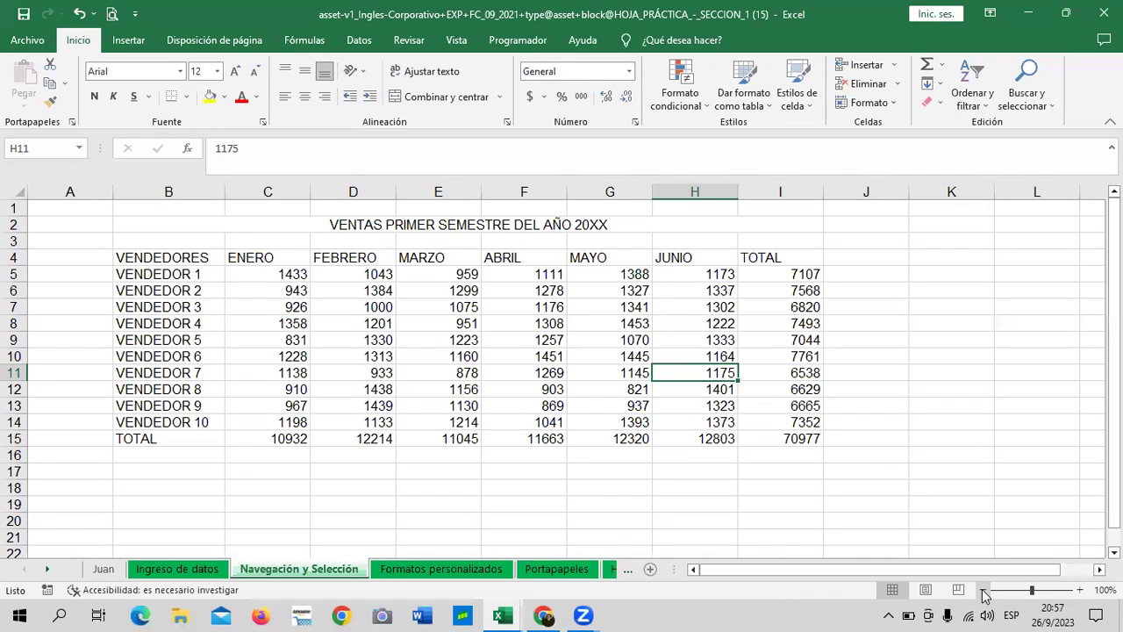
{"action": "left_click", "coordinate": [983, 591]}
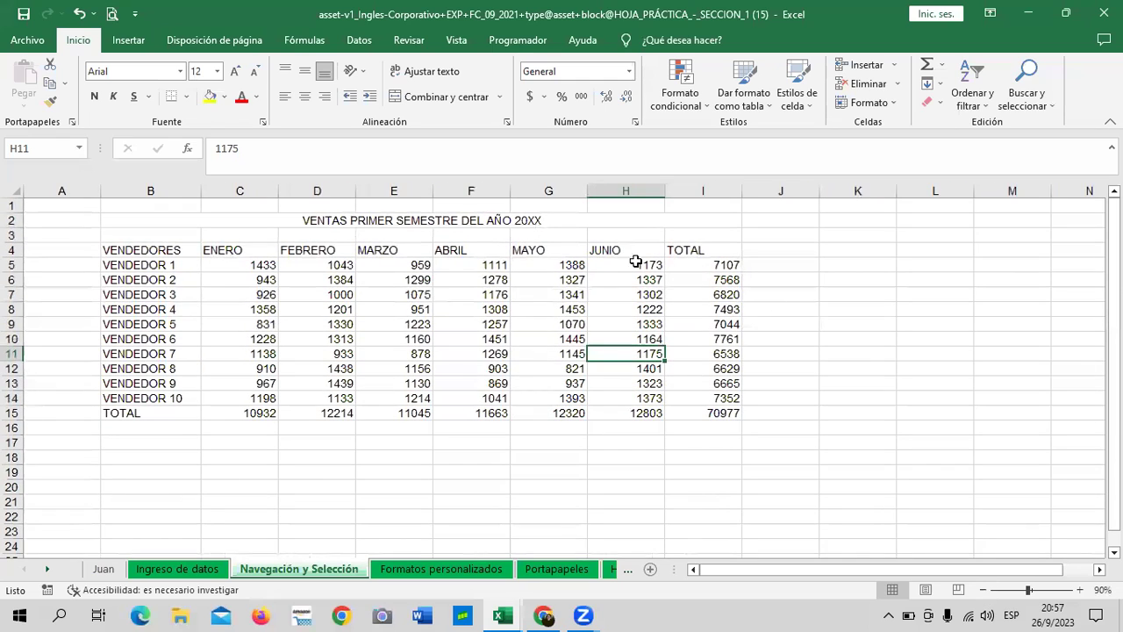
{"action": "left_click", "coordinate": [595, 268]}
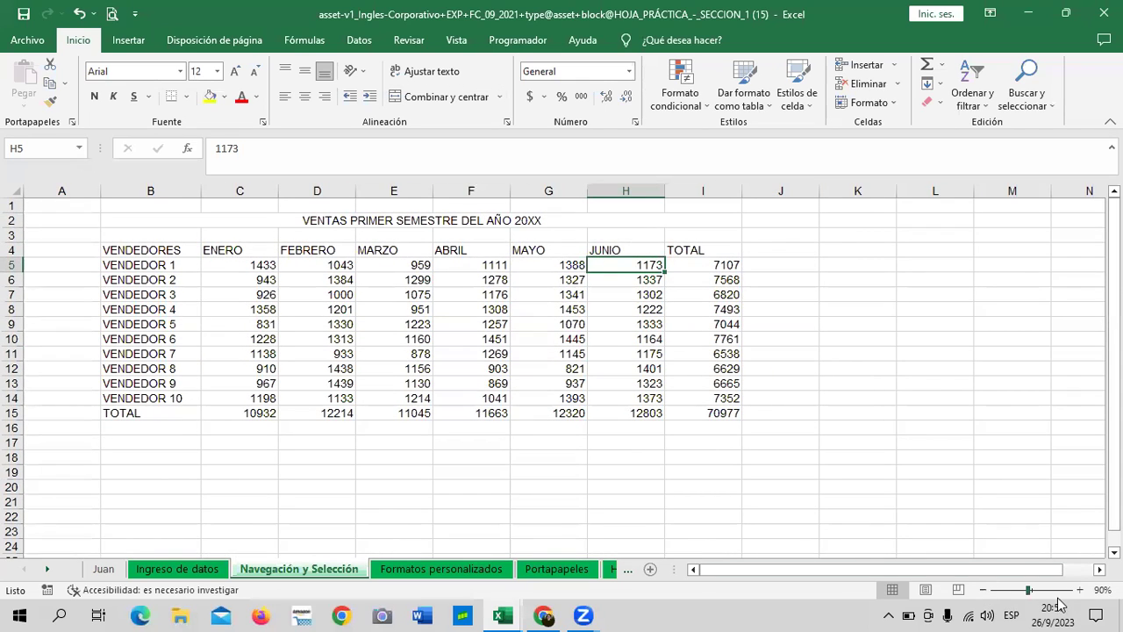
- Switch the sales sheet to Page Break Preview, then Page Layout view, and scroll through its pages
{"action": "left_click", "coordinate": [962, 594]}
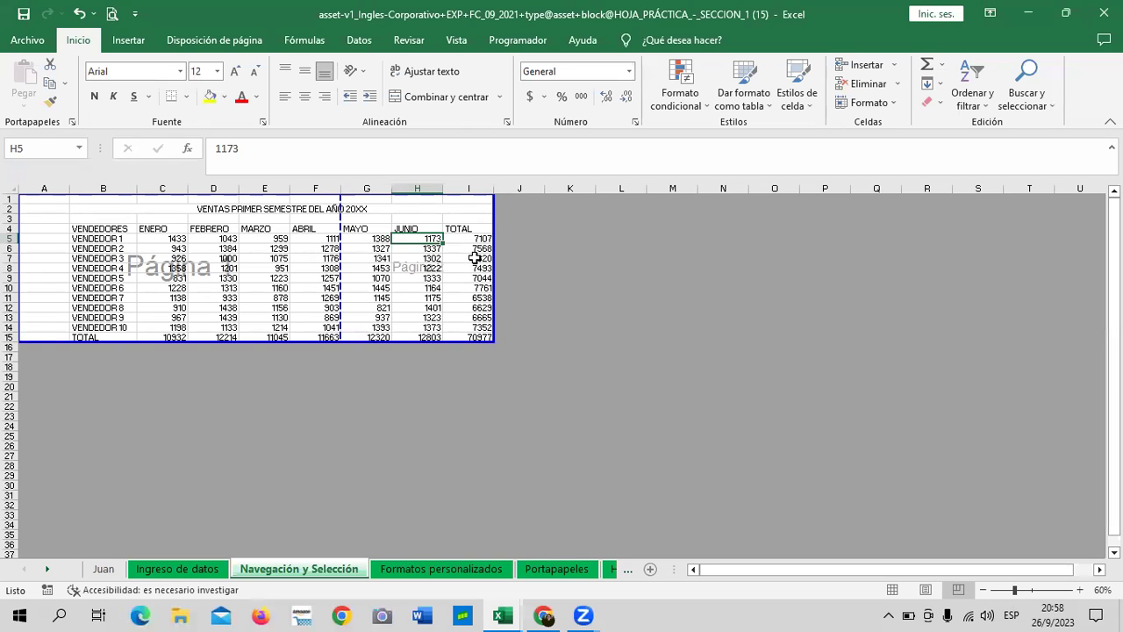
{"action": "left_click", "coordinate": [926, 591]}
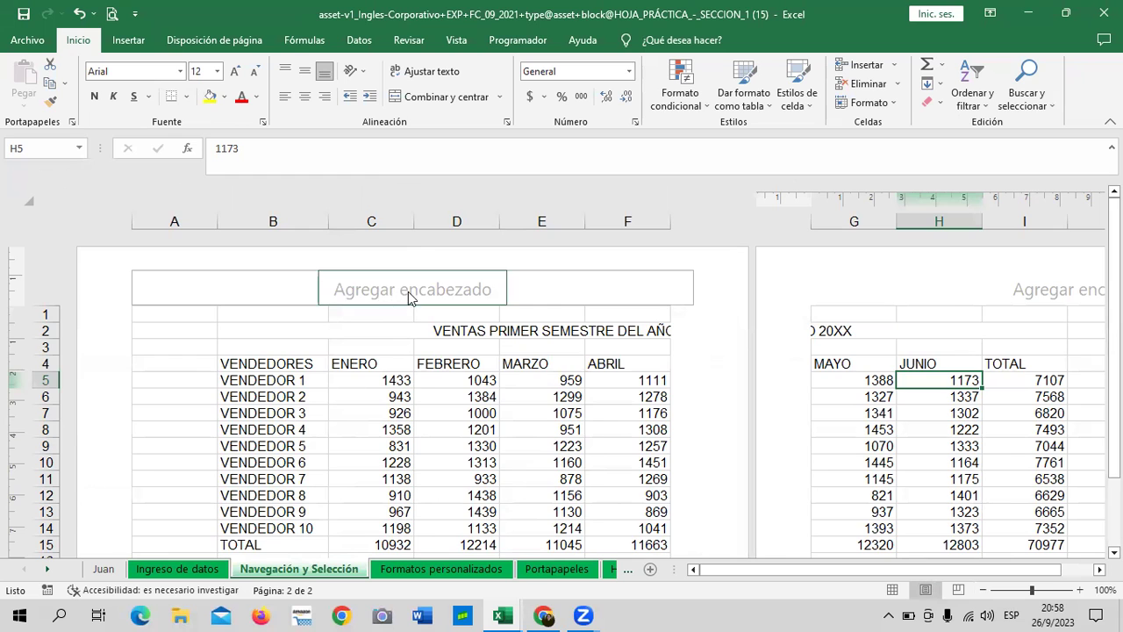
{"action": "scroll", "coordinate": [413, 307], "scroll_direction": "down", "scroll_amount": 1}
{"action": "scroll", "coordinate": [413, 313], "scroll_direction": "down", "scroll_amount": 1}
{"action": "scroll", "coordinate": [413, 313], "scroll_direction": "down", "scroll_amount": 3}
{"action": "scroll", "coordinate": [420, 313], "scroll_direction": "down", "scroll_amount": 2}
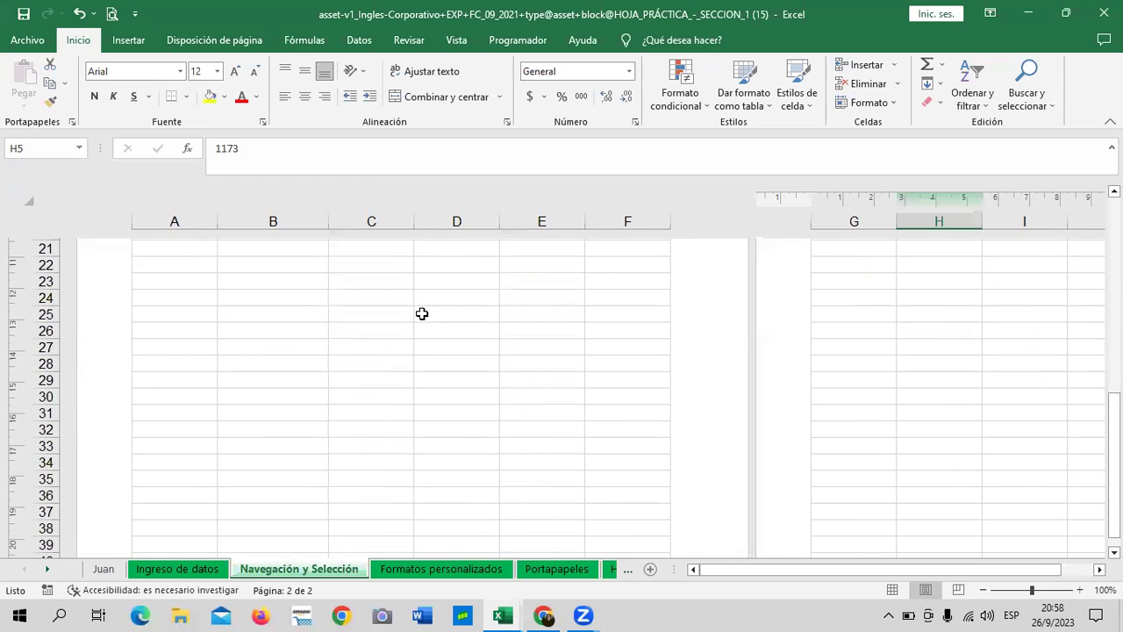
{"action": "scroll", "coordinate": [422, 313], "scroll_direction": "down", "scroll_amount": 5}
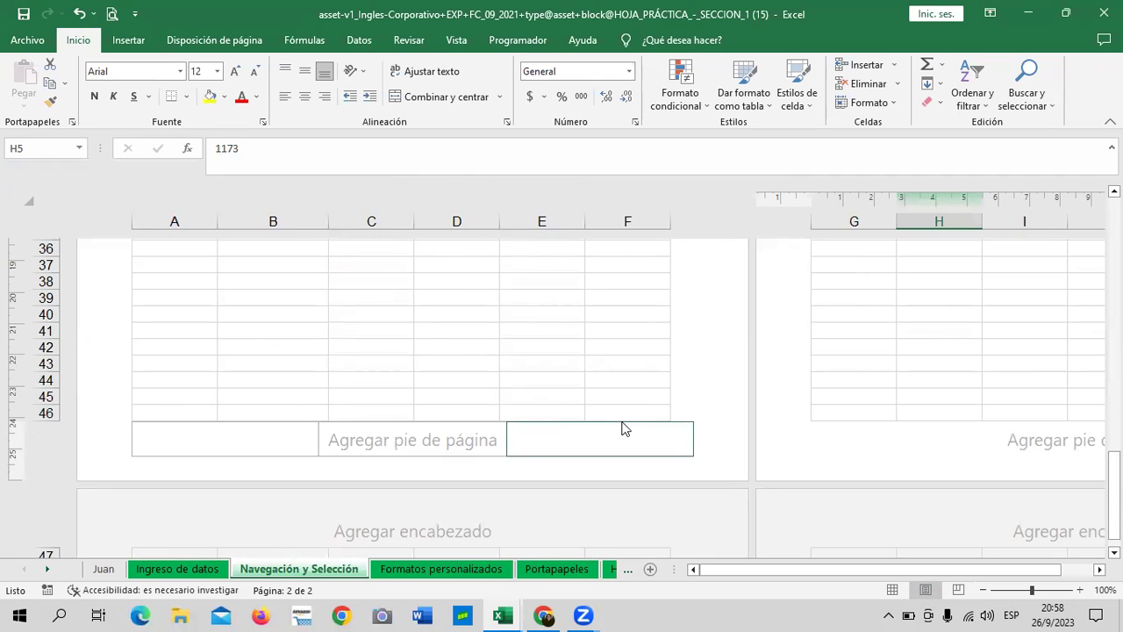
{"action": "scroll", "coordinate": [622, 421], "scroll_direction": "up", "scroll_amount": 8}
{"action": "scroll", "coordinate": [713, 423], "scroll_direction": "up", "scroll_amount": 3}
{"action": "scroll", "coordinate": [917, 391], "scroll_direction": "down", "scroll_amount": 1}
{"action": "scroll", "coordinate": [916, 394], "scroll_direction": "down", "scroll_amount": 7}
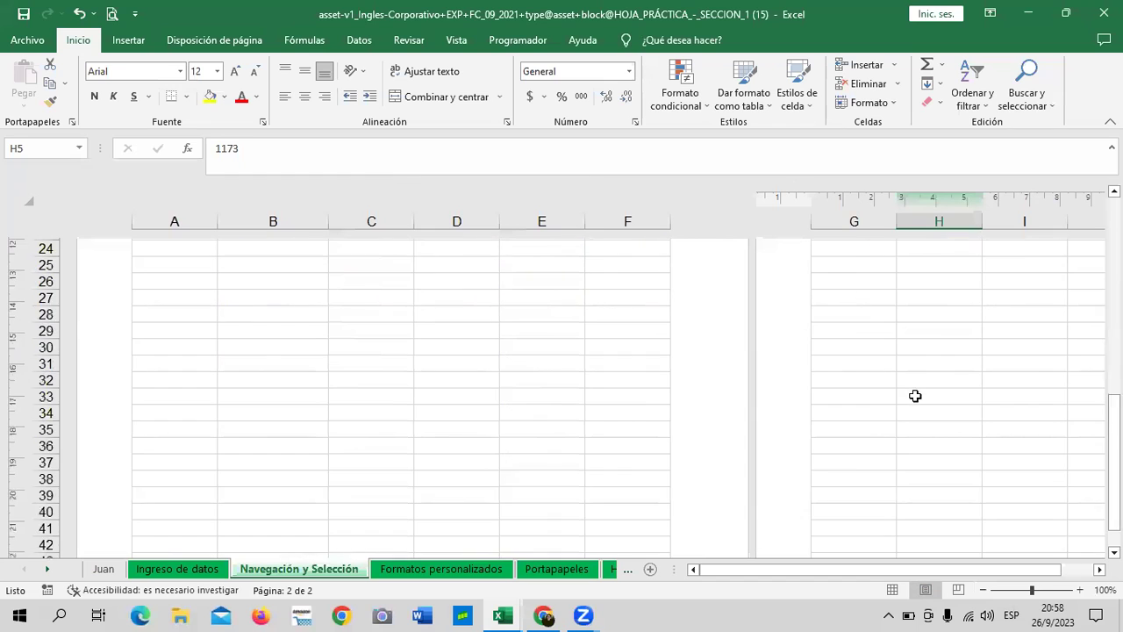
{"action": "scroll", "coordinate": [913, 399], "scroll_direction": "down", "scroll_amount": 4}
{"action": "scroll", "coordinate": [897, 411], "scroll_direction": "down", "scroll_amount": 5}
{"action": "scroll", "coordinate": [656, 484], "scroll_direction": "down", "scroll_amount": 4}
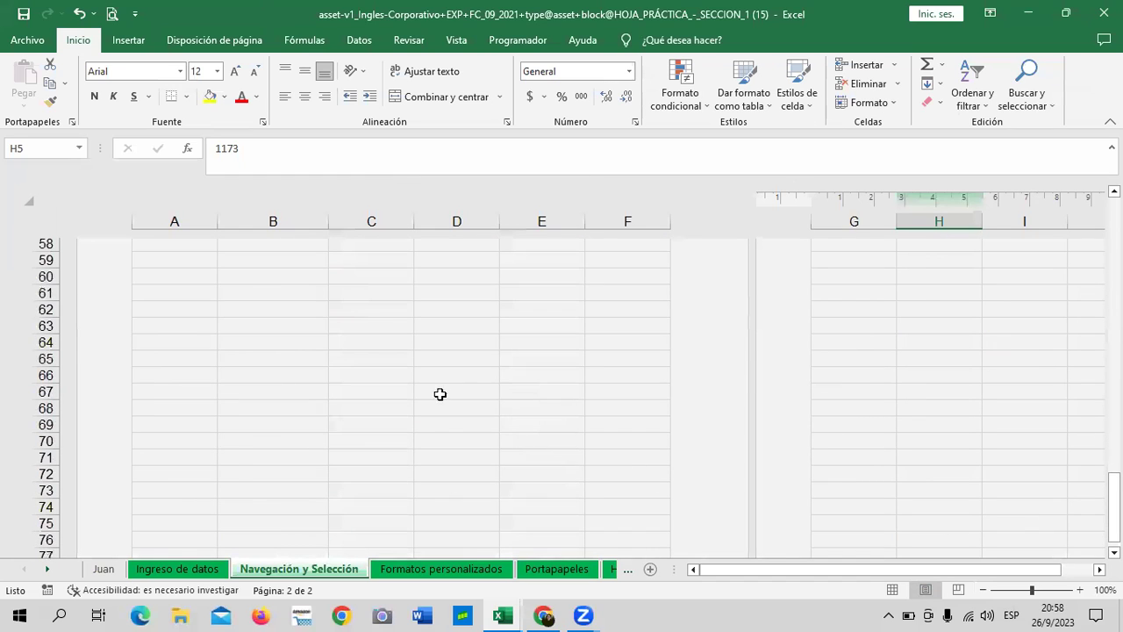
{"action": "scroll", "coordinate": [688, 426], "scroll_direction": "down", "scroll_amount": 4}
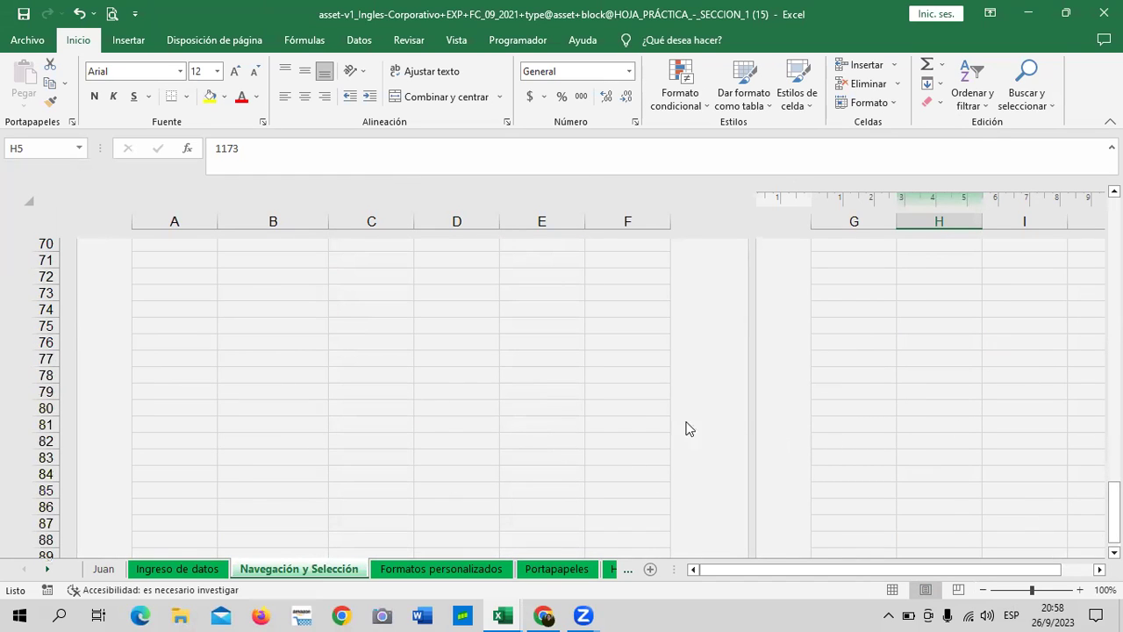
{"action": "scroll", "coordinate": [781, 427], "scroll_direction": "down", "scroll_amount": 2}
{"action": "scroll", "coordinate": [713, 456], "scroll_direction": "up", "scroll_amount": 6}
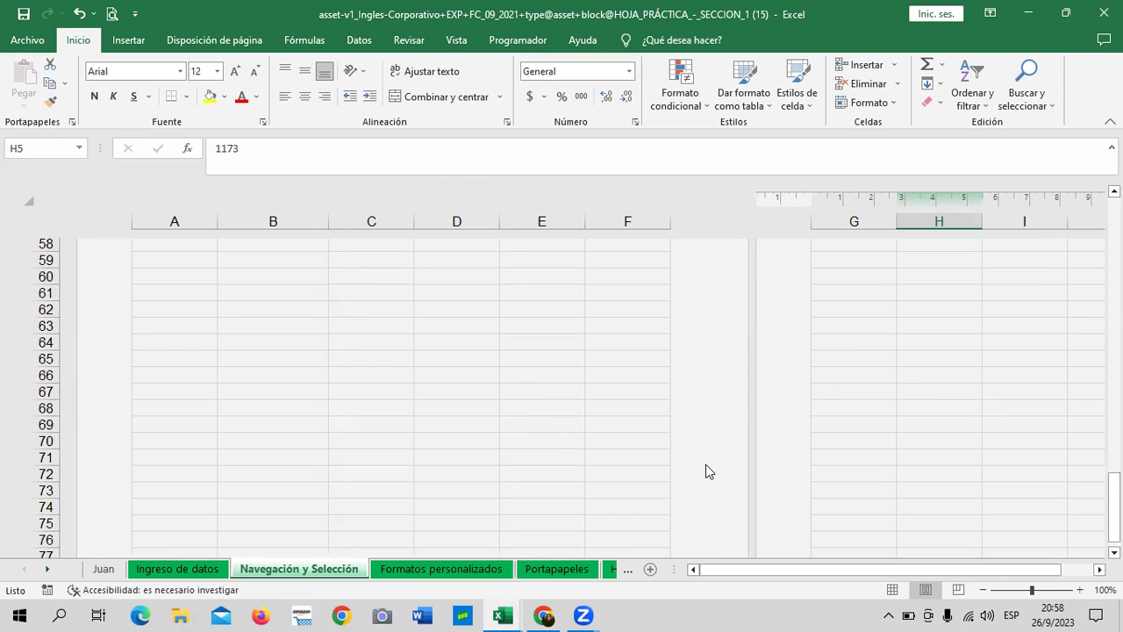
{"action": "scroll", "coordinate": [709, 467], "scroll_direction": "up", "scroll_amount": 8}
{"action": "scroll", "coordinate": [709, 464], "scroll_direction": "up", "scroll_amount": 6}
{"action": "scroll", "coordinate": [715, 460], "scroll_direction": "up", "scroll_amount": 5}
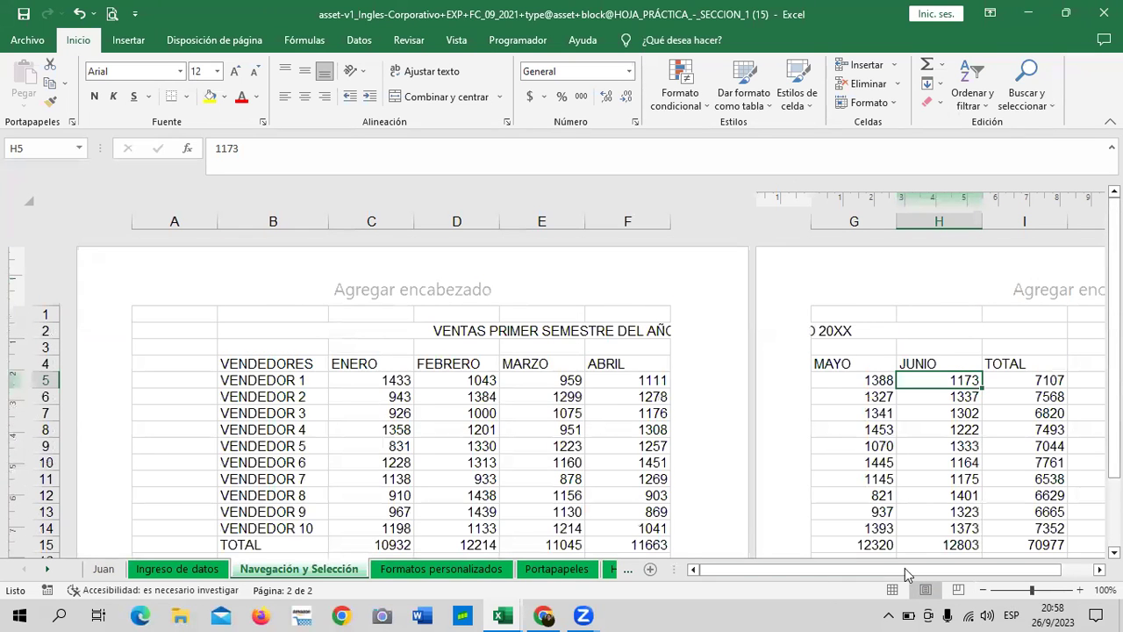
- Return the sales sheet to Normal view
{"action": "left_click", "coordinate": [893, 590]}
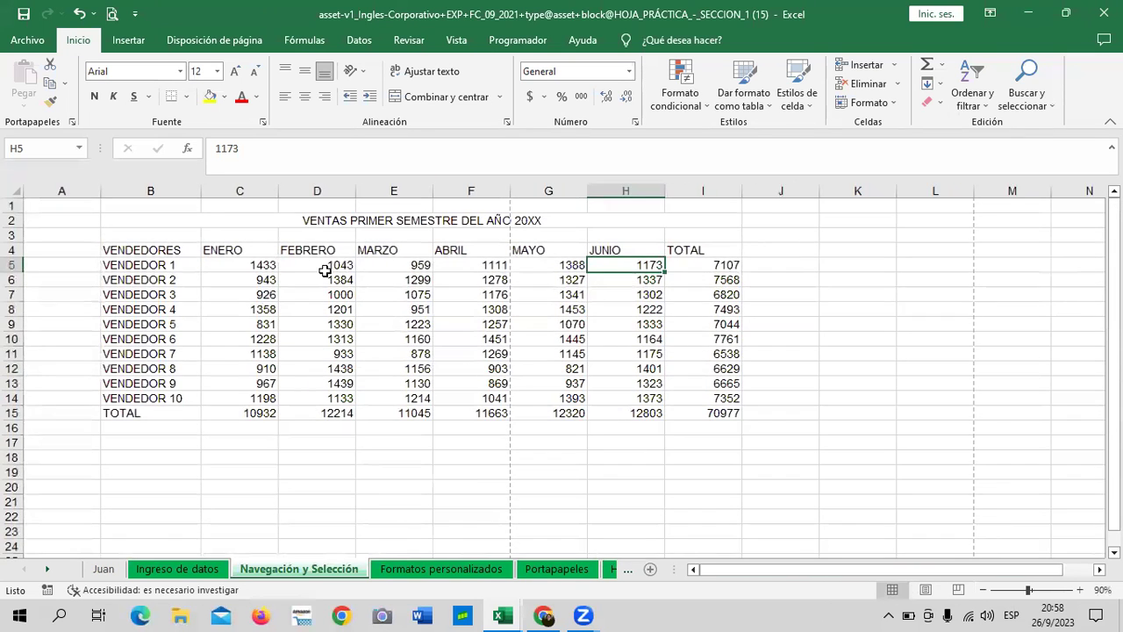
{"action": "scroll", "coordinate": [585, 482], "scroll_direction": "down", "scroll_amount": 5}
{"action": "scroll", "coordinate": [584, 482], "scroll_direction": "down", "scroll_amount": 4}
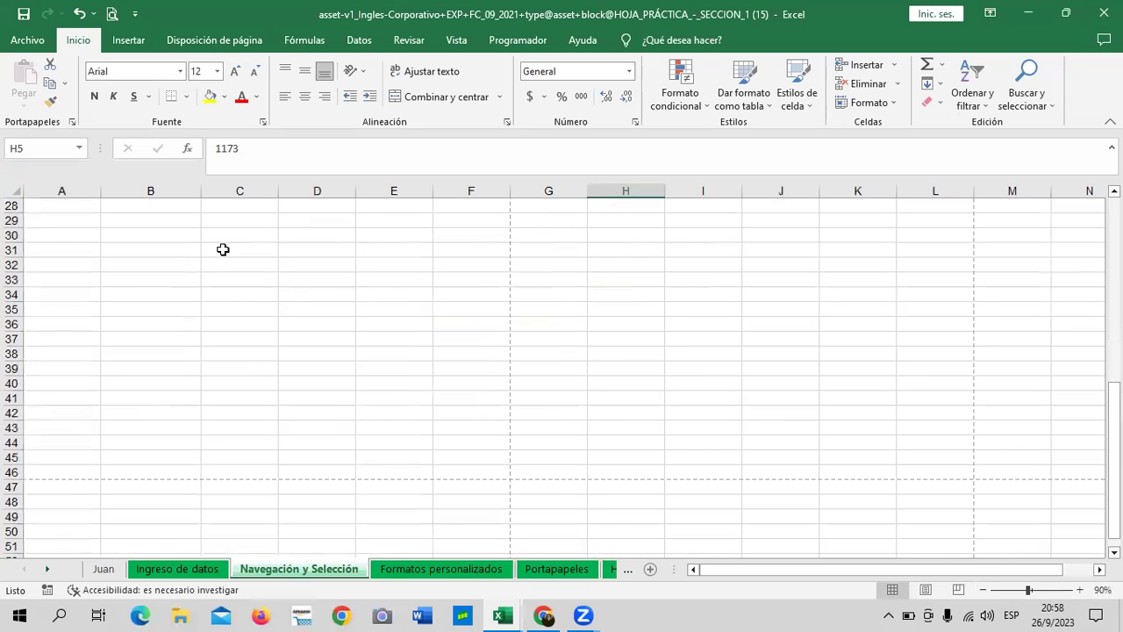
- Enter 'h' in cell C31 and 2 in cell K35, then scroll back to the top
{"action": "left_click", "coordinate": [221, 249]}
{"action": "type", "text": "h"}
{"action": "left_click", "coordinate": [836, 307]}
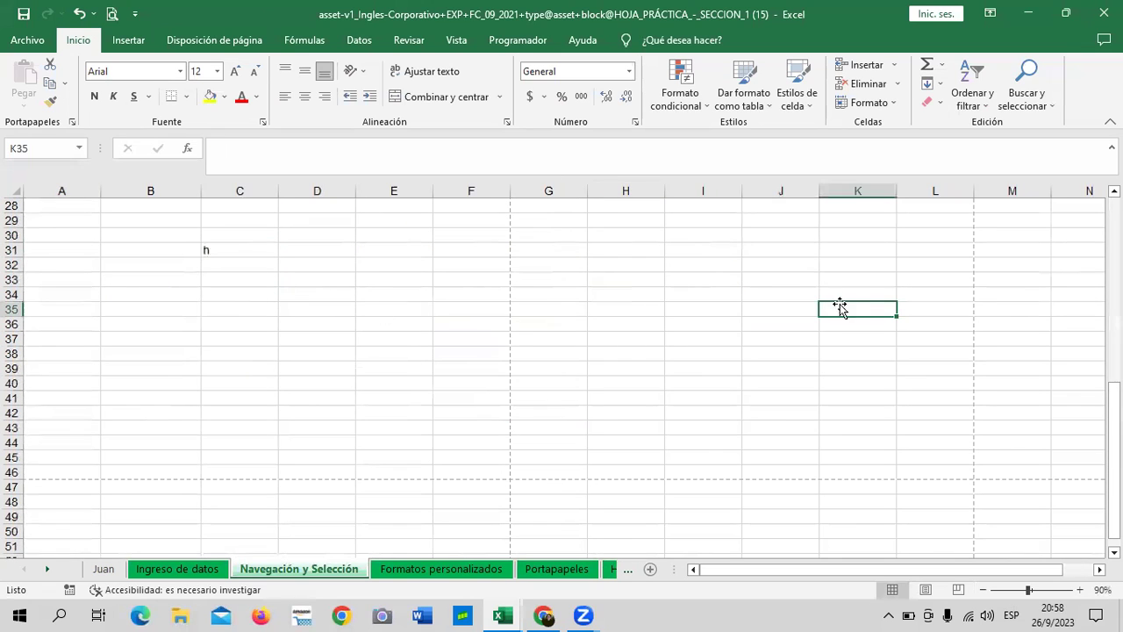
{"action": "type", "text": "2"}
{"action": "left_click", "coordinate": [836, 376]}
{"action": "scroll", "coordinate": [591, 431], "scroll_direction": "down", "scroll_amount": 4}
{"action": "scroll", "coordinate": [593, 430], "scroll_direction": "up", "scroll_amount": 6}
{"action": "scroll", "coordinate": [595, 431], "scroll_direction": "up", "scroll_amount": 7}
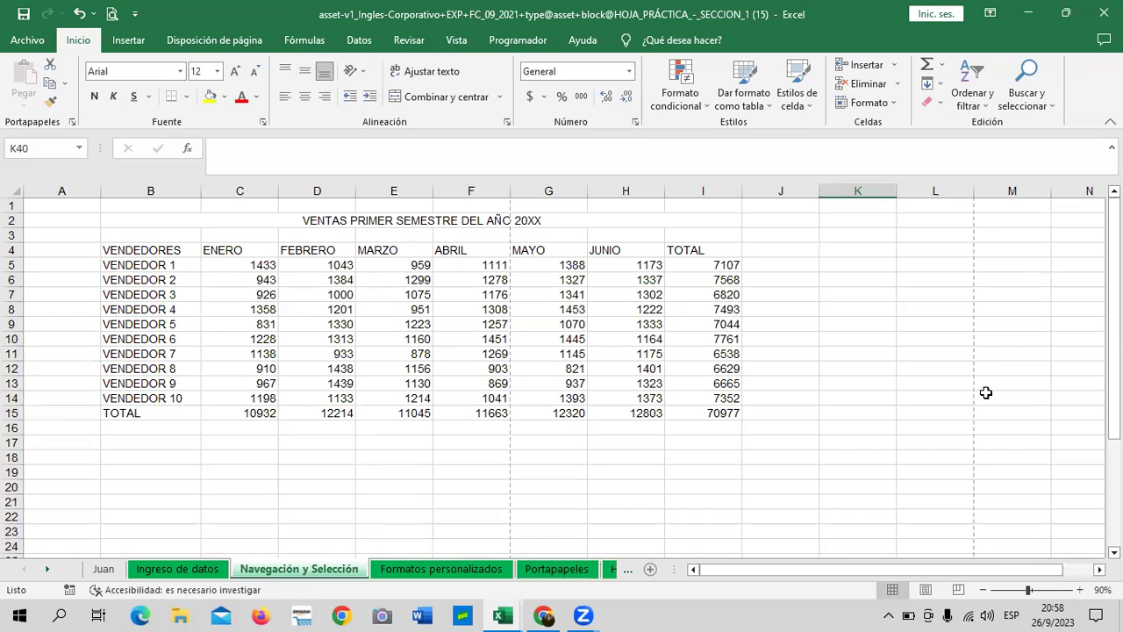
{"action": "scroll", "coordinate": [715, 427], "scroll_direction": "down", "scroll_amount": 2}
{"action": "scroll", "coordinate": [715, 428], "scroll_direction": "down", "scroll_amount": 2}
{"action": "scroll", "coordinate": [715, 427], "scroll_direction": "down", "scroll_amount": 3}
{"action": "scroll", "coordinate": [715, 427], "scroll_direction": "up", "scroll_amount": 4}
{"action": "scroll", "coordinate": [716, 428], "scroll_direction": "up", "scroll_amount": 3}
- Set the page orientation to Horizontal (landscape) from the Disposición de página tab
{"action": "left_click", "coordinate": [214, 41]}
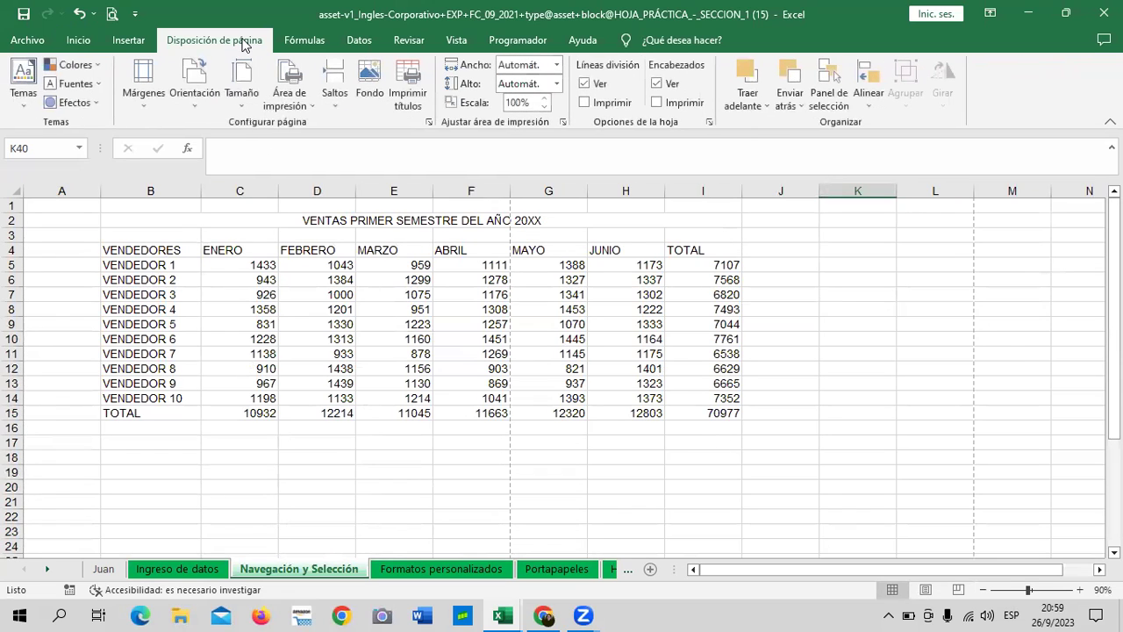
{"action": "left_click", "coordinate": [198, 101]}
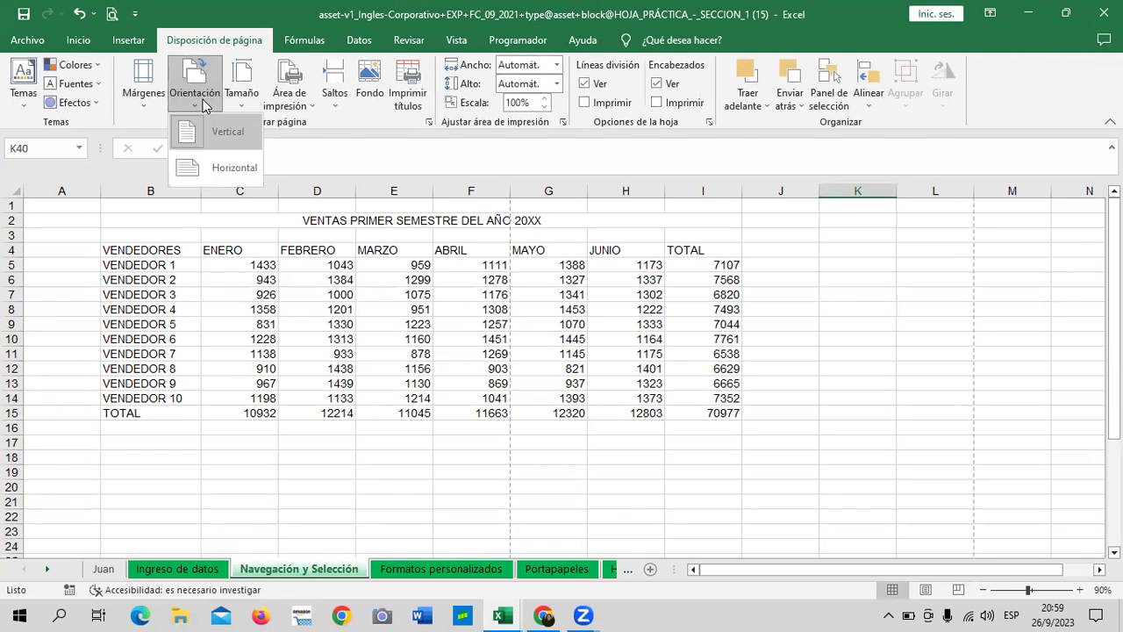
{"action": "left_click", "coordinate": [221, 172]}
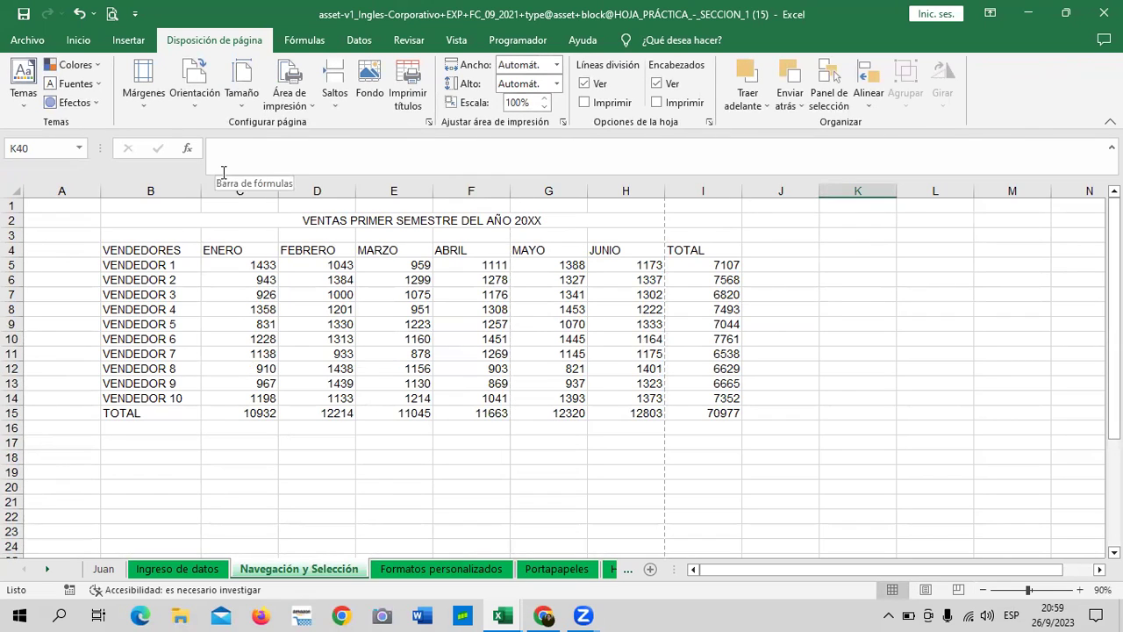
{"action": "left_click", "coordinate": [200, 95]}
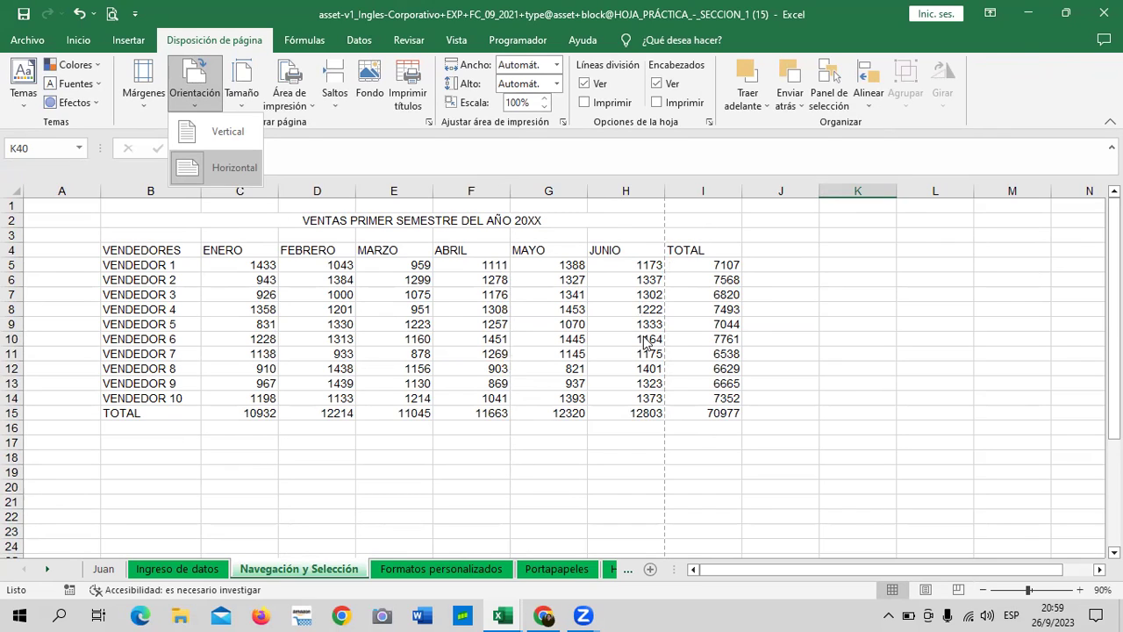
{"action": "scroll", "coordinate": [538, 399], "scroll_direction": "down", "scroll_amount": 3}
{"action": "scroll", "coordinate": [541, 422], "scroll_direction": "down", "scroll_amount": 3}
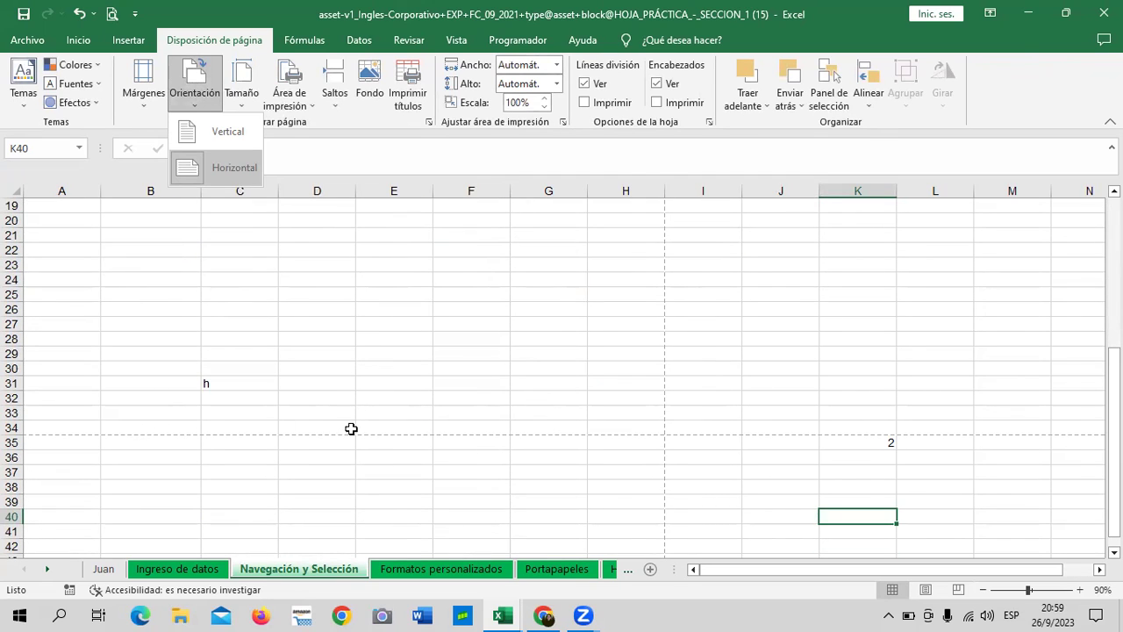
{"action": "scroll", "coordinate": [371, 417], "scroll_direction": "up", "scroll_amount": 6}
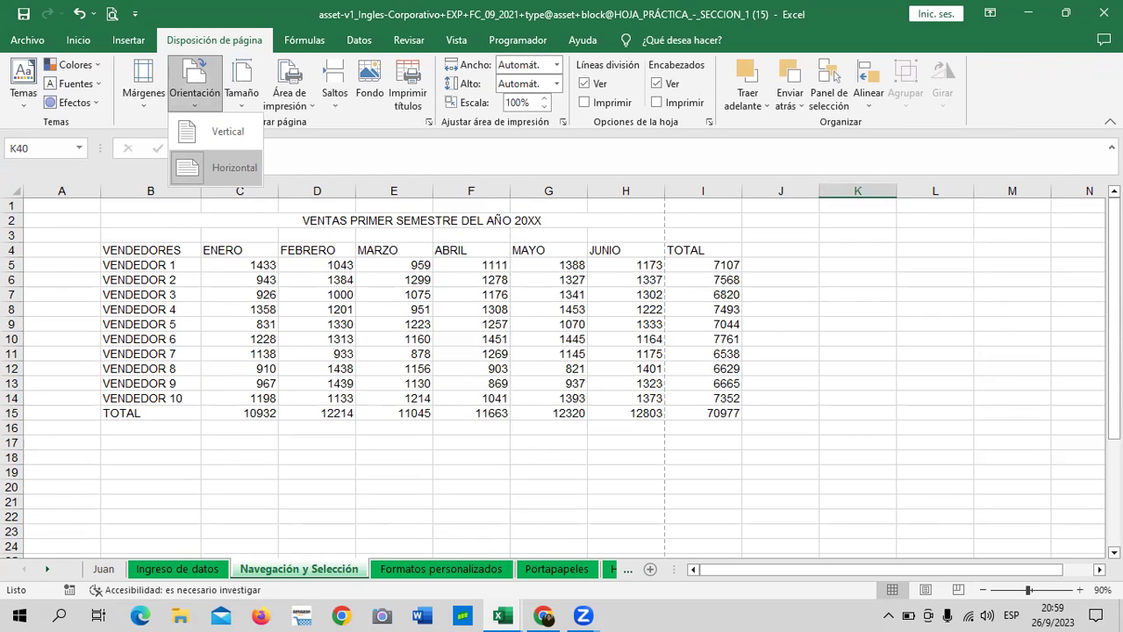
{"action": "left_click", "coordinate": [160, 103]}
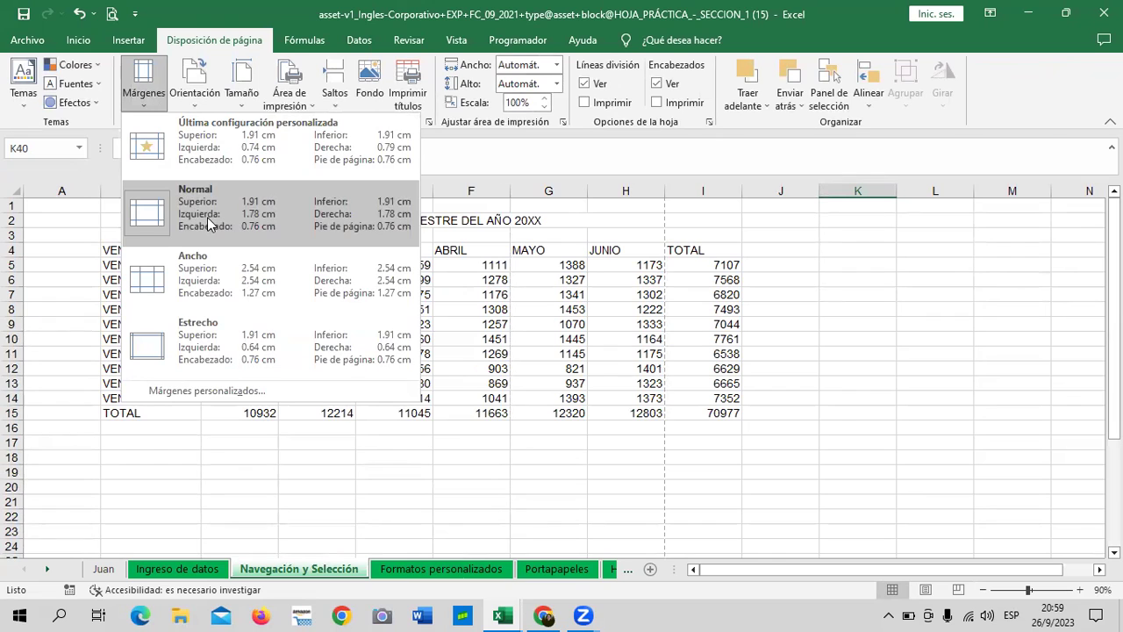
- Apply the Estrecho (narrow) margin preset and review the pages in print preview
{"action": "left_click", "coordinate": [163, 348]}
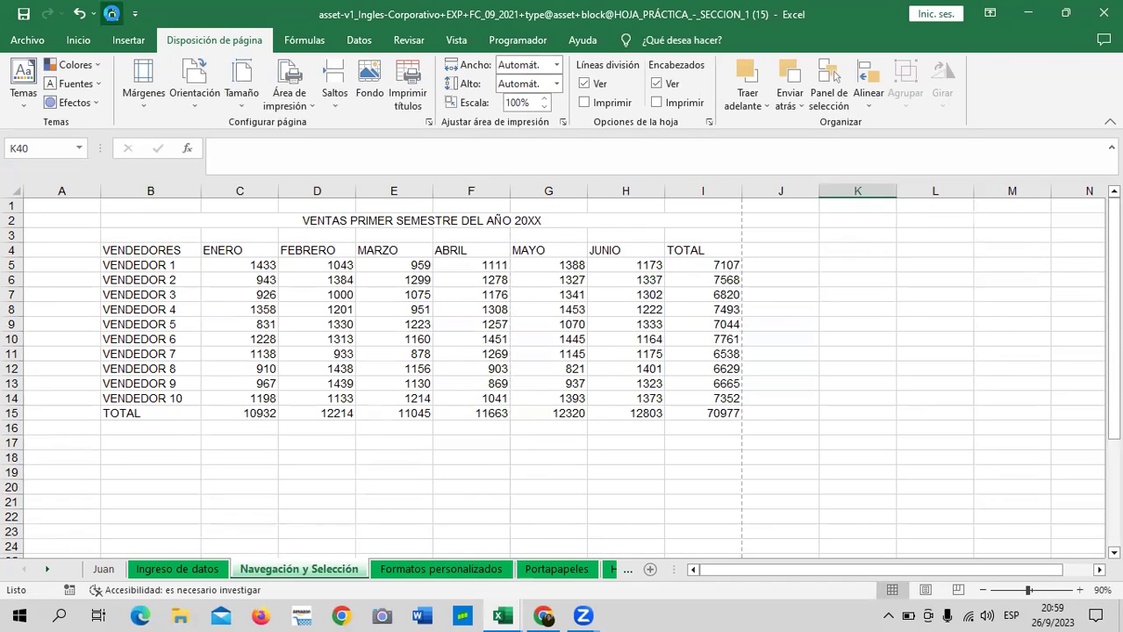
{"action": "left_click", "coordinate": [112, 13]}
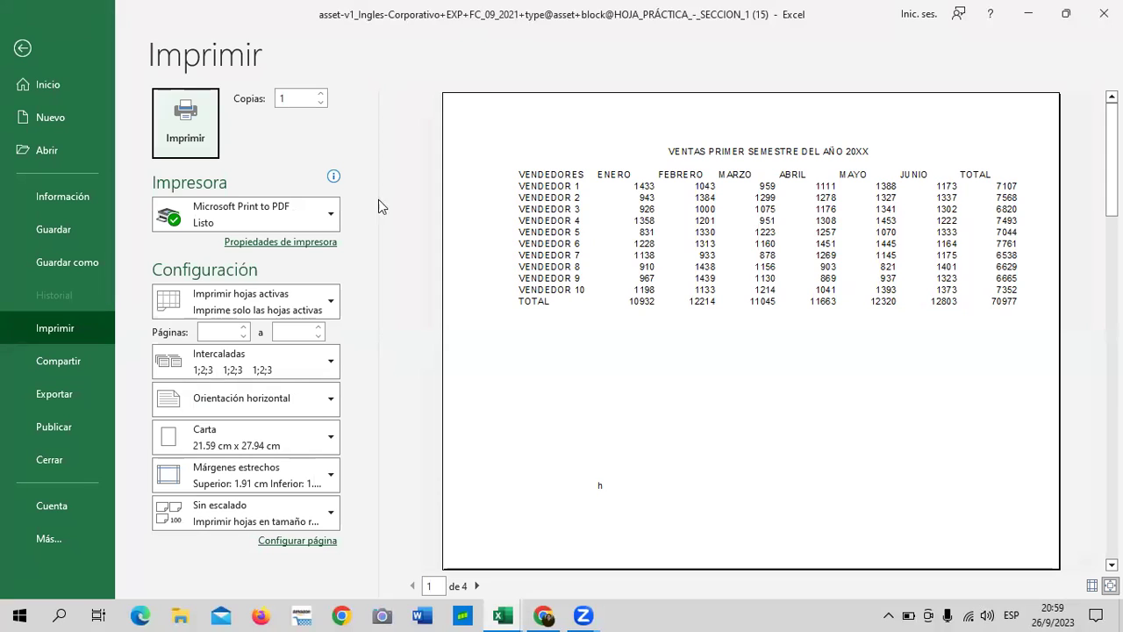
{"action": "scroll", "coordinate": [500, 492], "scroll_direction": "down", "scroll_amount": 1}
{"action": "scroll", "coordinate": [526, 518], "scroll_direction": "down", "scroll_amount": 1}
{"action": "scroll", "coordinate": [579, 474], "scroll_direction": "down", "scroll_amount": 1}
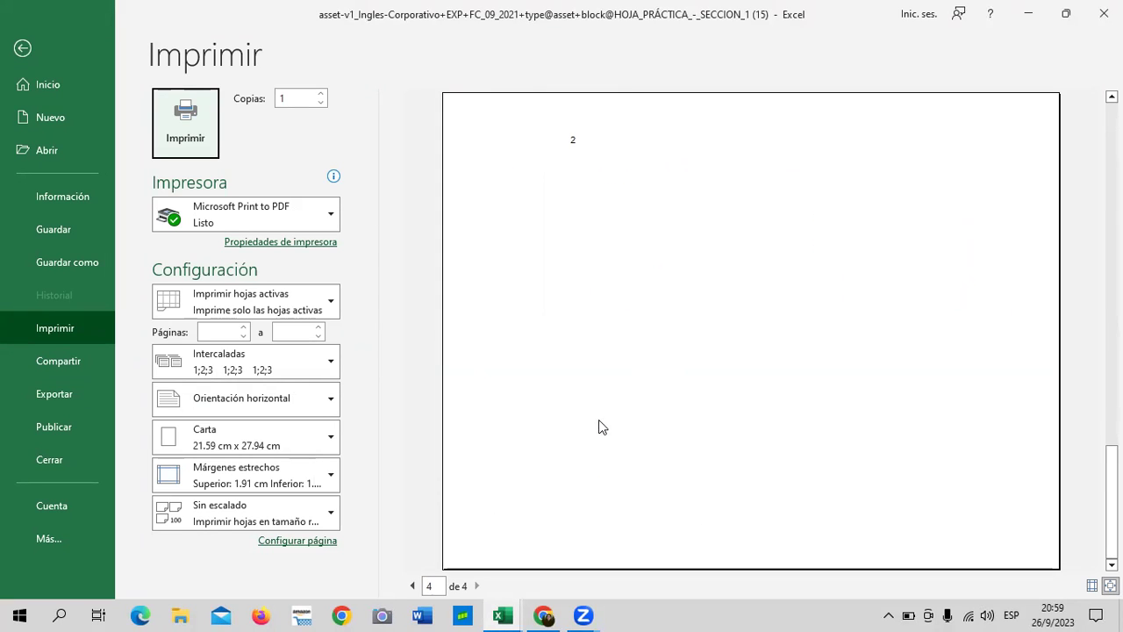
{"action": "left_click", "coordinate": [22, 48]}
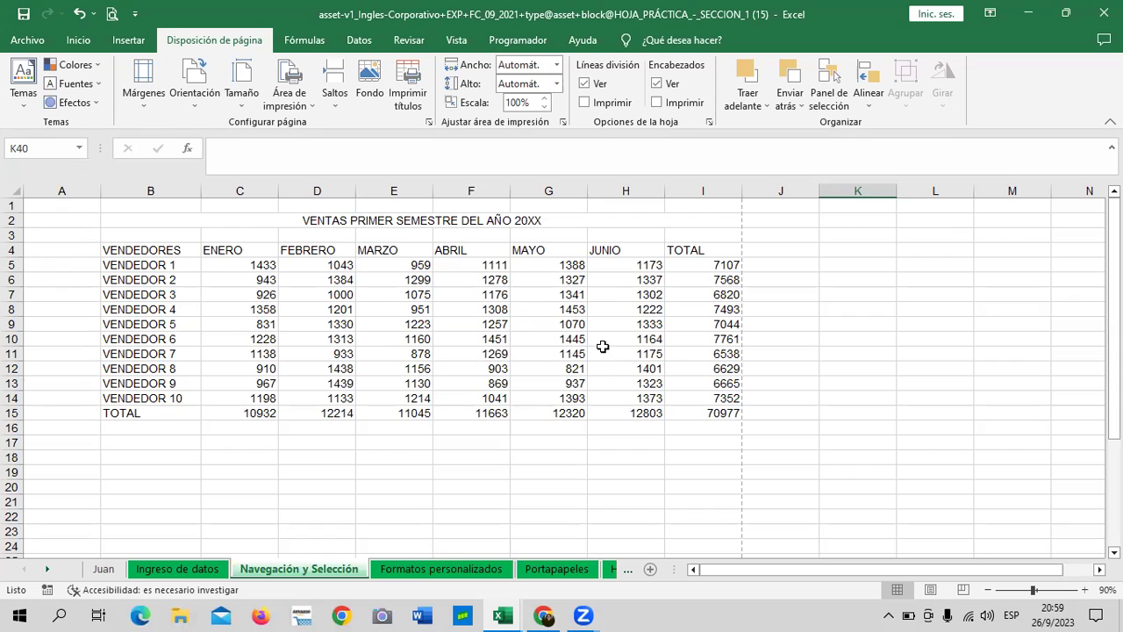
- Reopen the print preview to recheck the pages, then return to the sheet
{"action": "left_click", "coordinate": [111, 13]}
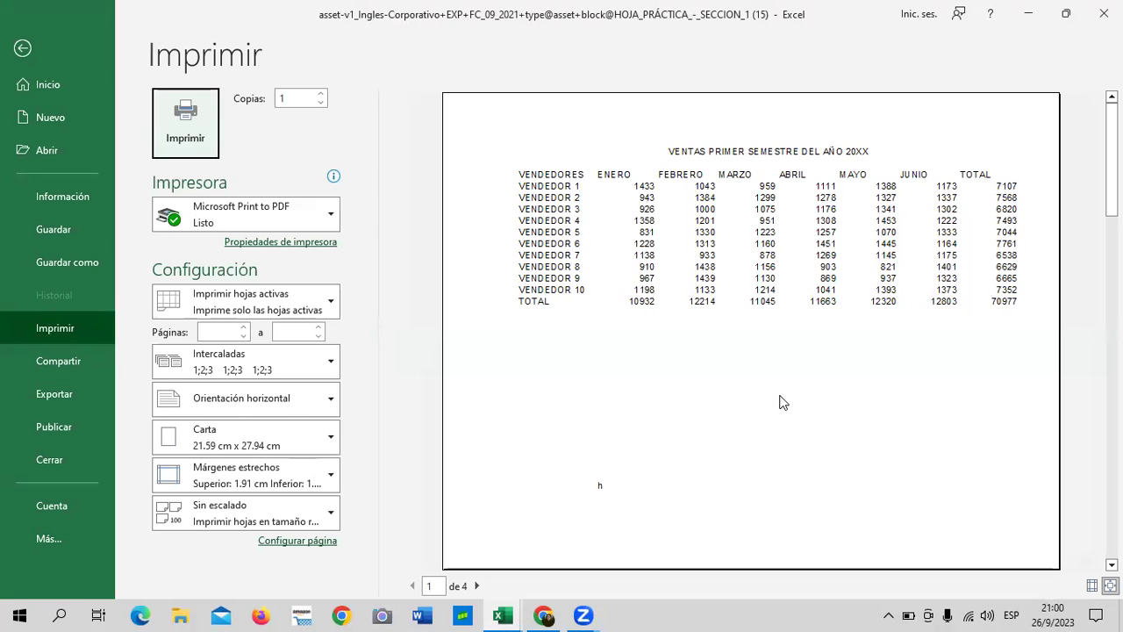
{"action": "scroll", "coordinate": [783, 402], "scroll_direction": "down", "scroll_amount": 2}
{"action": "scroll", "coordinate": [783, 404], "scroll_direction": "down", "scroll_amount": 1}
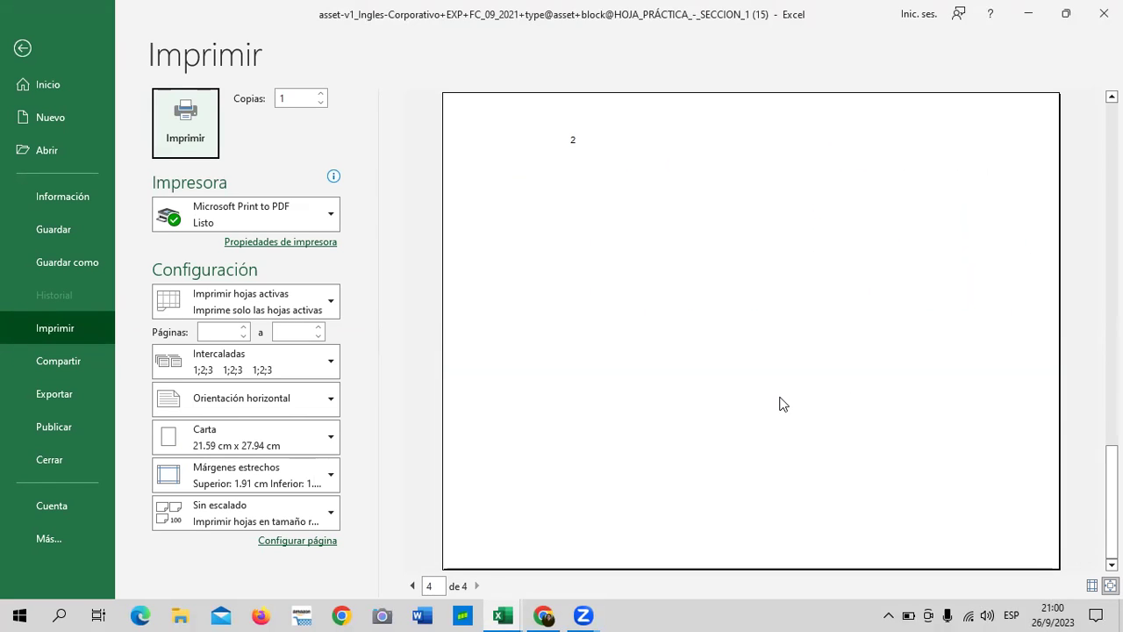
{"action": "left_click", "coordinate": [22, 48]}
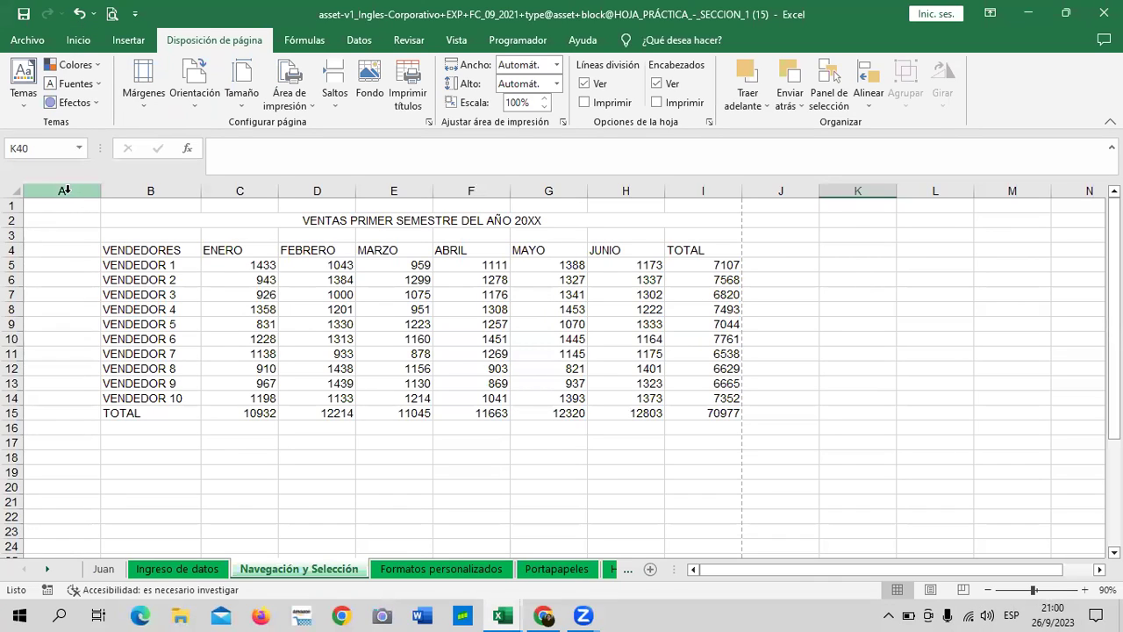
- Delete the empty column A and deselect it by clicking cell J12
{"action": "left_click", "coordinate": [66, 189]}
{"action": "right_click", "coordinate": [68, 198]}
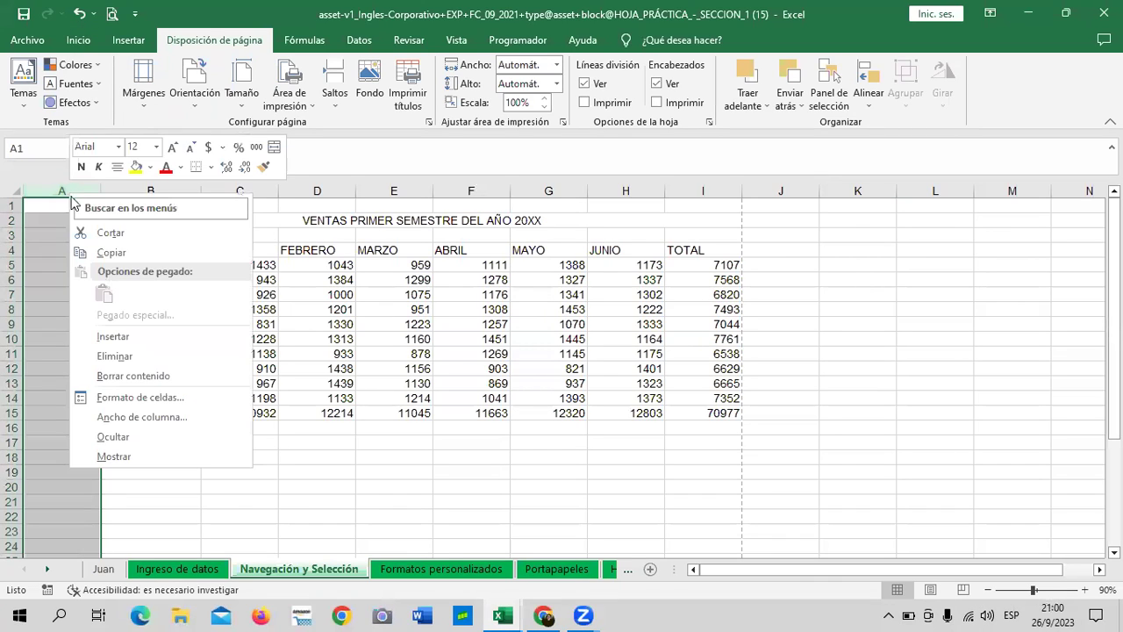
{"action": "left_click", "coordinate": [144, 354]}
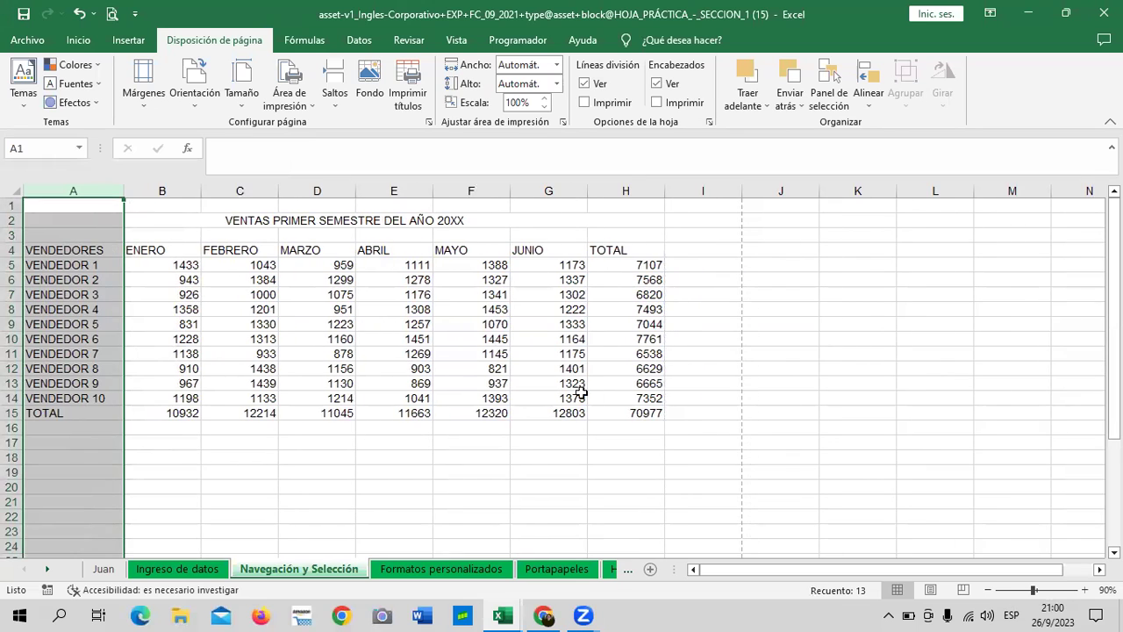
{"action": "left_click", "coordinate": [778, 369]}
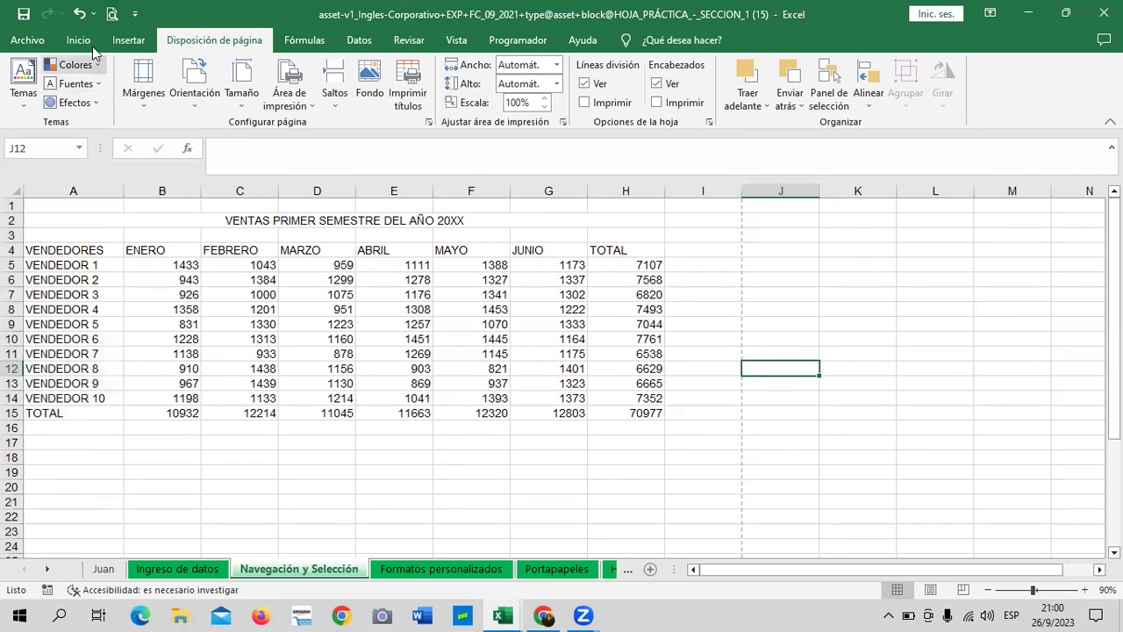
- Check the print preview of the updated sales table, then return to the sheet
{"action": "left_click", "coordinate": [111, 15]}
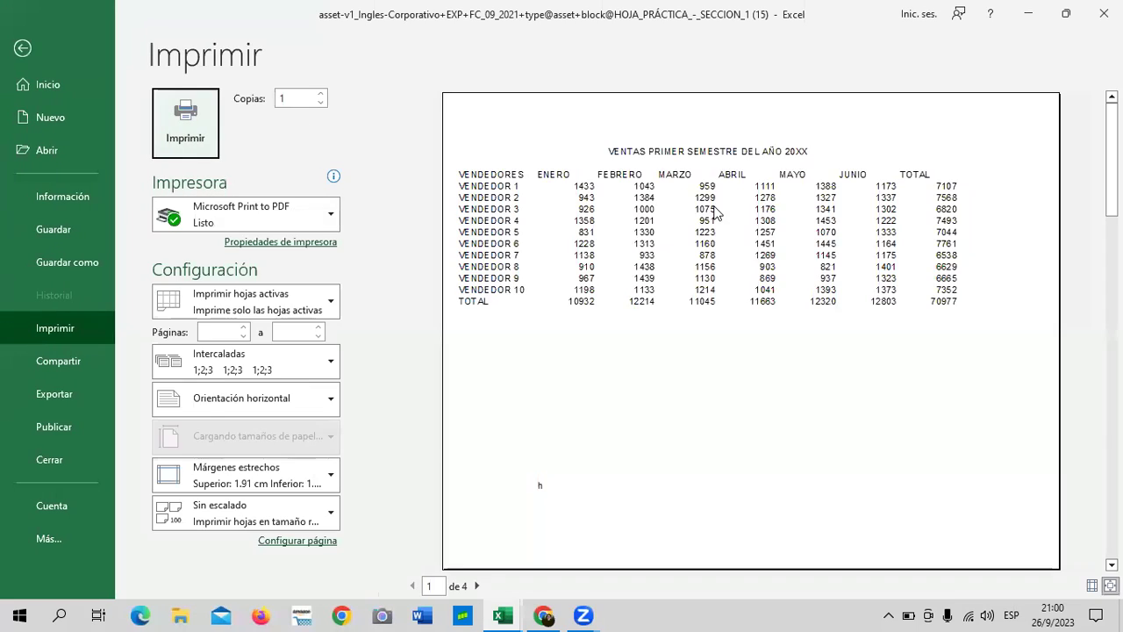
{"action": "left_click", "coordinate": [20, 48]}
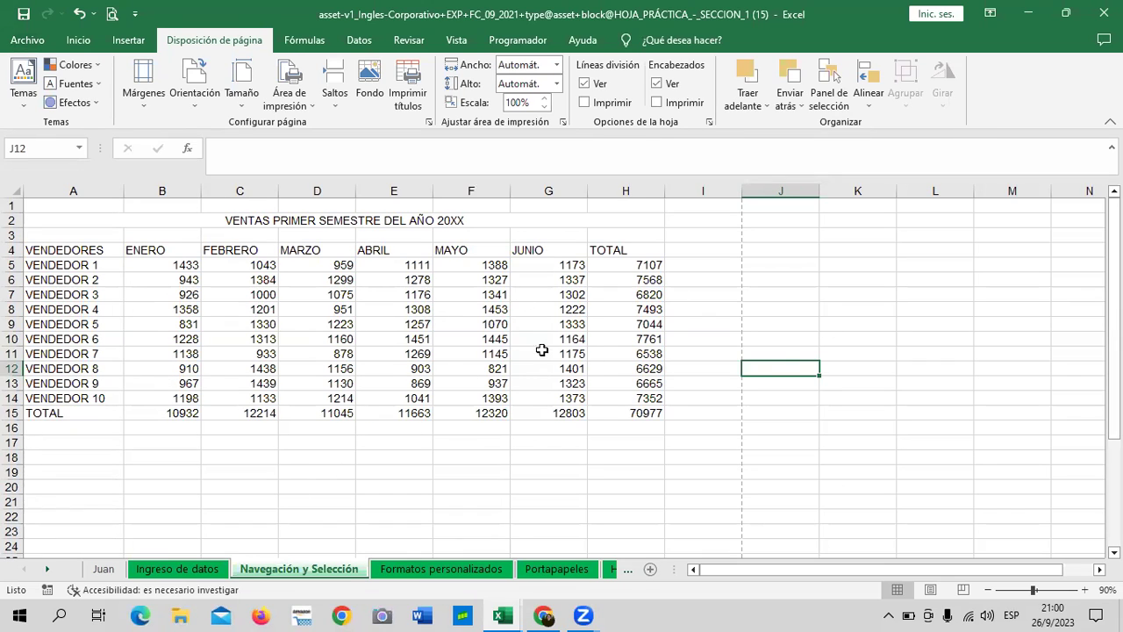
{"action": "scroll", "coordinate": [404, 391], "scroll_direction": "down", "scroll_amount": 3}
{"action": "scroll", "coordinate": [396, 403], "scroll_direction": "up", "scroll_amount": 3}
{"action": "left_click", "coordinate": [78, 40]}
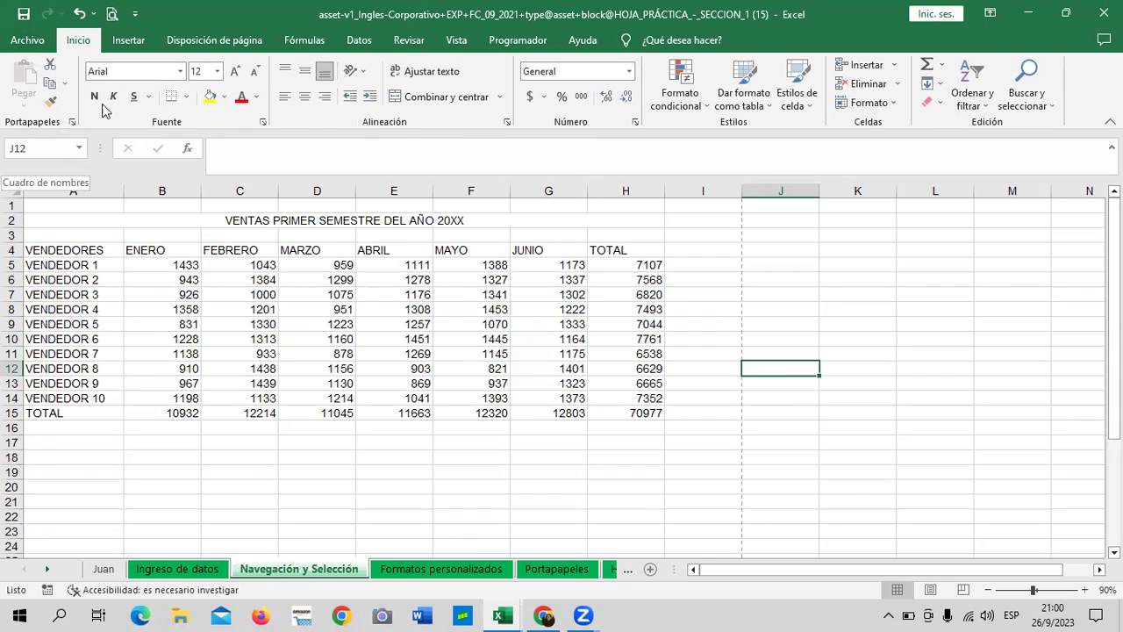
{"action": "left_click", "coordinate": [421, 474]}
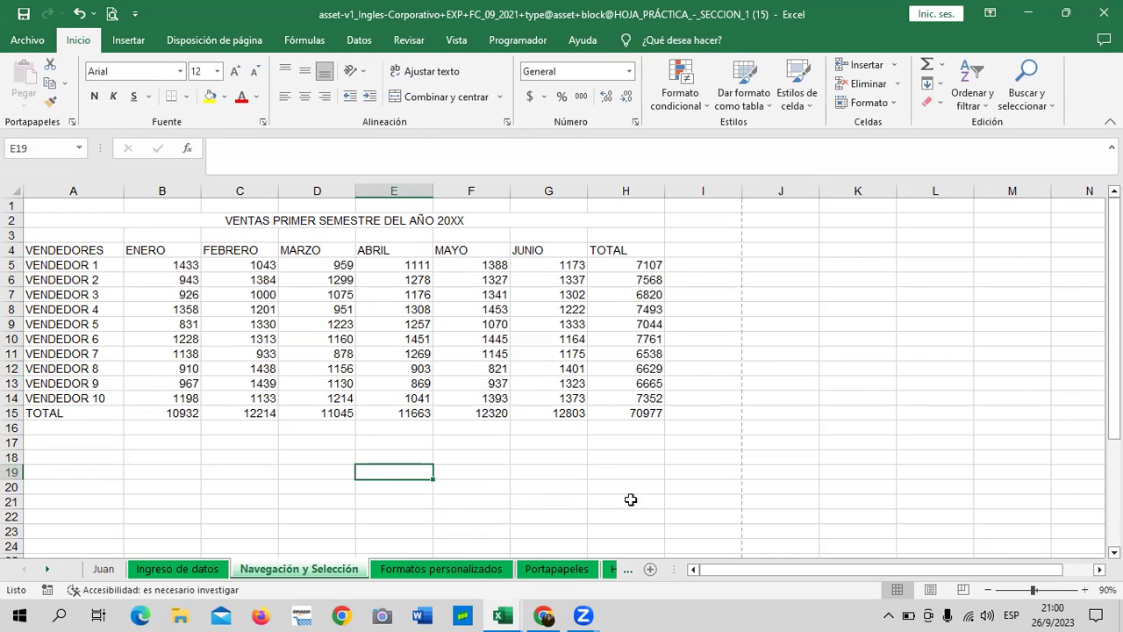
{"action": "scroll", "coordinate": [469, 477], "scroll_direction": "down", "scroll_amount": 2}
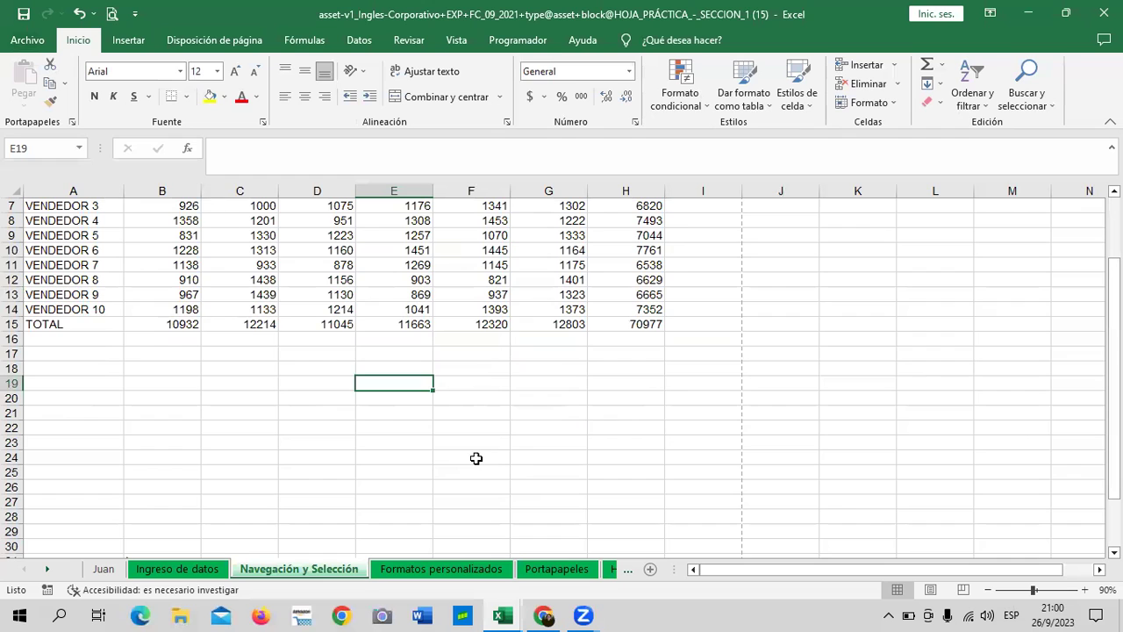
{"action": "scroll", "coordinate": [476, 458], "scroll_direction": "down", "scroll_amount": 4}
{"action": "scroll", "coordinate": [475, 458], "scroll_direction": "down", "scroll_amount": 12}
{"action": "scroll", "coordinate": [476, 458], "scroll_direction": "down", "scroll_amount": 5}
{"action": "scroll", "coordinate": [476, 458], "scroll_direction": "down", "scroll_amount": 5}
{"action": "scroll", "coordinate": [476, 459], "scroll_direction": "down", "scroll_amount": 5}
{"action": "scroll", "coordinate": [474, 459], "scroll_direction": "up", "scroll_amount": 12}
{"action": "scroll", "coordinate": [474, 459], "scroll_direction": "down", "scroll_amount": 1}
{"action": "scroll", "coordinate": [472, 463], "scroll_direction": "down", "scroll_amount": 6}
{"action": "scroll", "coordinate": [472, 463], "scroll_direction": "up", "scroll_amount": 1}
{"action": "scroll", "coordinate": [471, 463], "scroll_direction": "up", "scroll_amount": 7}
{"action": "scroll", "coordinate": [470, 465], "scroll_direction": "up", "scroll_amount": 14}
{"action": "scroll", "coordinate": [470, 470], "scroll_direction": "up", "scroll_amount": 5}
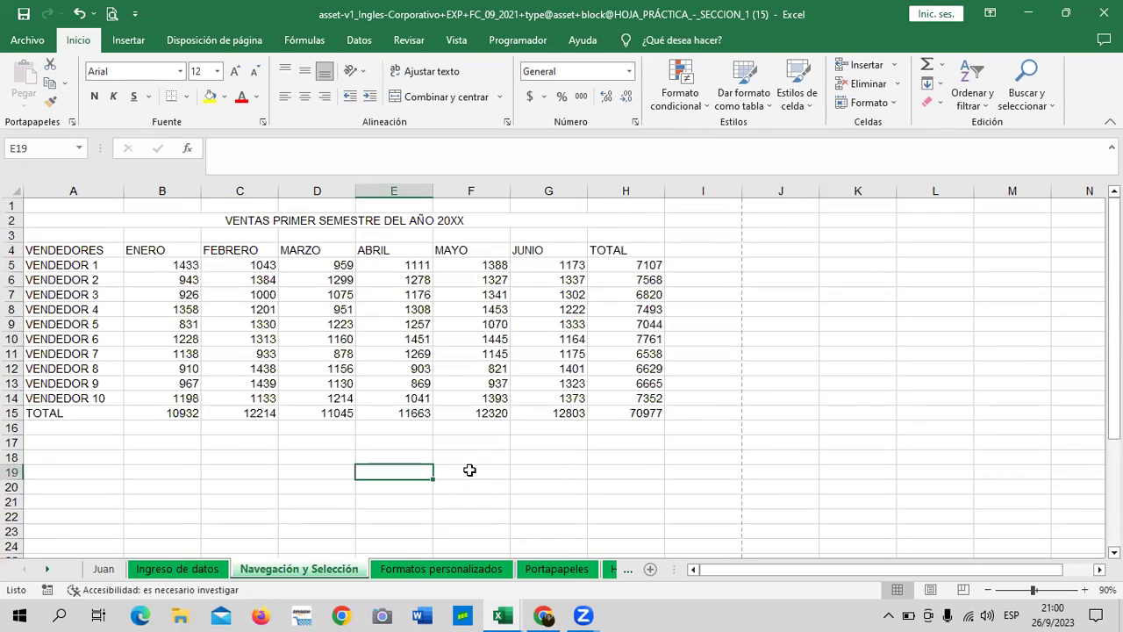
{"action": "left_click", "coordinate": [75, 204]}
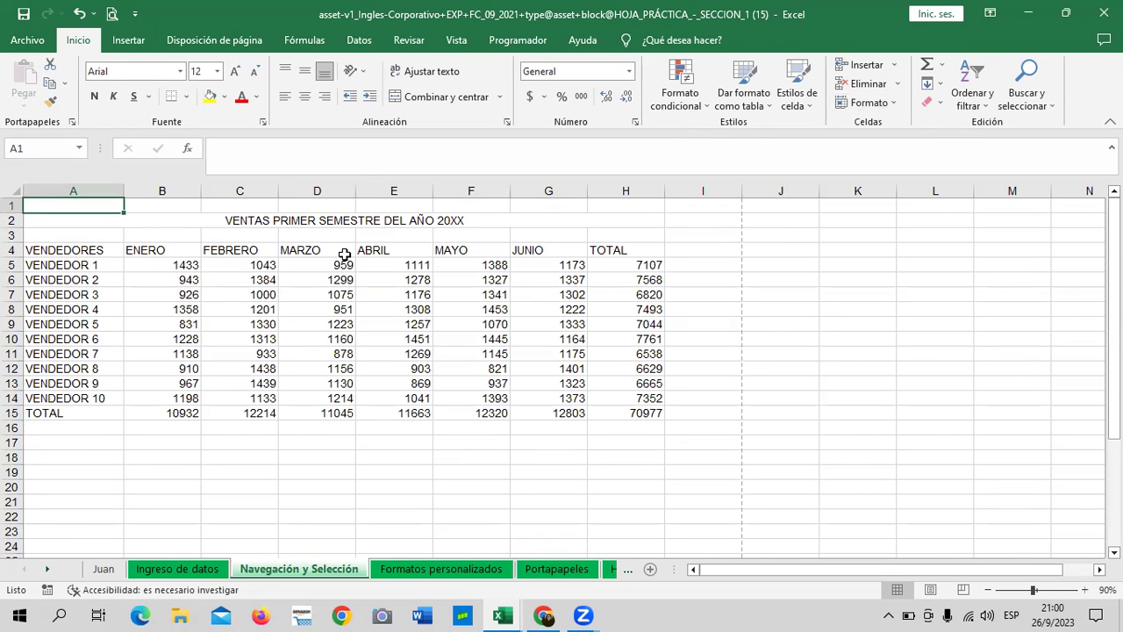
{"action": "key", "text": "Down"}
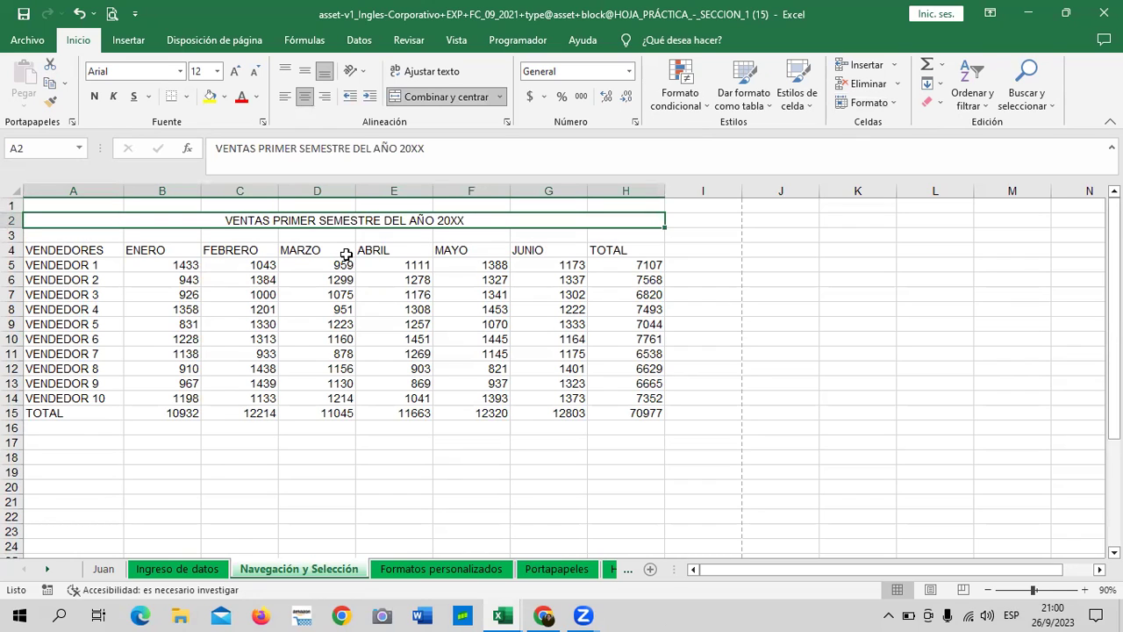
{"action": "key", "text": "Up"}
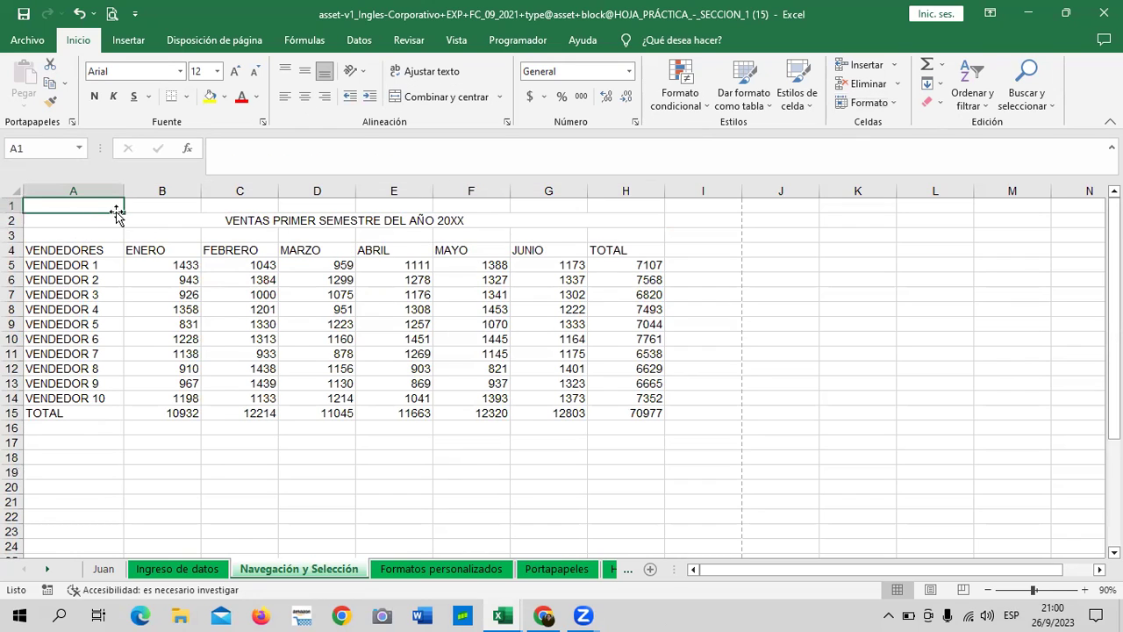
{"action": "key", "text": "Down"}
{"action": "key", "text": "ctrl+Down"}
{"action": "key", "text": "ctrl+Down"}
{"action": "key", "text": "ctrl+Down"}
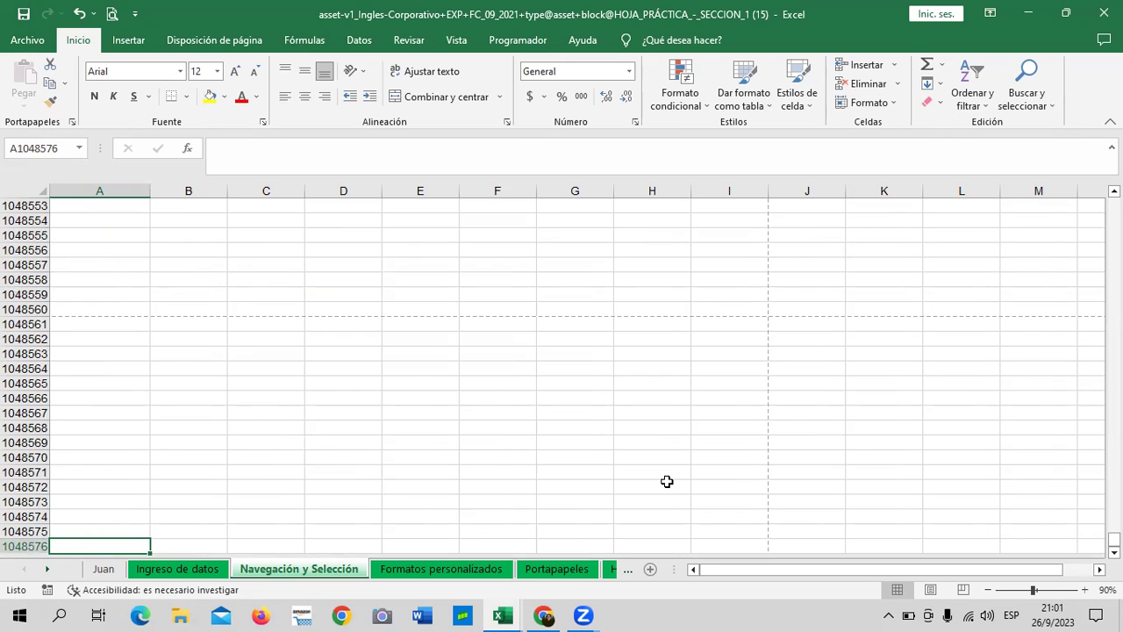
{"action": "key", "text": "ctrl+Right"}
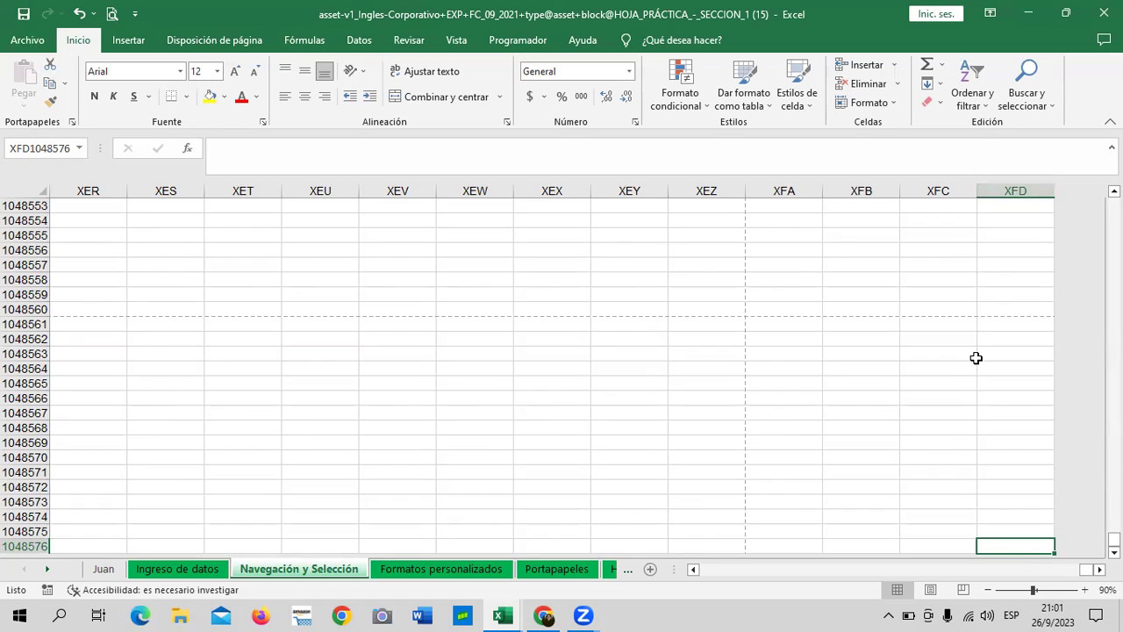
{"action": "key", "text": "ctrl+Up"}
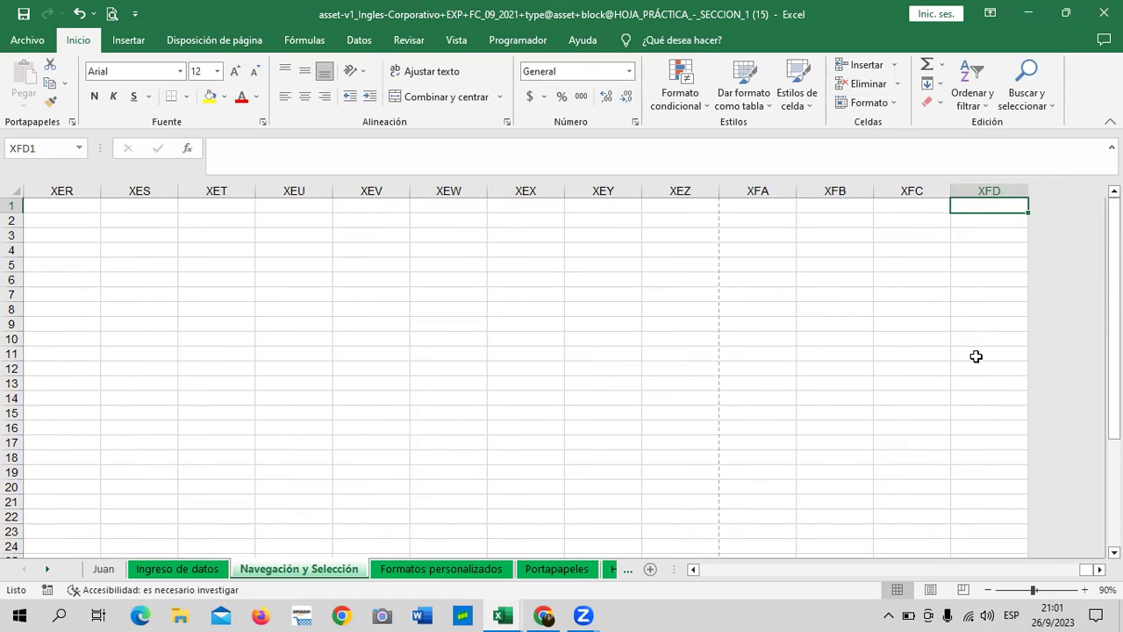
{"action": "key", "text": "ctrl+Left"}
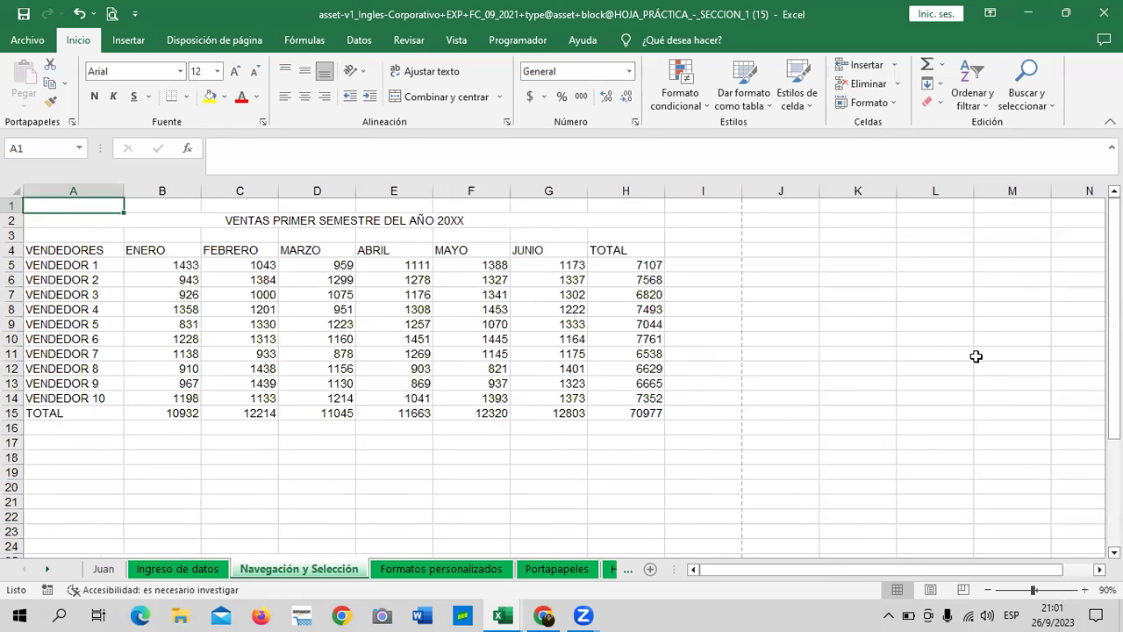